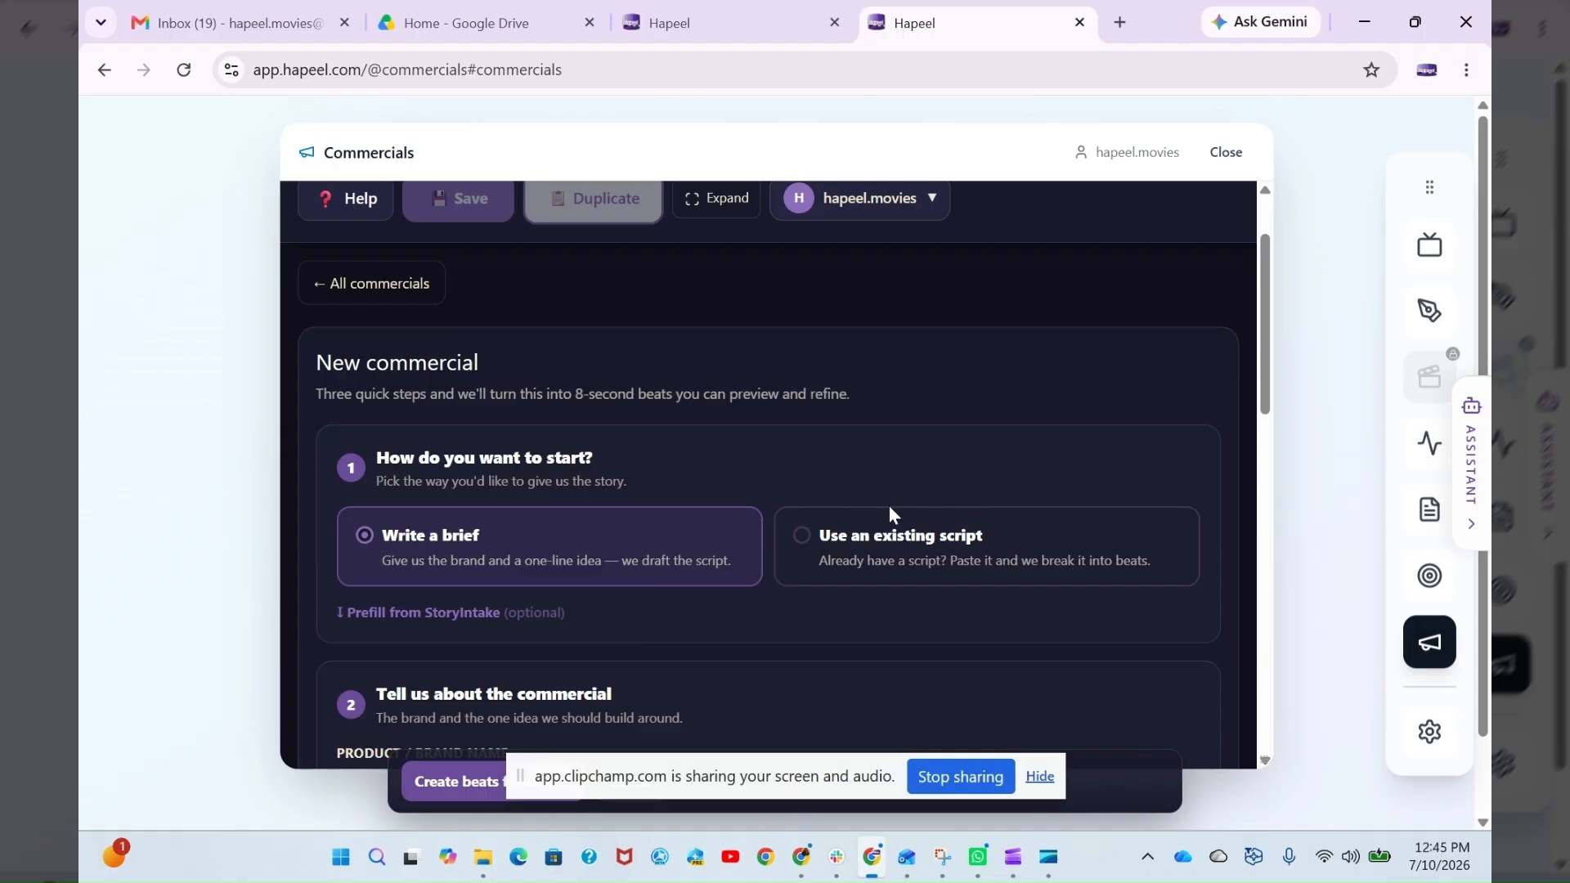
# - Choose to start the new commercial from an existing script and enter "Hapeel Commercials" as the product / brand name
pyautogui.click(887, 538)
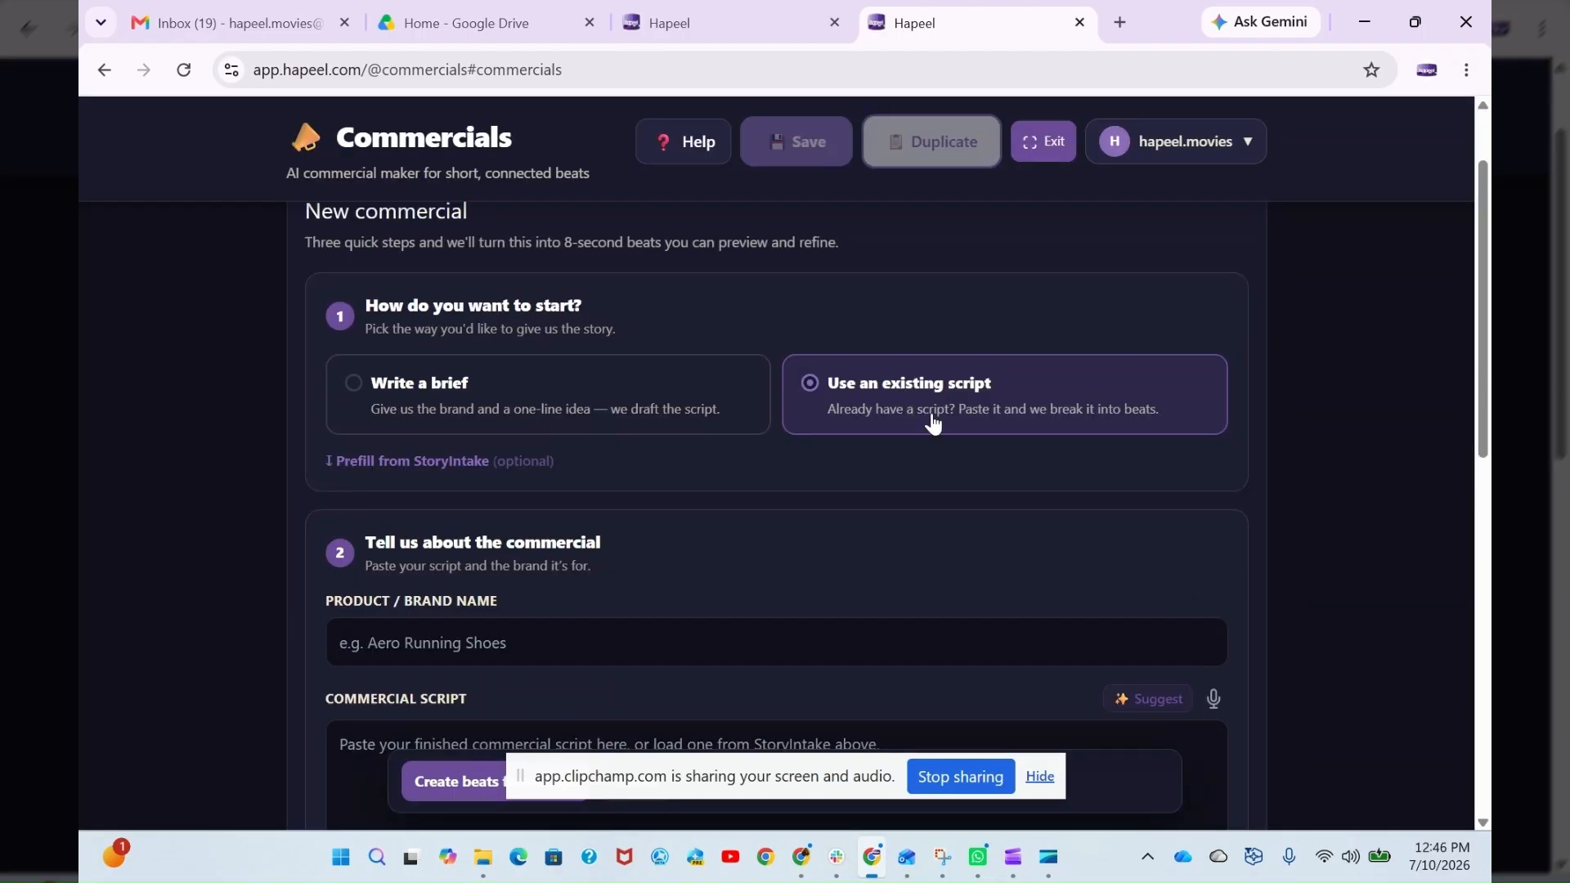
pyautogui.scroll(-3, 627, 479)
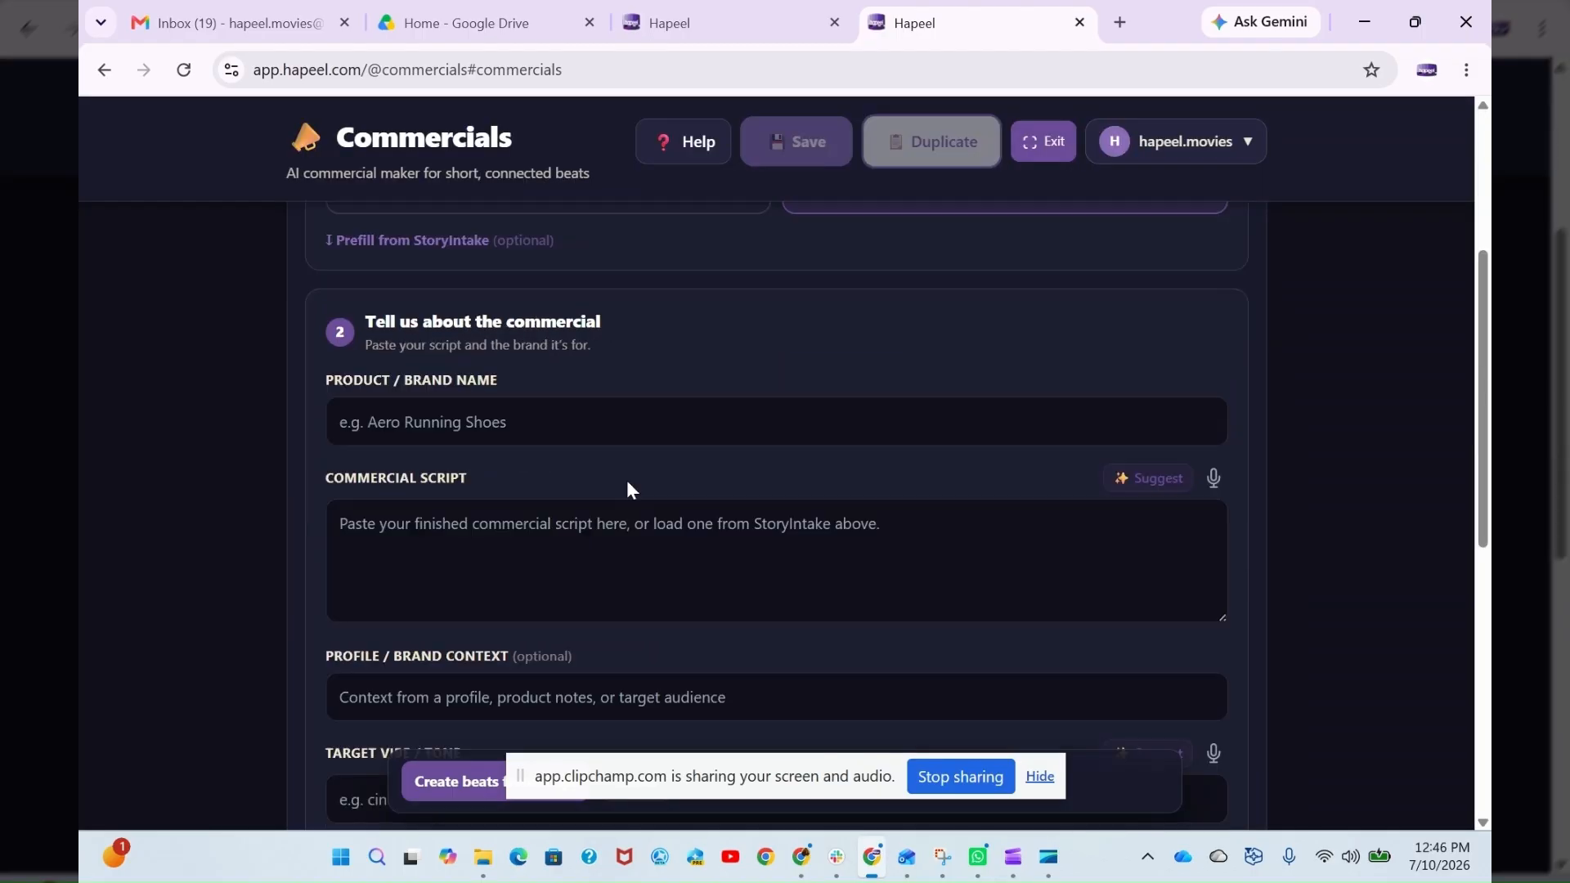
pyautogui.click(471, 423)
pyautogui.write('Hapeel Commercials')
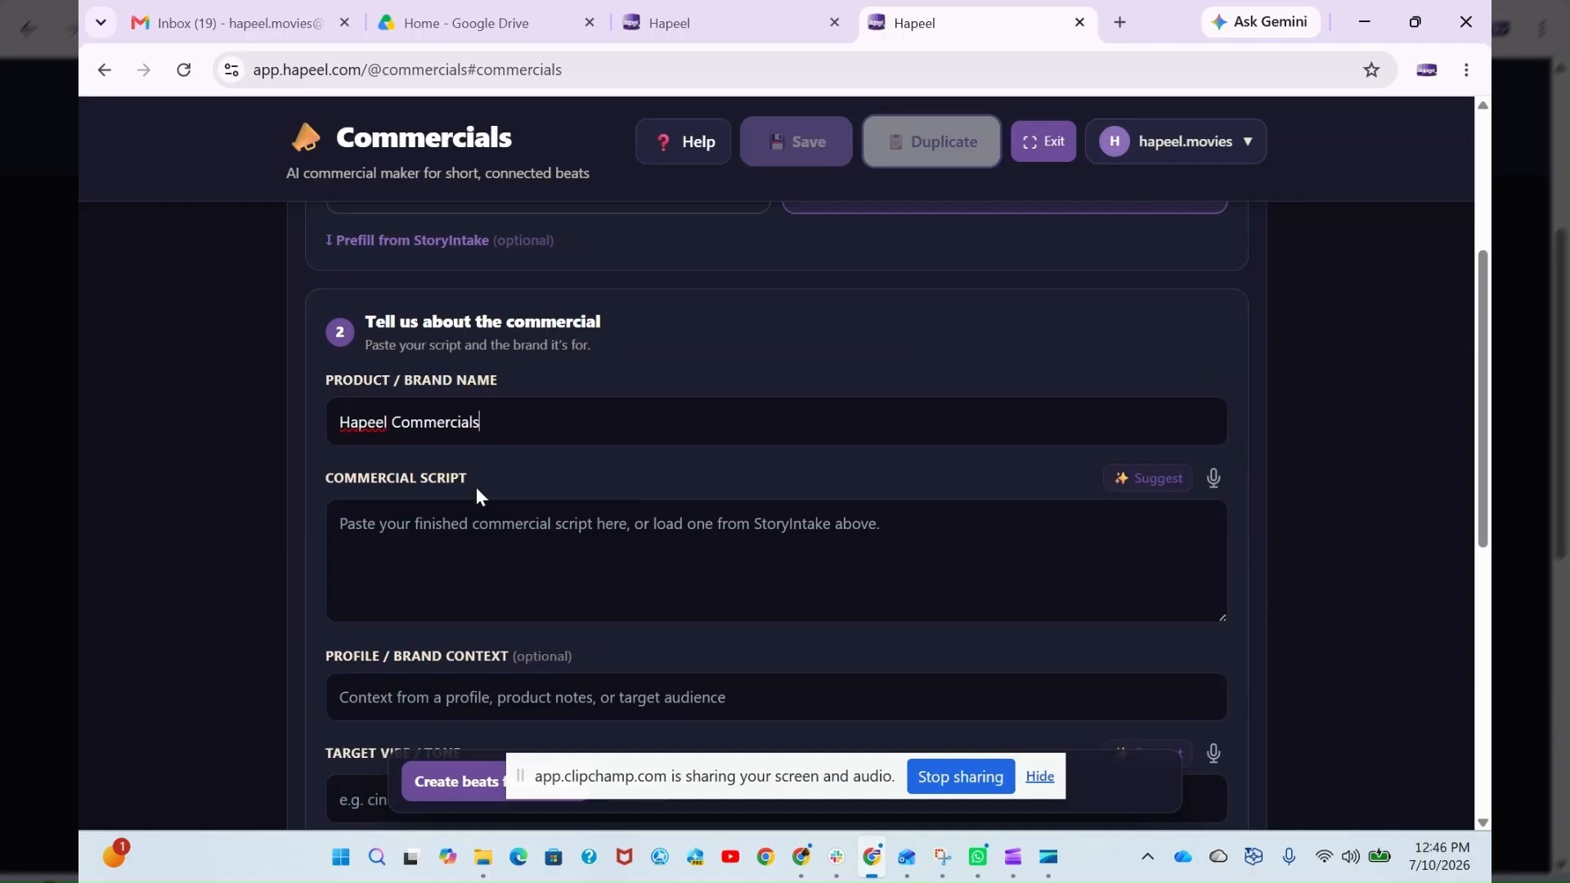
# - Examine the commercial script, brand context, target tone and format and length fields of the existing-script form
pyautogui.click(459, 547)
pyautogui.scroll(-1, 629, 586)
pyautogui.click(441, 590)
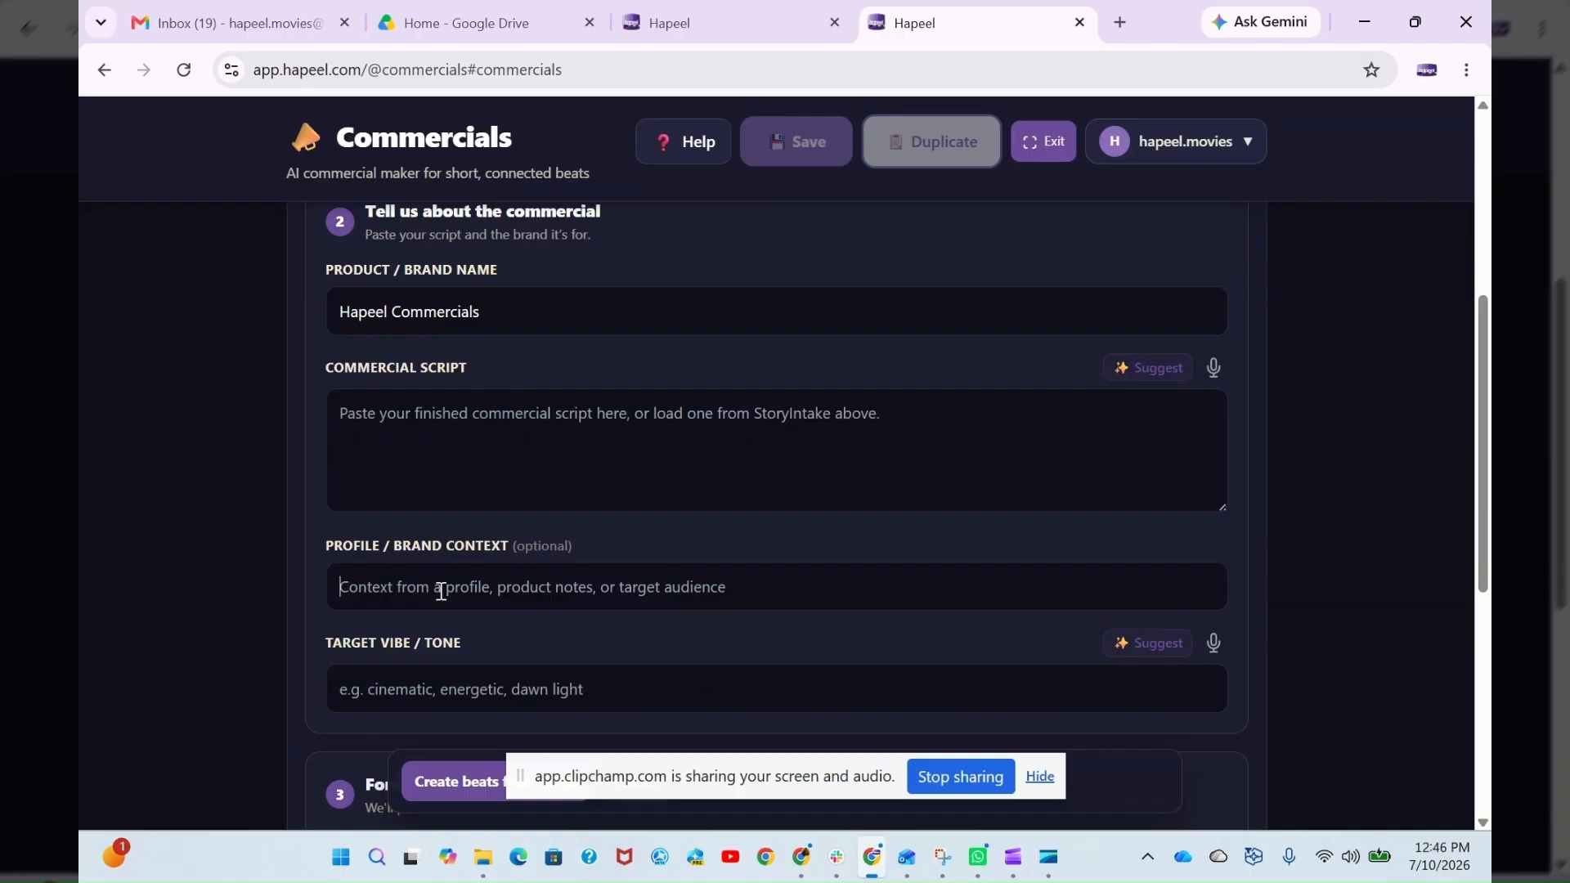
pyautogui.scroll(-1, 561, 582)
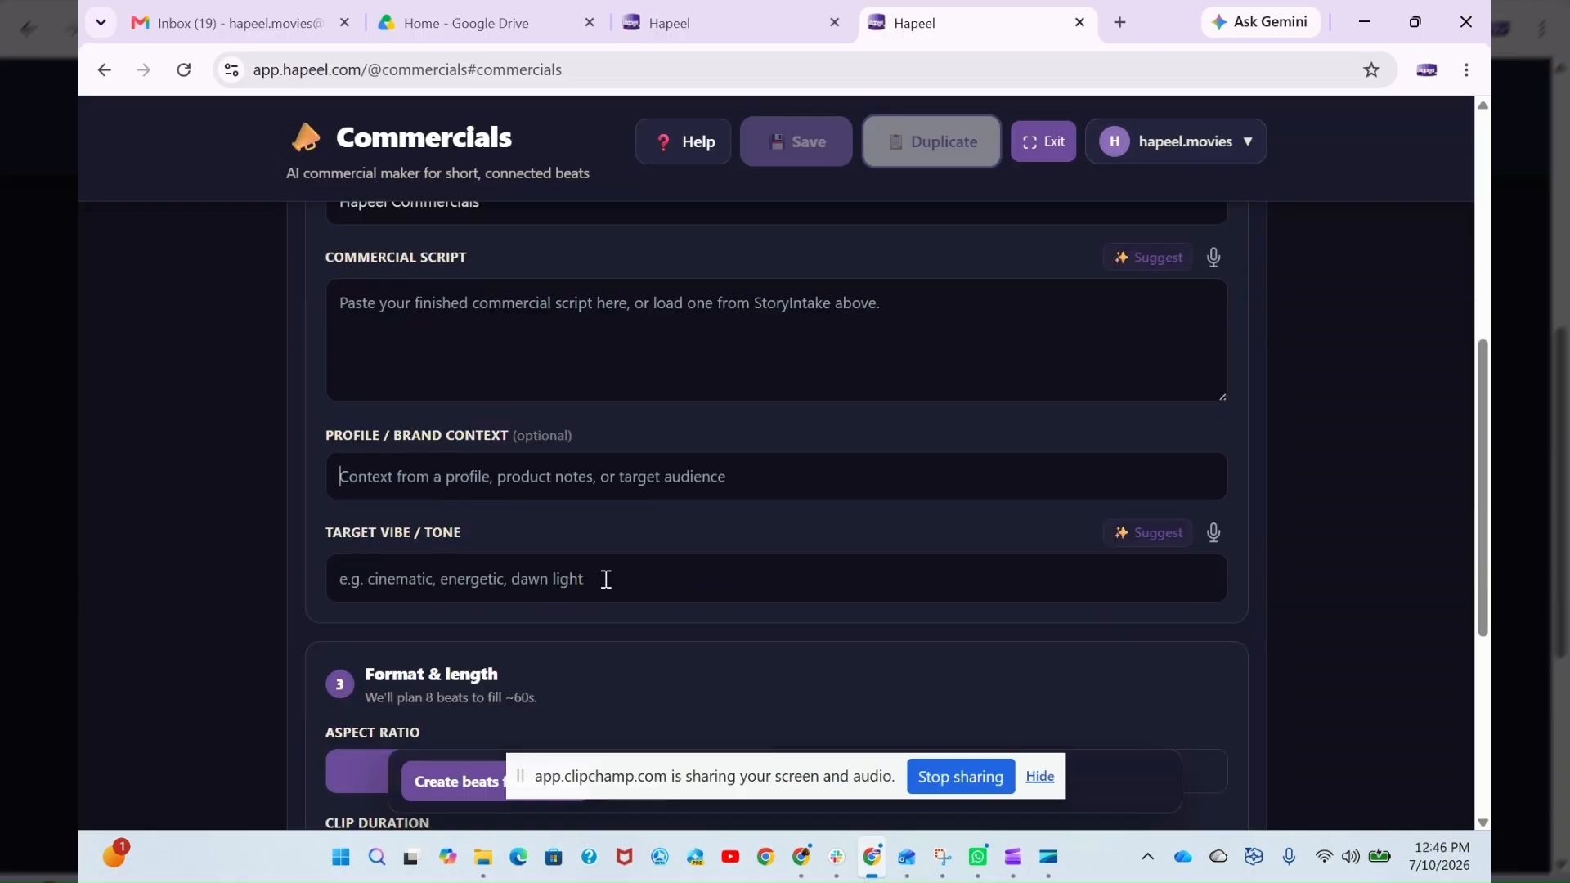
pyautogui.scroll(1, 1092, 406)
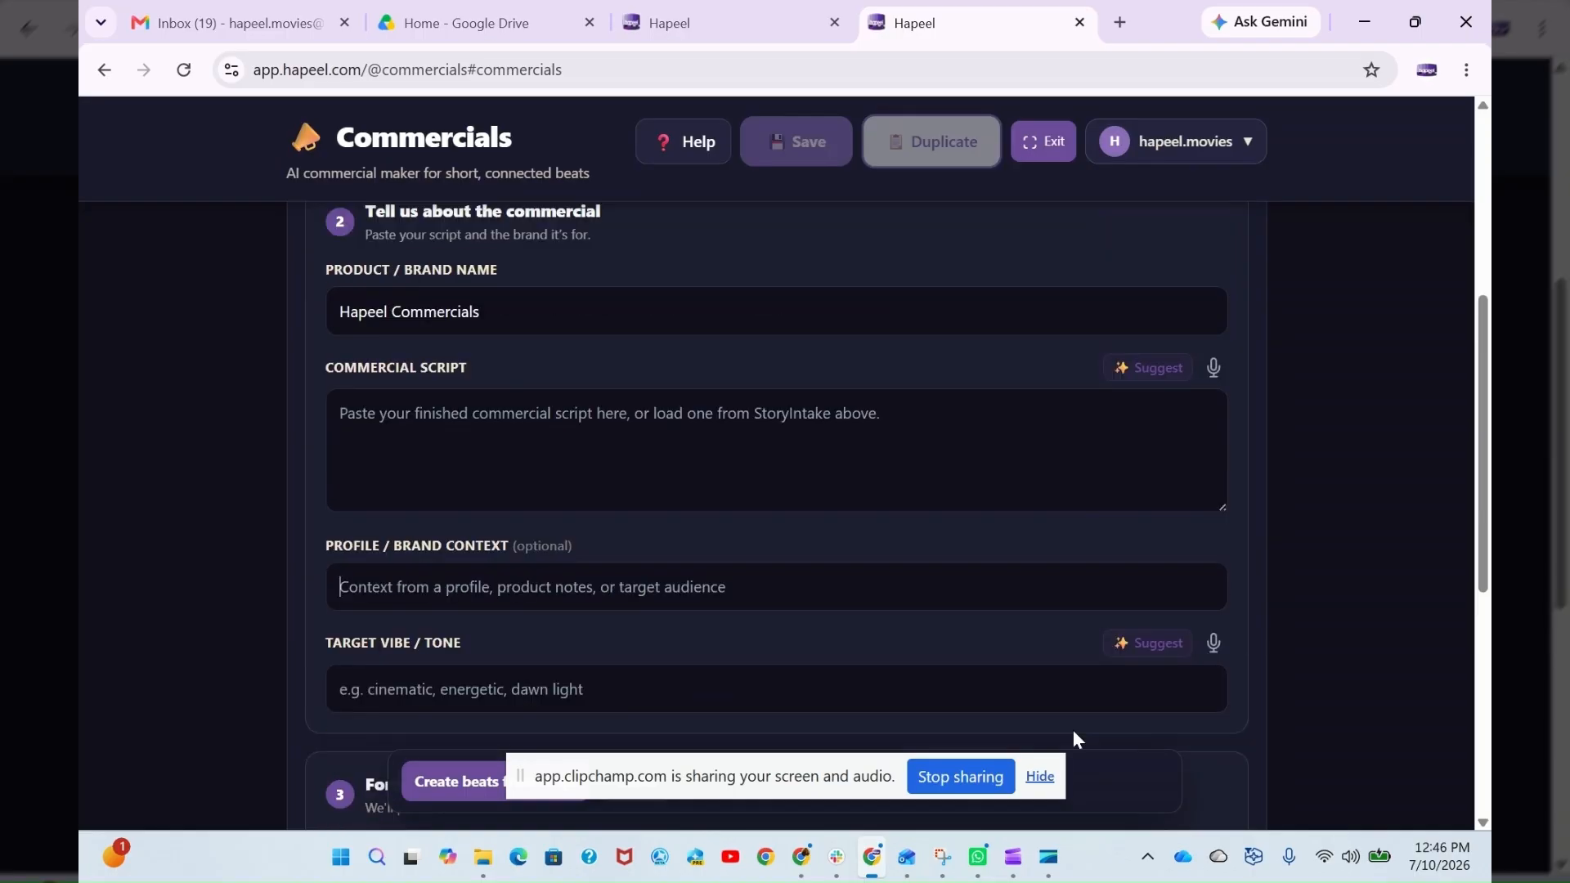
pyautogui.scroll(2, 978, 460)
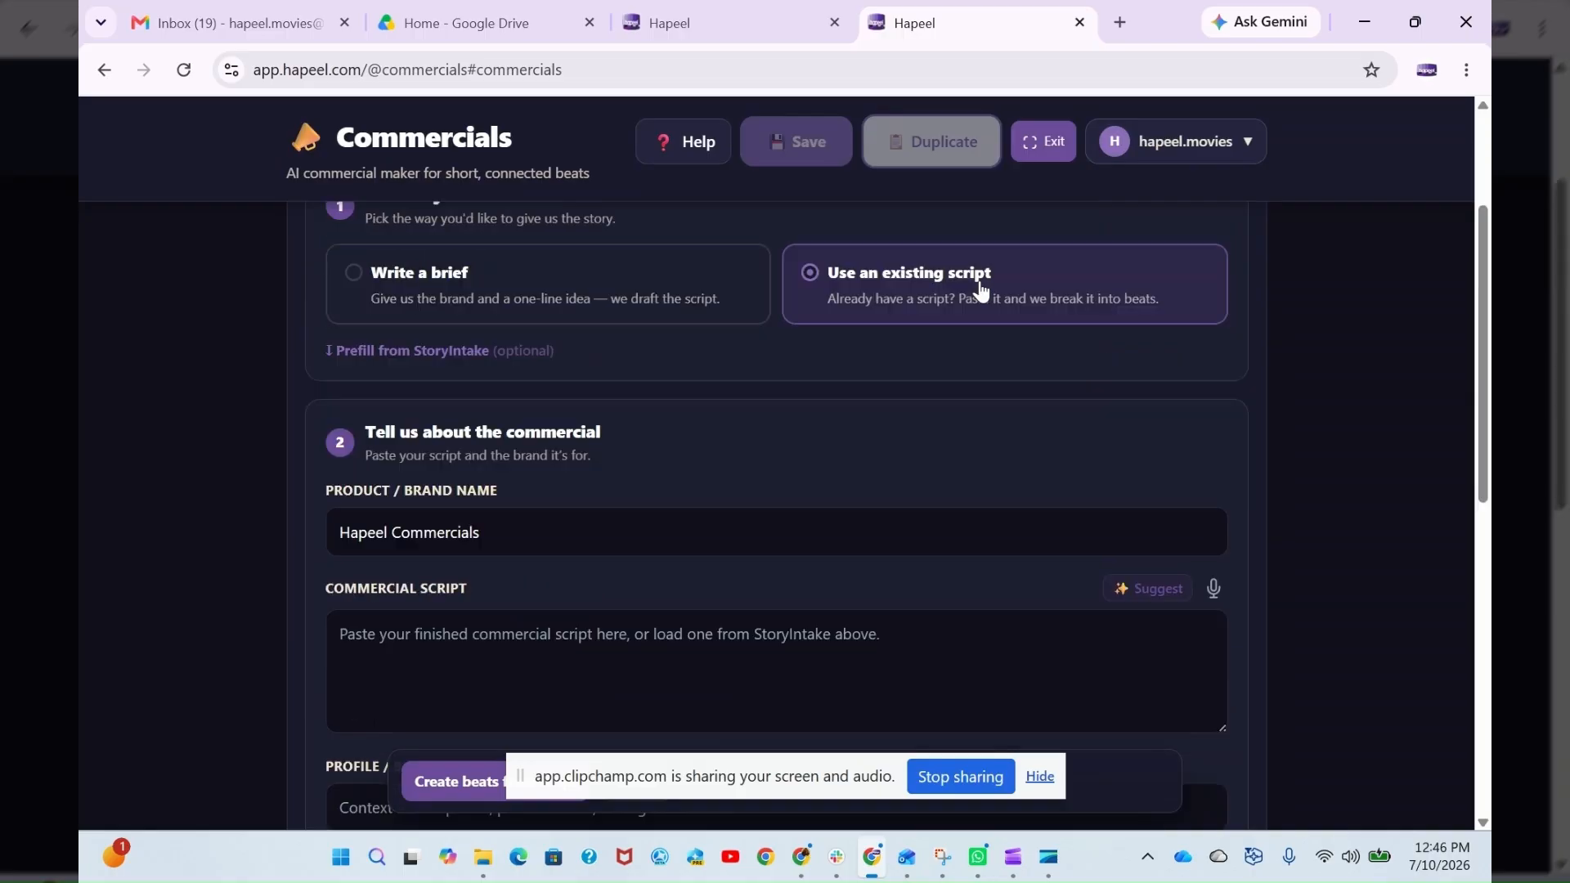
pyautogui.scroll(-1, 959, 476)
pyautogui.scroll(-1, 957, 475)
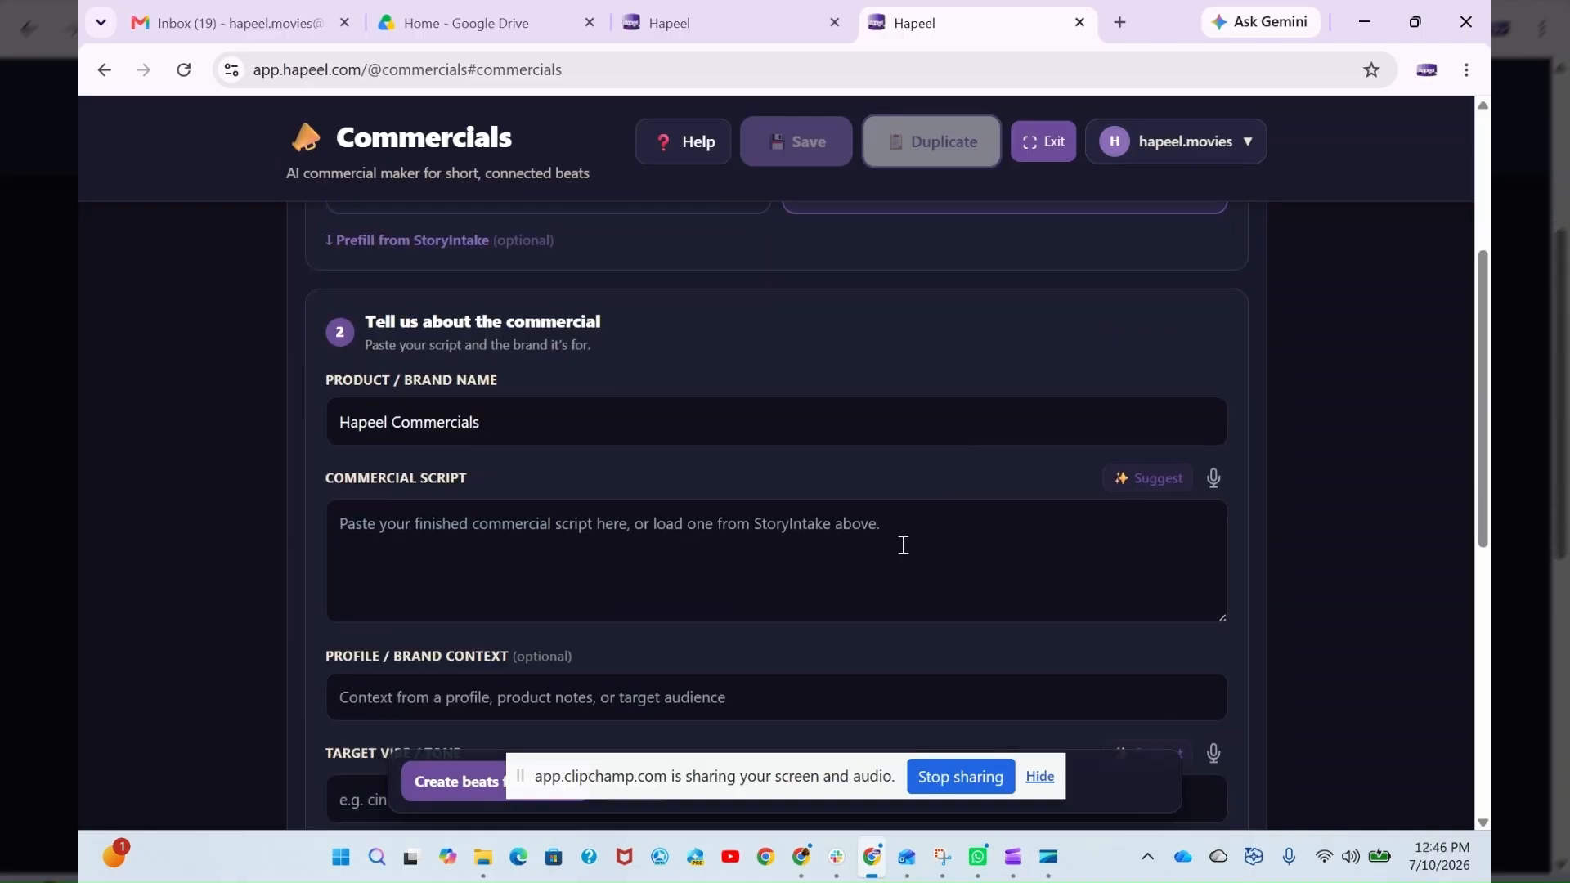
pyautogui.scroll(-1, 907, 548)
pyautogui.scroll(2, 909, 552)
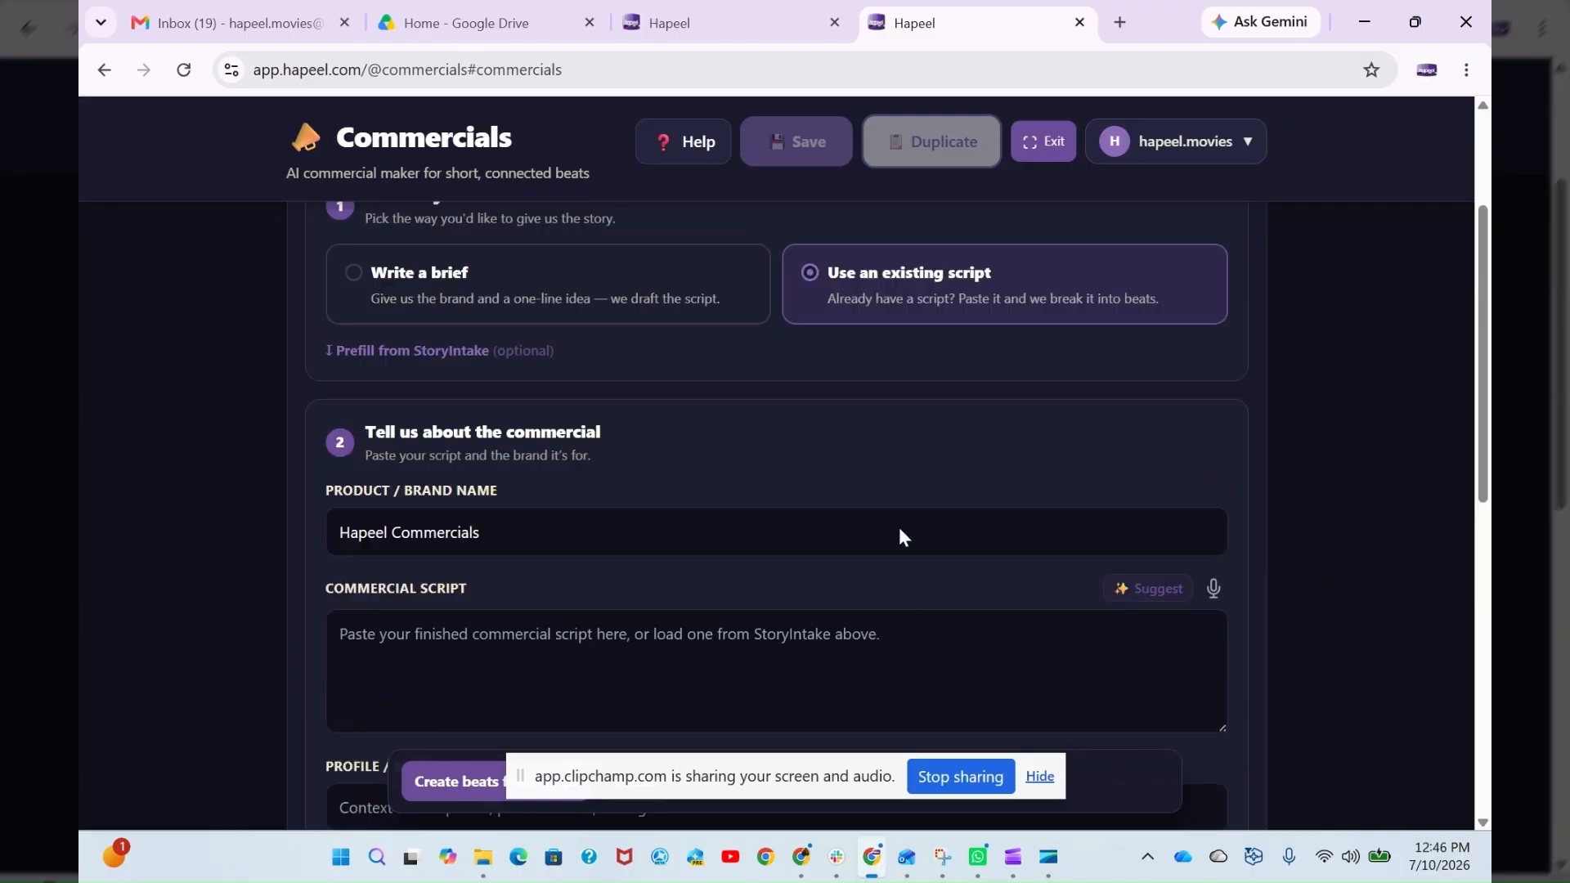
pyautogui.scroll(-5, 900, 540)
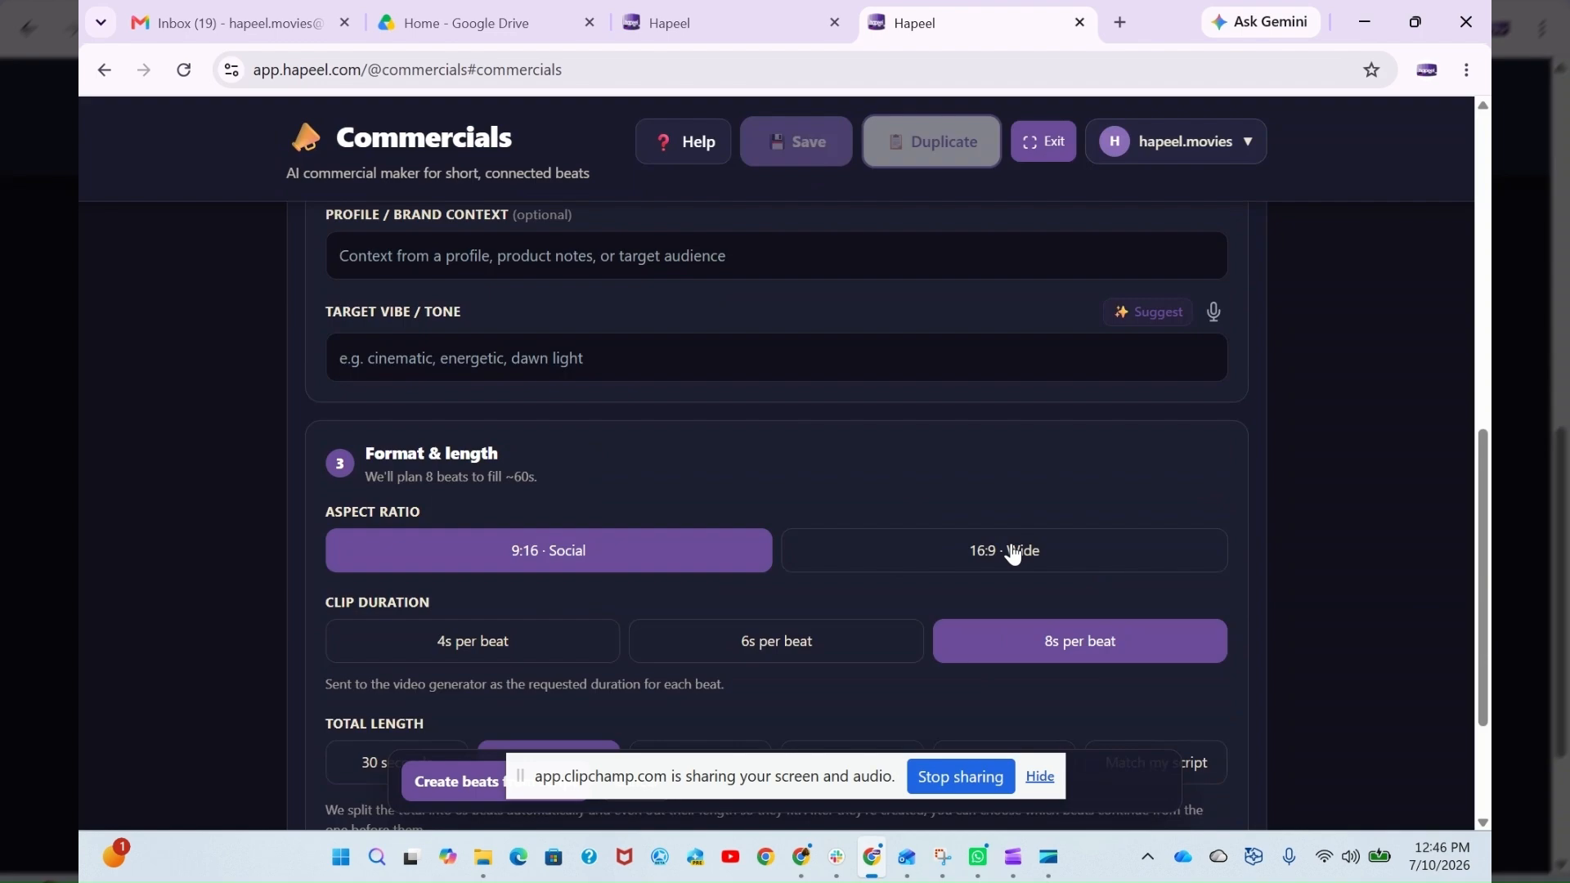
pyautogui.scroll(-1, 543, 548)
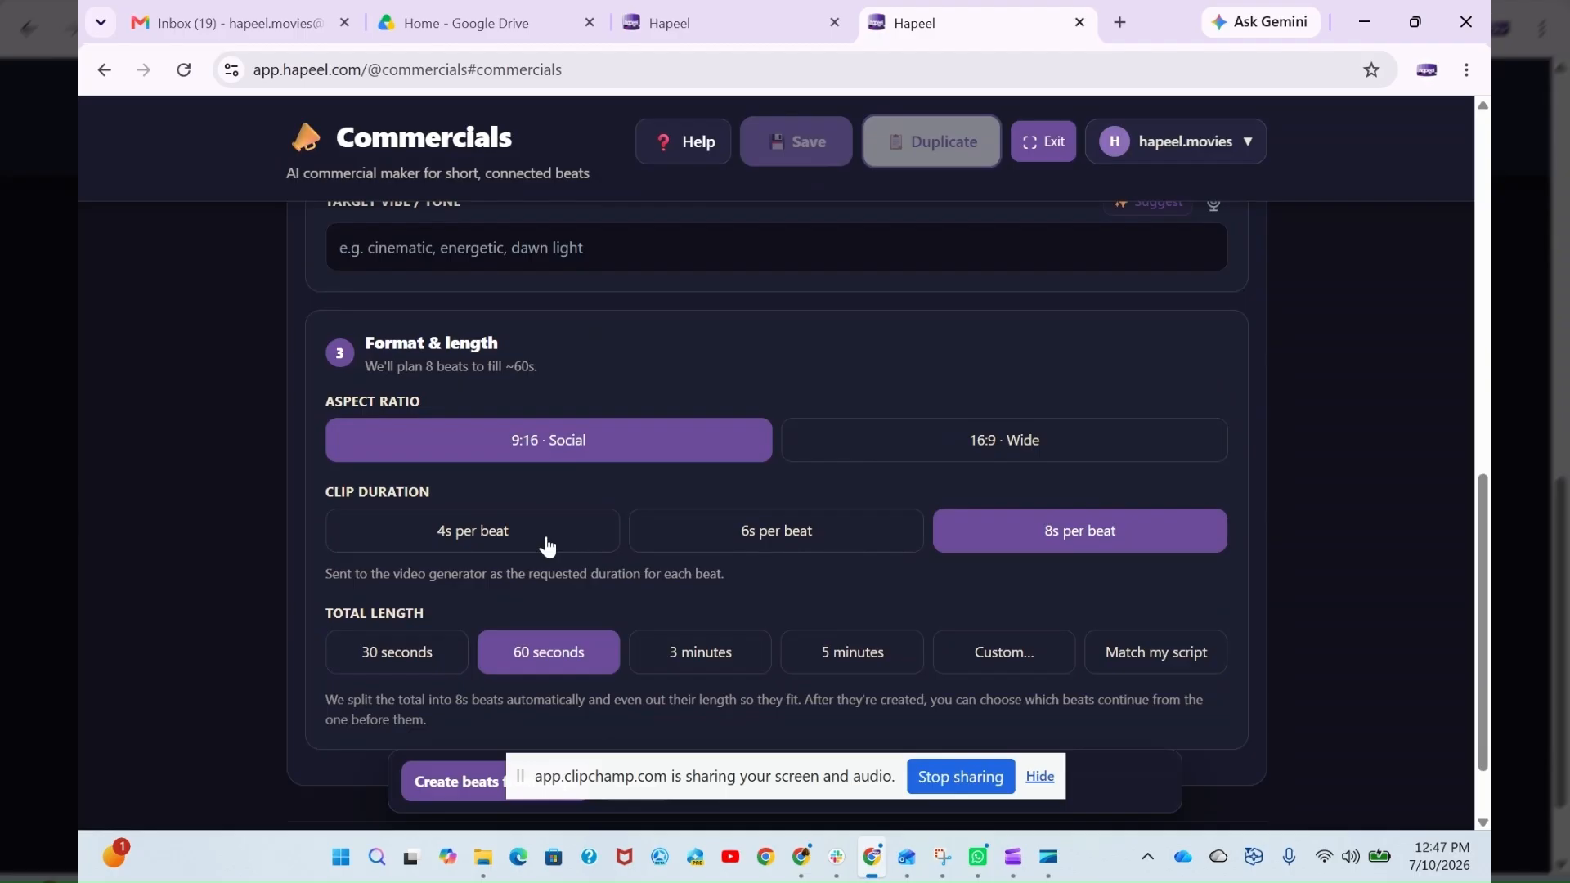
pyautogui.scroll(4, 552, 491)
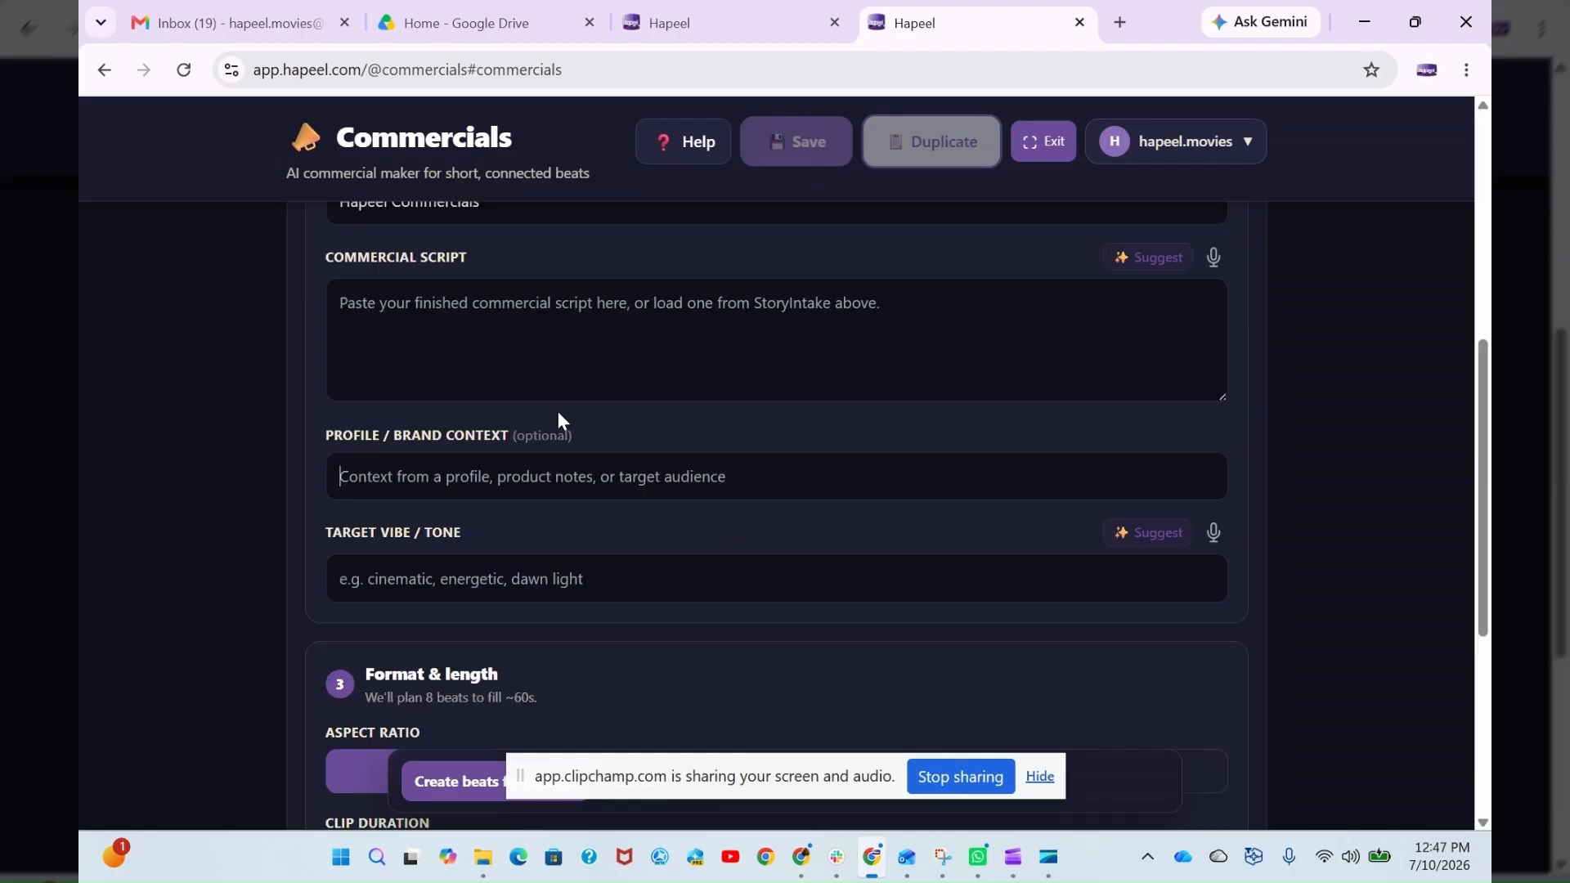
pyautogui.scroll(3, 557, 421)
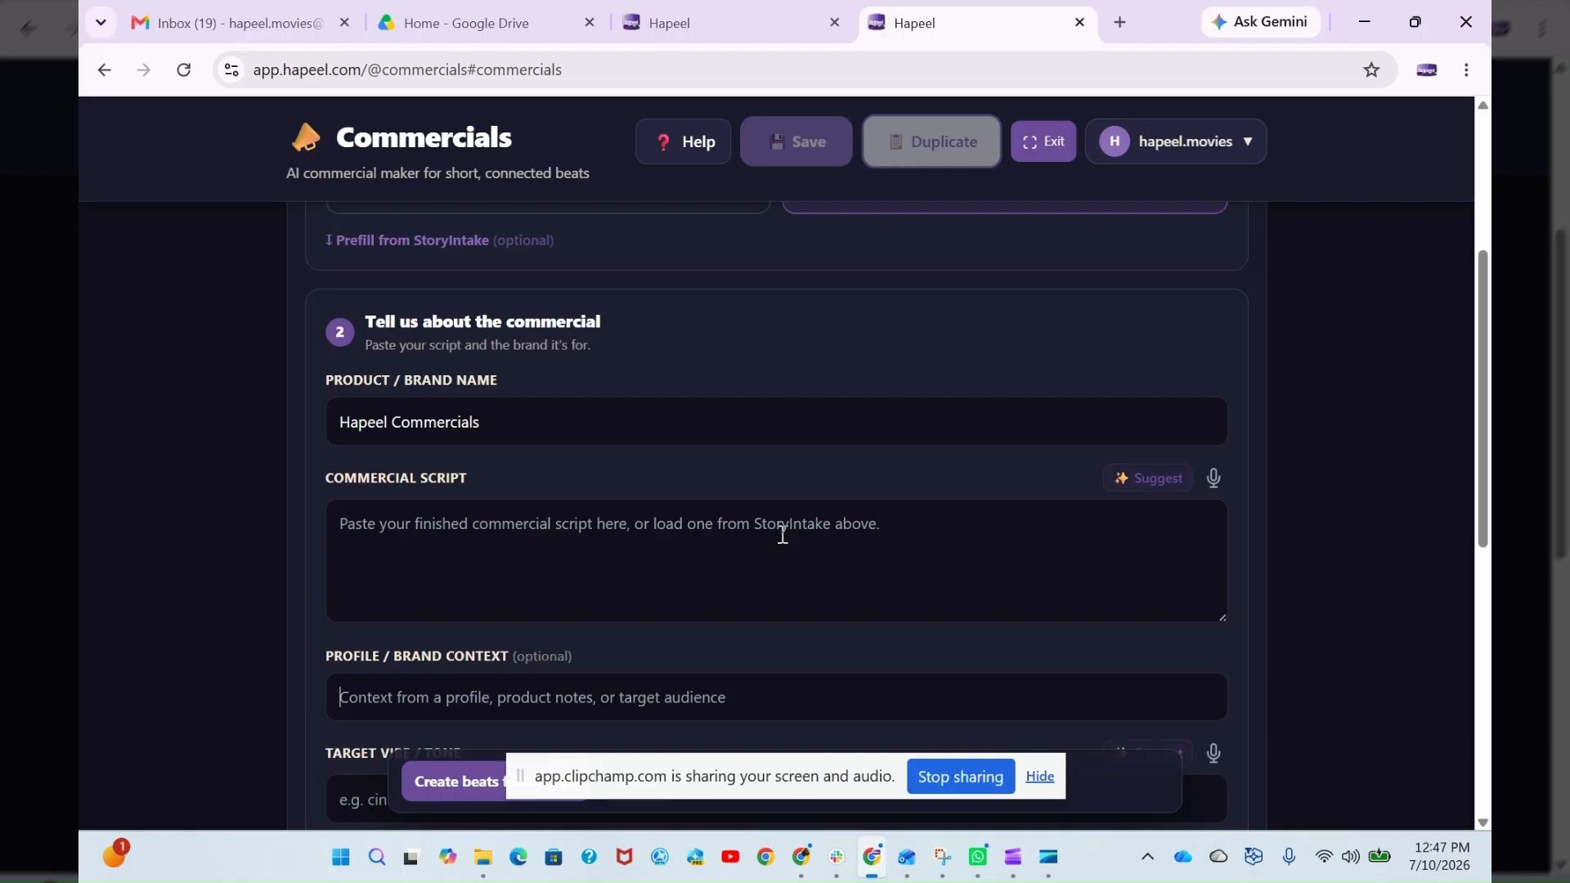
pyautogui.scroll(-4, 785, 540)
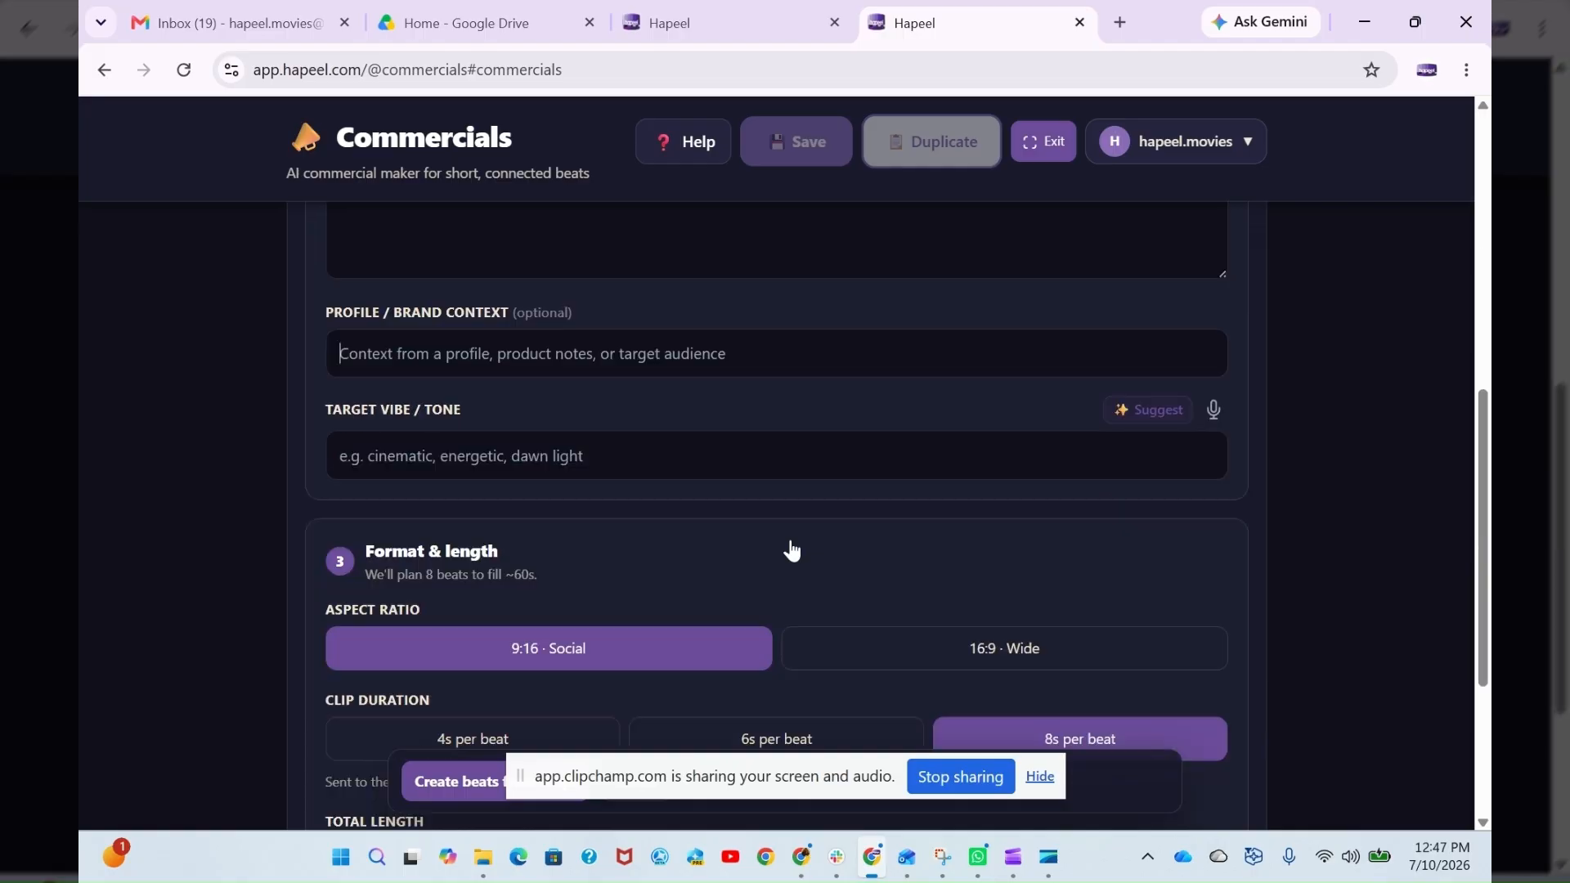
pyautogui.scroll(4, 851, 585)
pyautogui.scroll(-3, 924, 621)
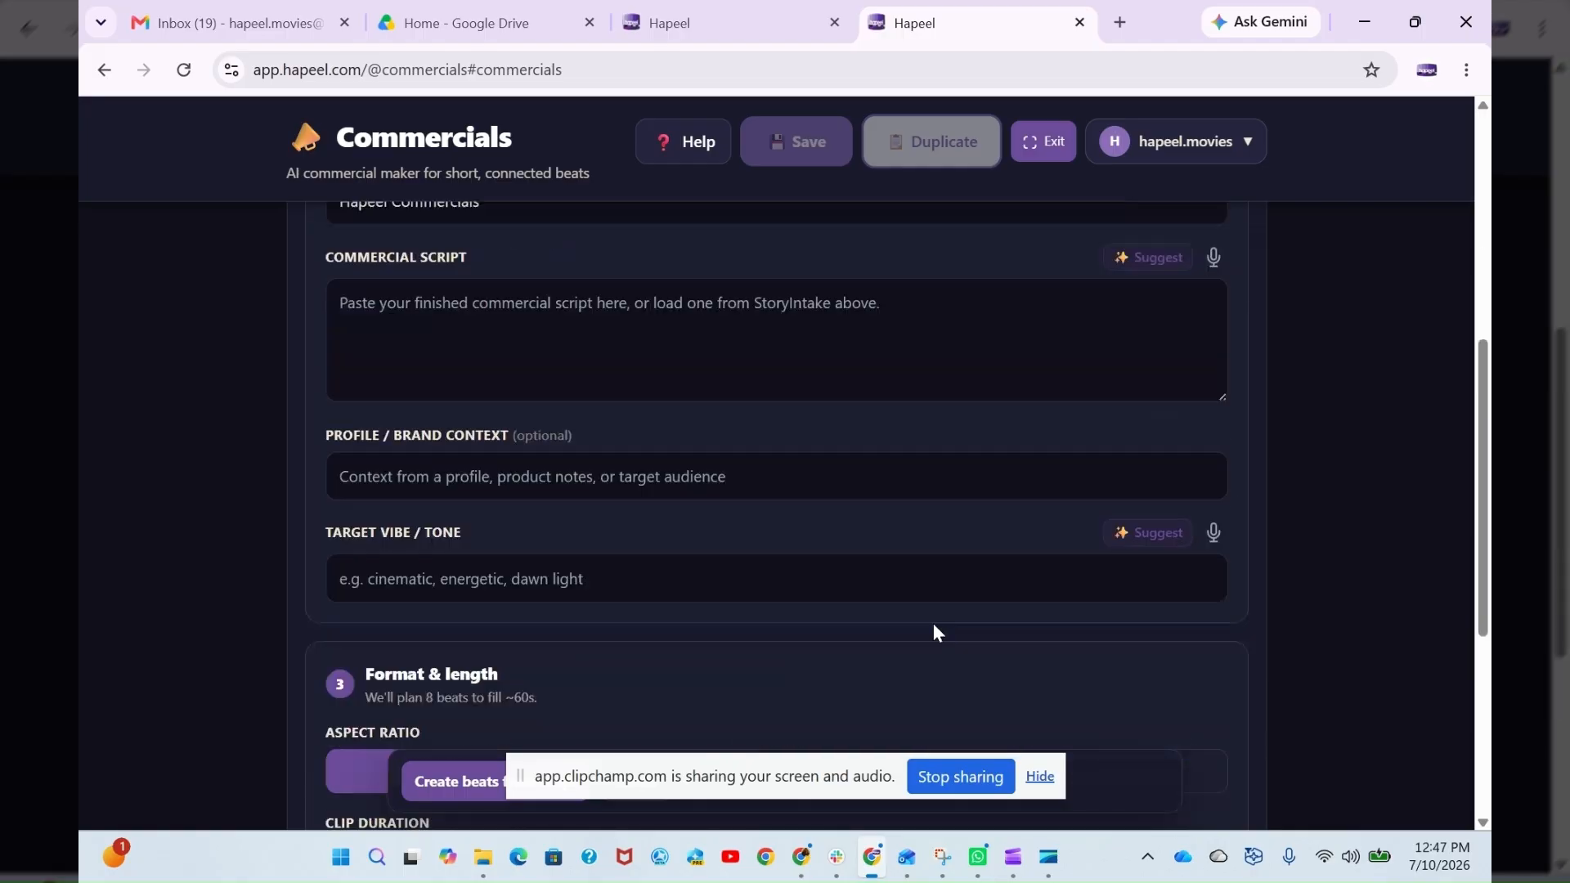
pyautogui.scroll(-4, 934, 623)
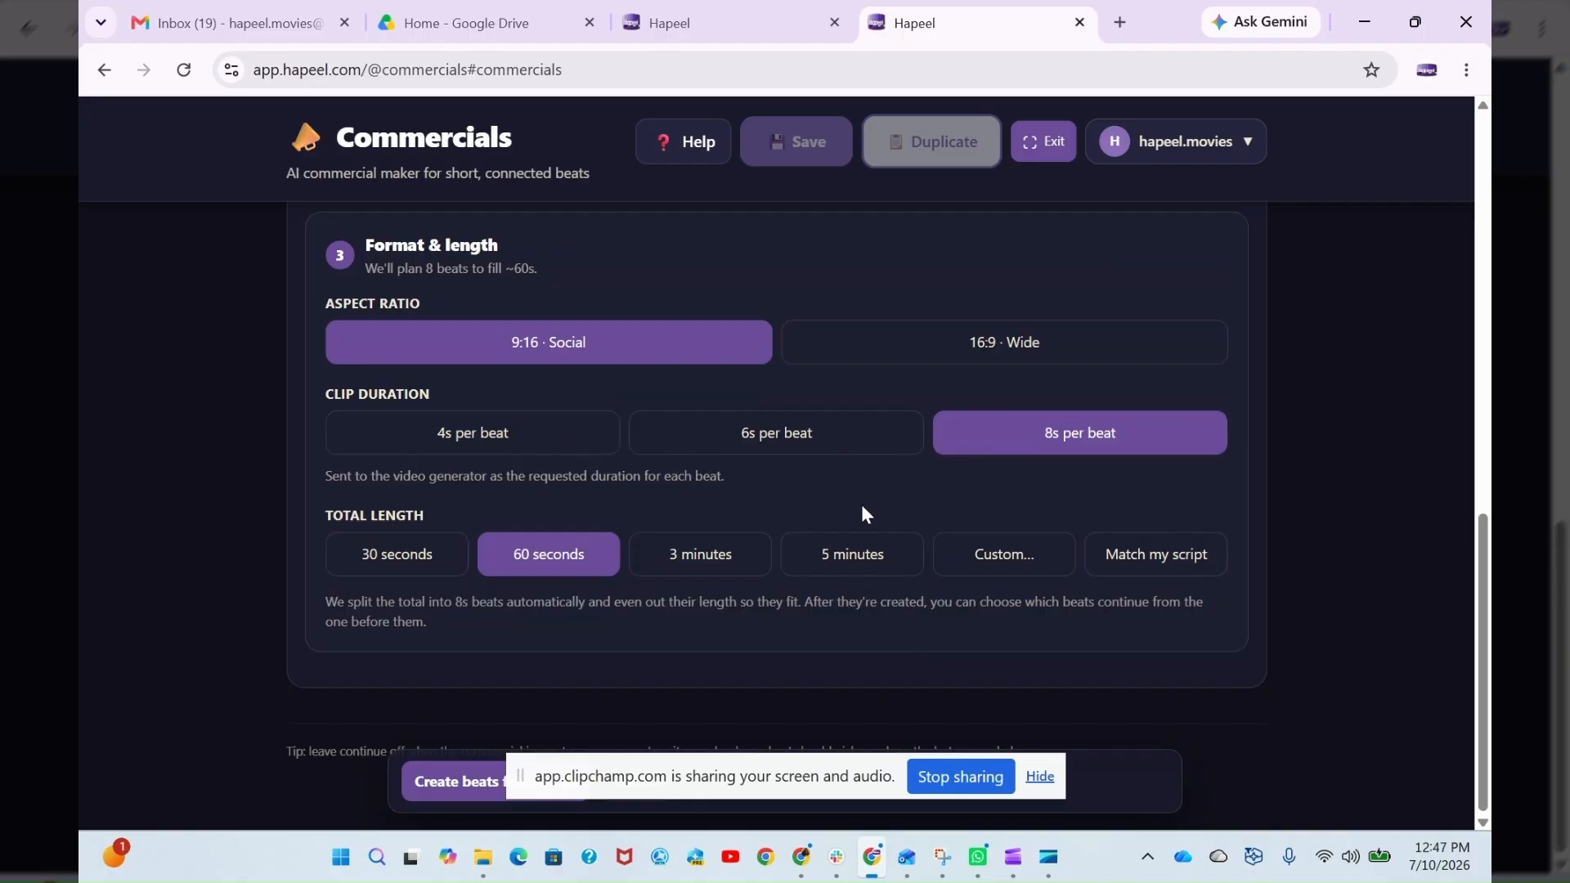
# - Set the commercial's total length to 30 seconds and hide the screen-sharing notice
pyautogui.click(388, 566)
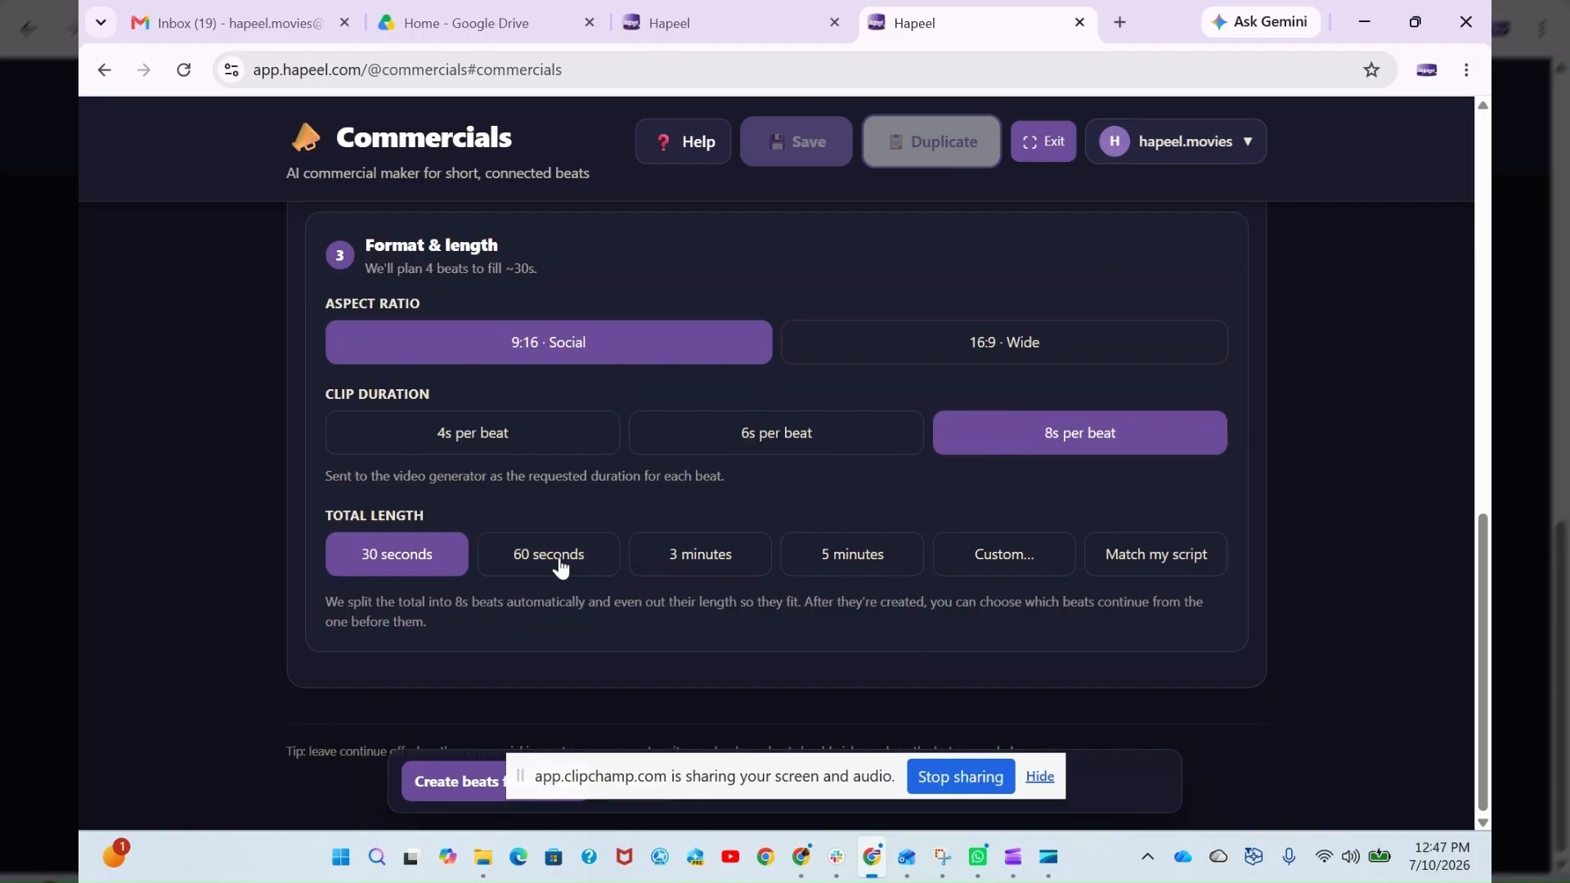
pyautogui.scroll(6, 734, 443)
pyautogui.scroll(-6, 733, 443)
pyautogui.click(1040, 779)
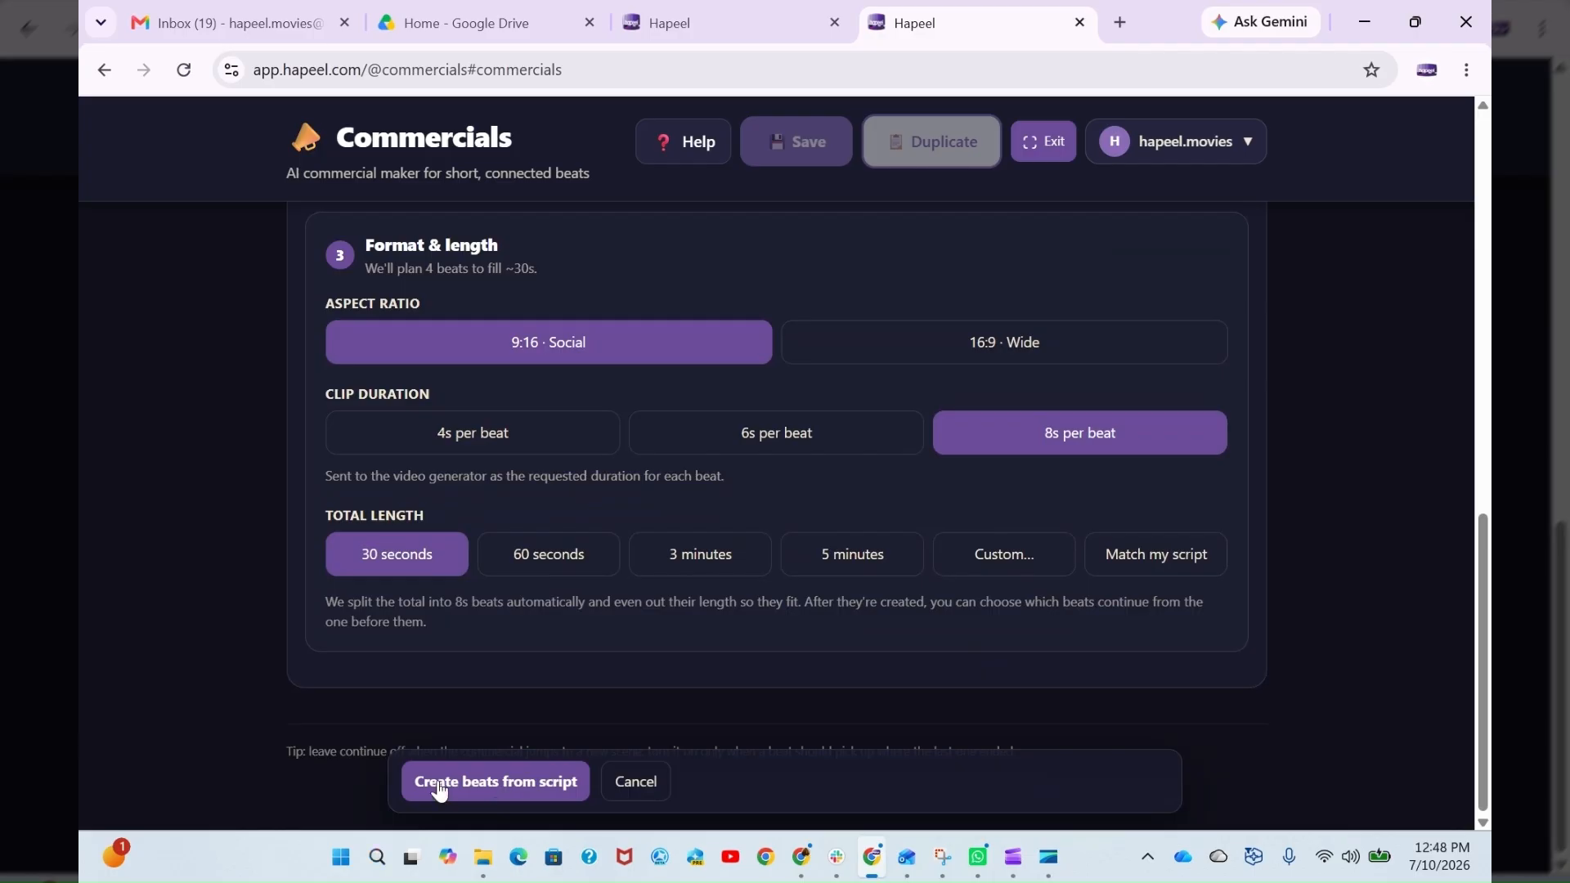
# - Review the whole existing-script form, from the start options through the format settings to the beat creation option
pyautogui.scroll(4, 617, 728)
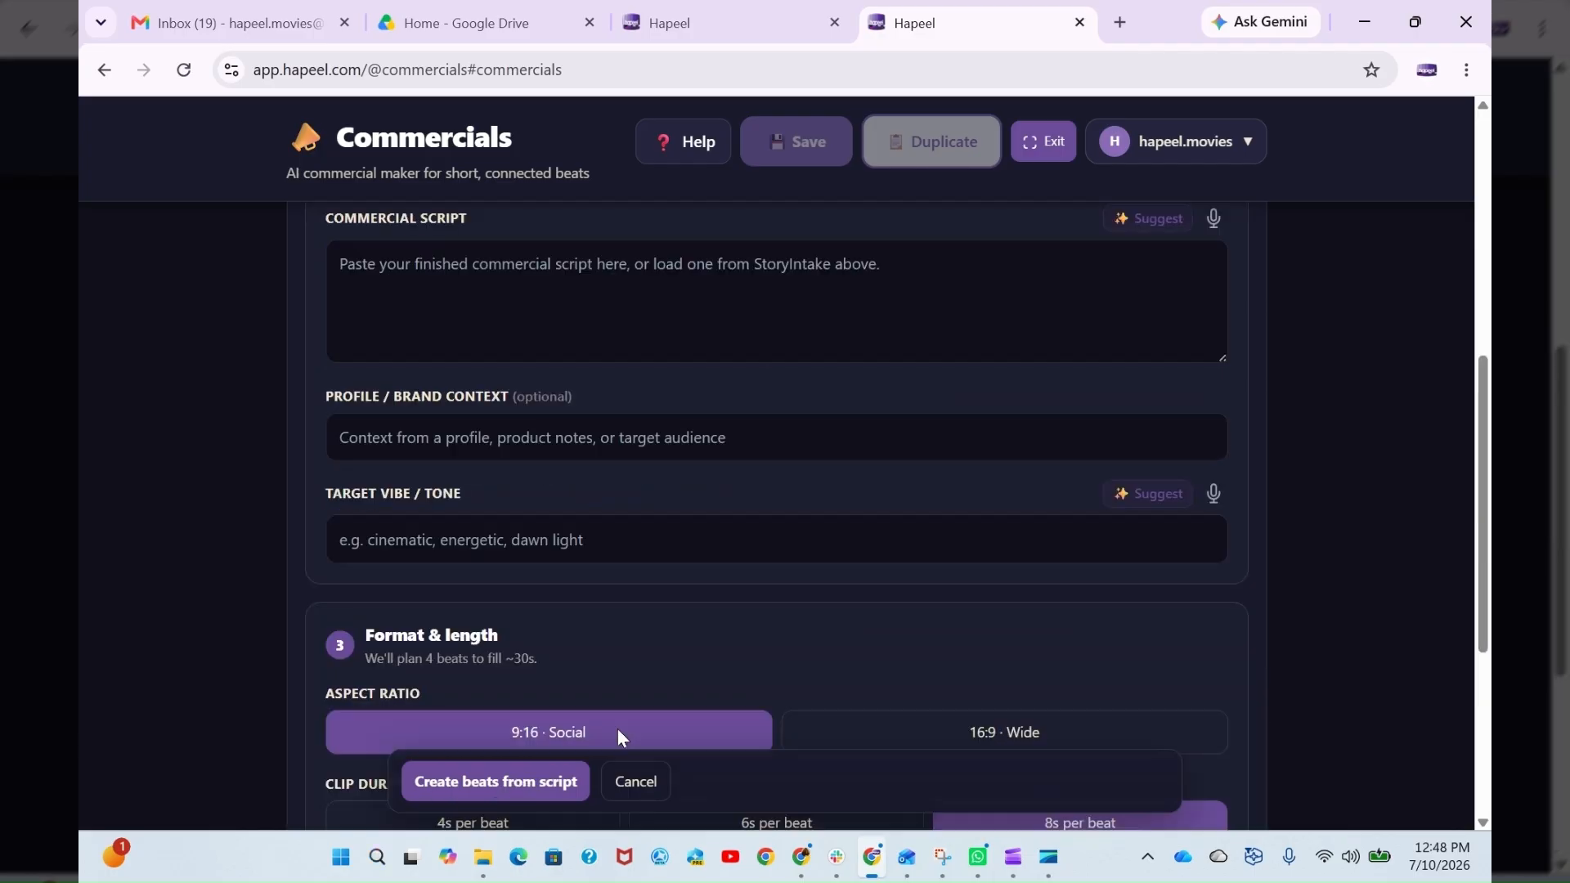
pyautogui.scroll(7, 723, 808)
pyautogui.scroll(-3, 757, 694)
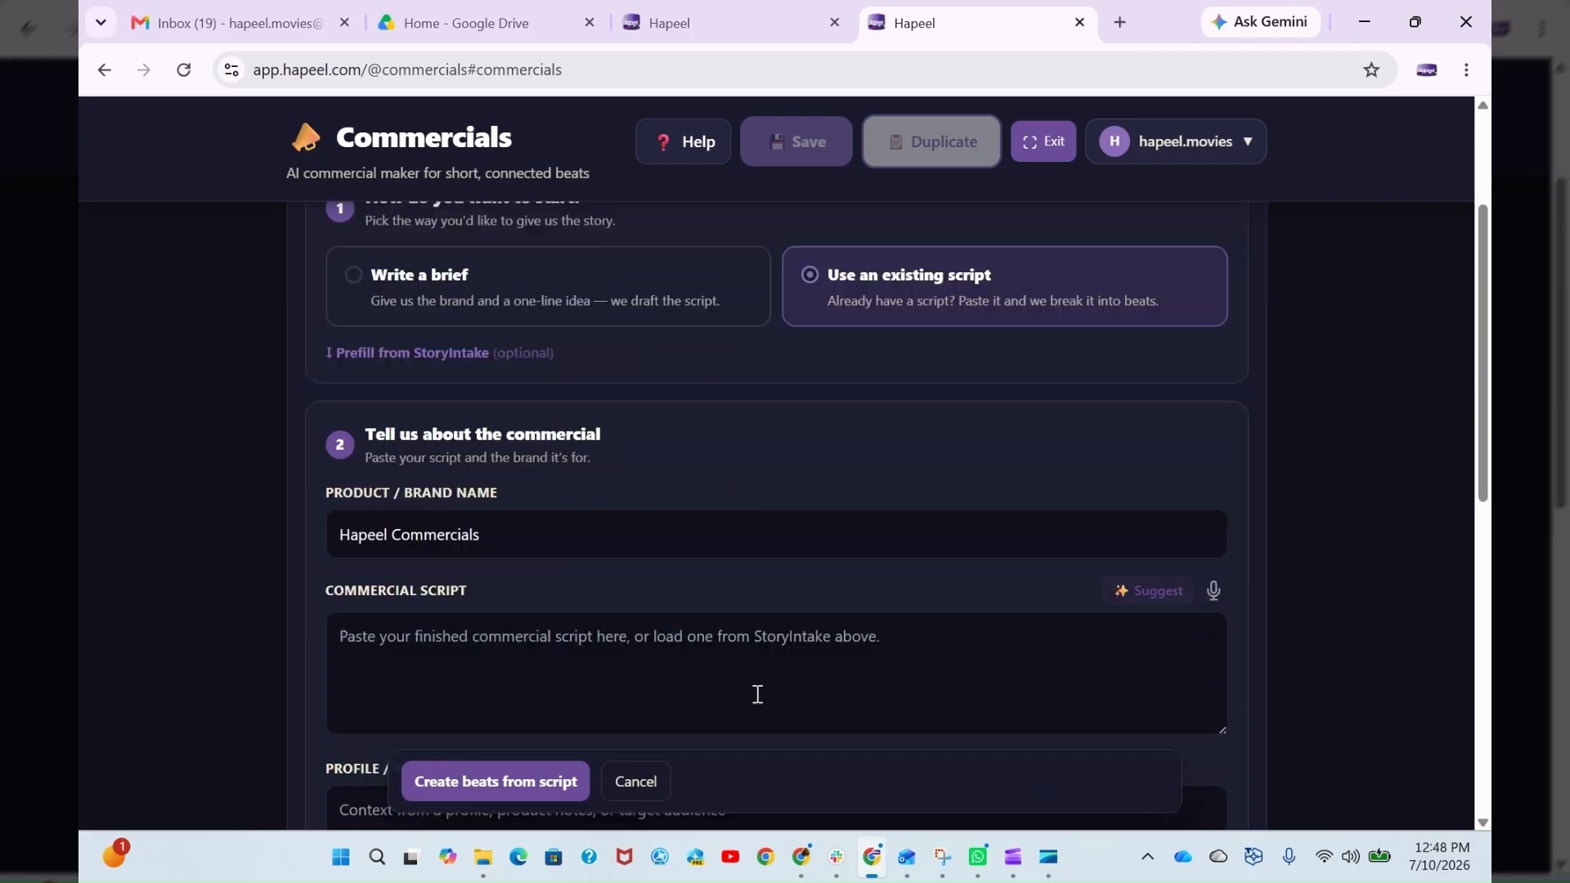
pyautogui.scroll(-1, 757, 694)
pyautogui.scroll(-5, 808, 708)
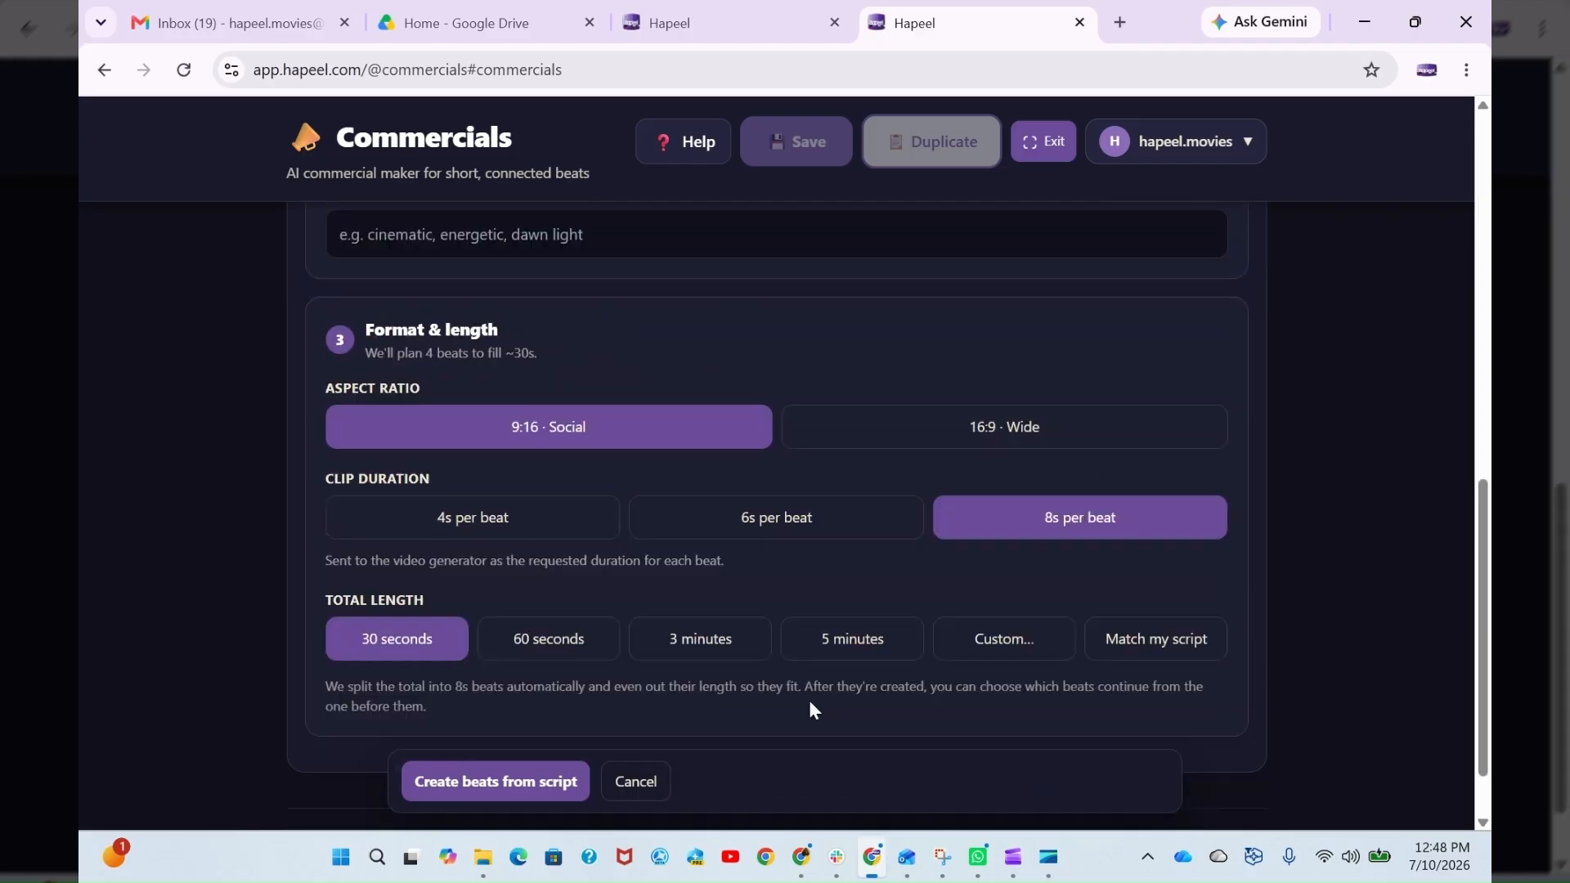
pyautogui.scroll(-1, 467, 705)
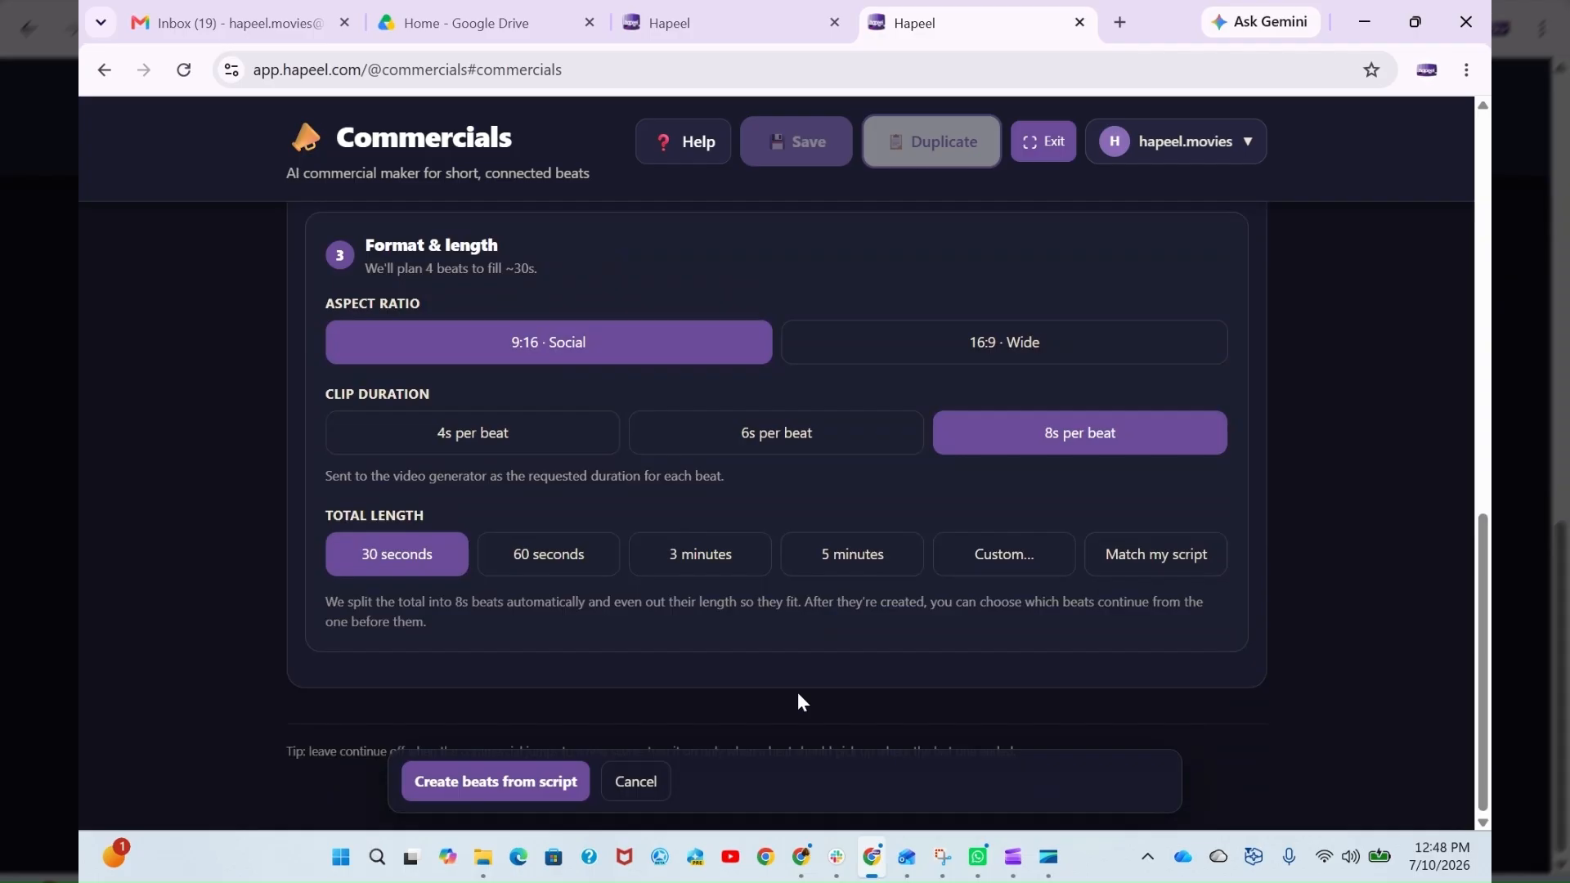
pyautogui.scroll(4, 799, 695)
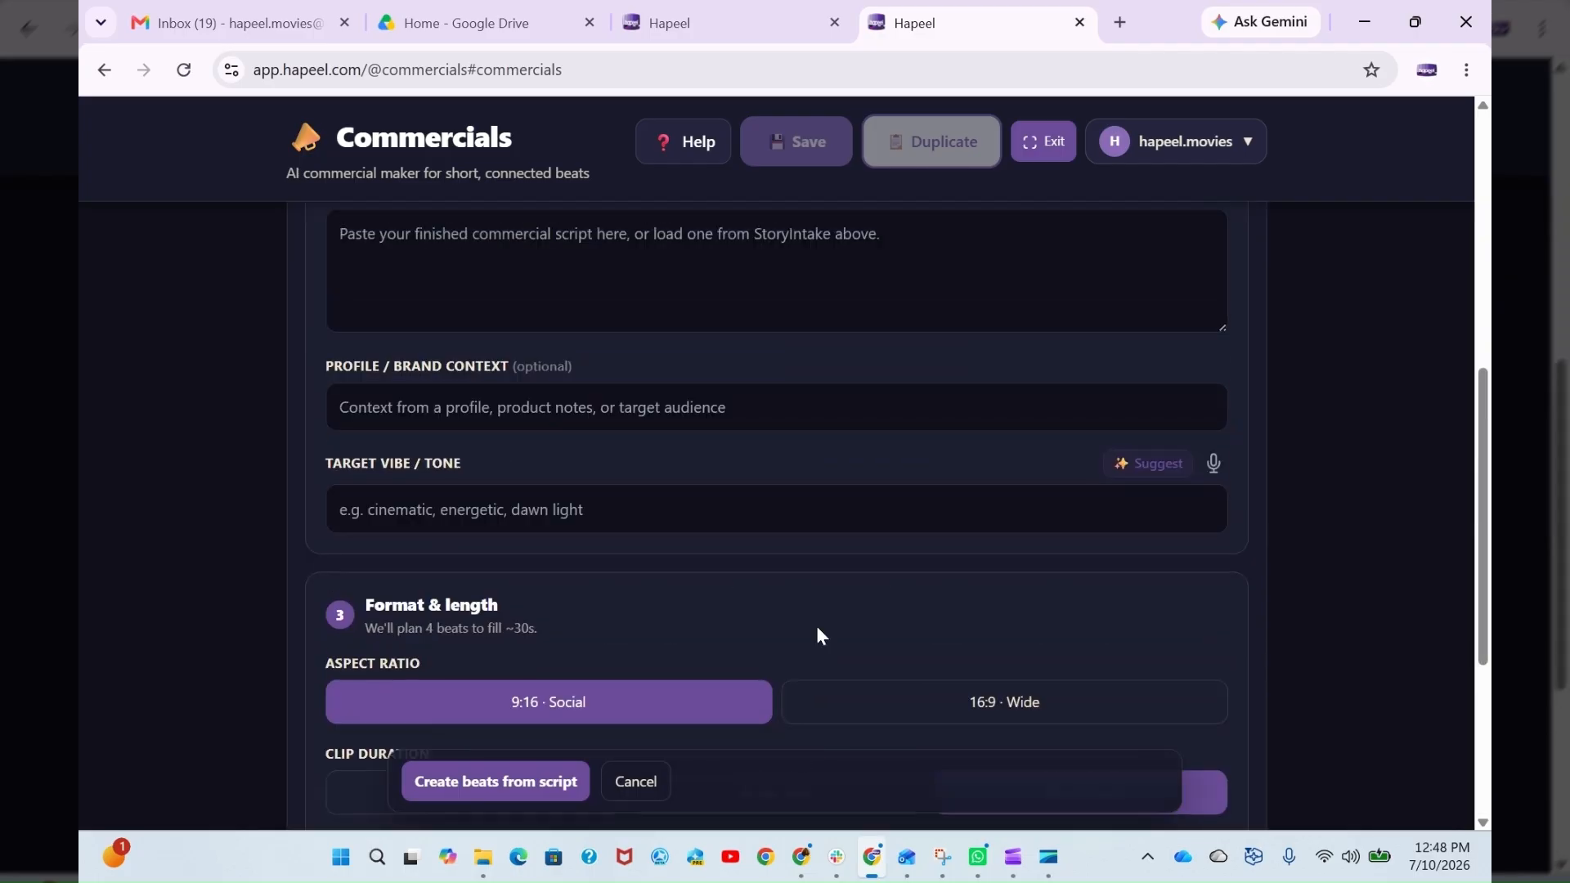
pyautogui.scroll(5, 818, 636)
pyautogui.scroll(1, 541, 814)
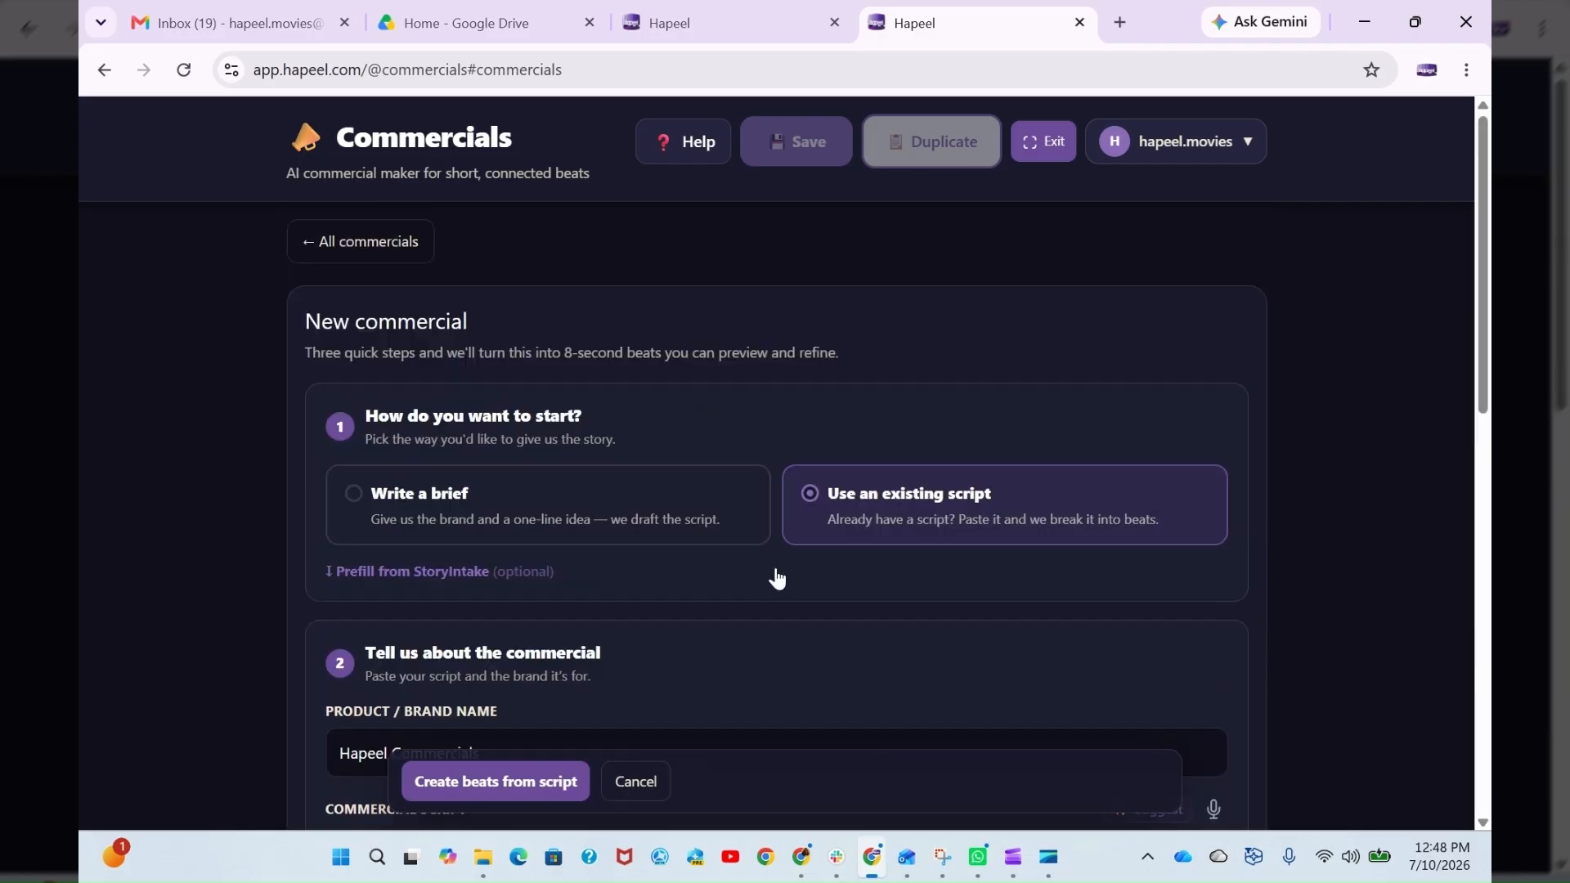
pyautogui.scroll(-2, 777, 579)
pyautogui.scroll(-2, 388, 513)
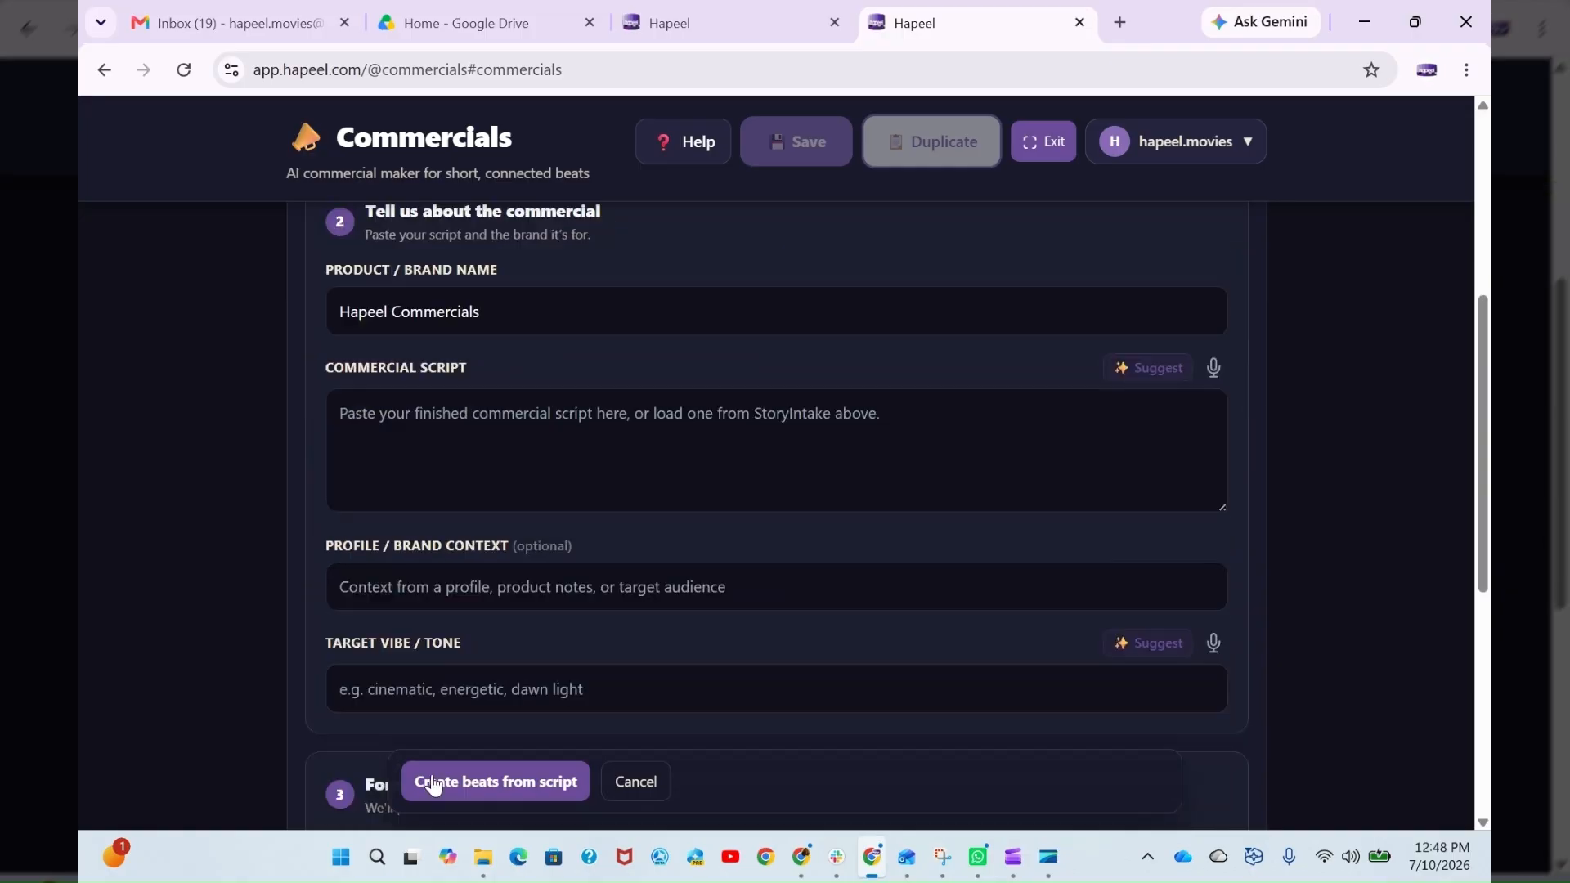
# - Reveal the optional StoryIntake prefill settings for loading a script or attaching a profile
pyautogui.scroll(-5, 699, 641)
pyautogui.scroll(9, 699, 641)
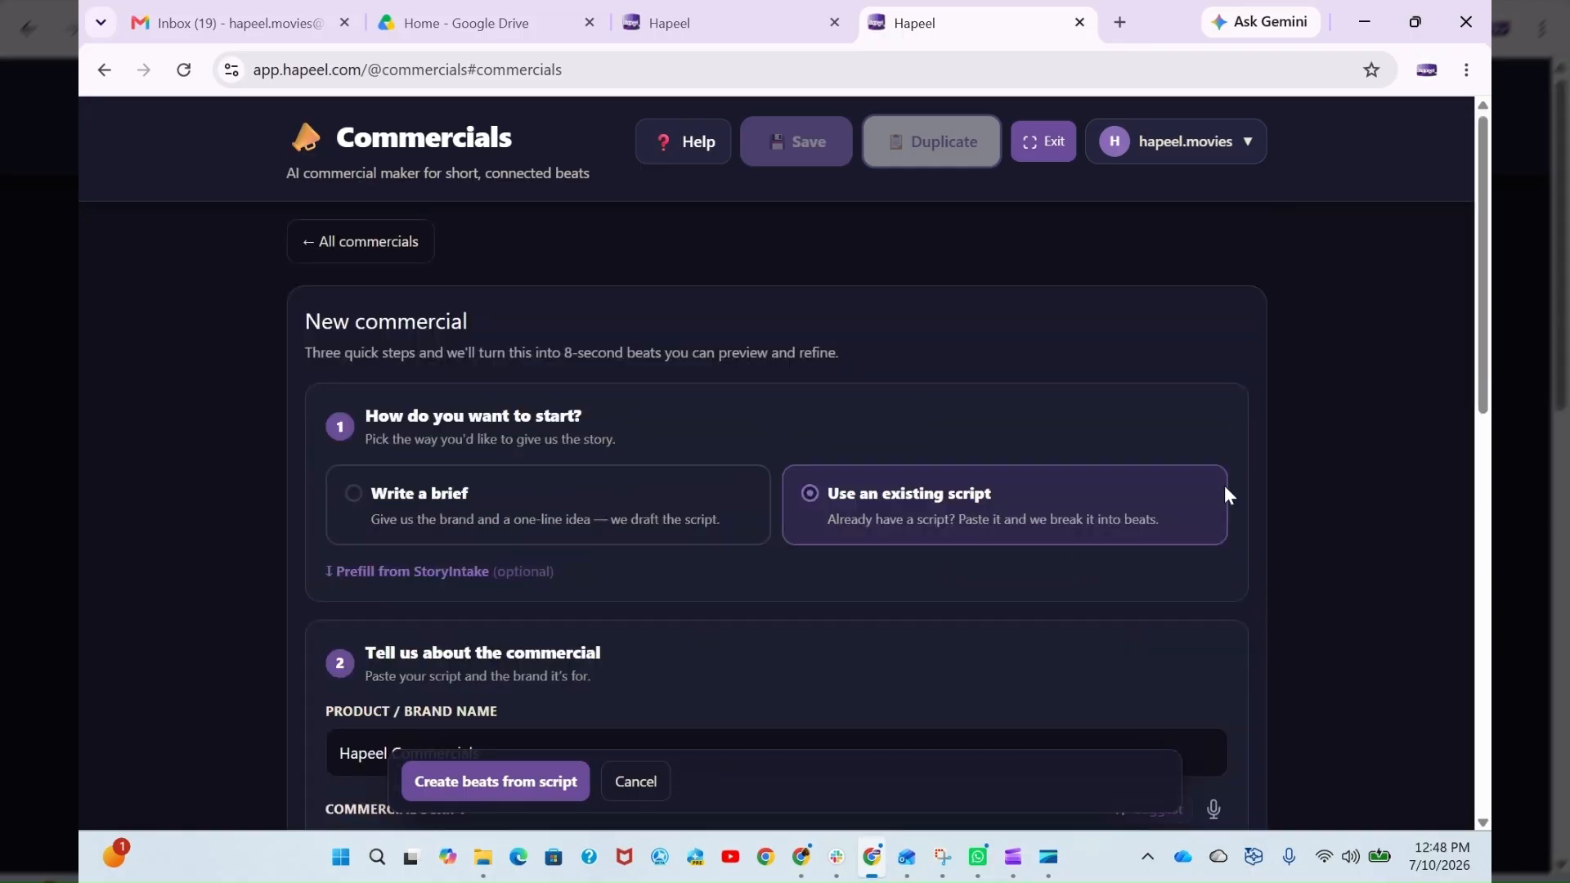
pyautogui.click(435, 572)
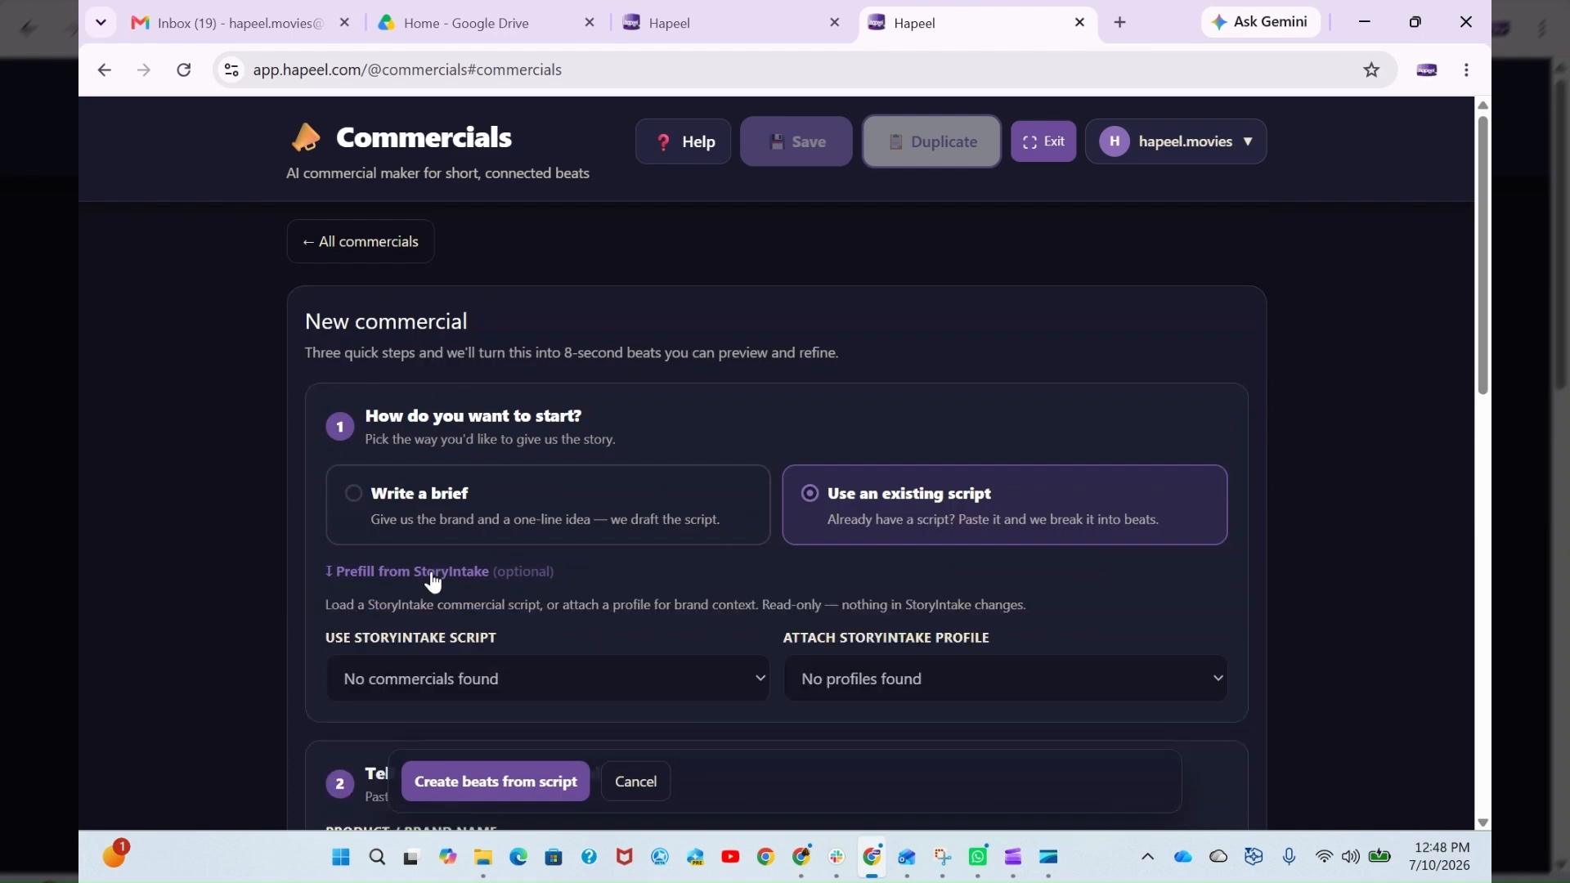
pyautogui.scroll(-1, 631, 559)
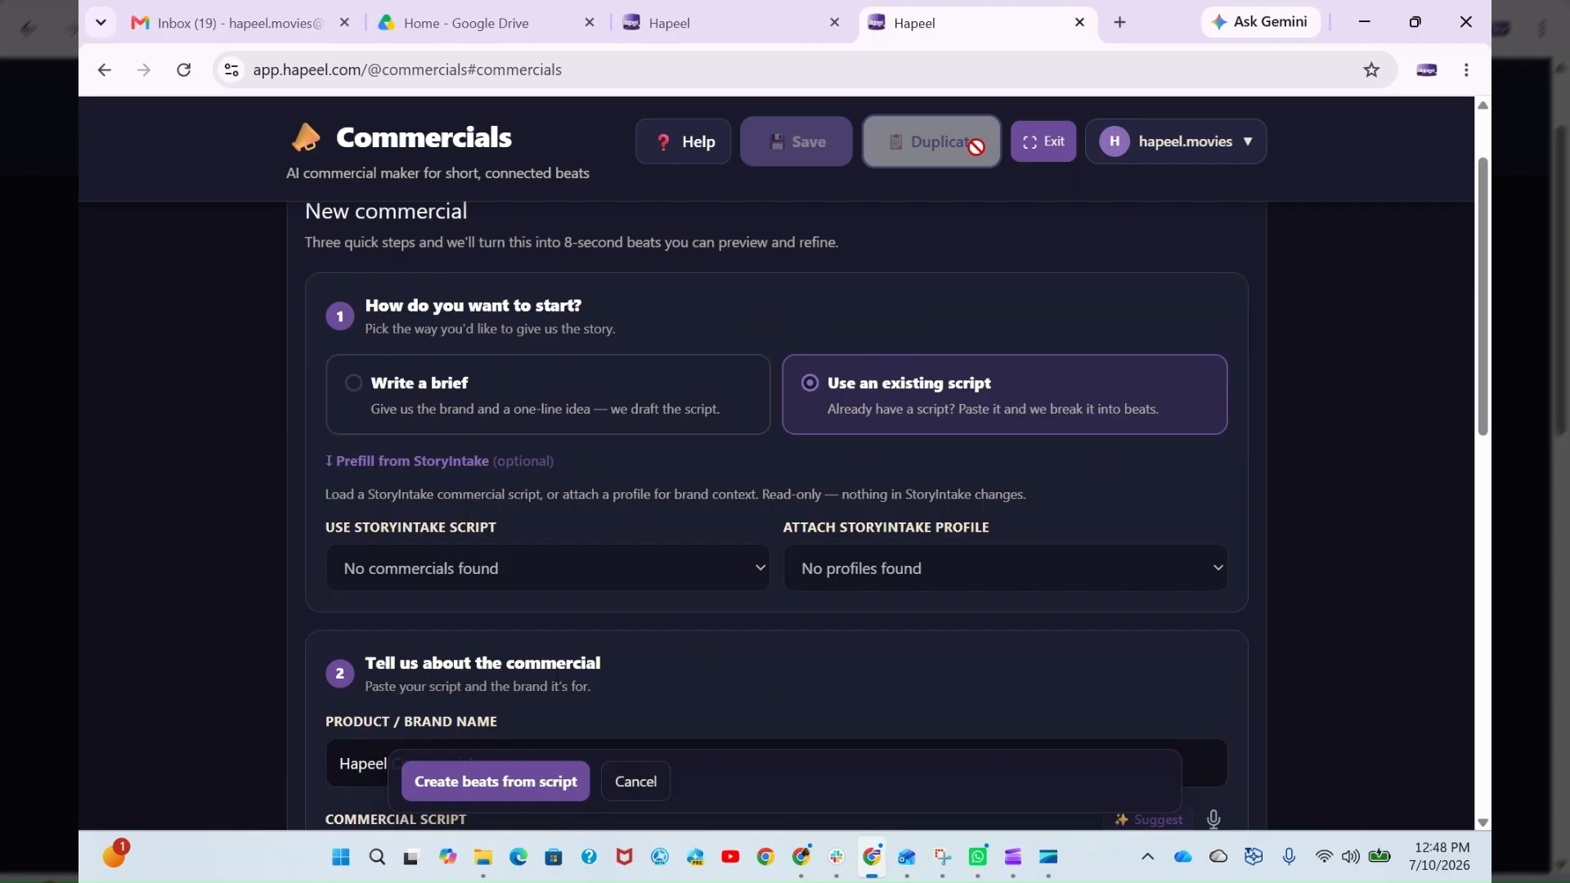
# - Leave the expanded Commercials view to look at the Story Intake workspace, and close that workspace
pyautogui.click(1044, 143)
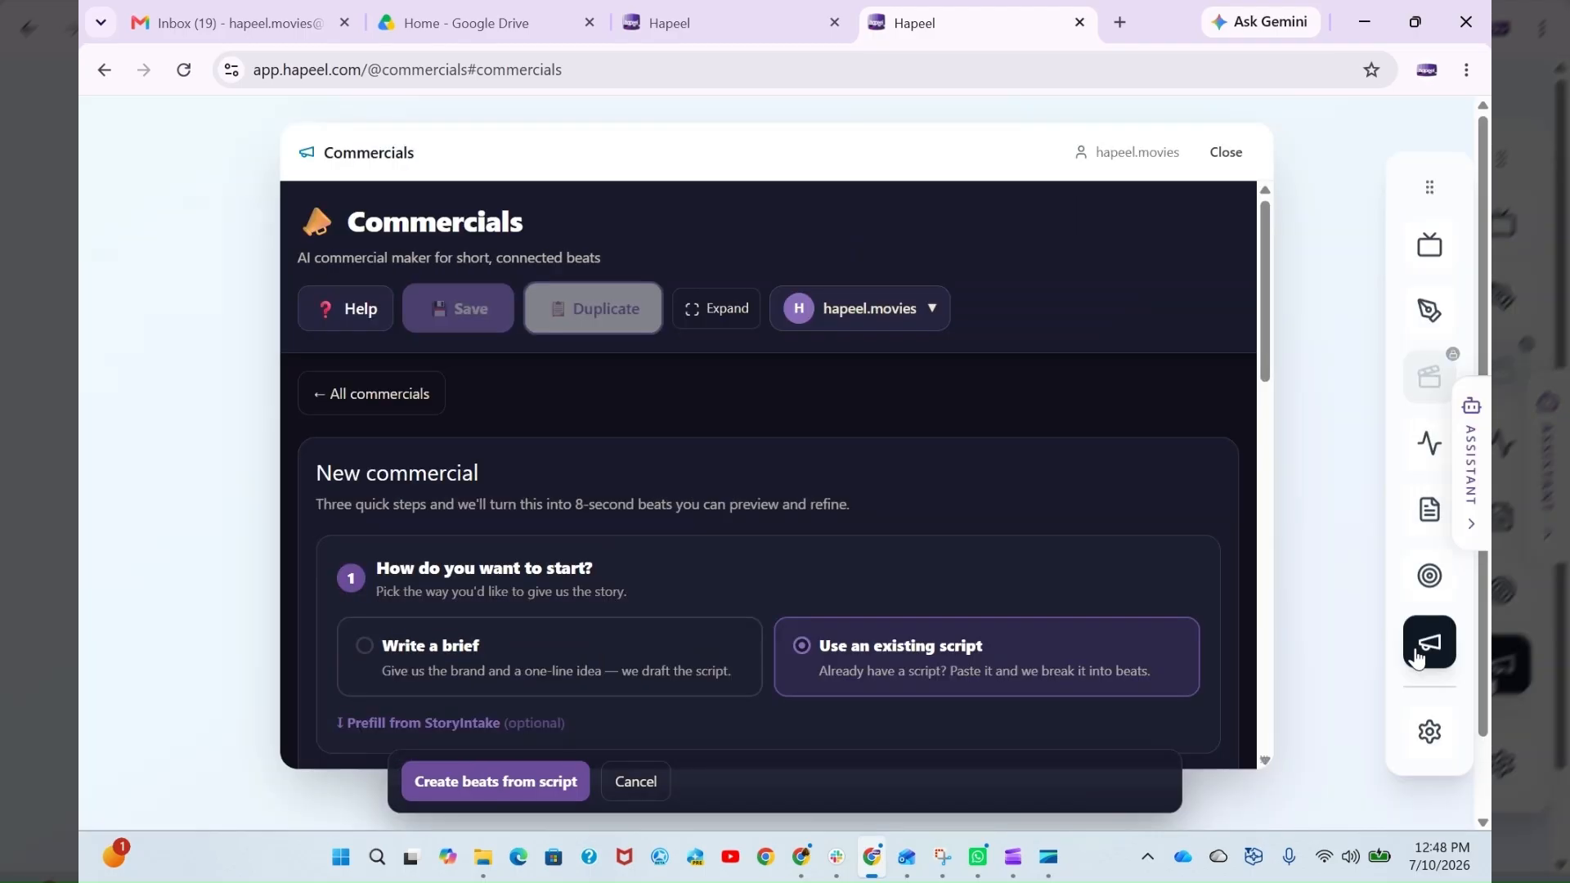
pyautogui.click(1431, 326)
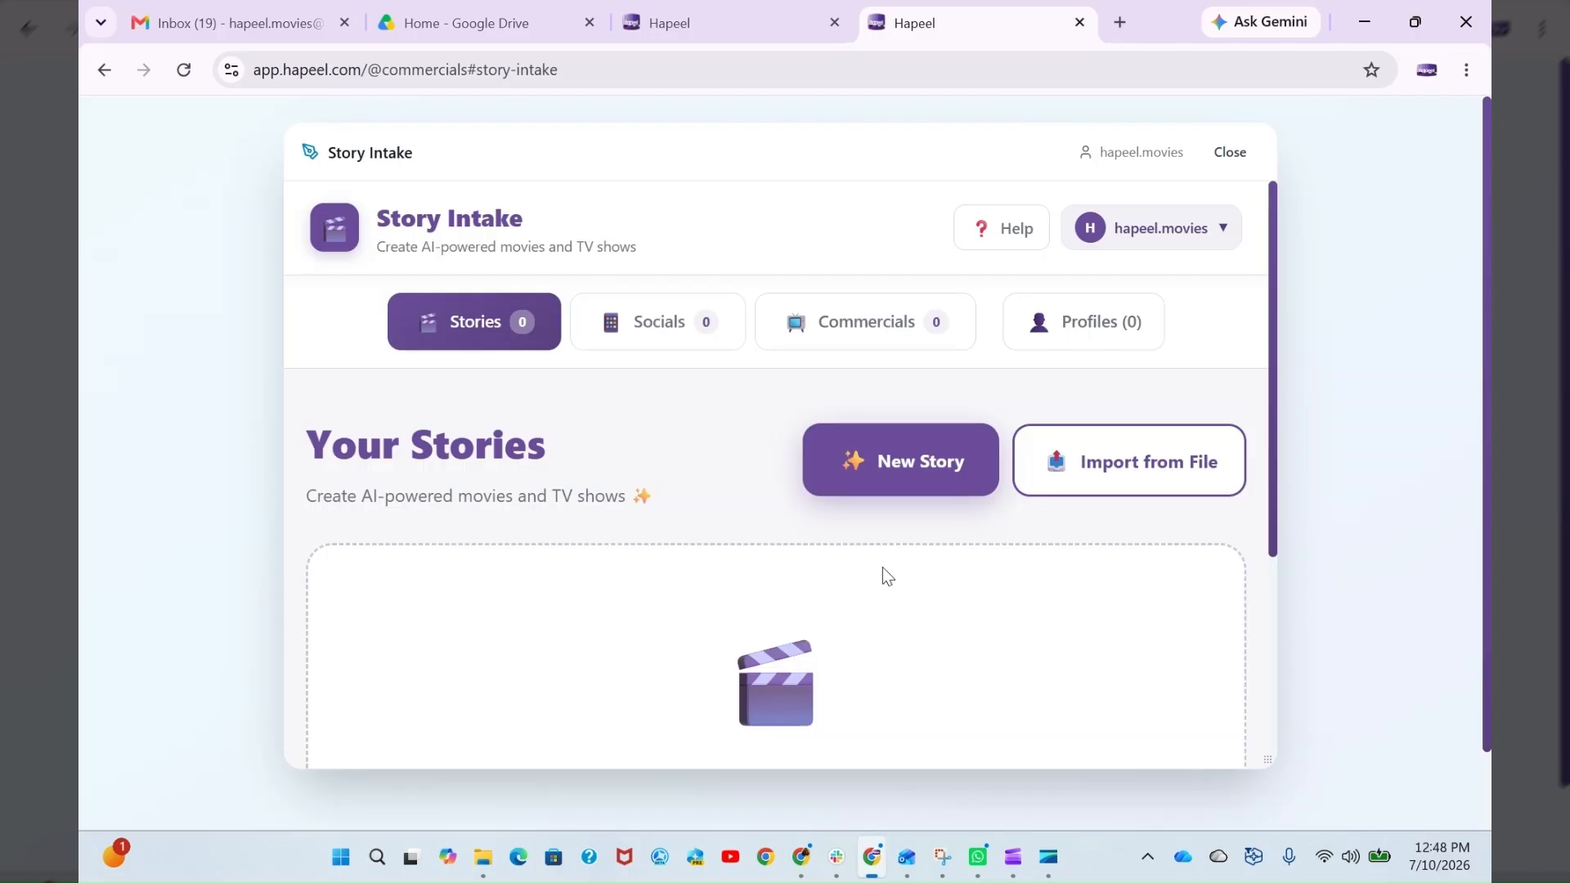
pyautogui.click(1231, 152)
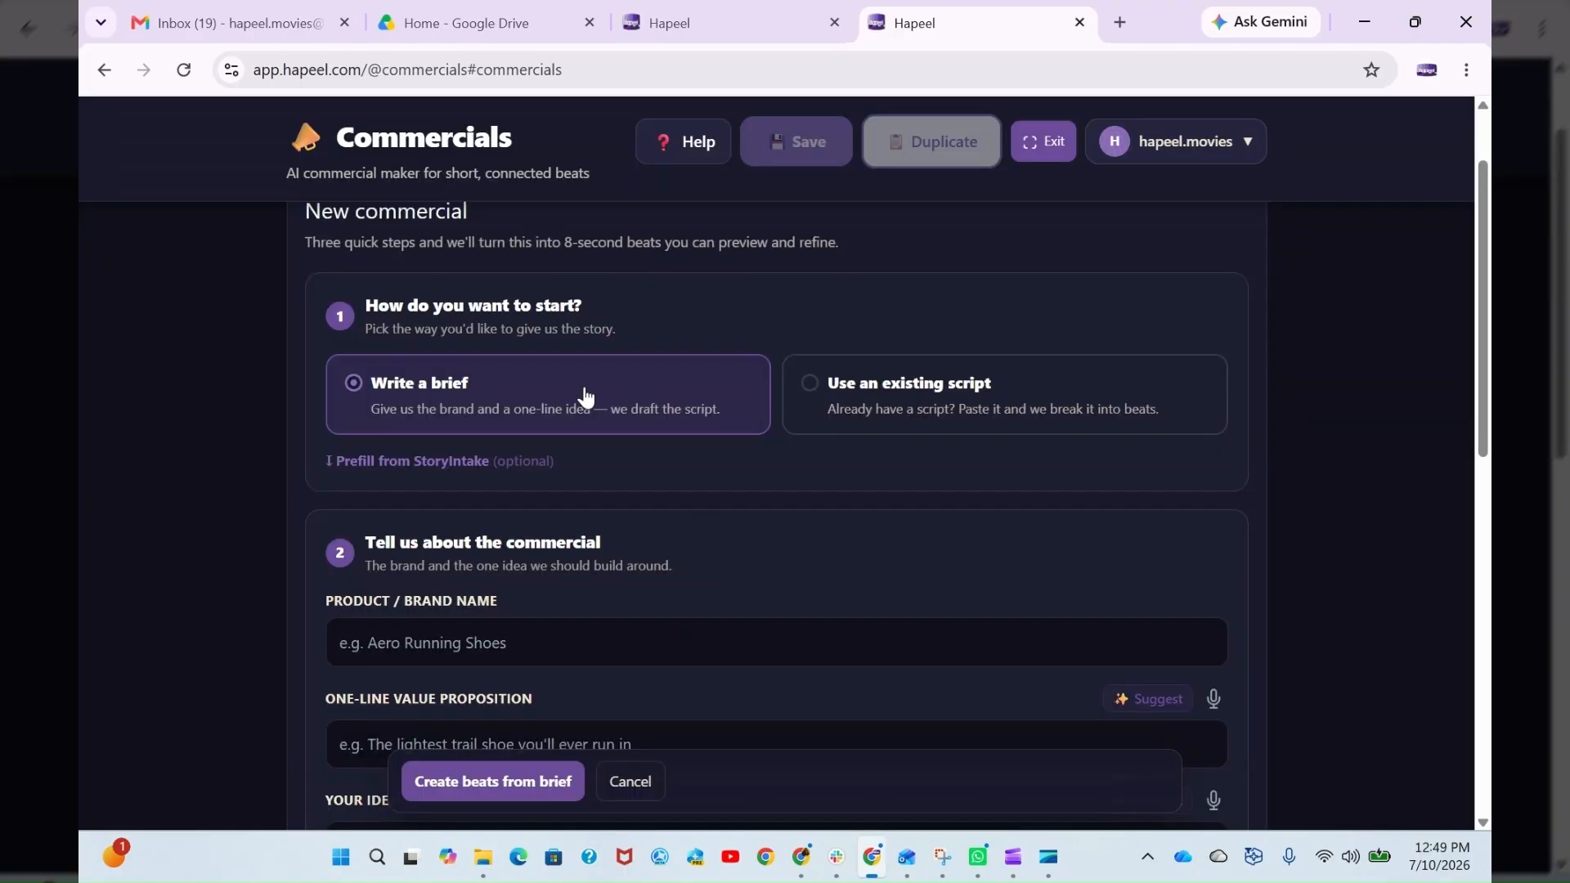
# - Examine the Write a brief form's brand name, value proposition, idea, tone and format and length fields
pyautogui.scroll(-1, 506, 514)
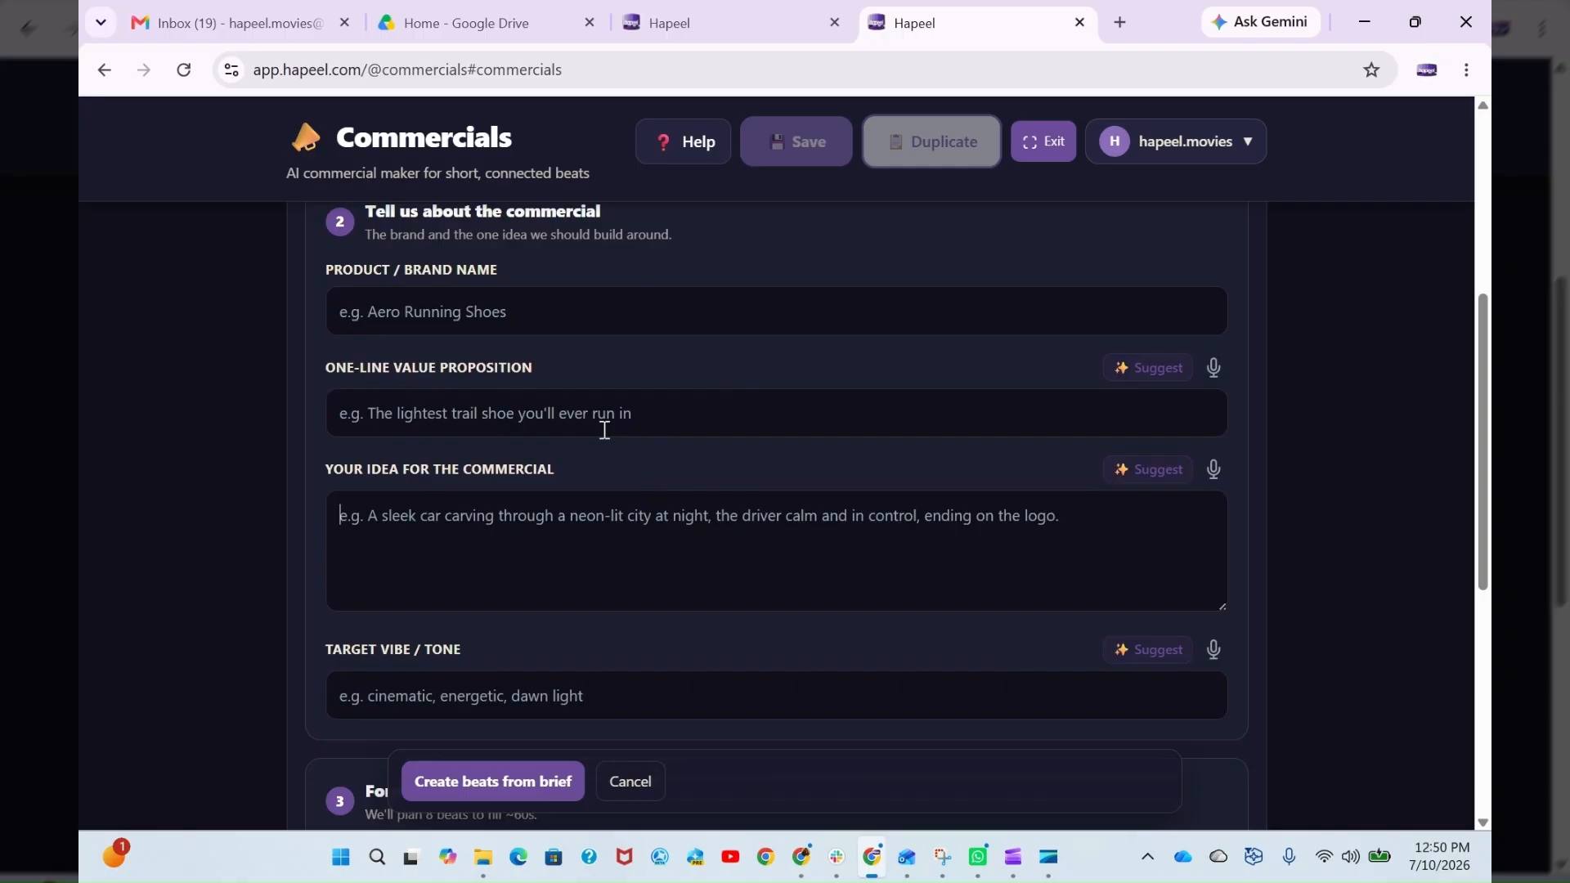
pyautogui.click(642, 410)
pyautogui.scroll(1, 704, 423)
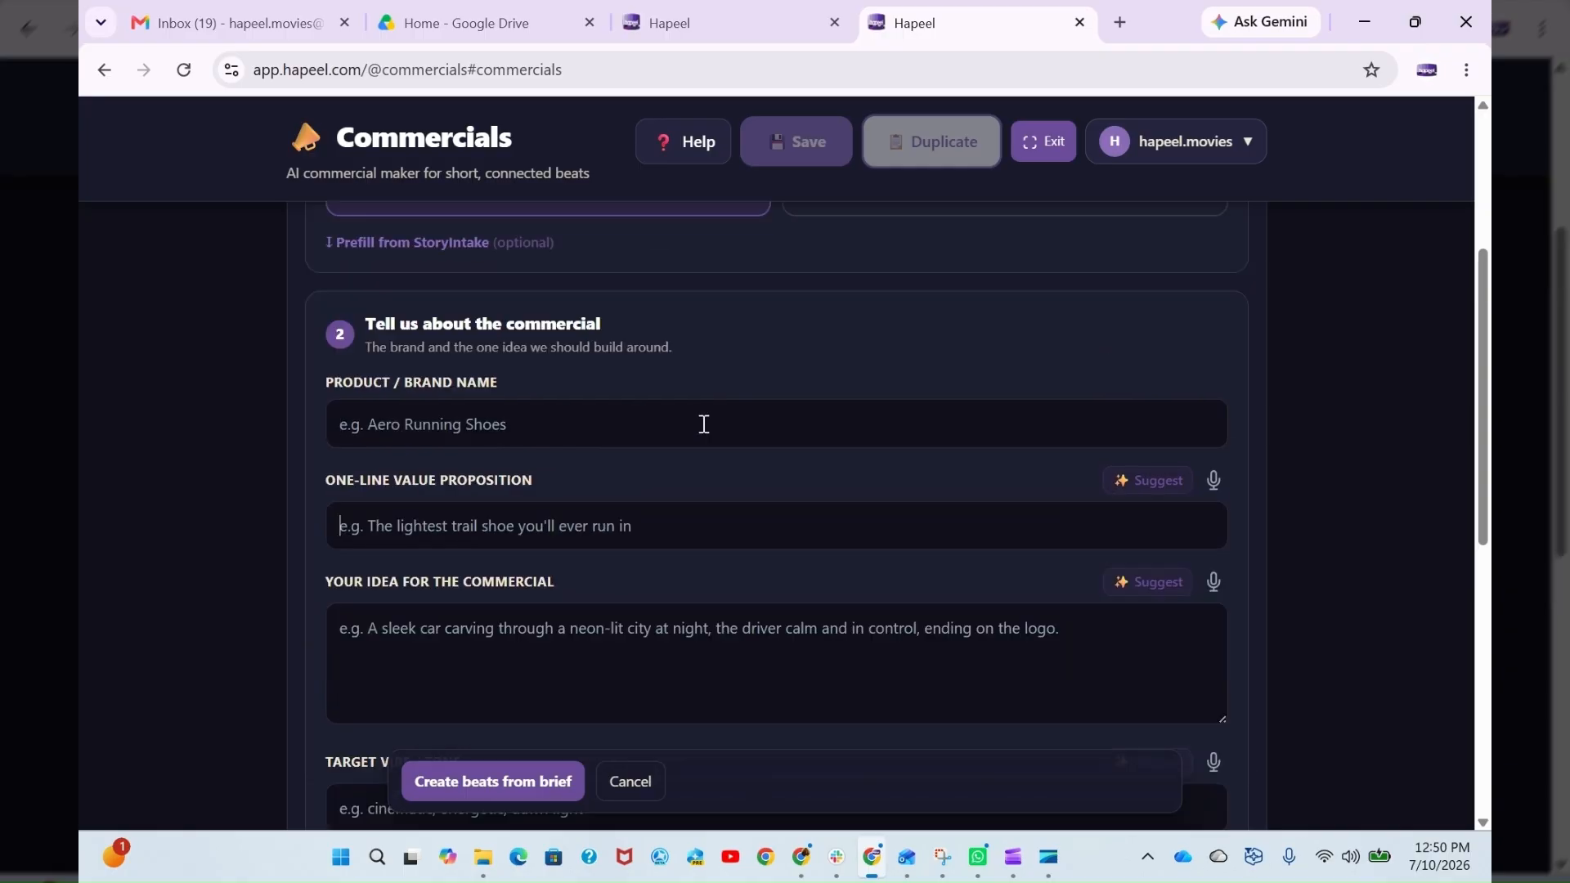
pyautogui.scroll(-1, 704, 423)
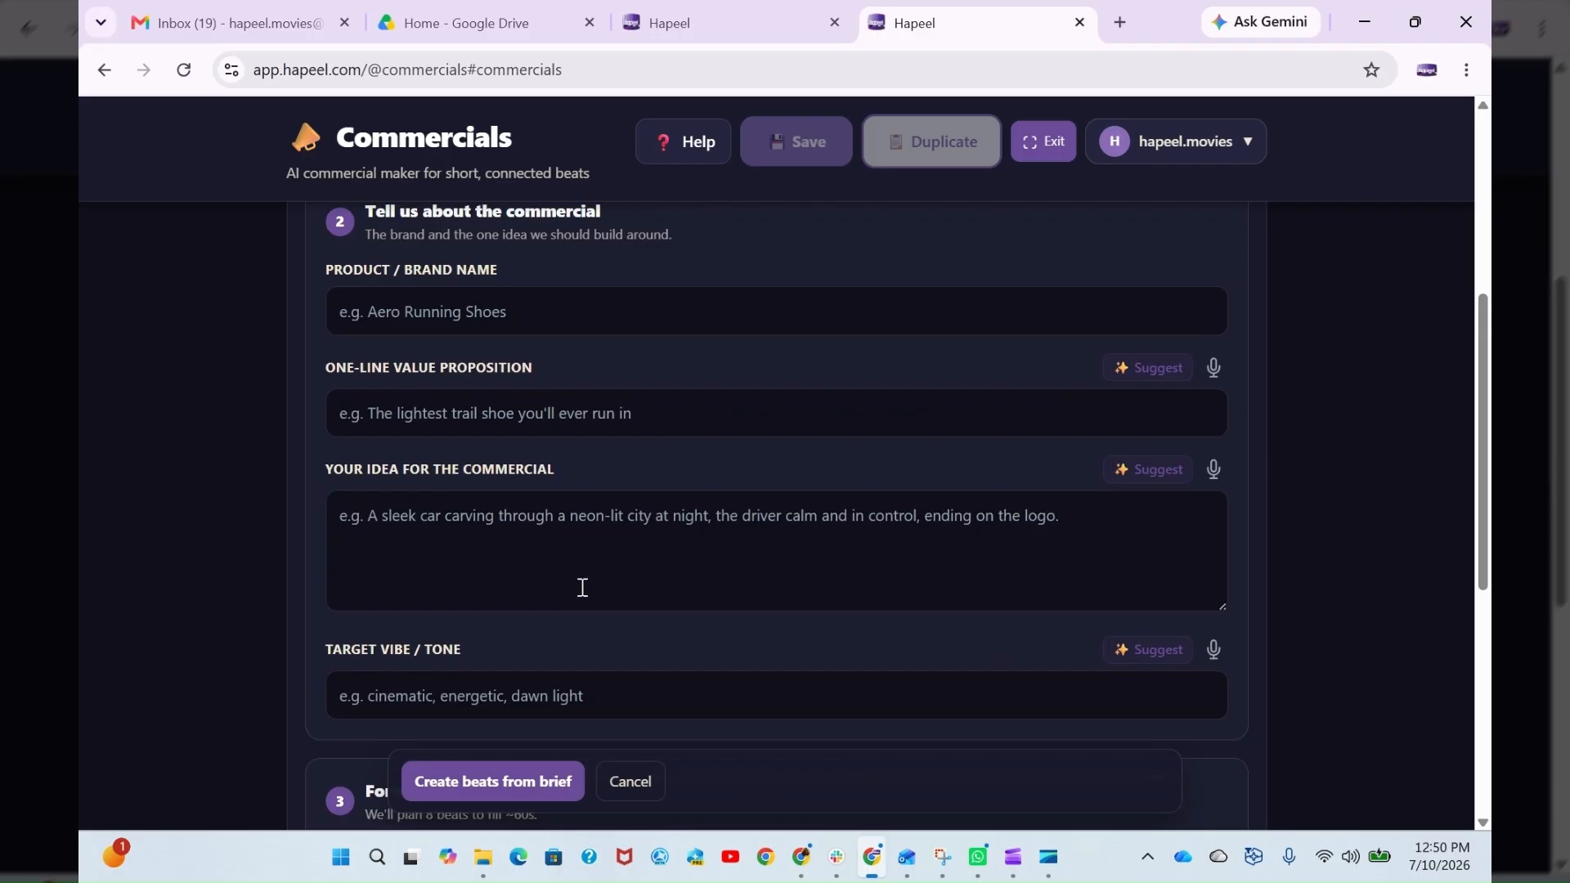
pyautogui.scroll(-1, 642, 539)
pyautogui.scroll(-2, 544, 665)
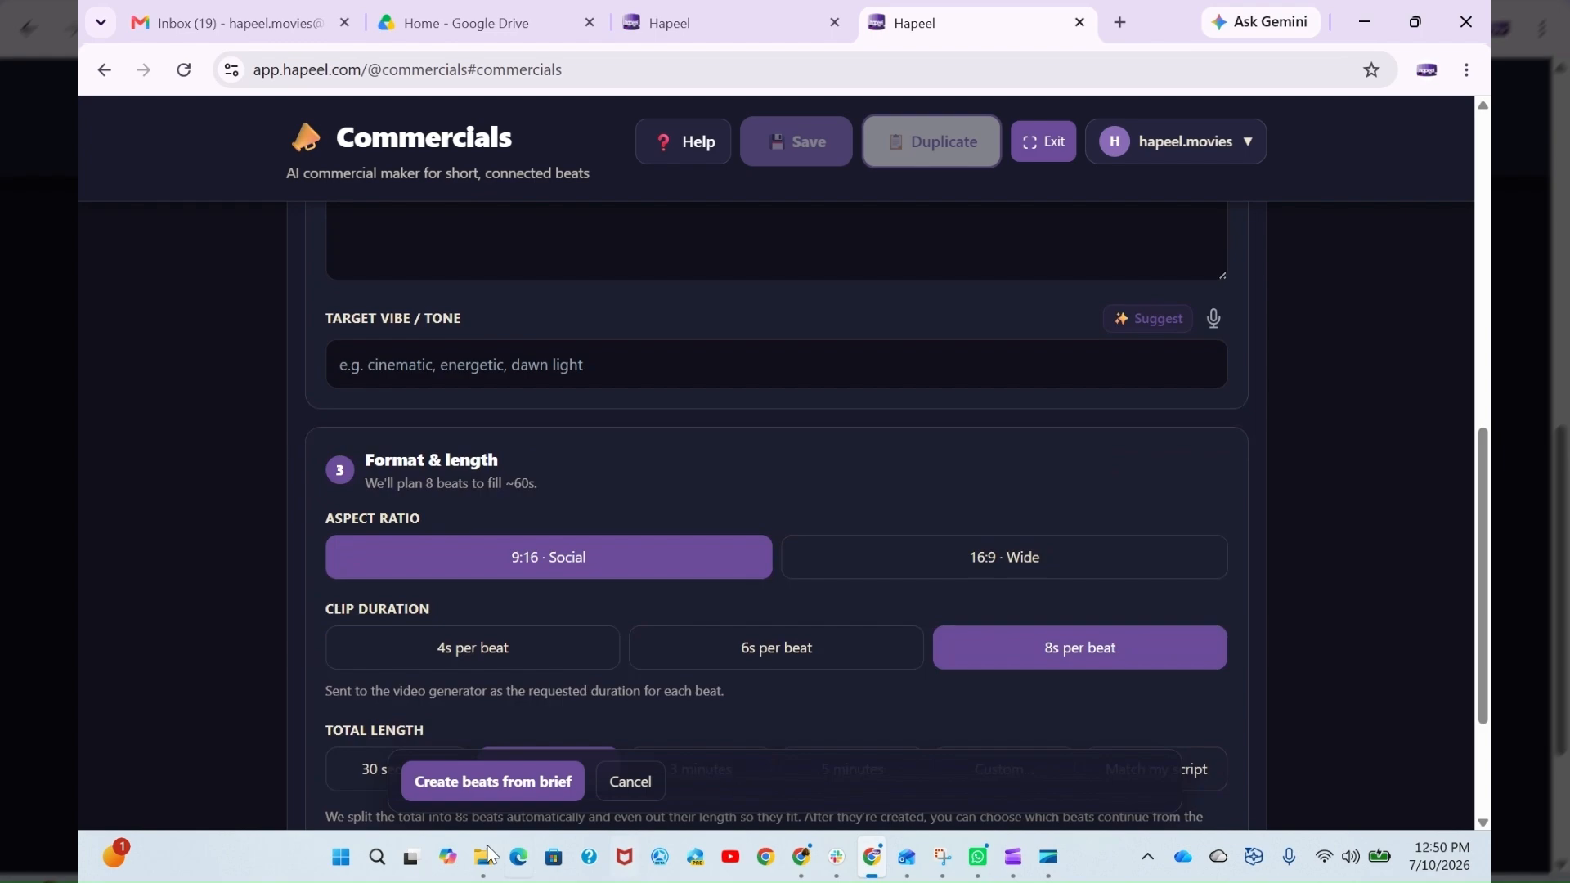
# - Reveal the StoryIntake prefill options in the start section and check the existing-script form's format and length settings
pyautogui.scroll(5, 847, 578)
pyautogui.scroll(2, 847, 578)
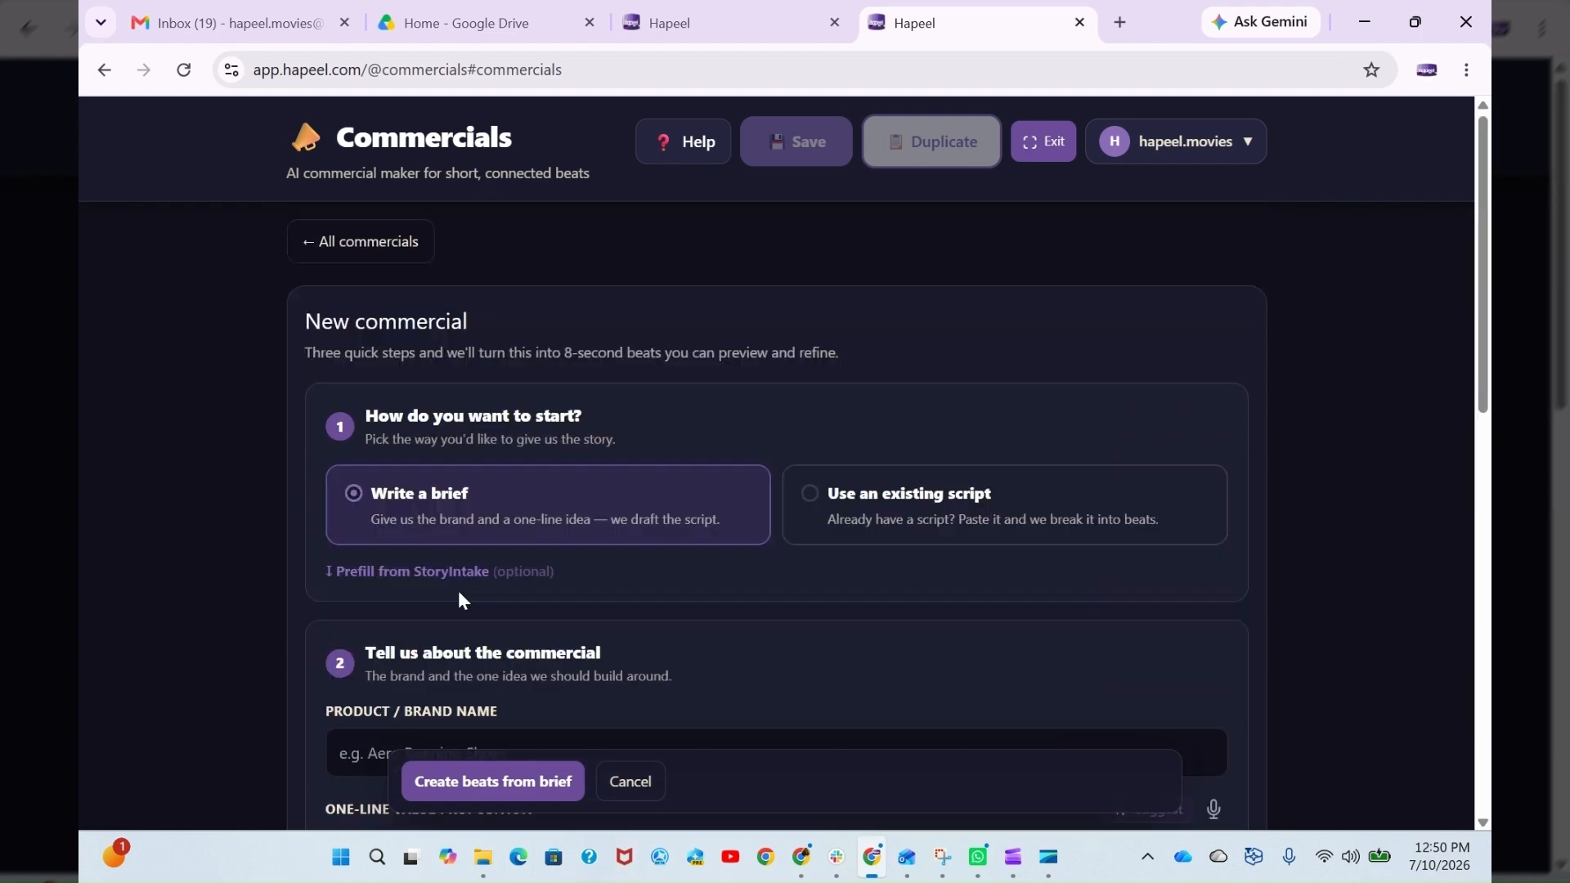
pyautogui.click(456, 577)
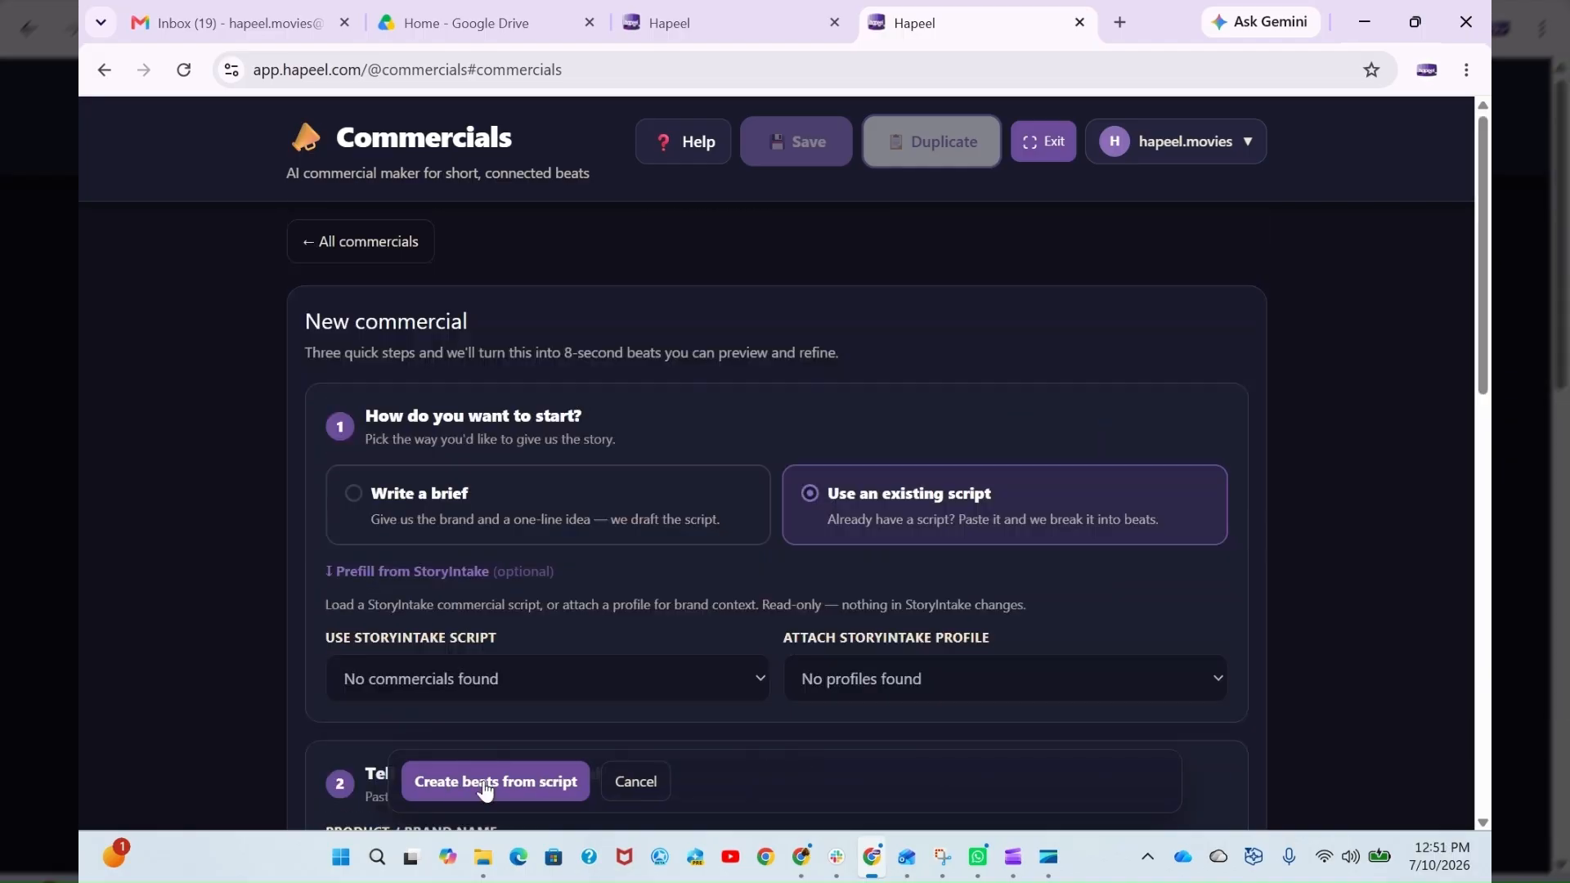
pyautogui.scroll(-6, 779, 467)
pyautogui.scroll(-6, 780, 467)
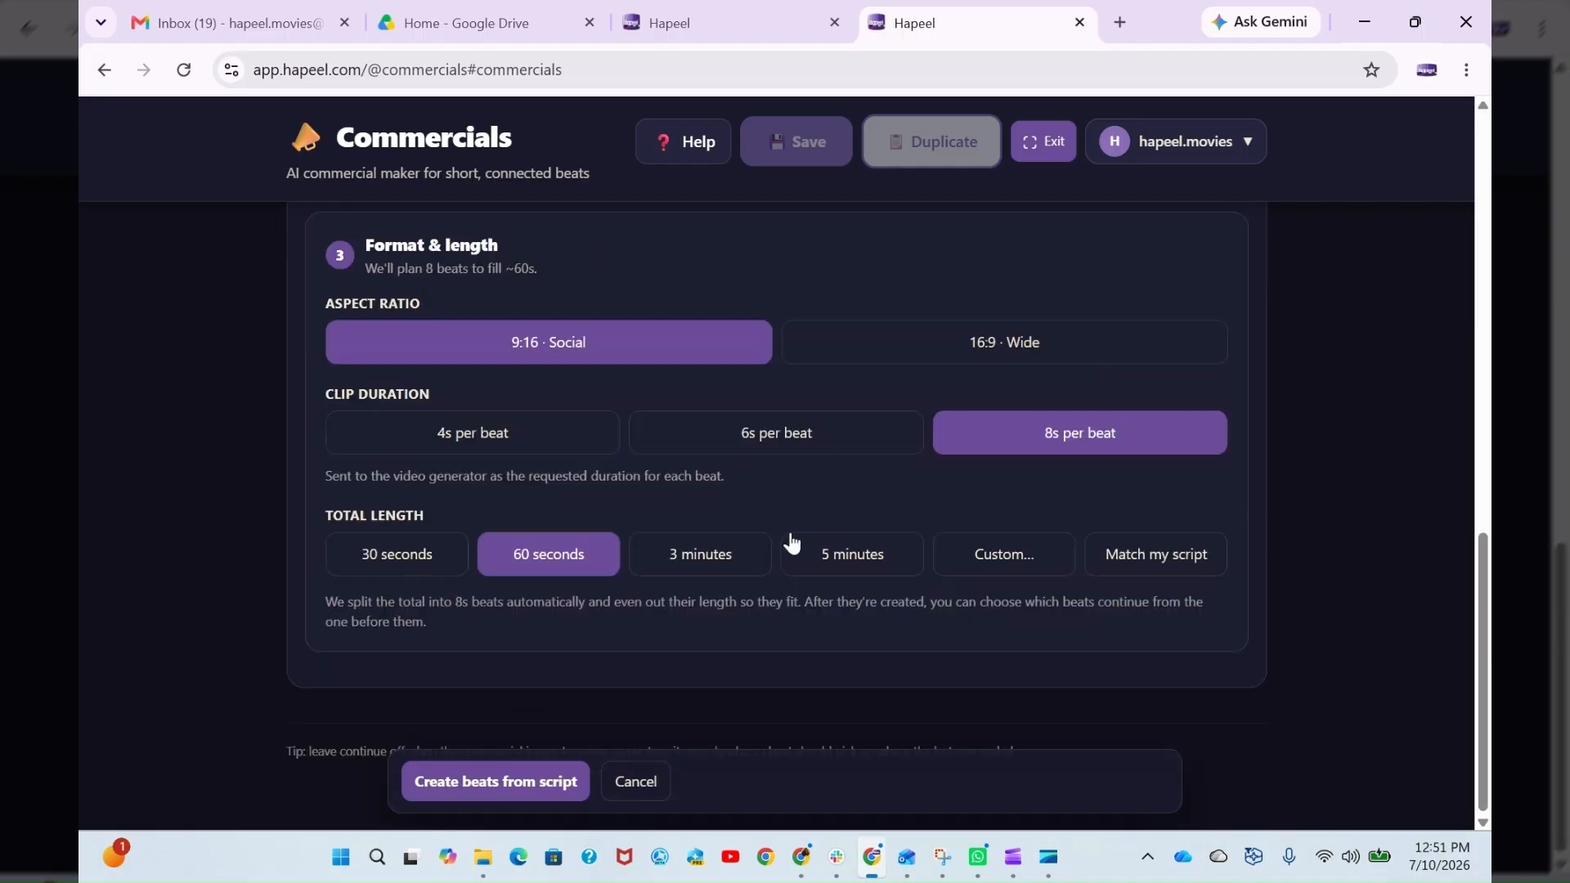
# - Switch the start method between Write a brief and Use an existing script to compare their input fields
pyautogui.scroll(12, 791, 542)
pyautogui.click(705, 427)
pyautogui.scroll(-4, 762, 570)
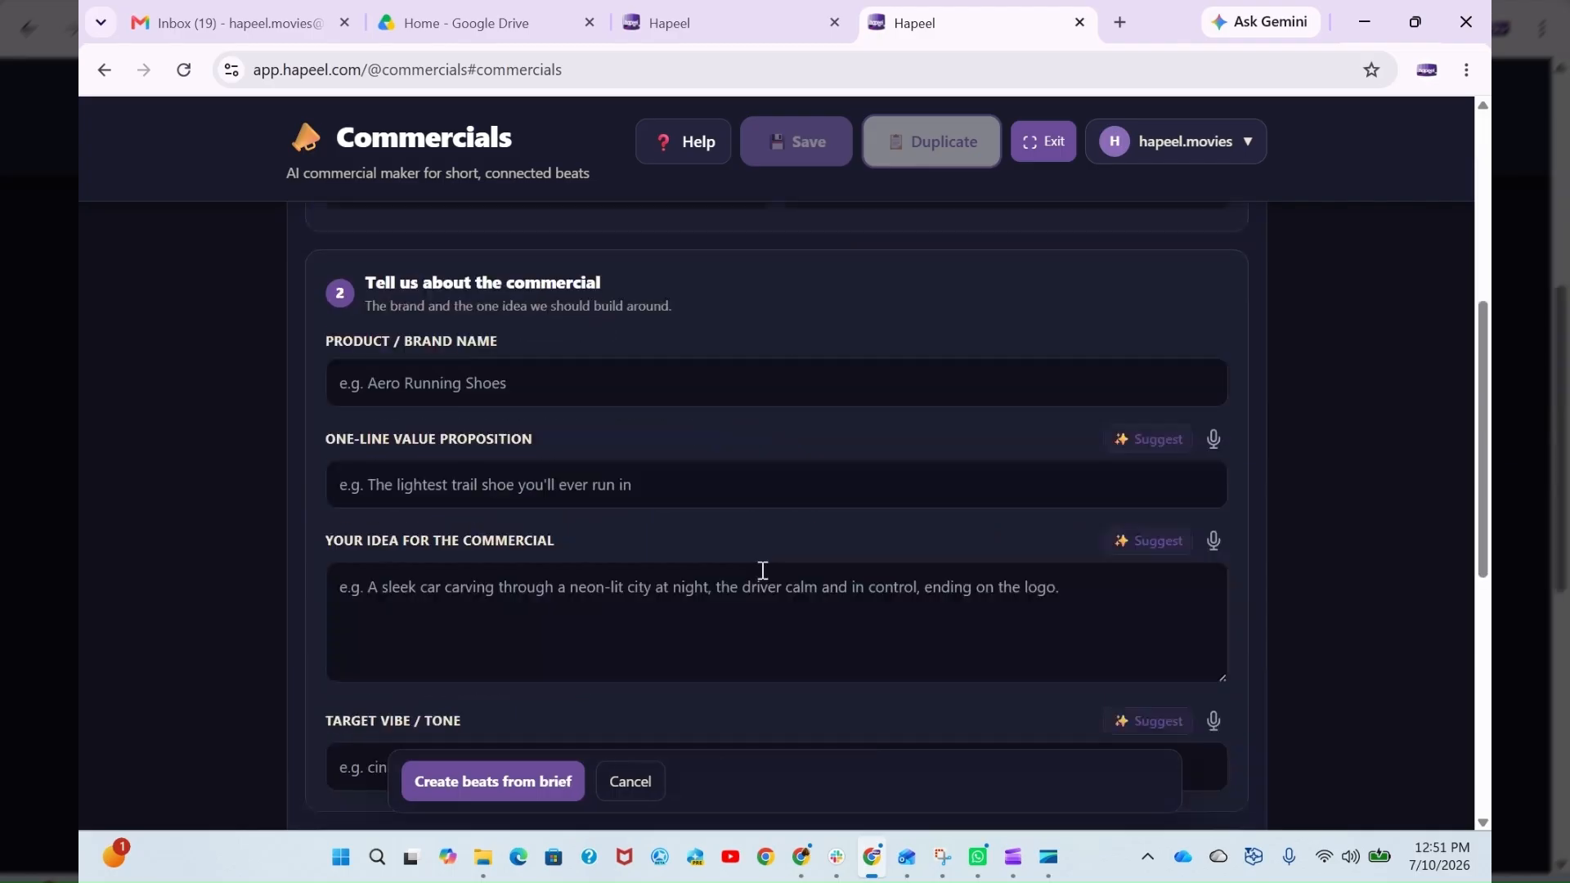
pyautogui.scroll(4, 763, 570)
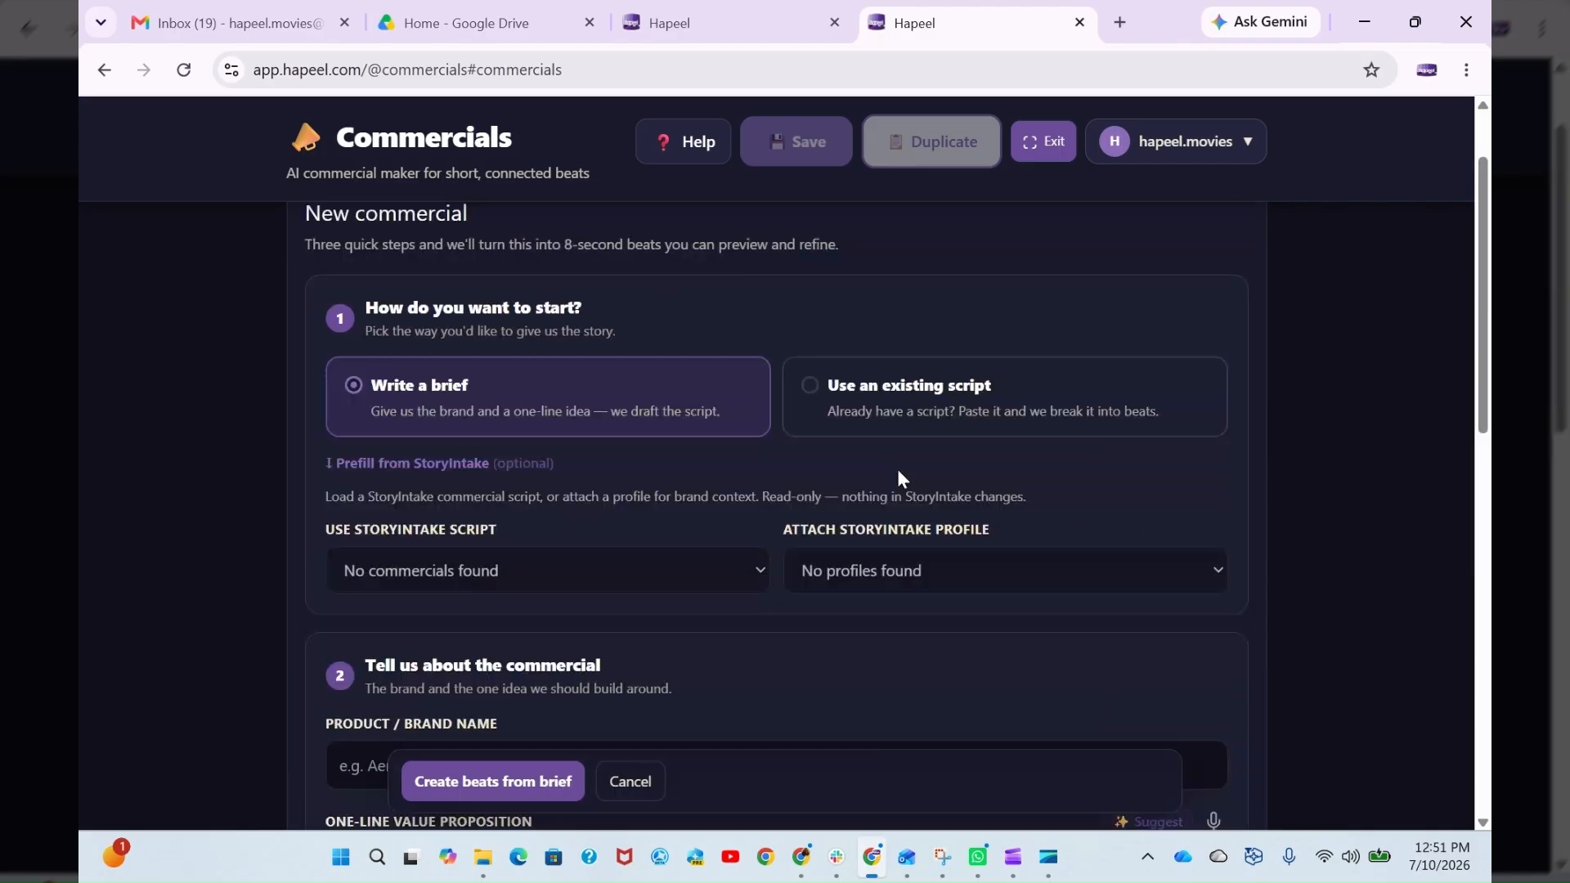
pyautogui.click(945, 416)
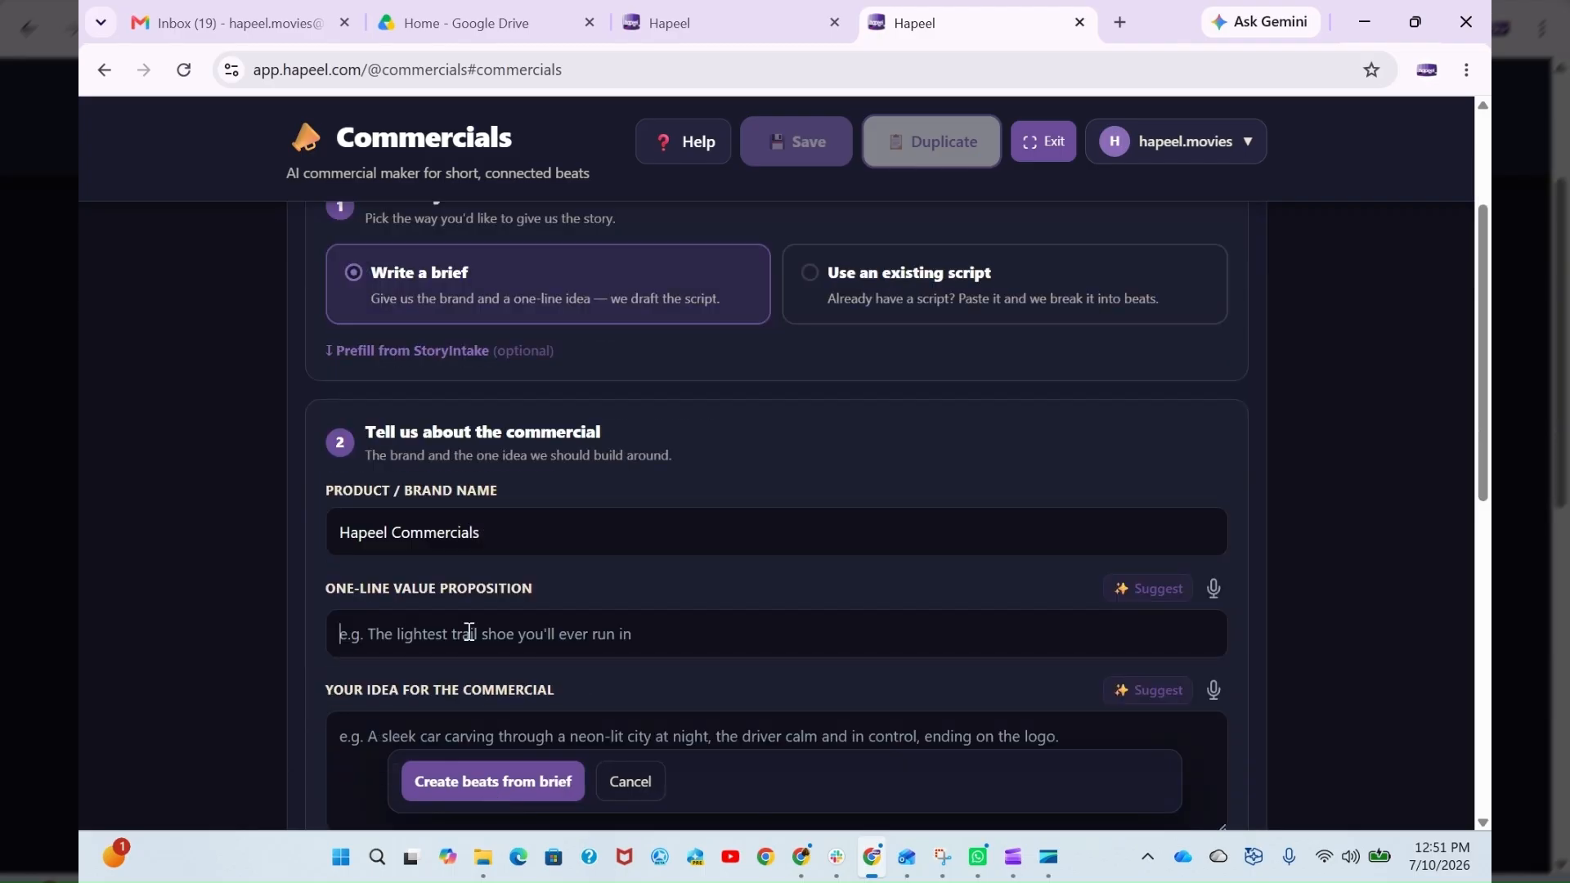
# - Enter "intuitive, human-centric, automated AI generated commercials" as the one-line value proposition of the brief
pyautogui.write('intuitive')
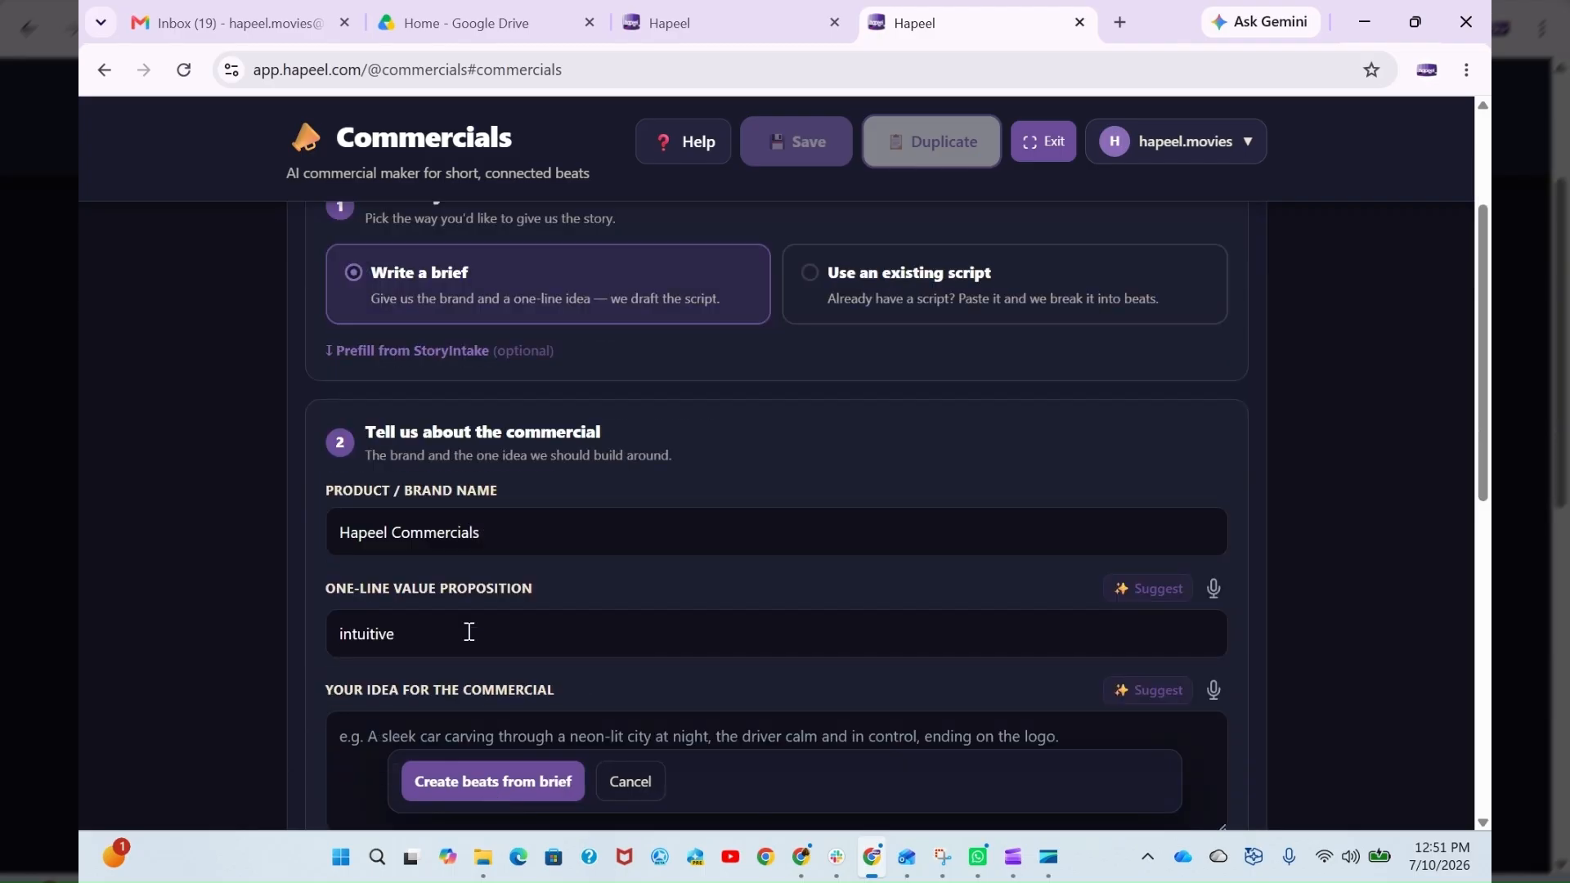
pyautogui.write(', human-centric')
pyautogui.write('automated AI ')
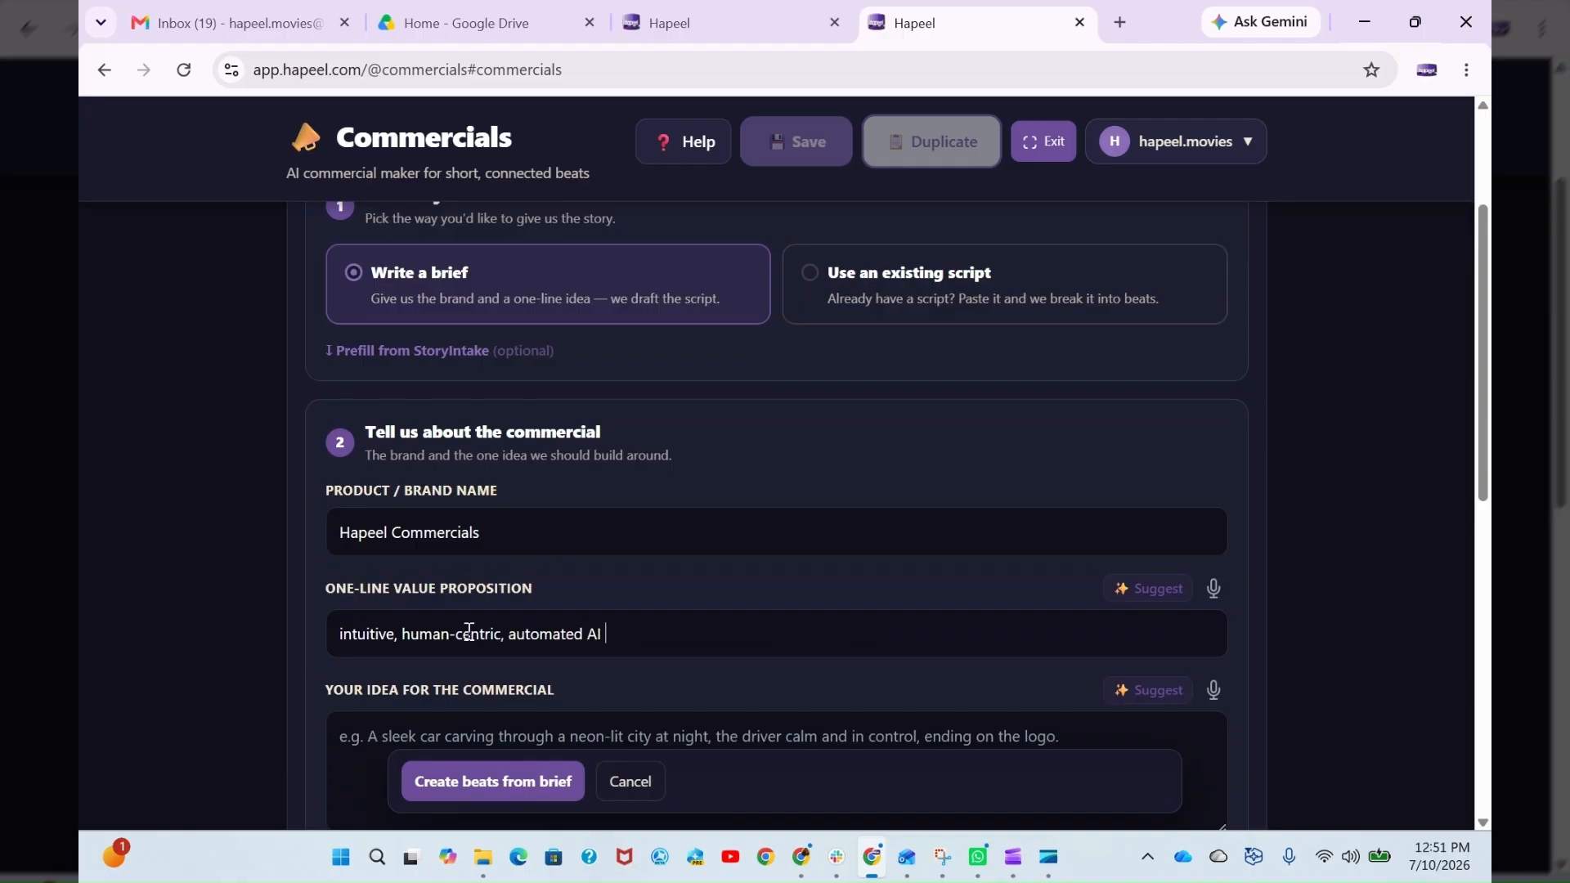
pyautogui.write('generated commercial')
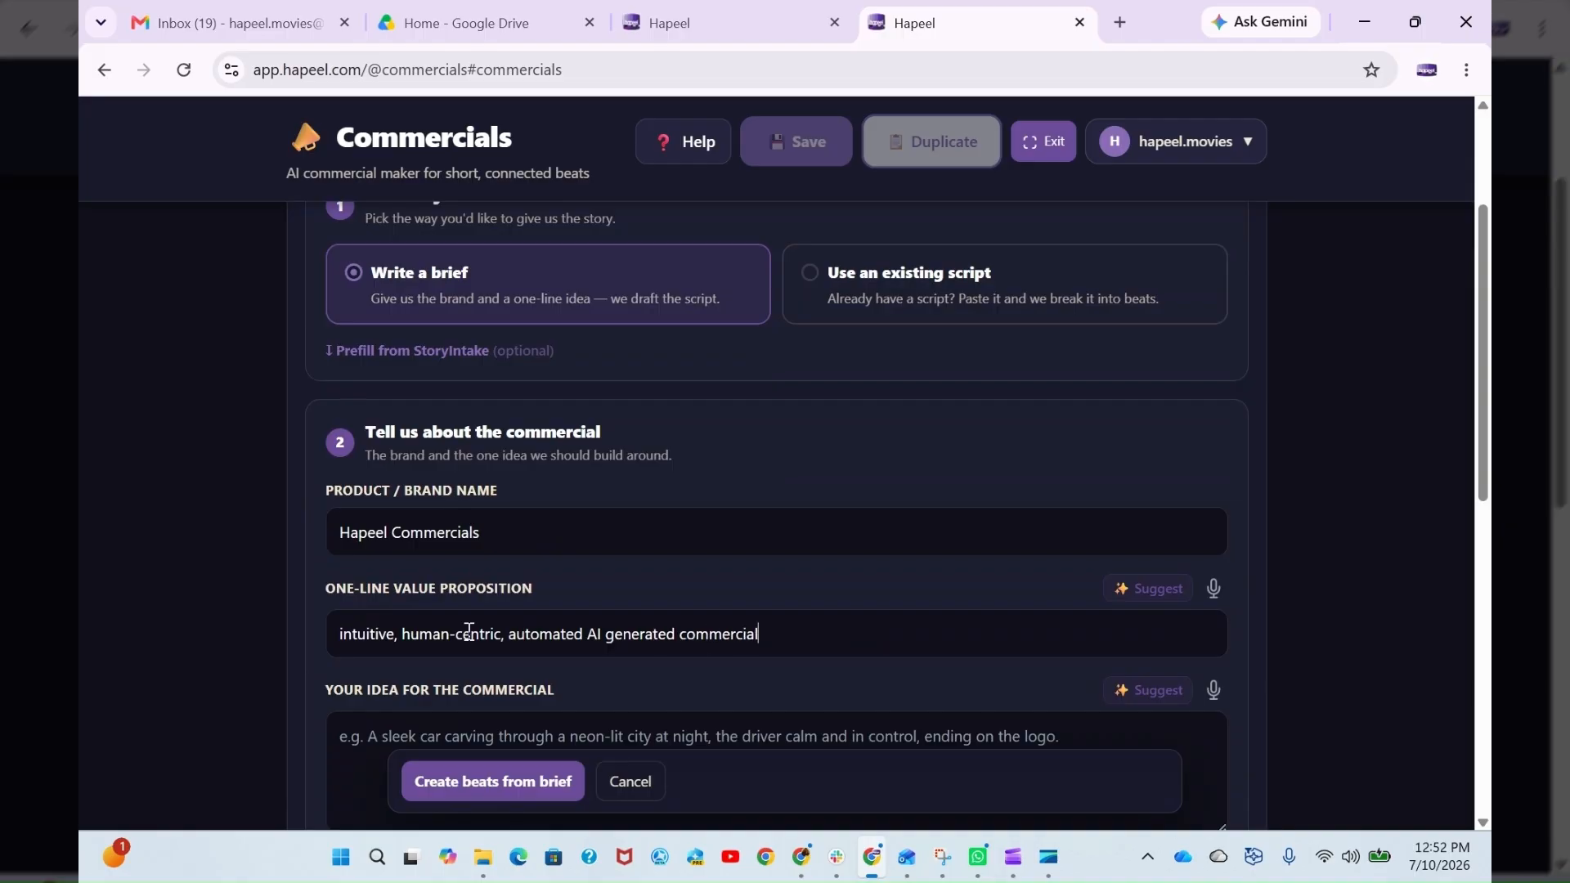
pyautogui.write('s workflow')
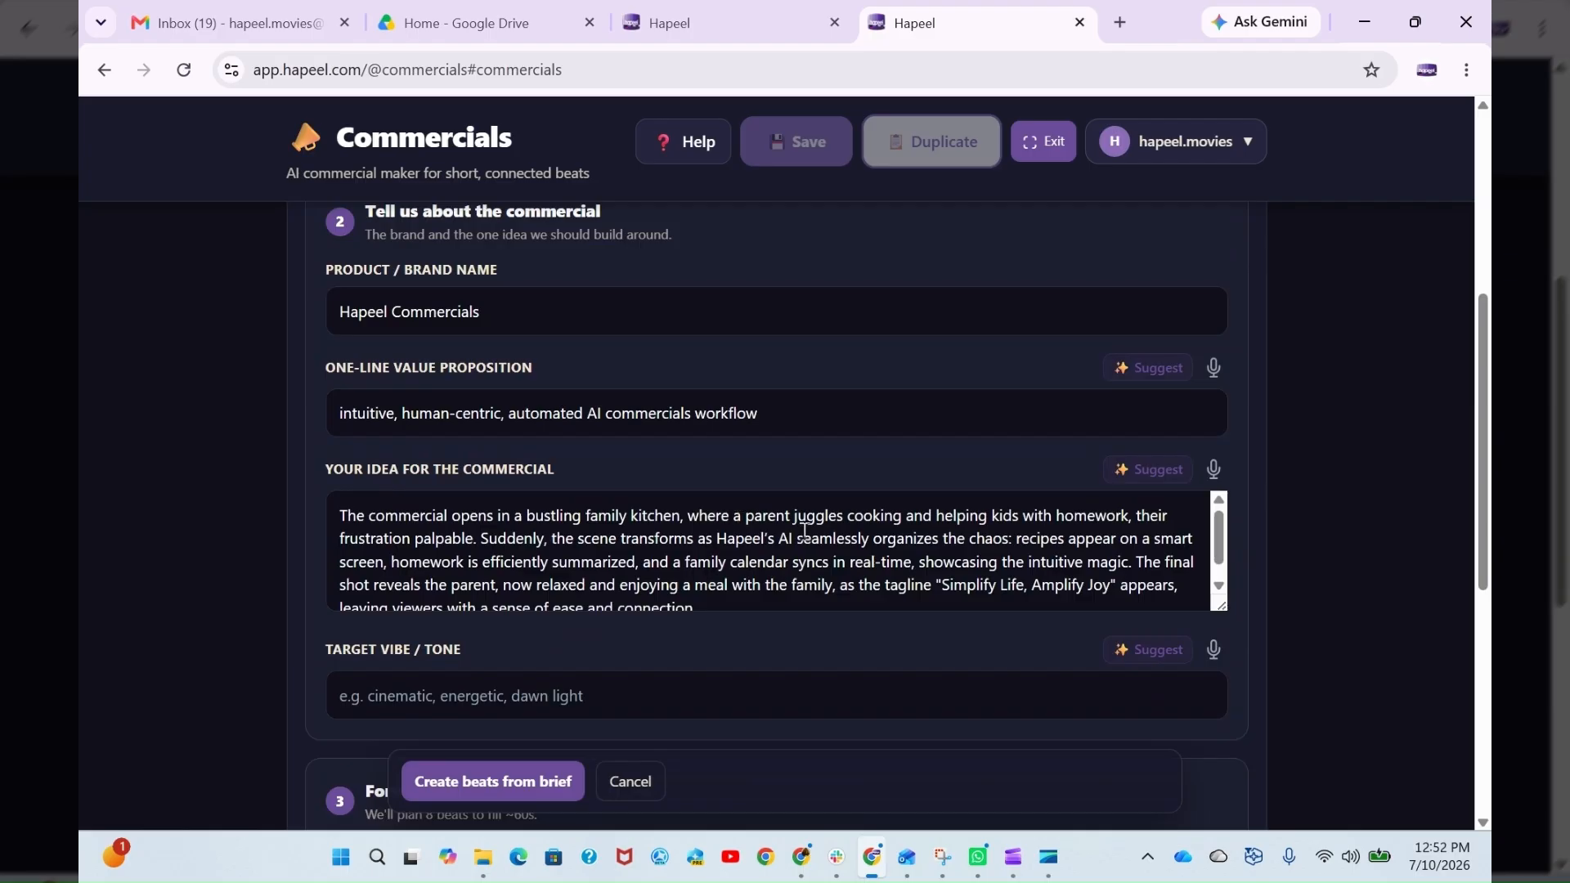
# - Read the rest of the commercial idea and have a target vibe / tone suggested for the brief
pyautogui.scroll(-1, 805, 532)
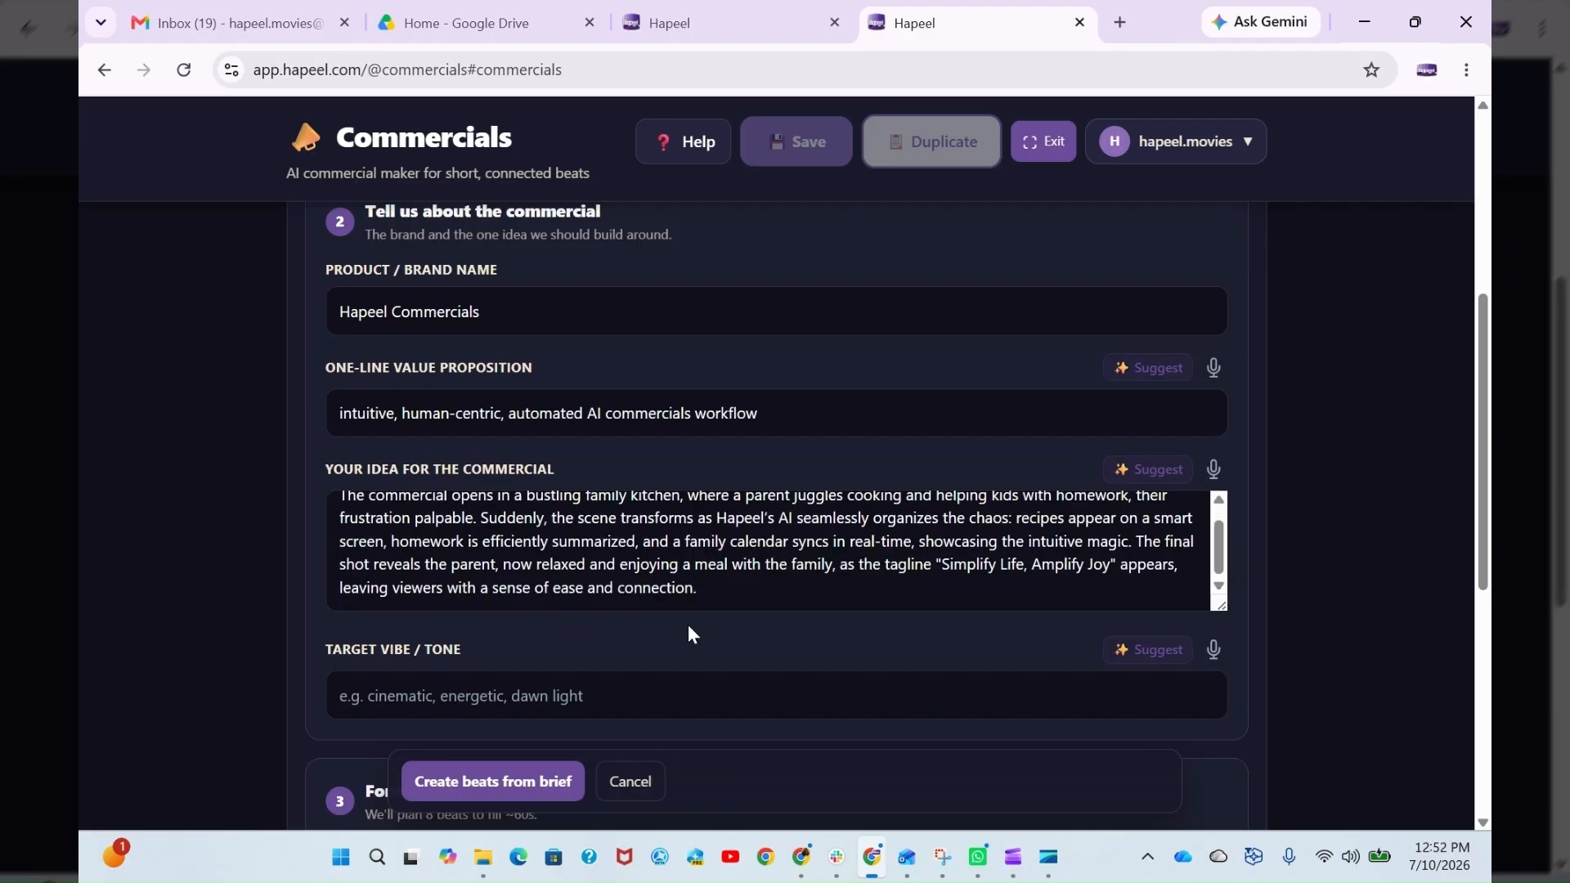
pyautogui.click(554, 719)
pyautogui.click(1121, 648)
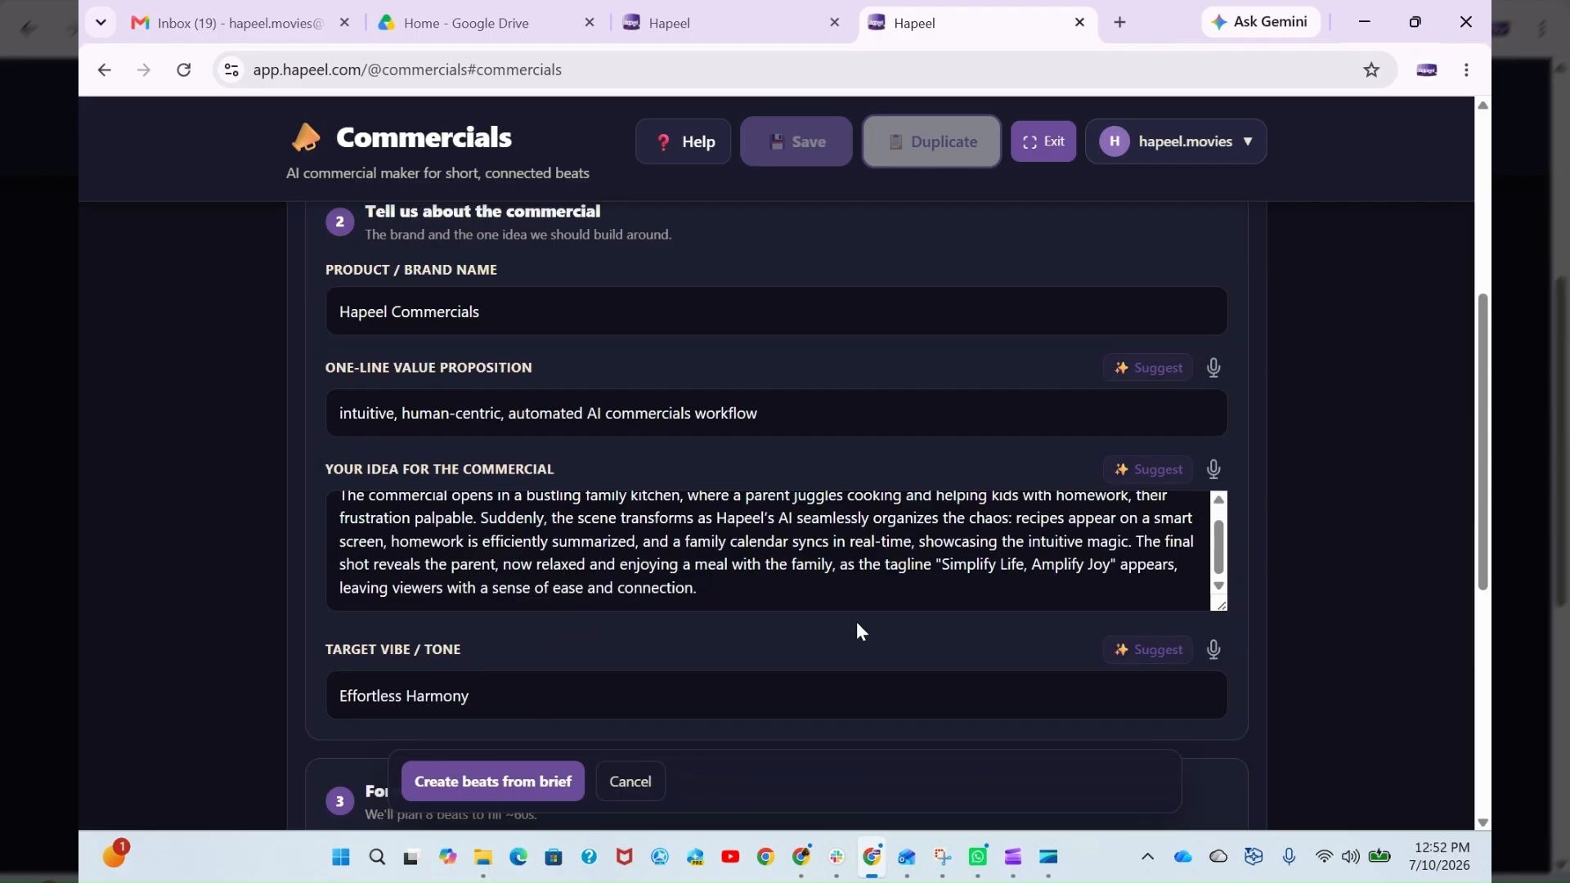
# - Set the commercial's total length to 30 seconds and create the beats from the brief
pyautogui.scroll(-4, 857, 624)
pyautogui.scroll(-1, 634, 661)
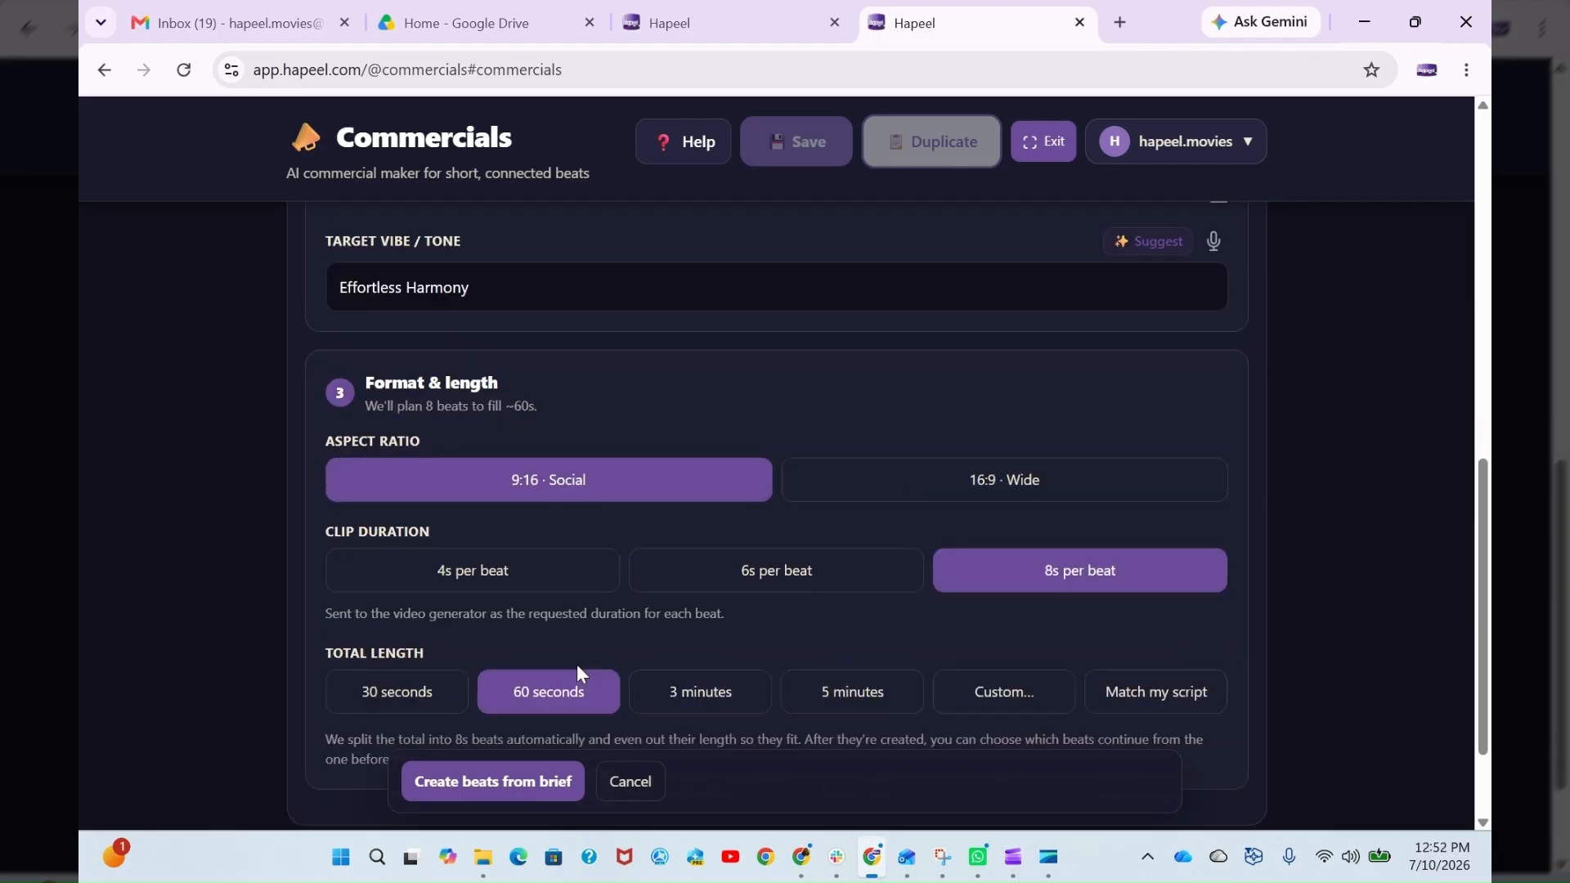
pyautogui.scroll(-2, 577, 670)
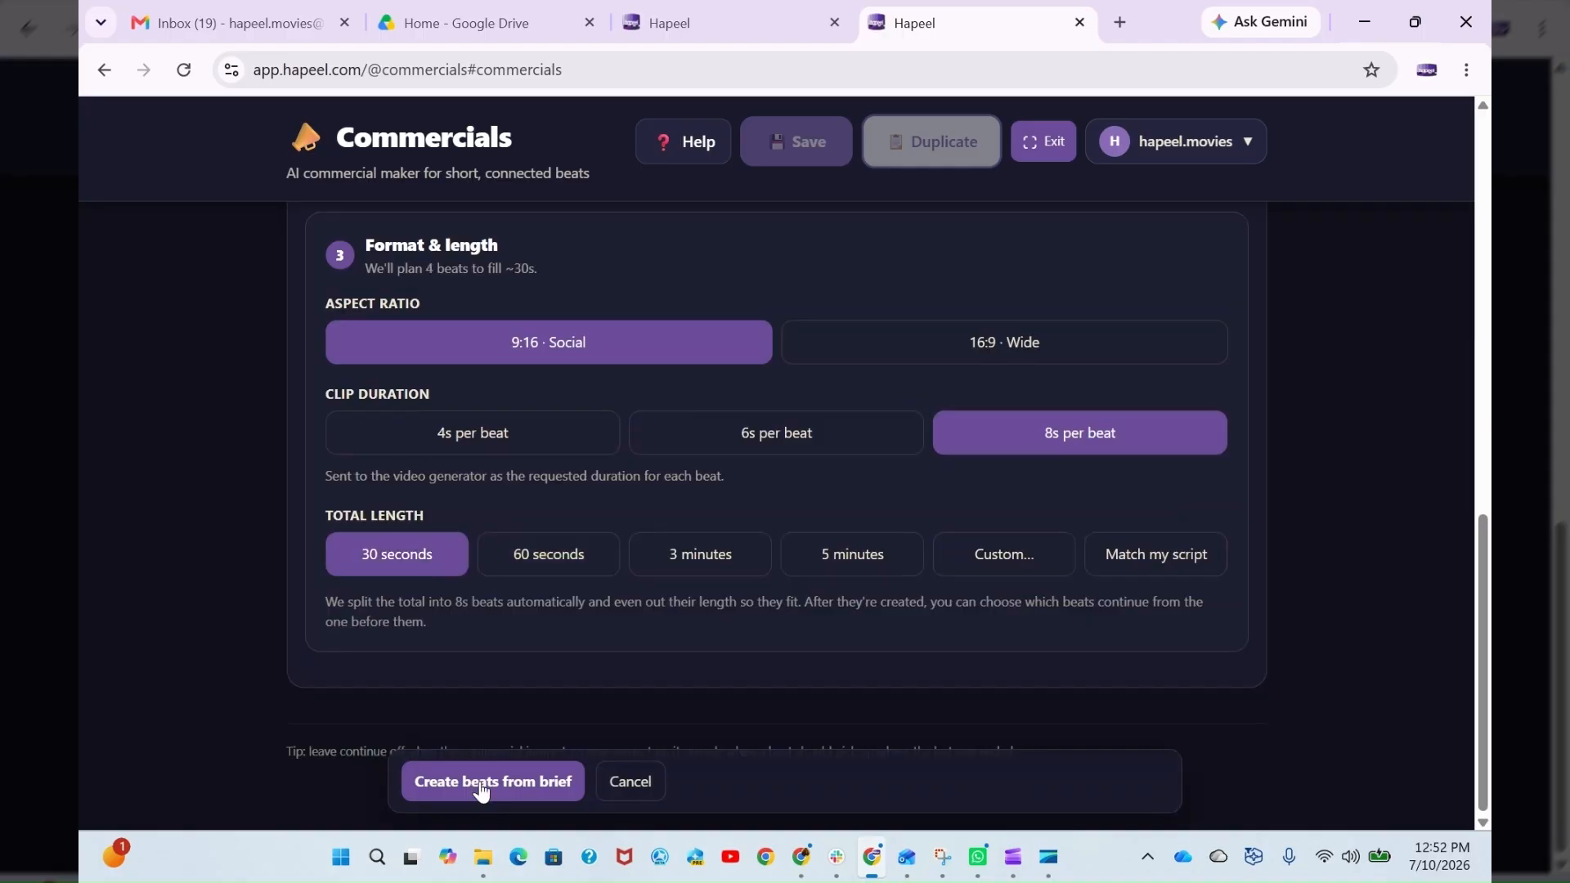
pyautogui.click(483, 784)
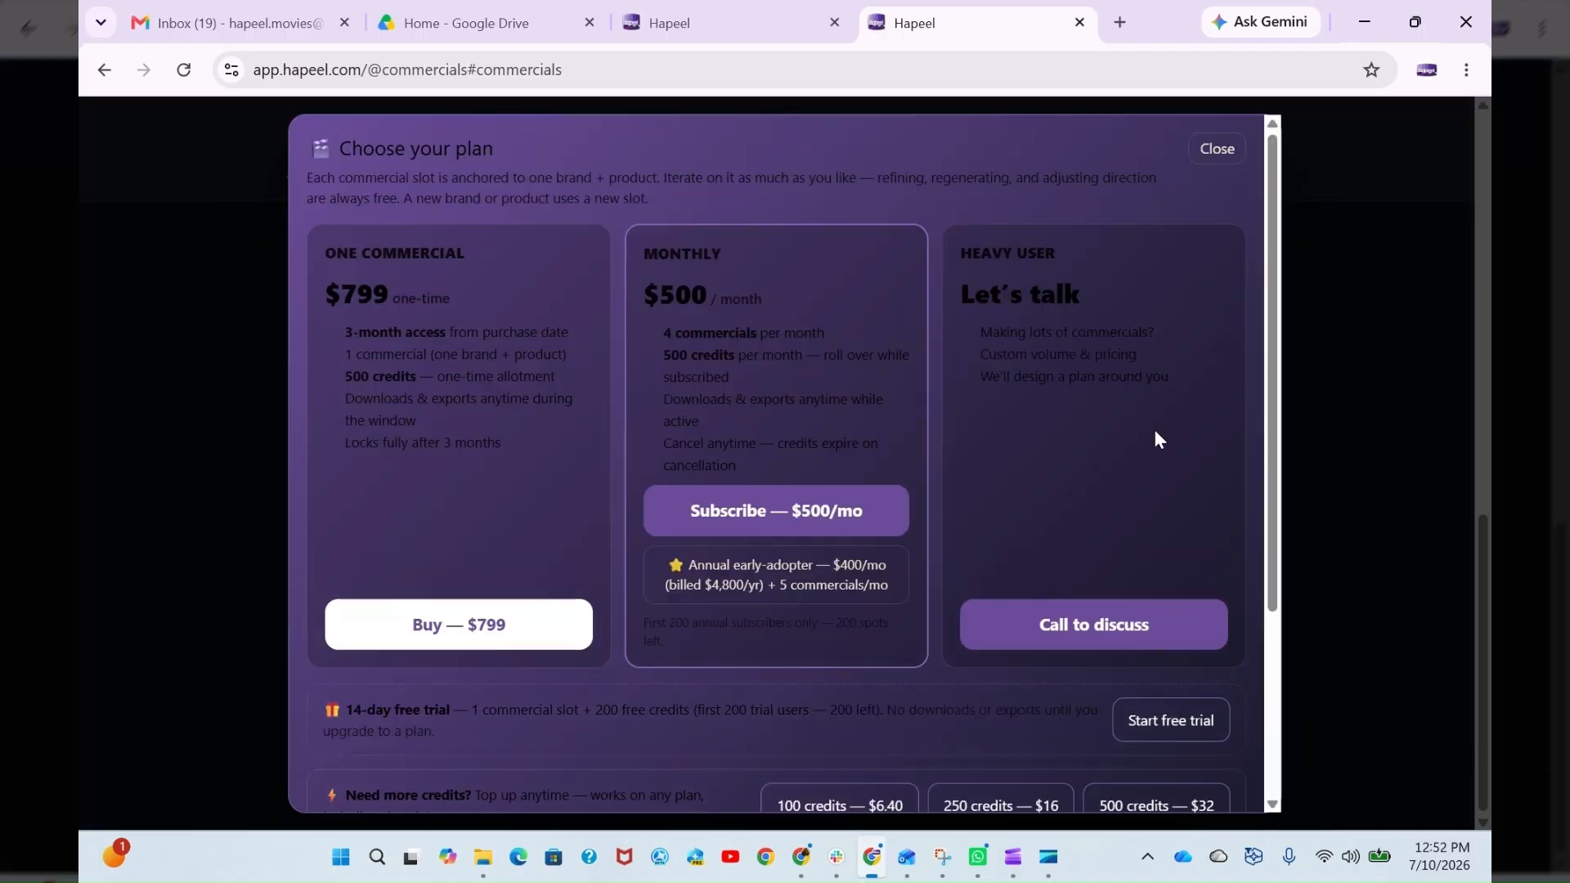
# - Look over the available plans, including the 14-day free trial and the credit top-up options
pyautogui.scroll(-1, 1160, 439)
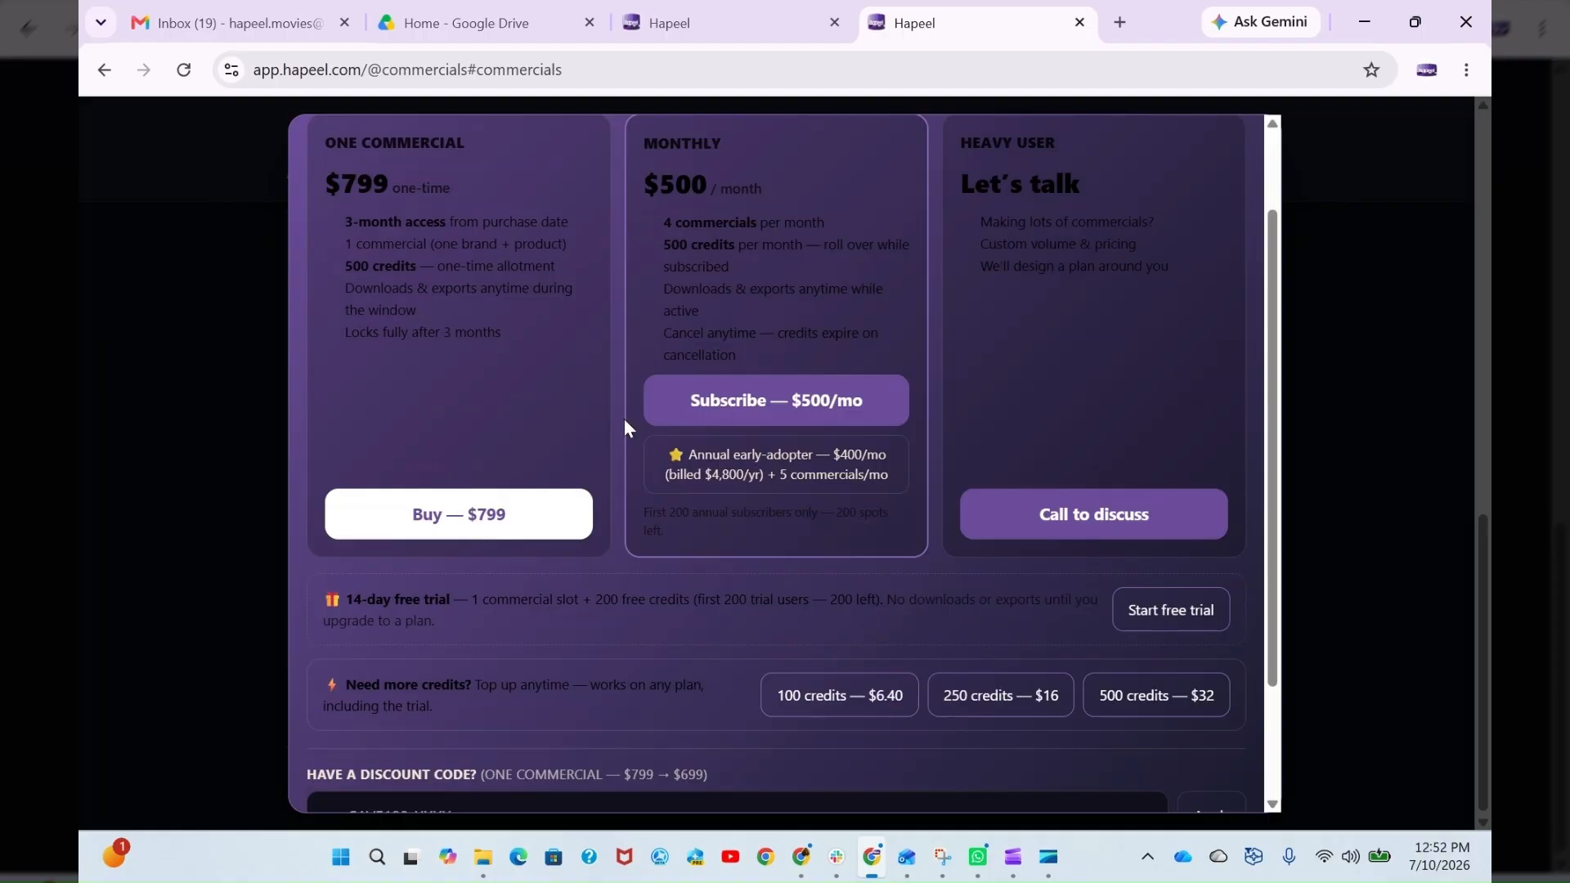
pyautogui.doubleClick(604, 600)
pyautogui.click(741, 620)
# - Examine the Casting stage's character cards for Guy, Audi Q8 etron and Girl
pyautogui.scroll(2, 768, 603)
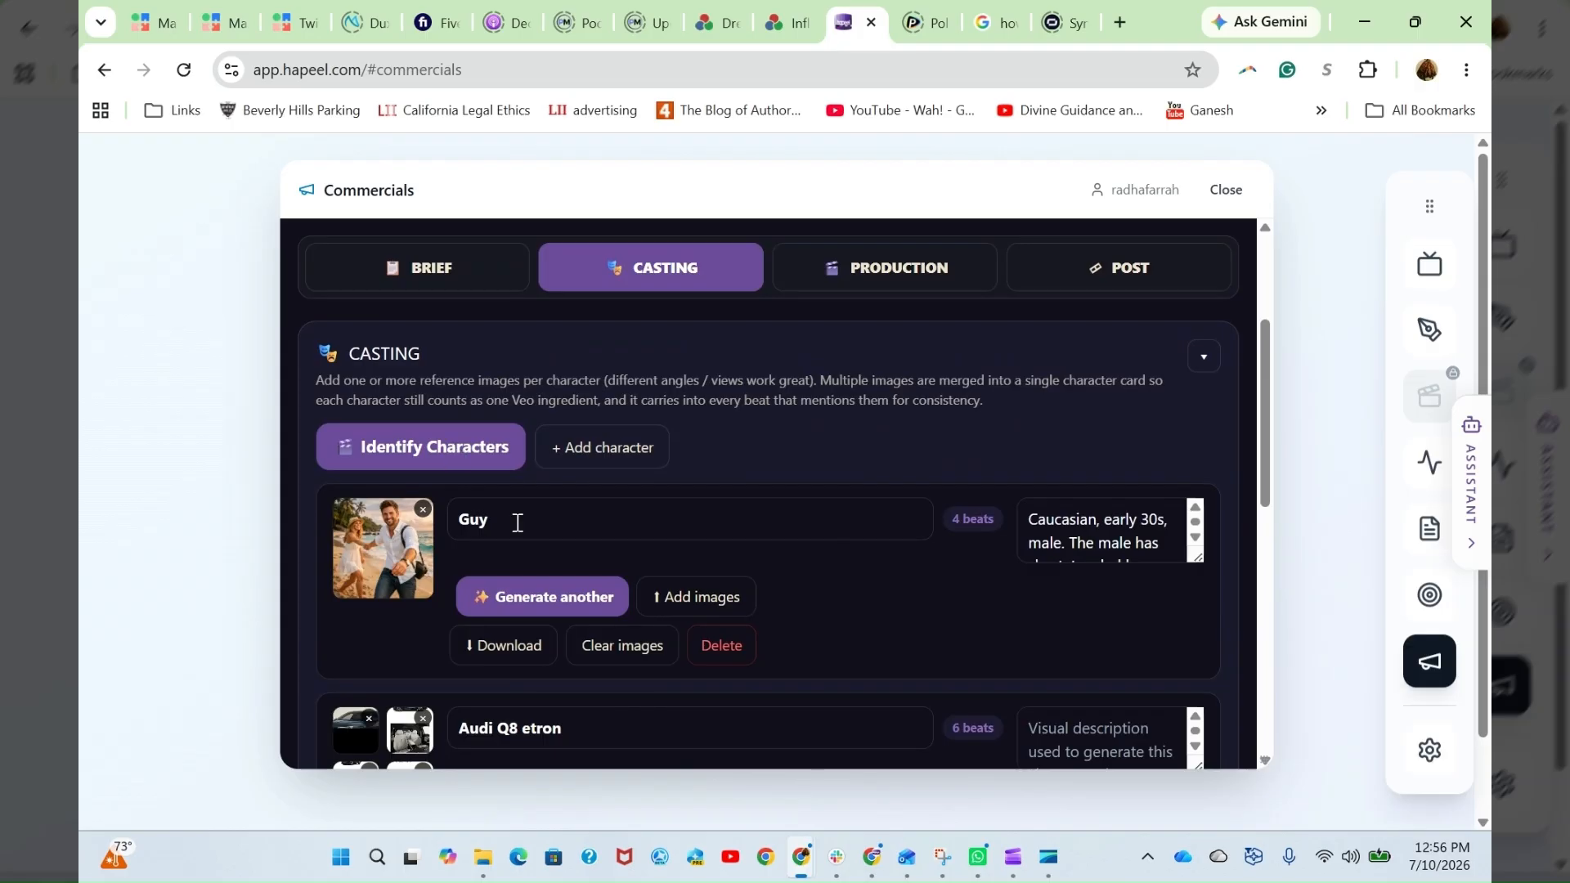
pyautogui.scroll(-3, 762, 584)
pyautogui.scroll(-3, 762, 584)
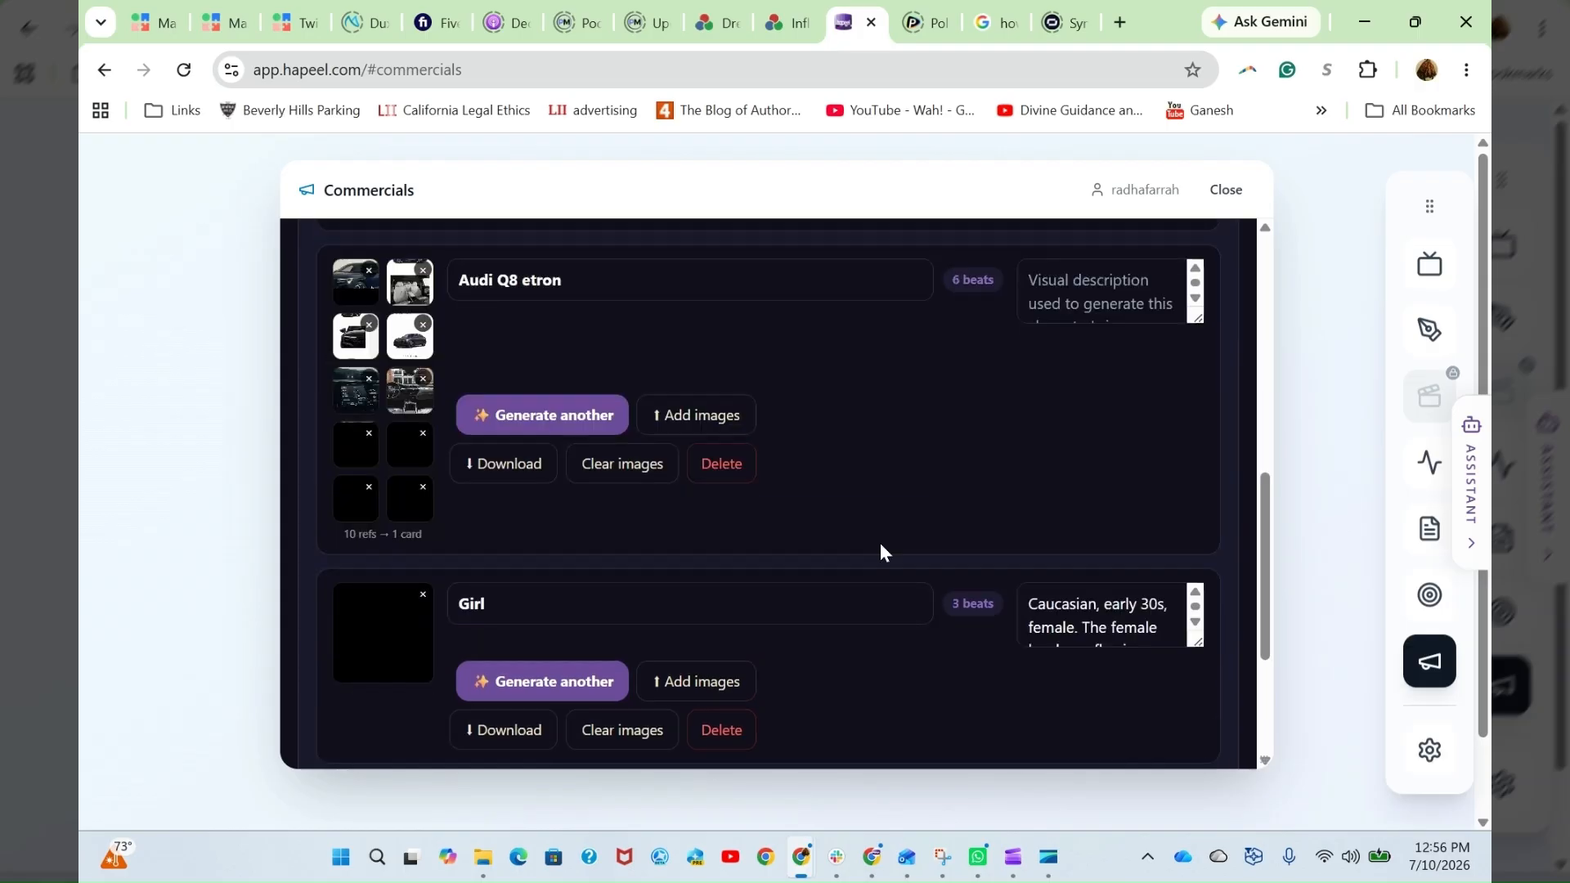
pyautogui.scroll(1, 866, 553)
pyautogui.scroll(5, 620, 630)
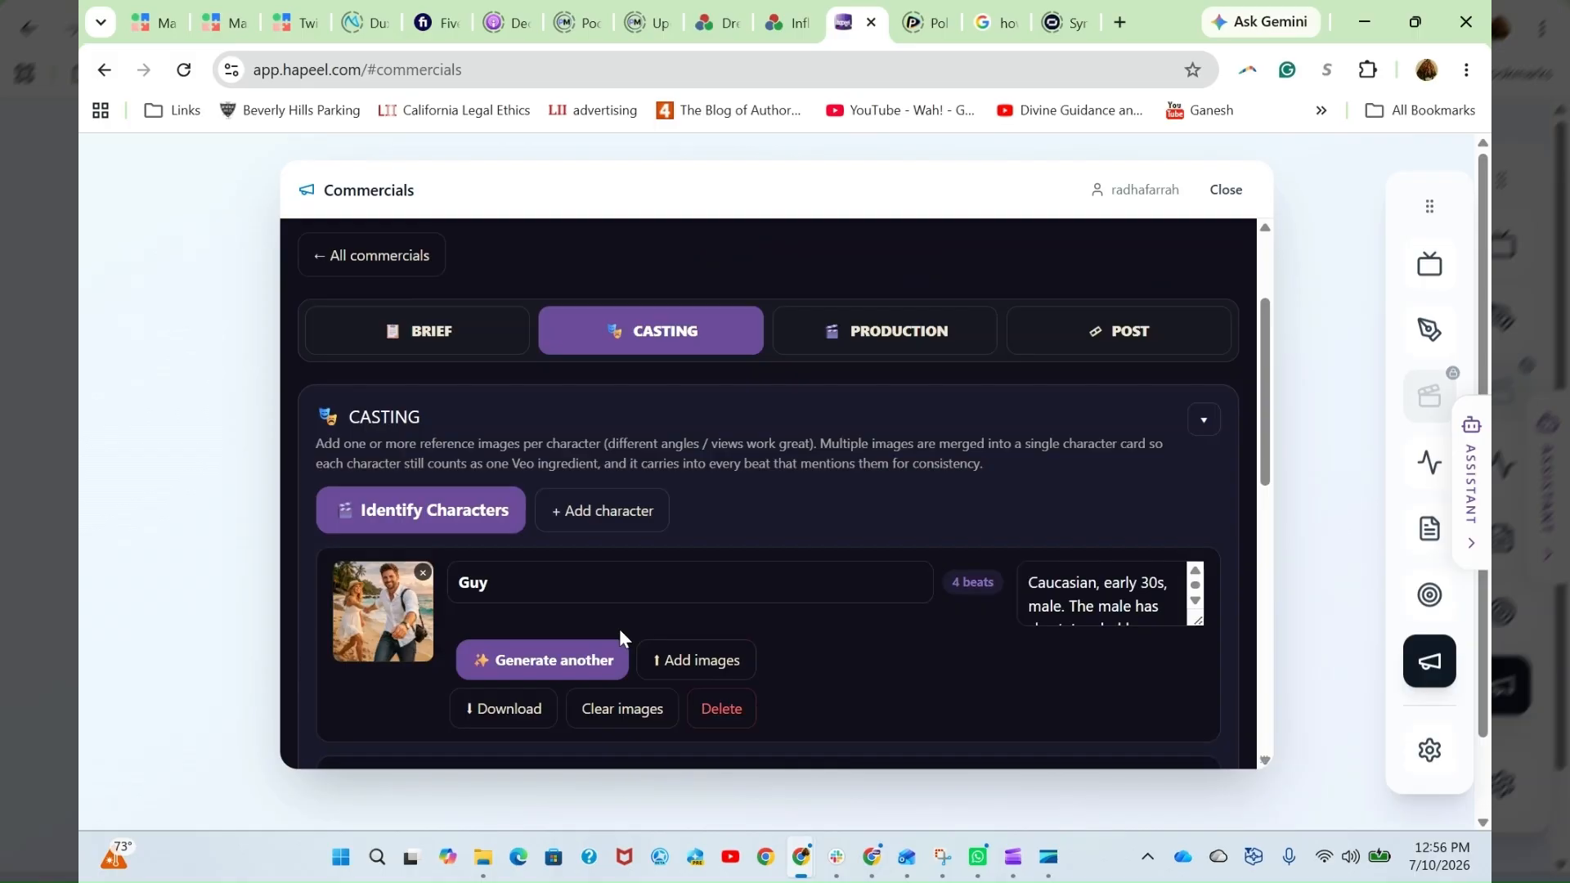
# - Enlarge the visual description box on the Guy card and read the description to its end
pyautogui.moveTo(1198, 621); pyautogui.dragTo(1272, 630)
pyautogui.scroll(-3, 1136, 440)
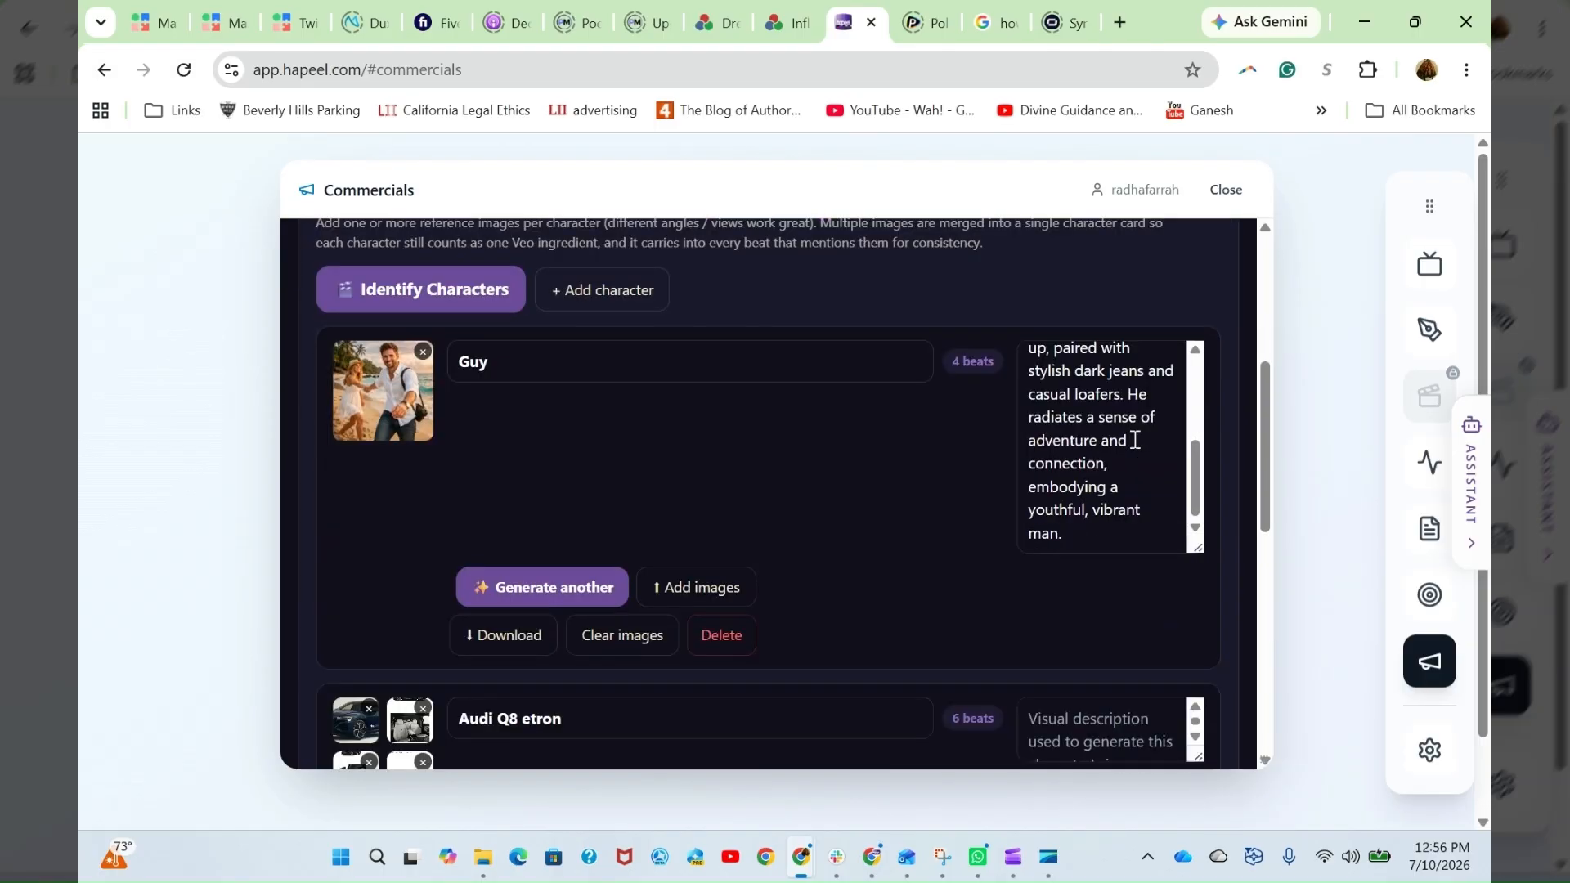
pyautogui.scroll(5, 1137, 458)
pyautogui.scroll(4, 1249, 591)
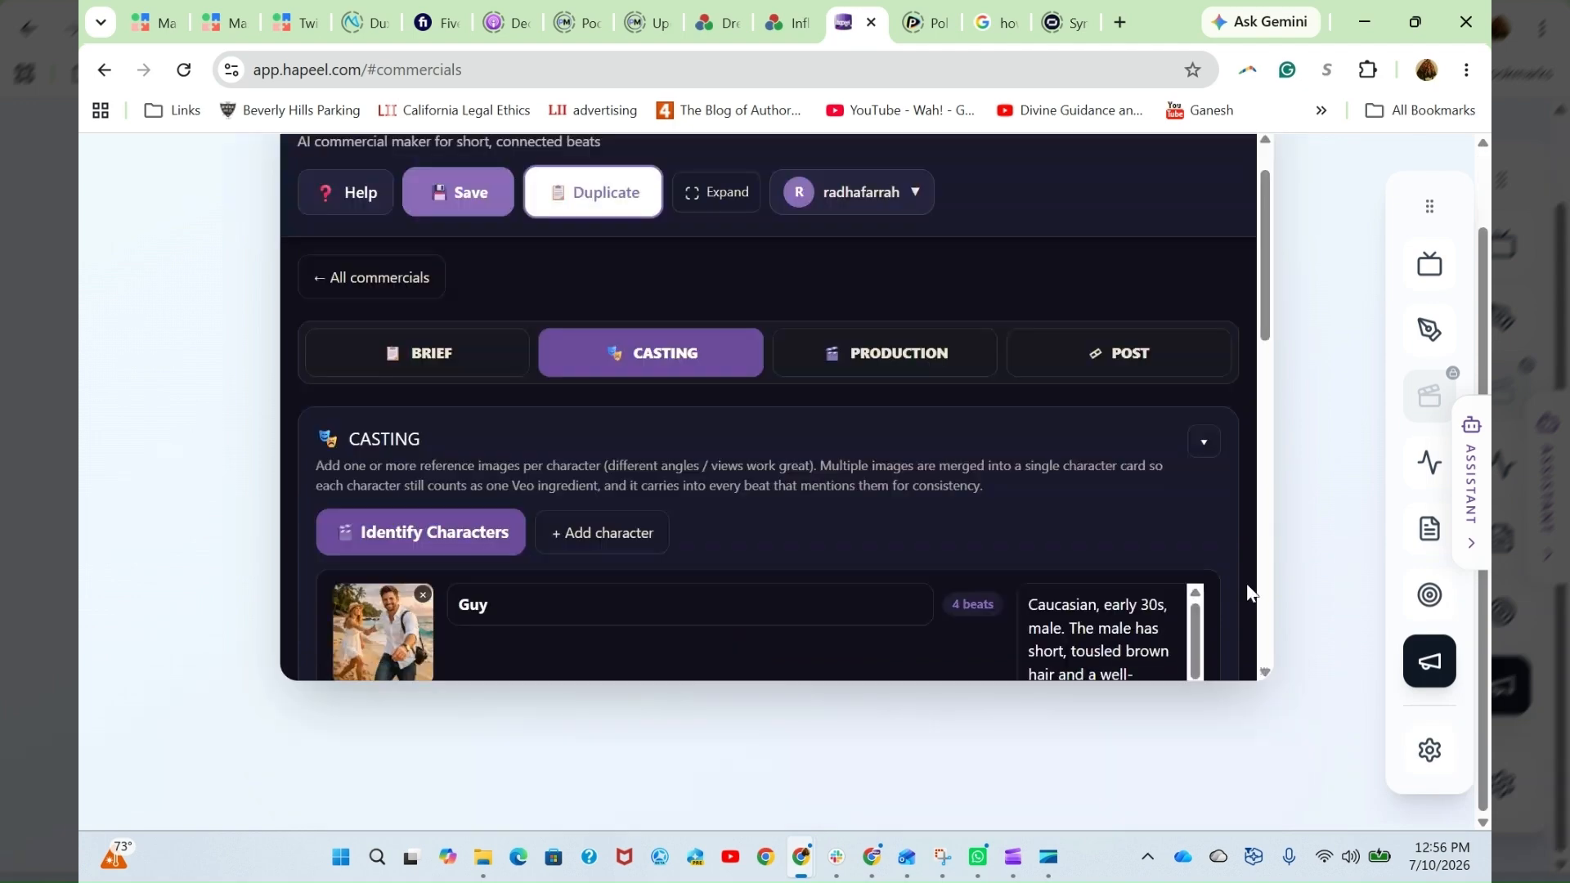
# - Expand the Commercials workspace to the full view and make the Guy card's description box taller to read it
pyautogui.scroll(2, 1155, 440)
pyautogui.scroll(3, 1156, 441)
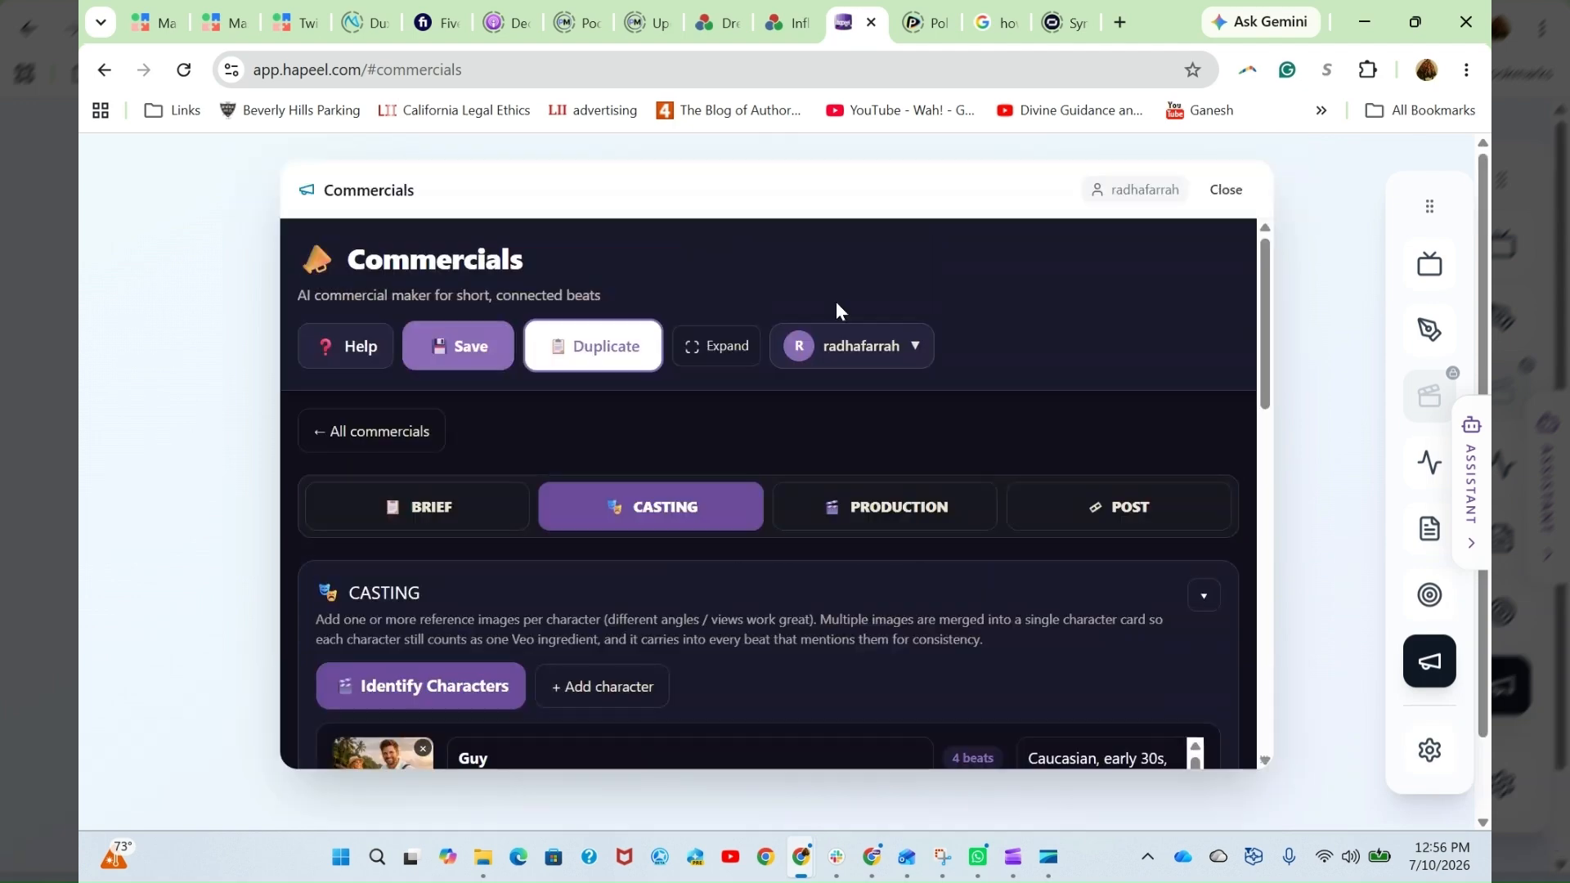
pyautogui.click(717, 345)
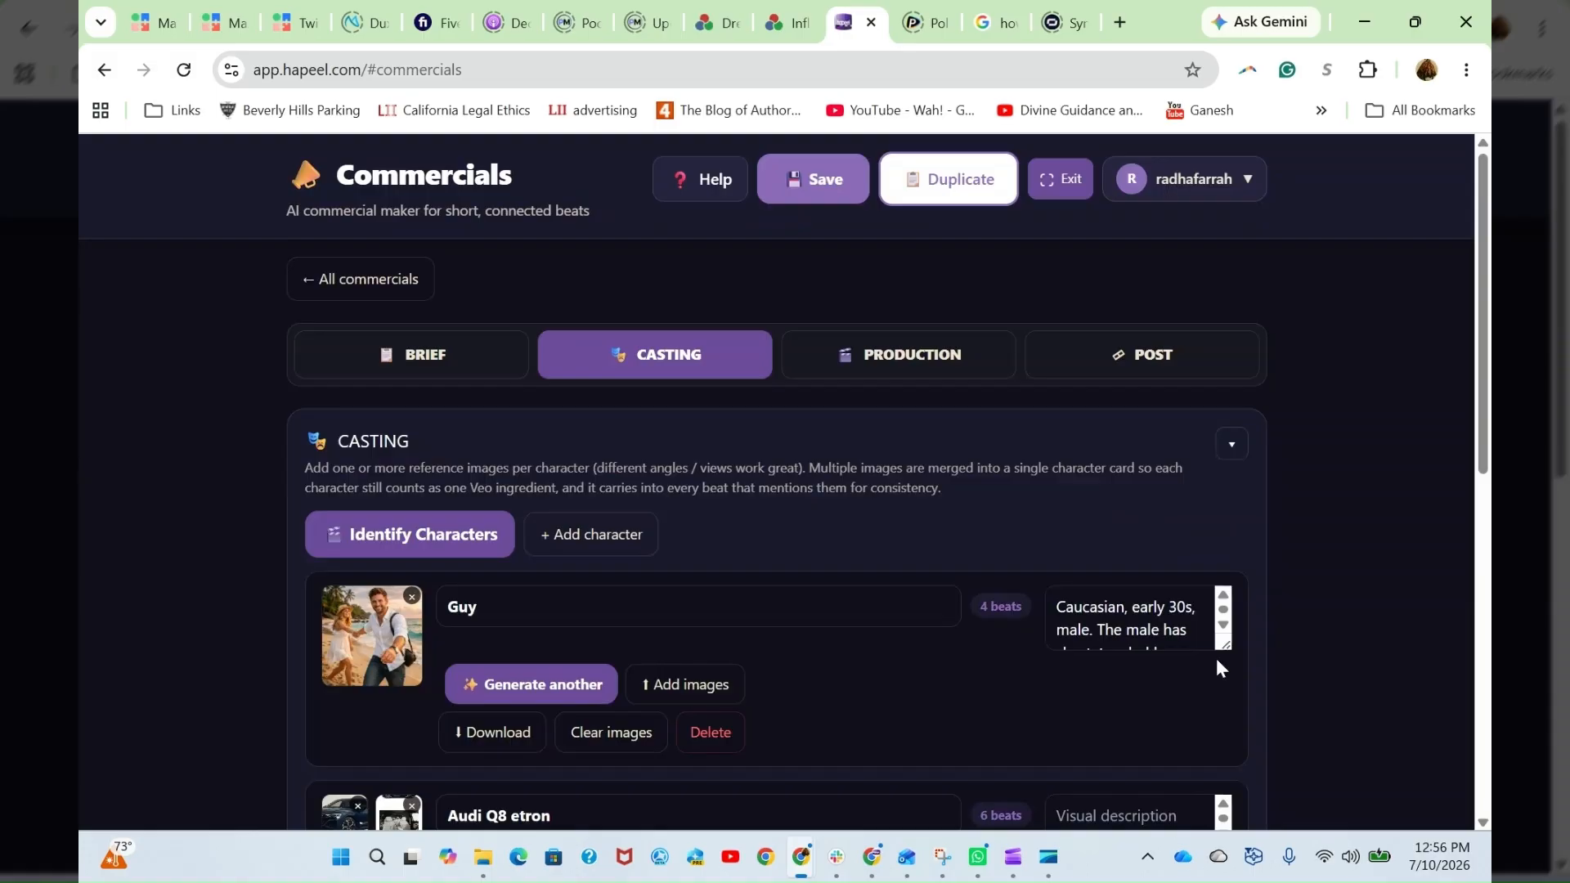
pyautogui.moveTo(1226, 646); pyautogui.dragTo(1242, 777)
pyautogui.scroll(-2, 1155, 689)
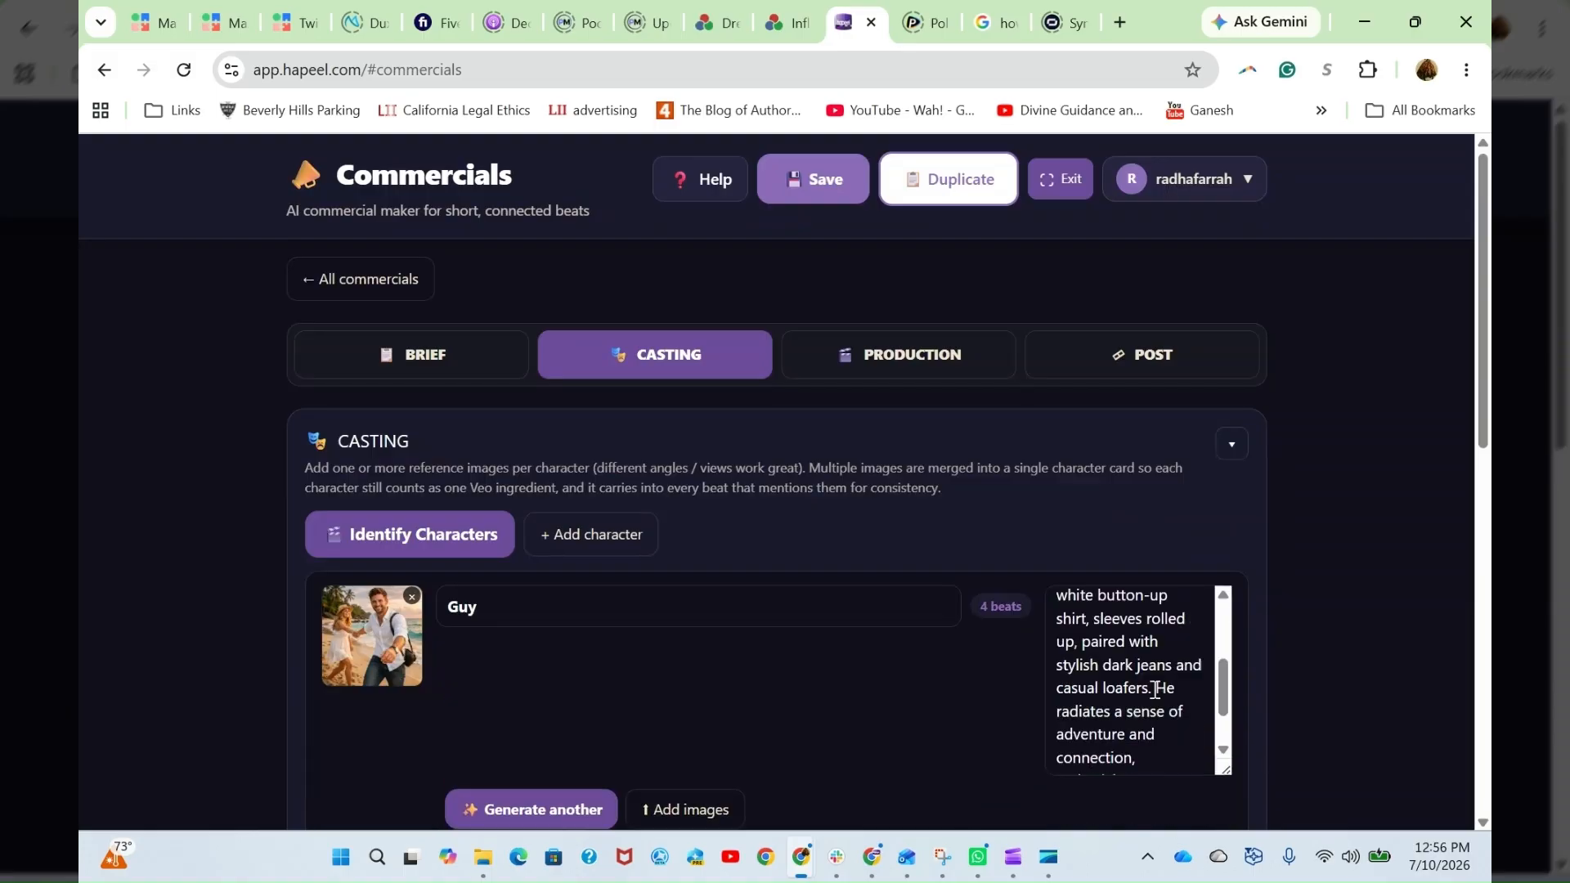
pyautogui.scroll(-4, 1155, 689)
# - Compare the character cards' reference images and descriptions, including the multiple reference images of the Audi Q8 etron
pyautogui.scroll(4, 1091, 448)
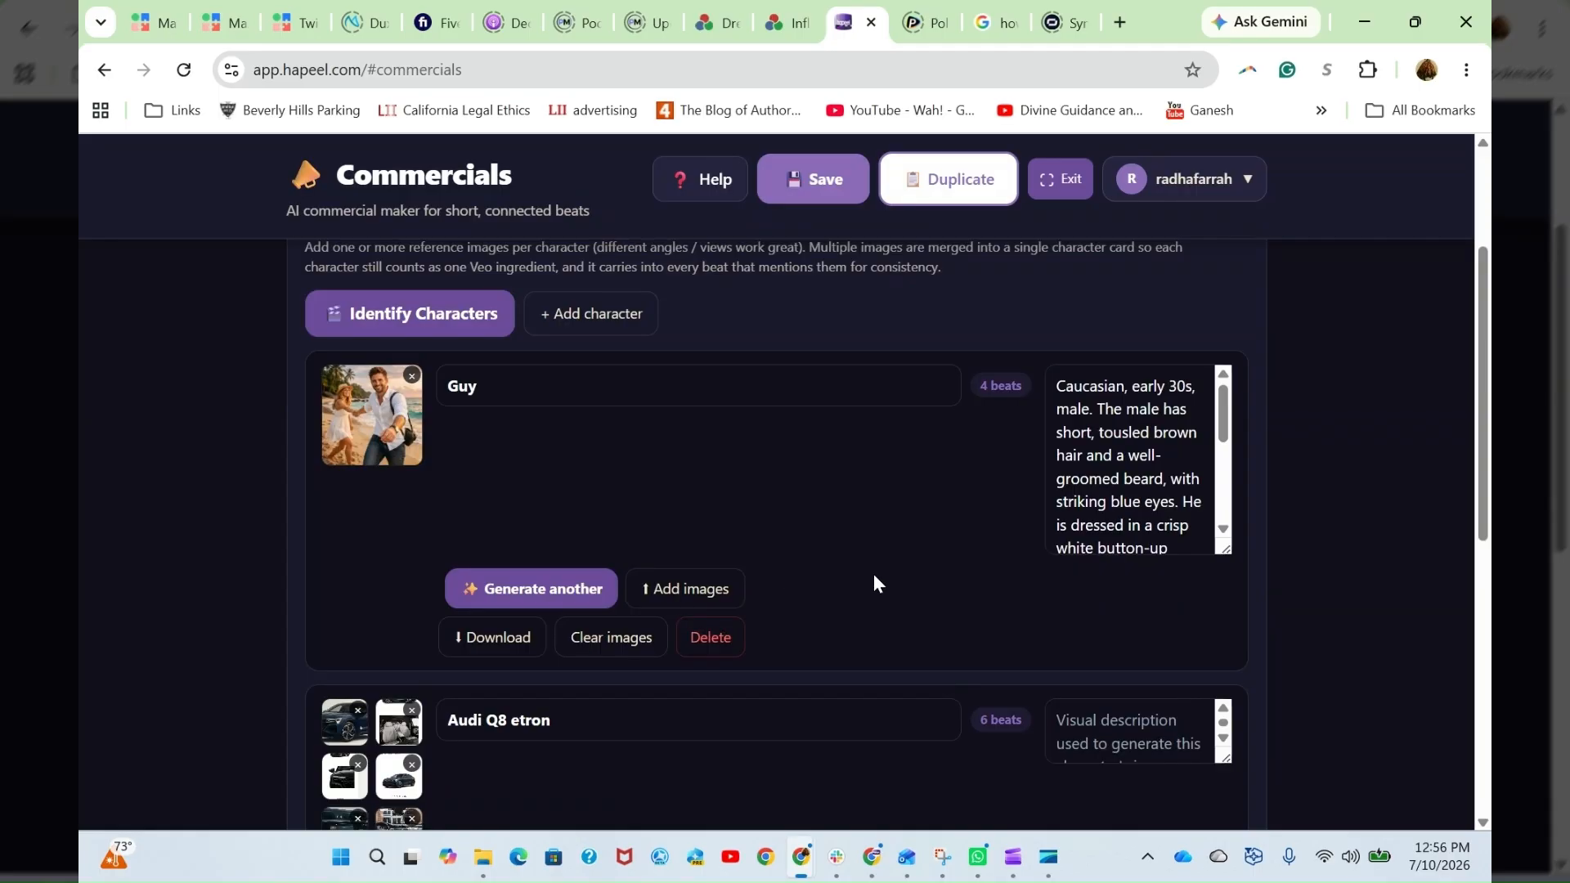
pyautogui.scroll(-5, 888, 565)
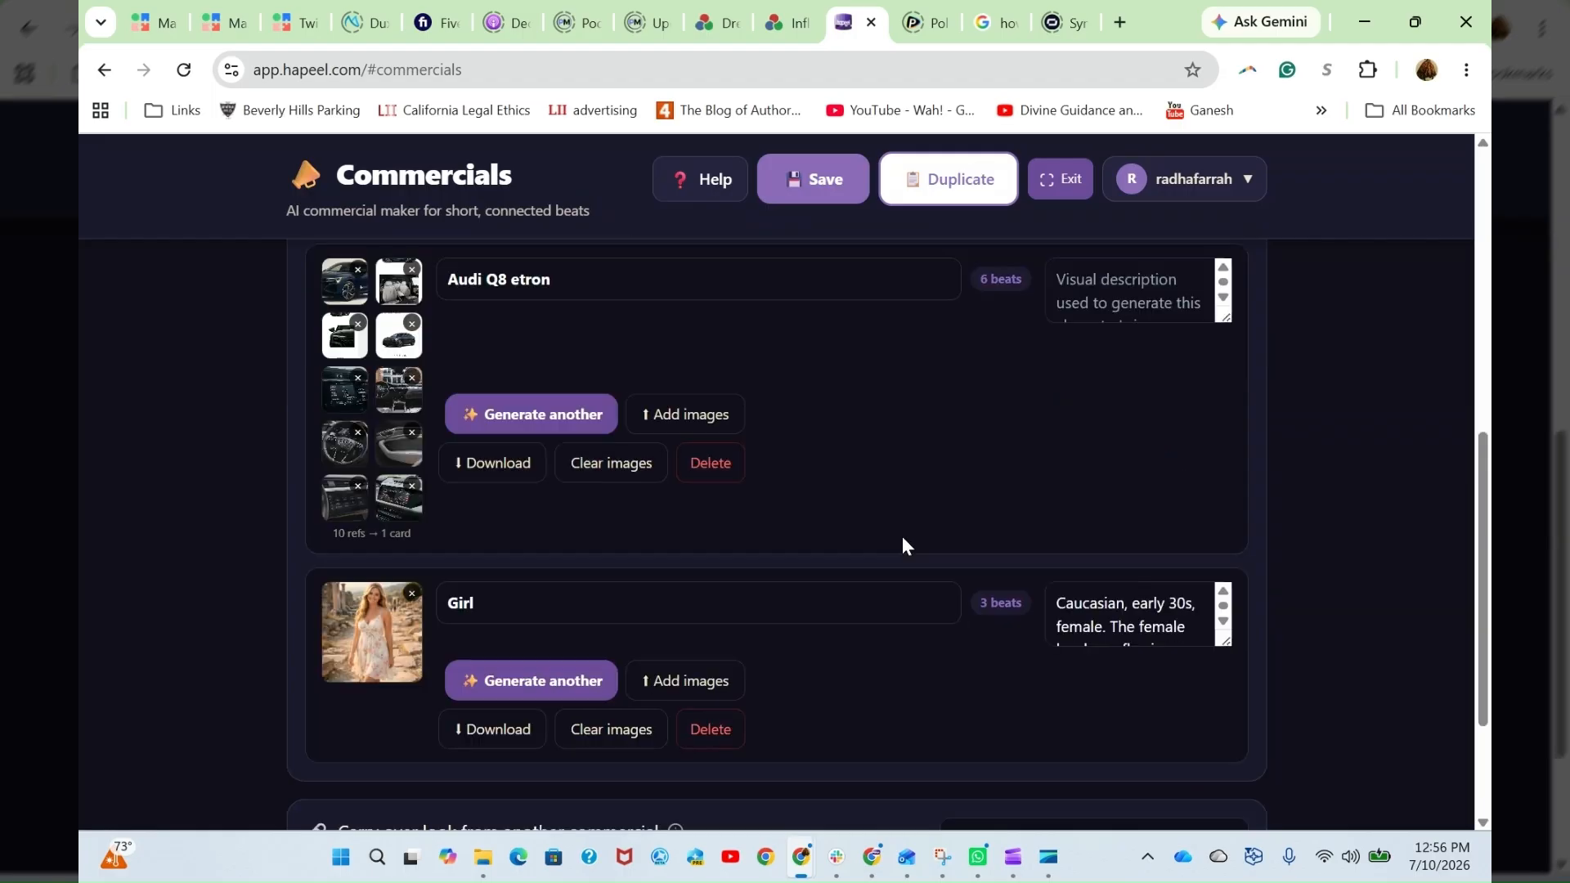
pyautogui.scroll(-2, 912, 550)
pyautogui.scroll(6, 922, 547)
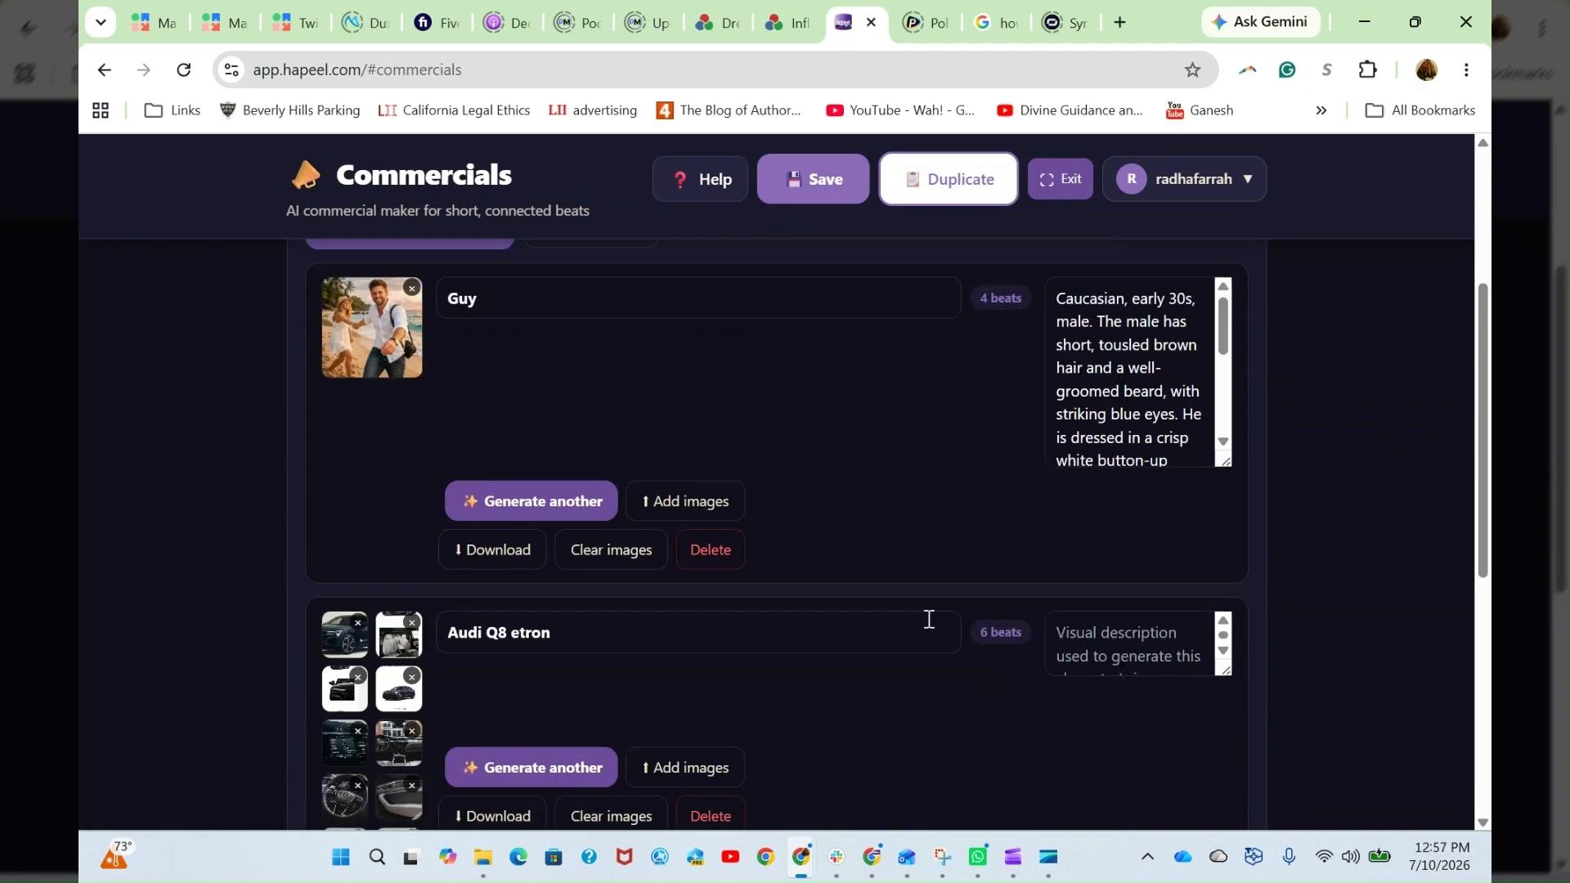
pyautogui.scroll(-1, 245, 634)
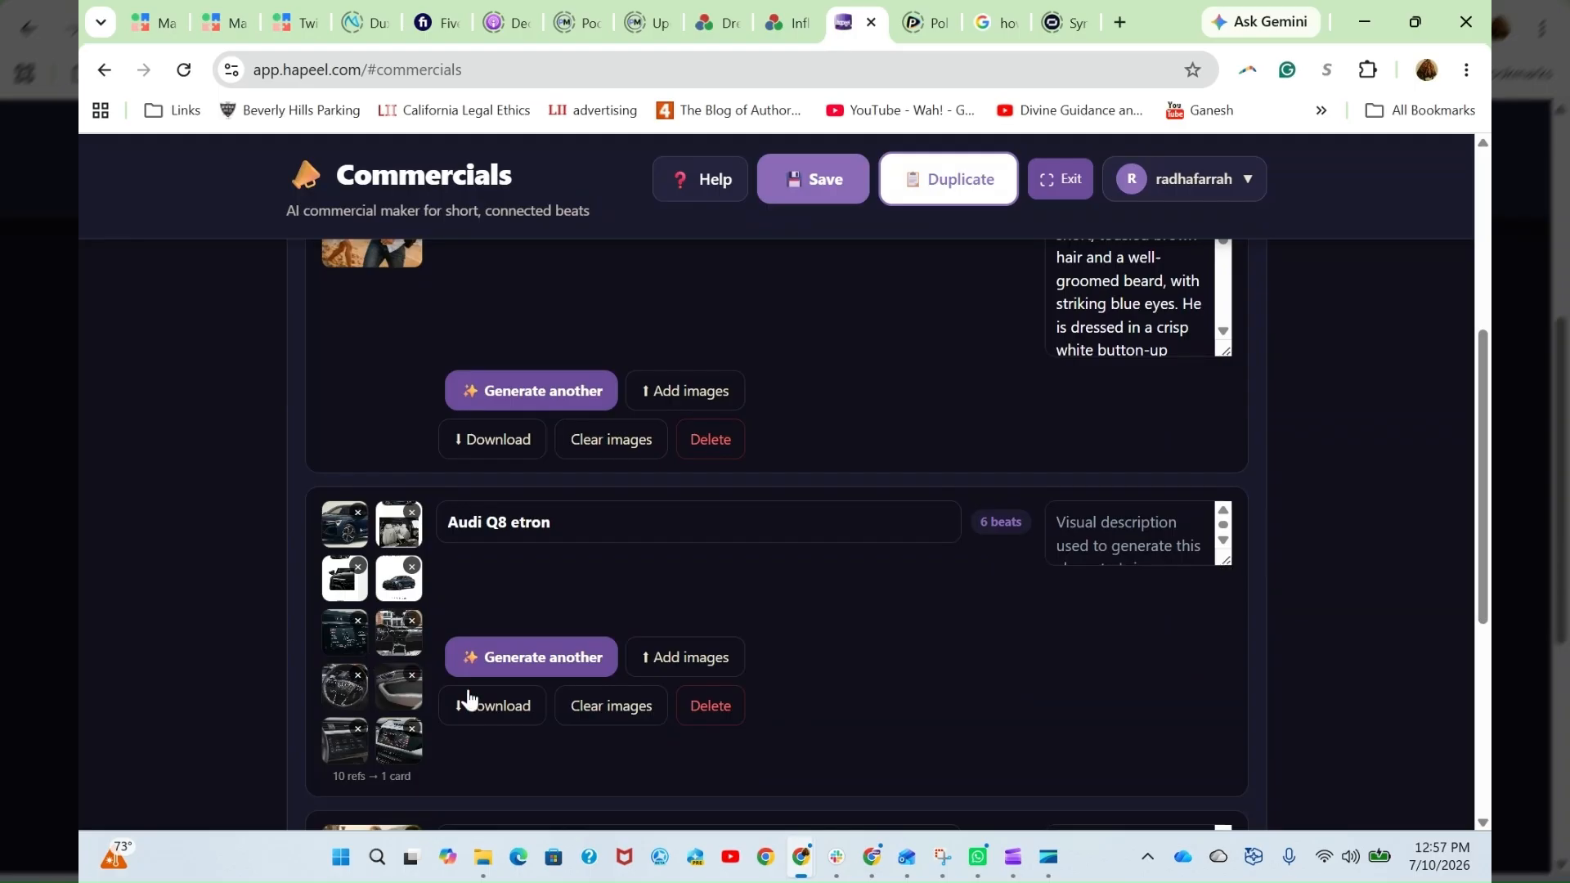
# - View the commercials whose look can be carried over, keeping the setting at None (clean slate)
pyautogui.scroll(-5, 806, 577)
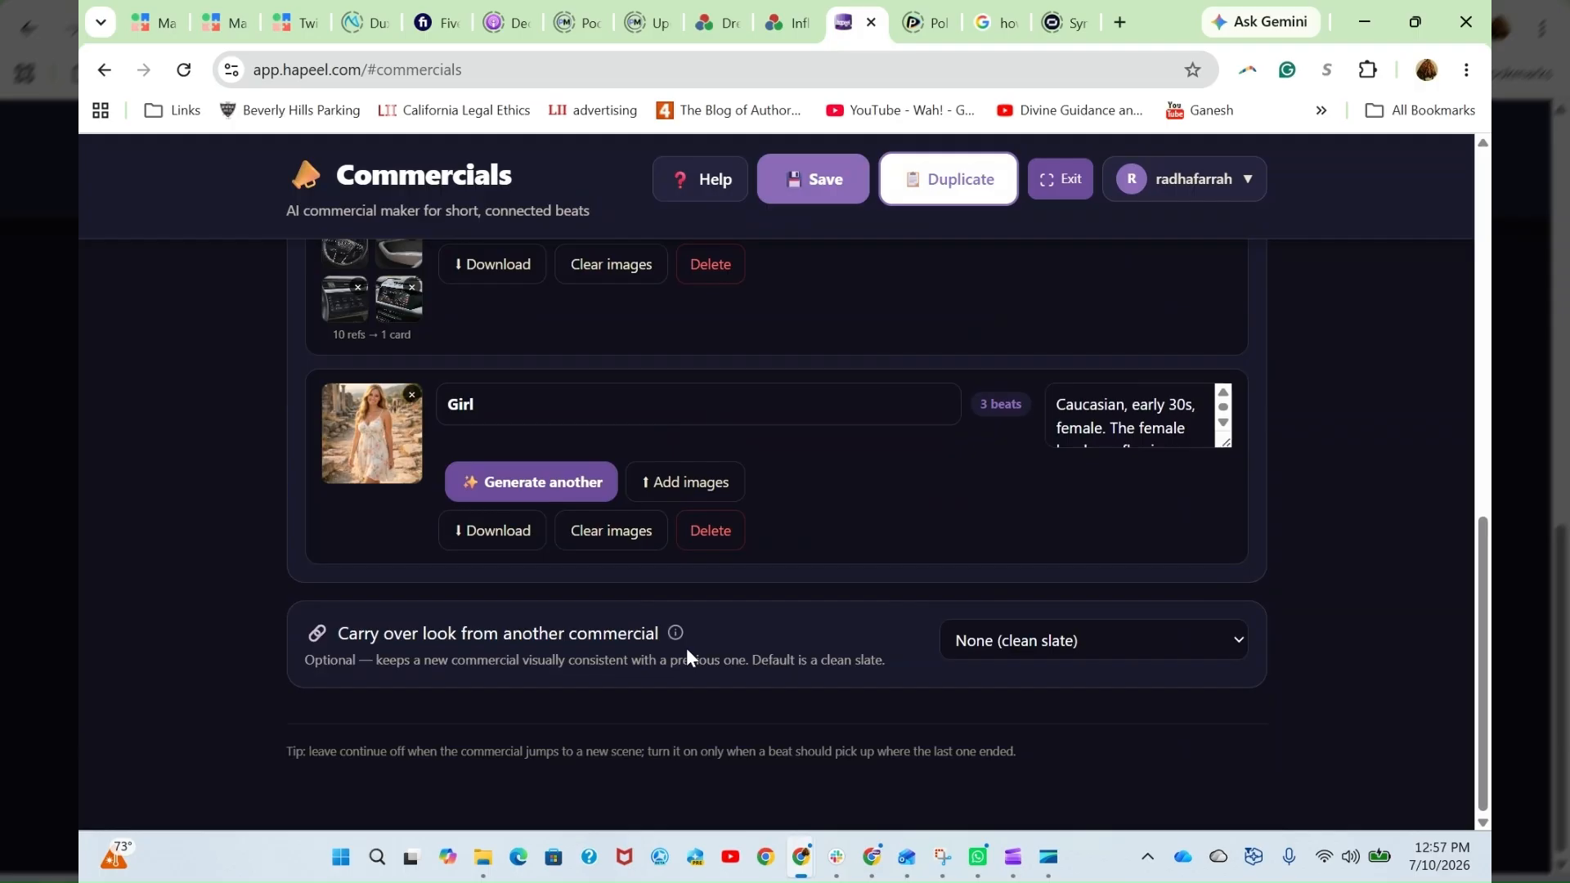
pyautogui.click(1005, 641)
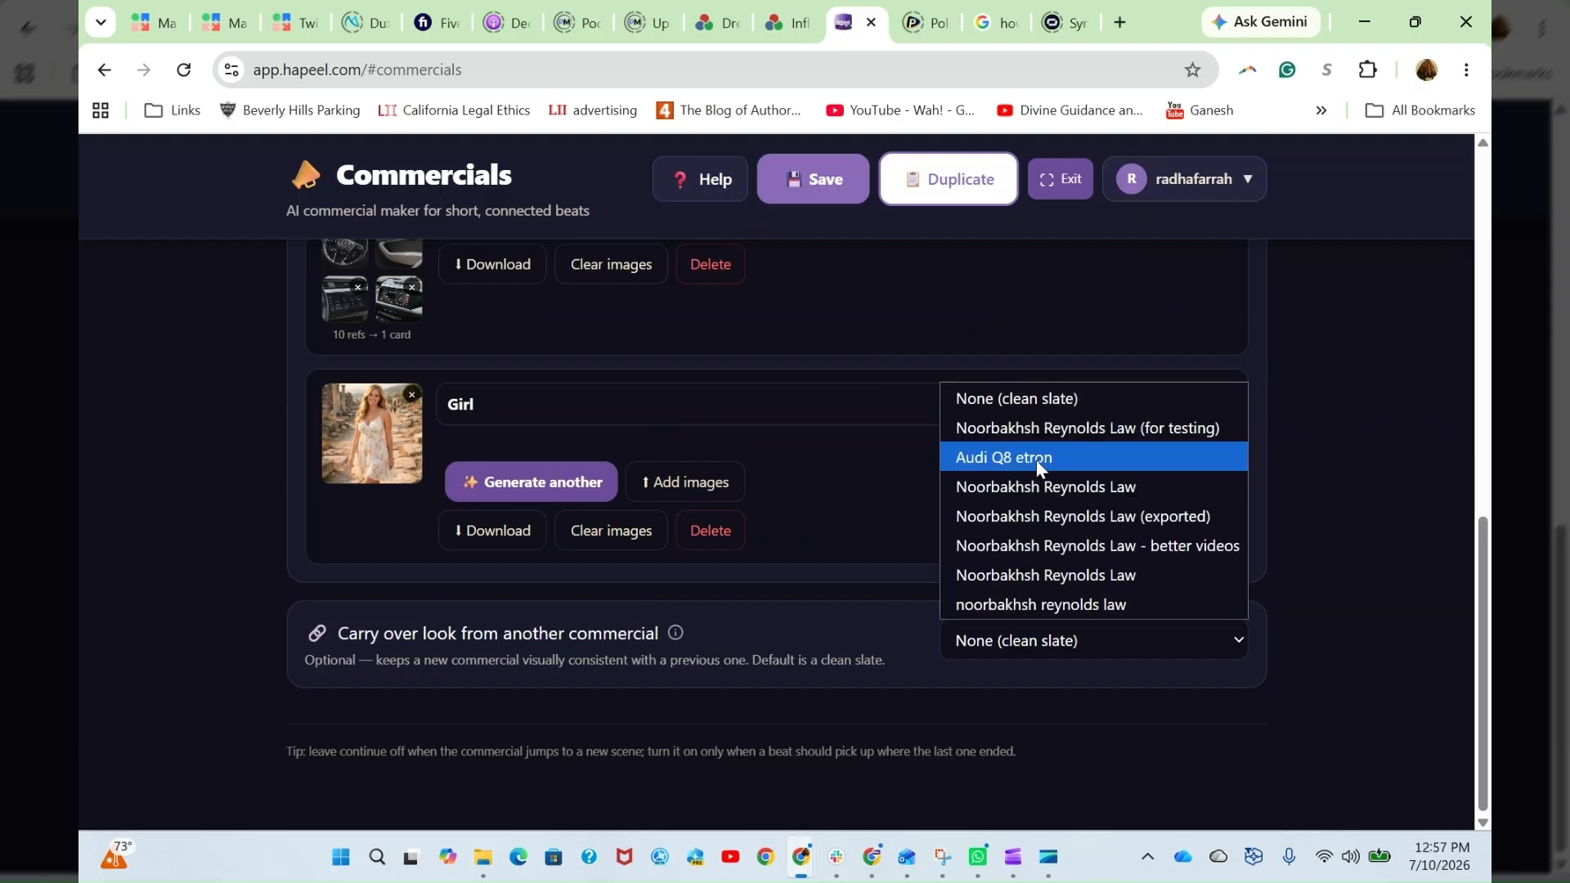
pyautogui.click(879, 625)
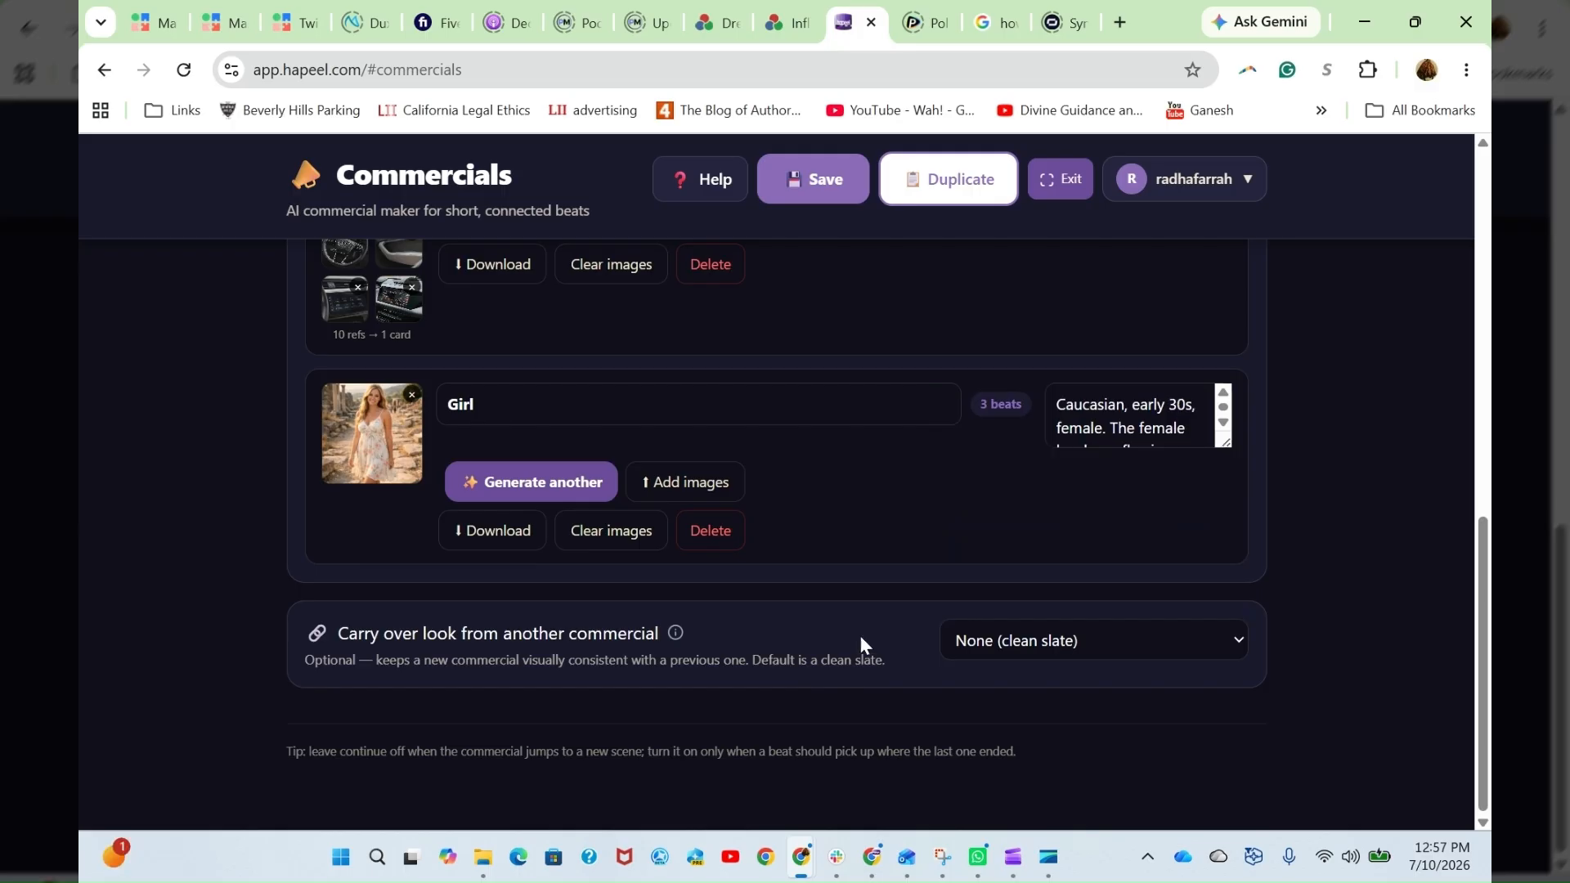
# - Glance back over the cast cards and open the commercial's Production stage
pyautogui.scroll(5, 883, 628)
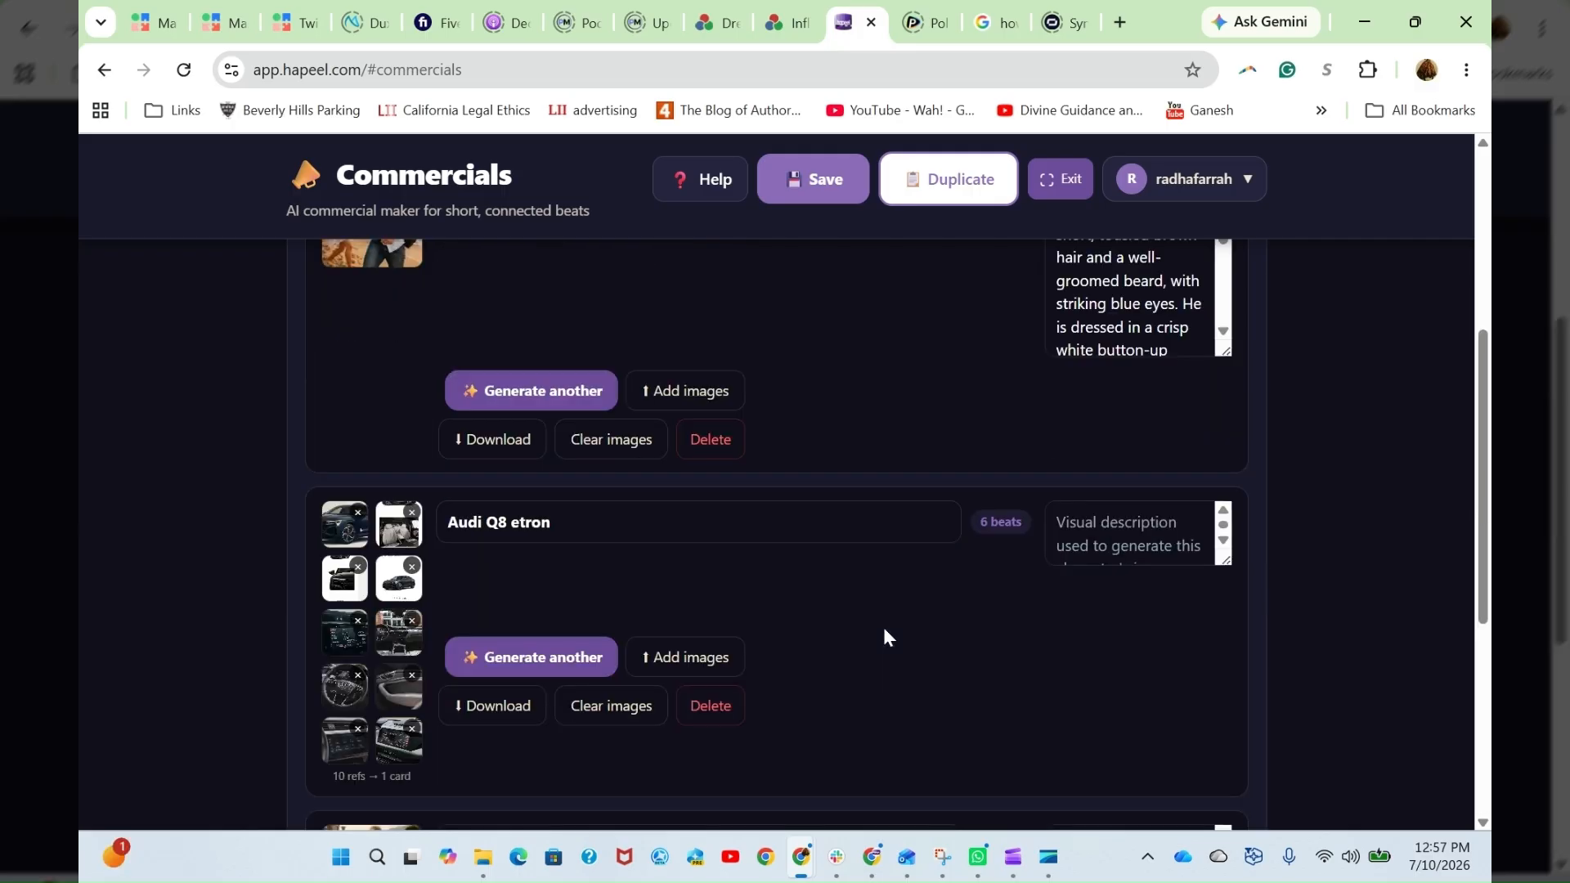
pyautogui.scroll(5, 884, 627)
pyautogui.scroll(-10, 981, 603)
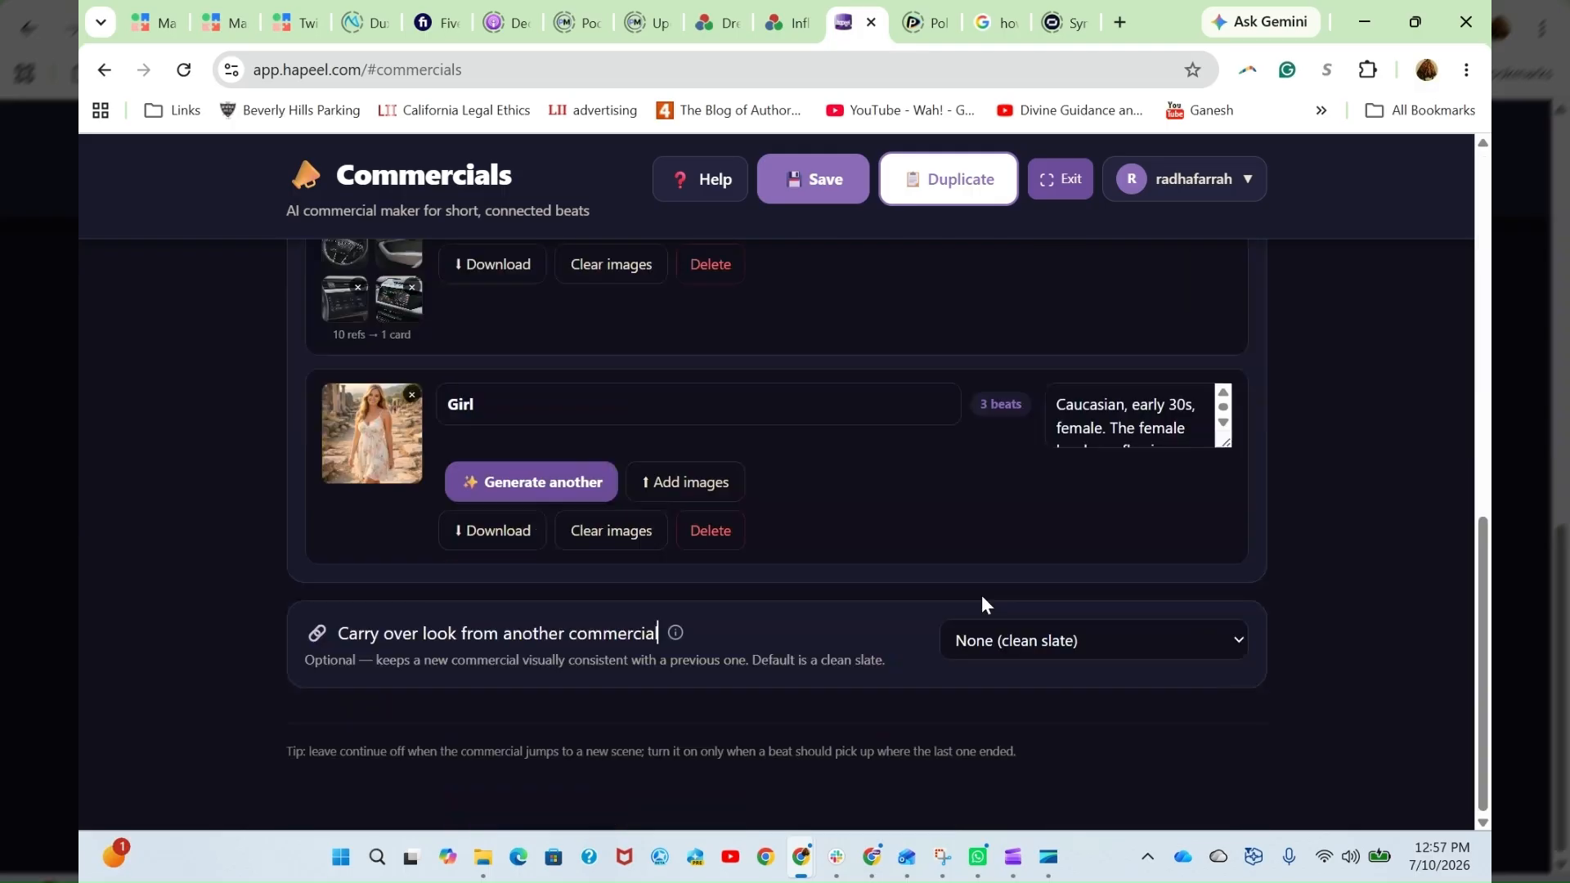
pyautogui.scroll(10, 984, 604)
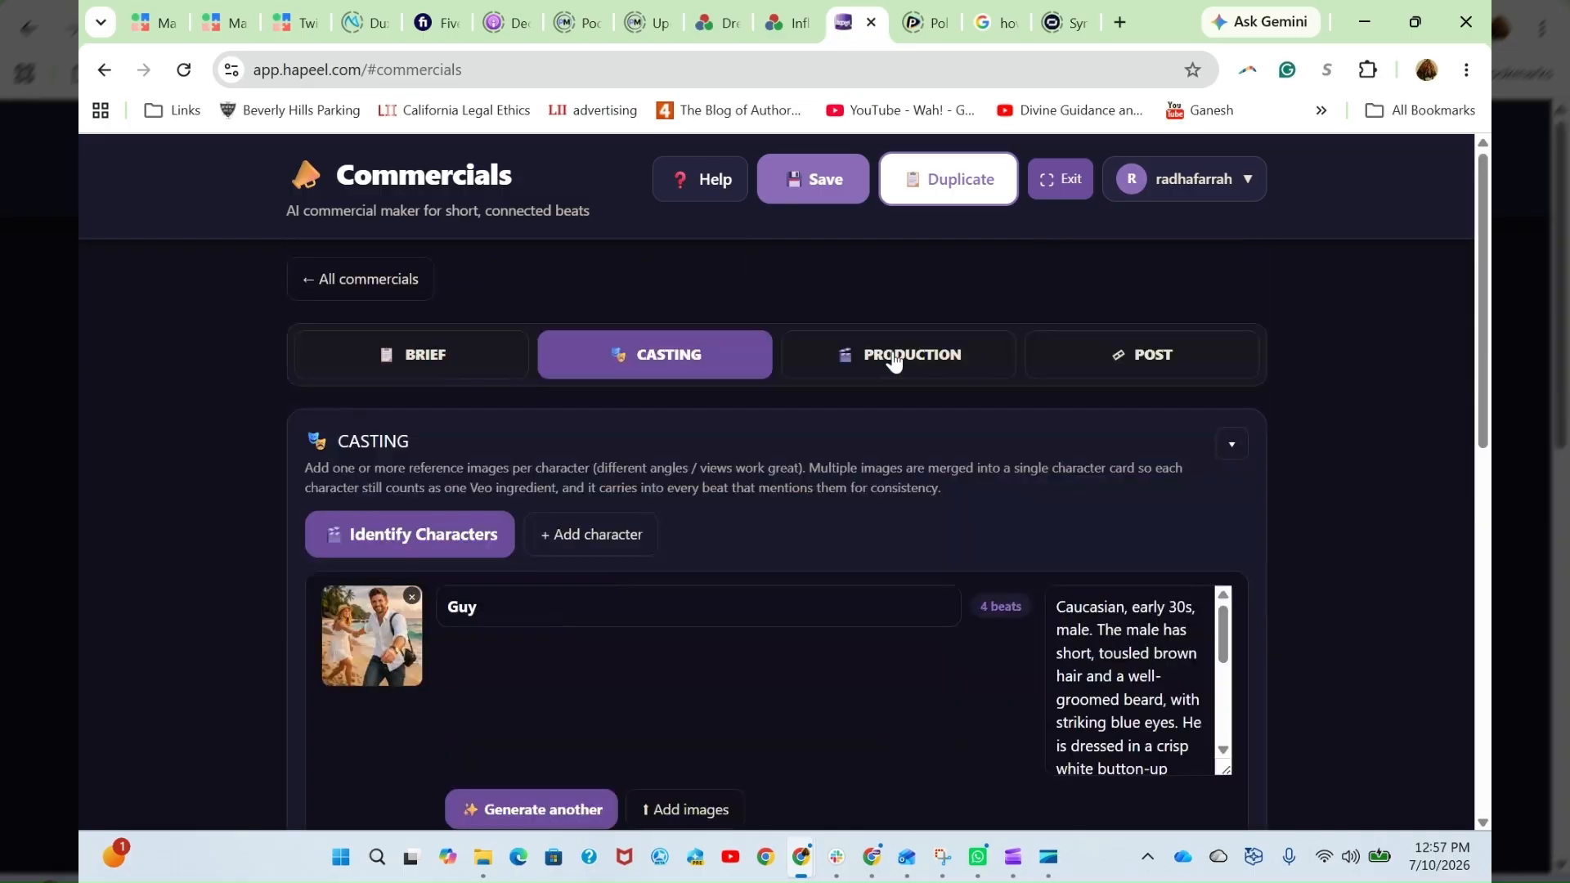
pyautogui.click(894, 357)
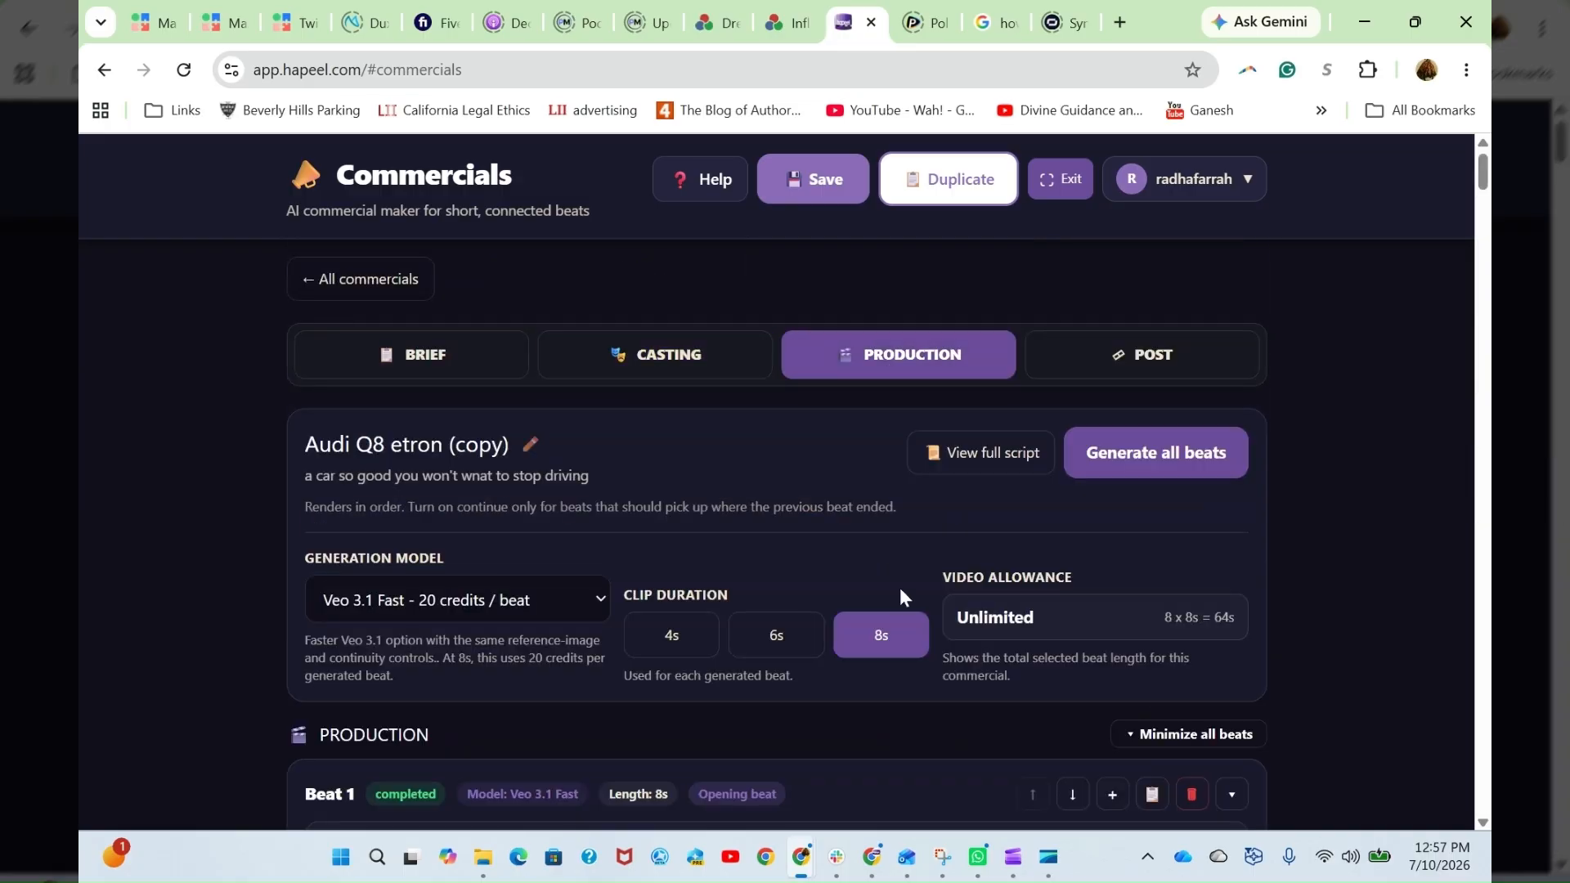
# - Check the Production stage settings and the generation model choices, keeping Veo 3.1 Fast - 20 credits / beat
pyautogui.scroll(-1, 823, 572)
pyautogui.scroll(-4, 823, 573)
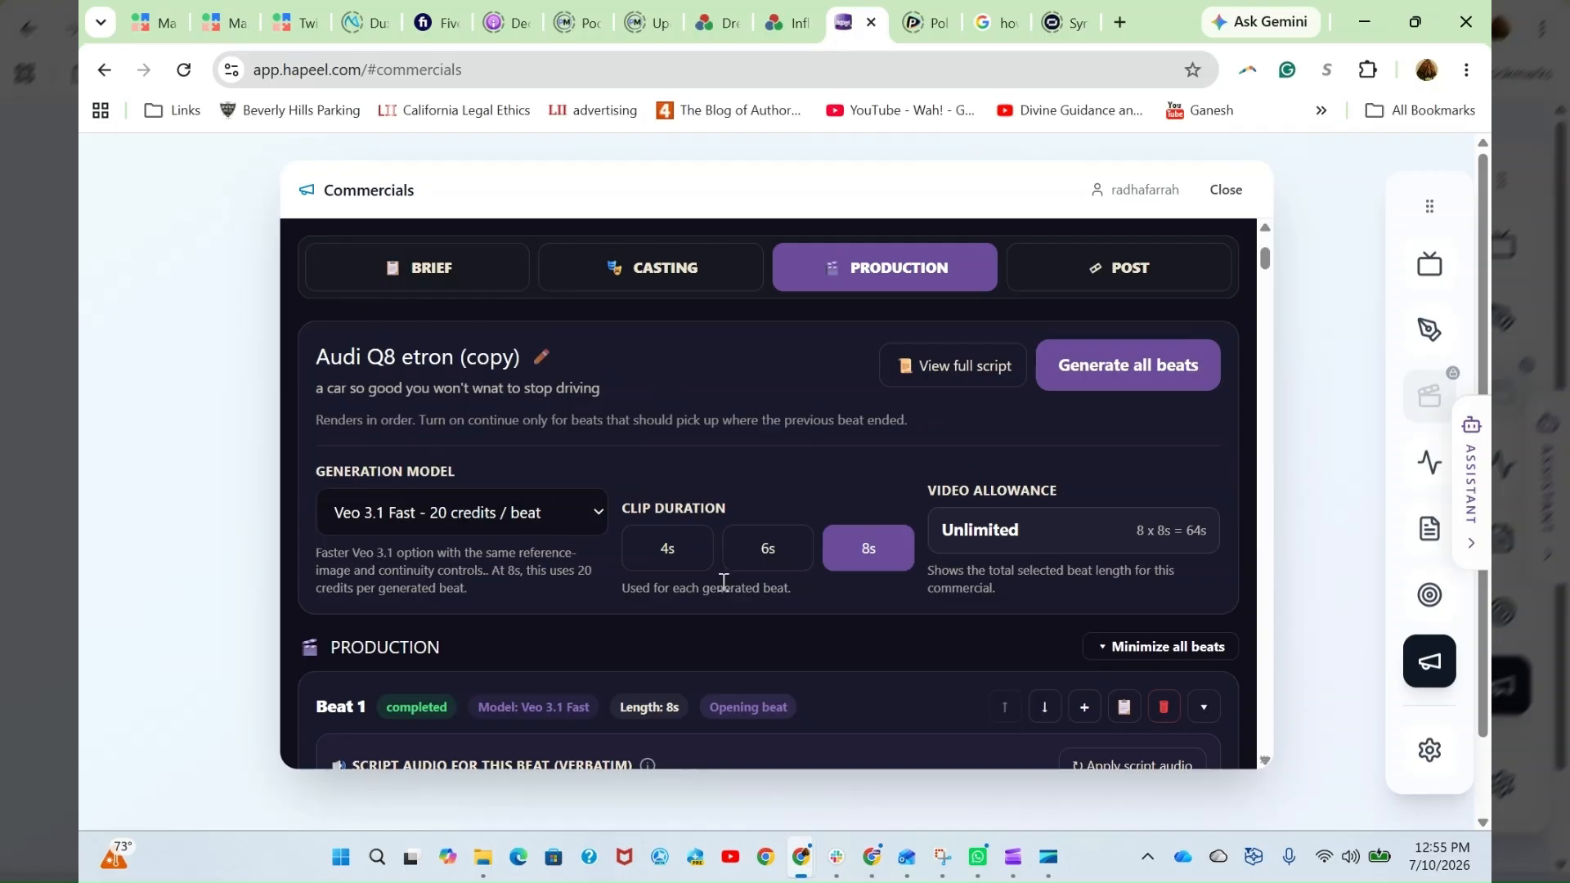
pyautogui.scroll(-3, 759, 663)
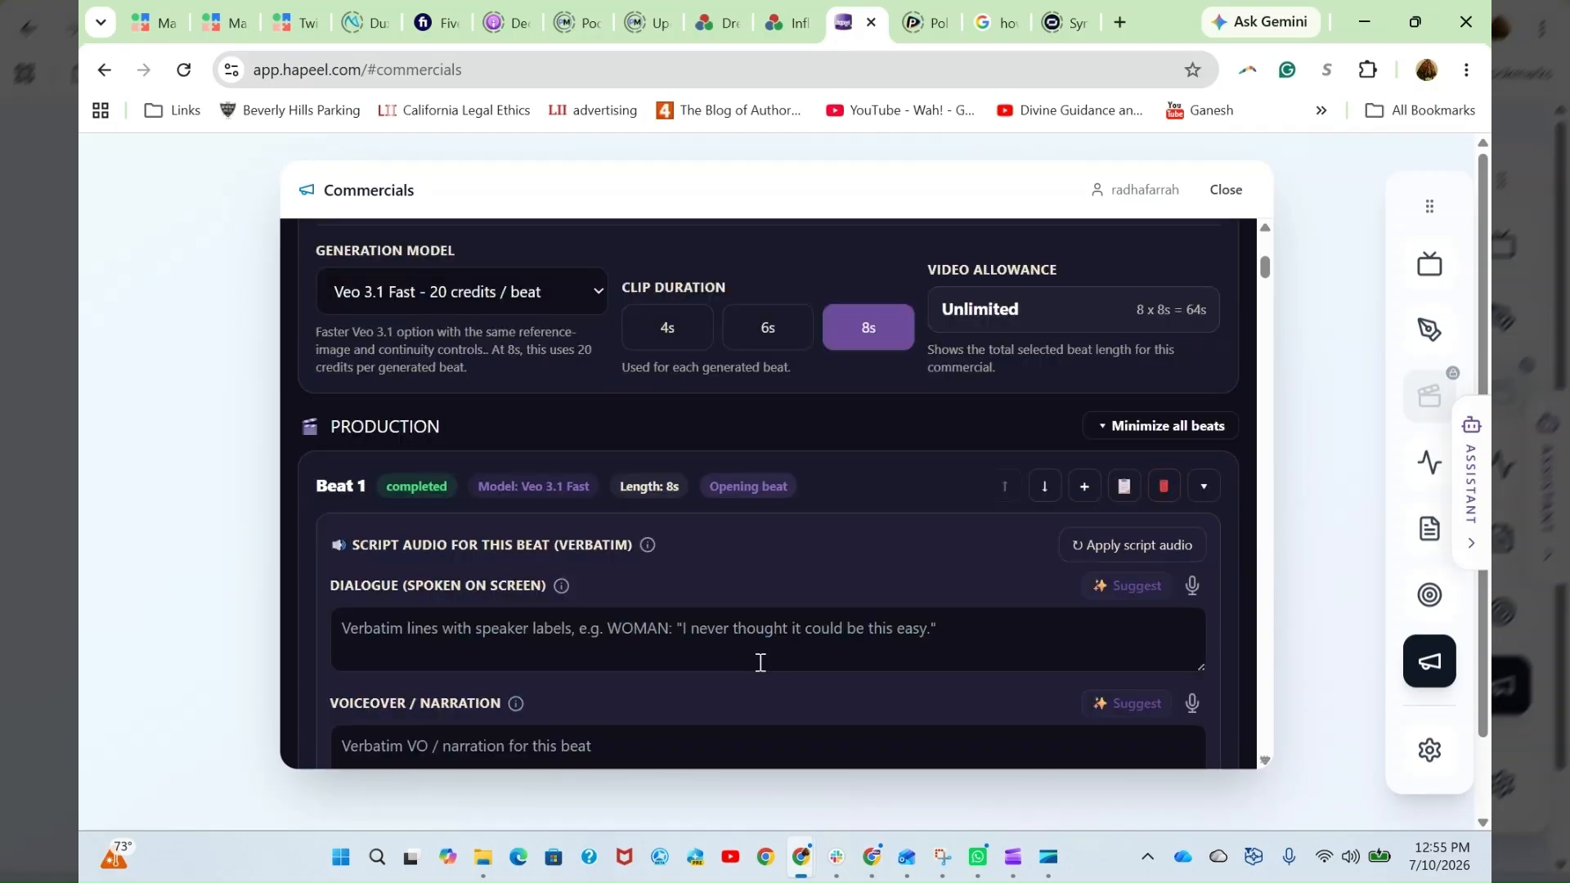
pyautogui.scroll(3, 760, 662)
pyautogui.scroll(2, 911, 362)
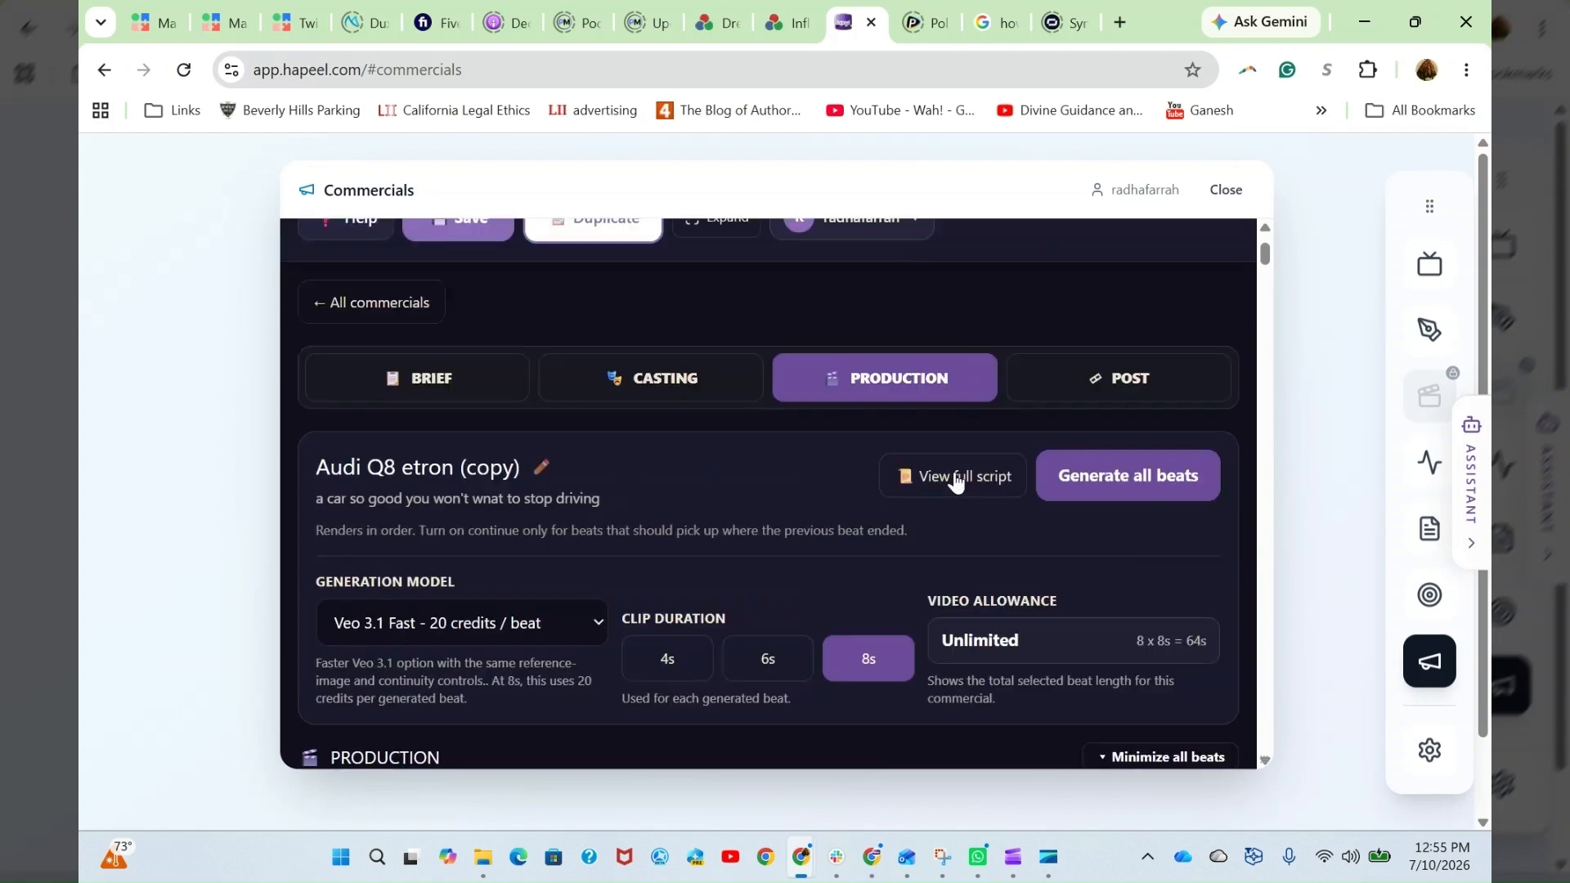
pyautogui.scroll(-3, 753, 614)
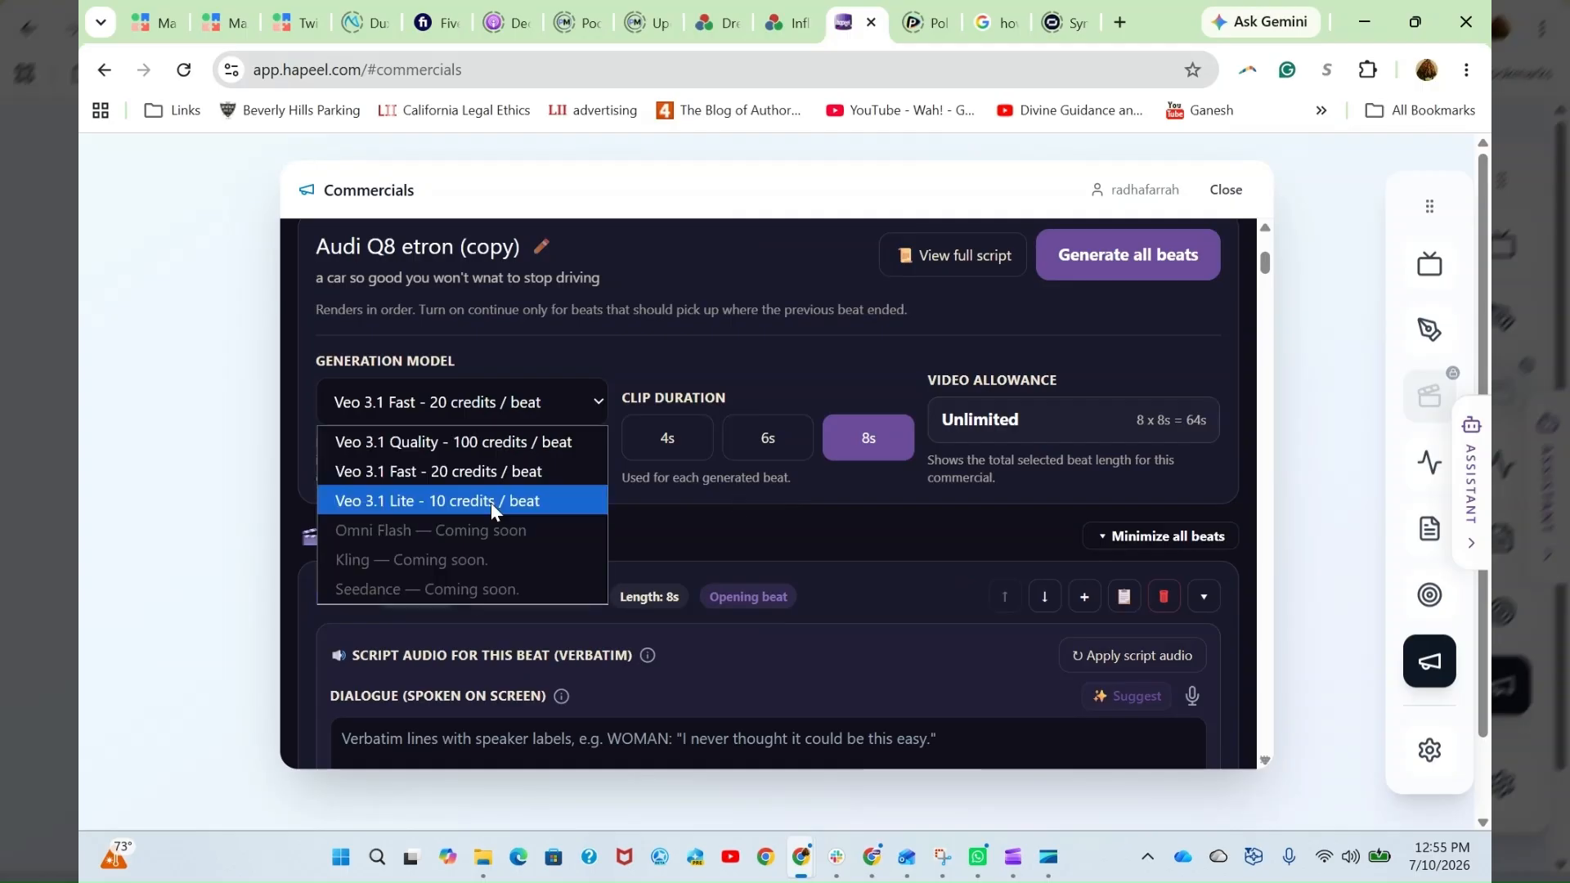
pyautogui.click(502, 473)
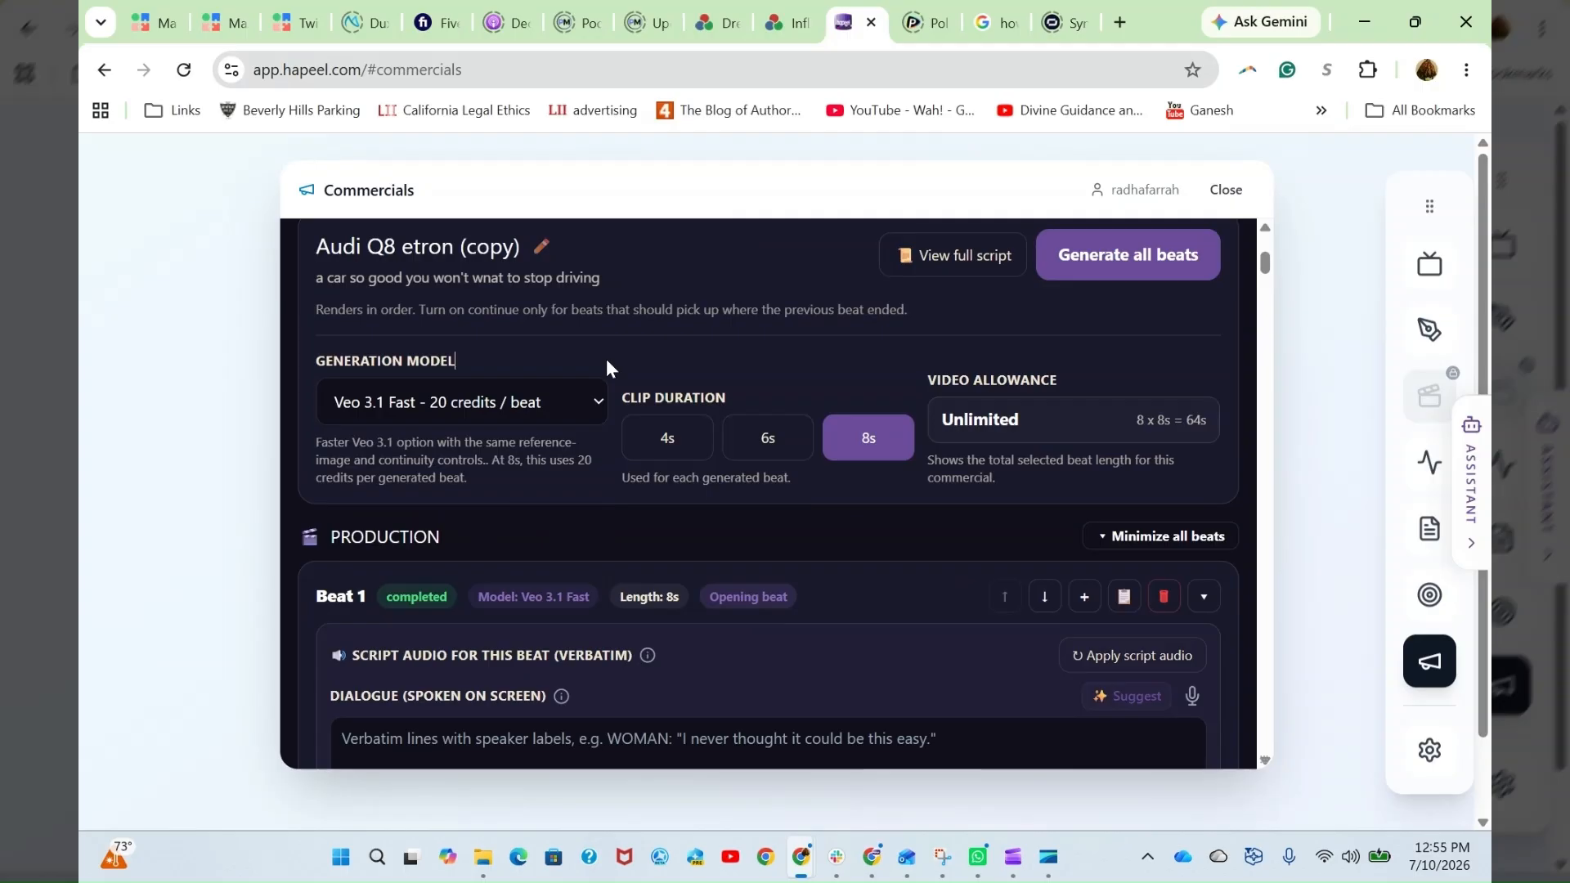
# - Review Beat 1's dialogue, voiceover and music fields, its generation prompt, reference images and video clip
pyautogui.scroll(-3, 929, 495)
pyautogui.scroll(-5, 929, 493)
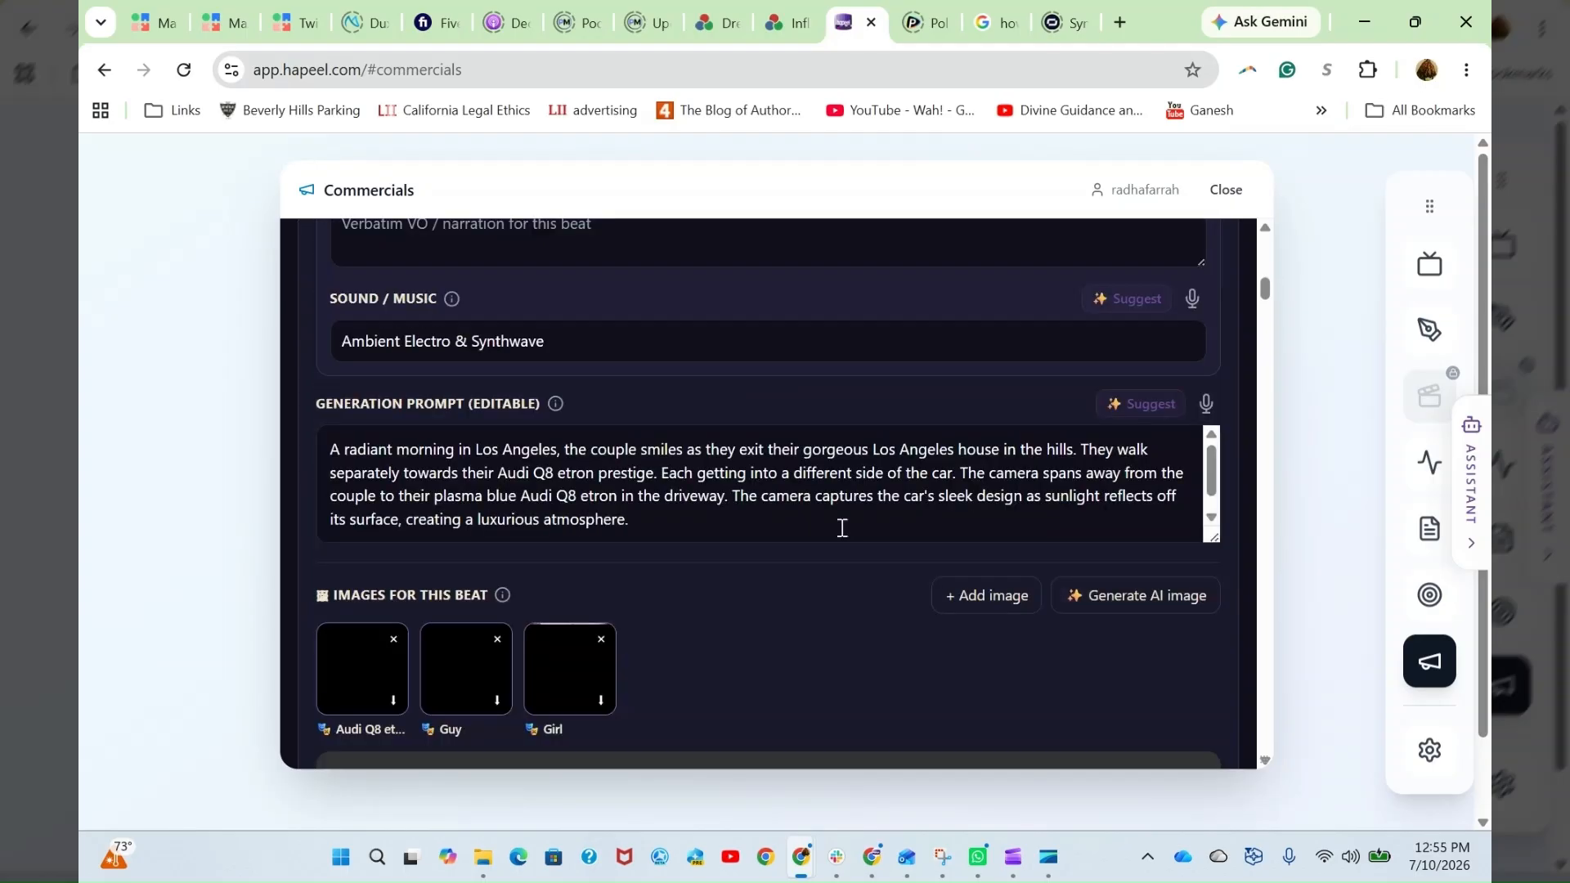
pyautogui.scroll(-4, 842, 527)
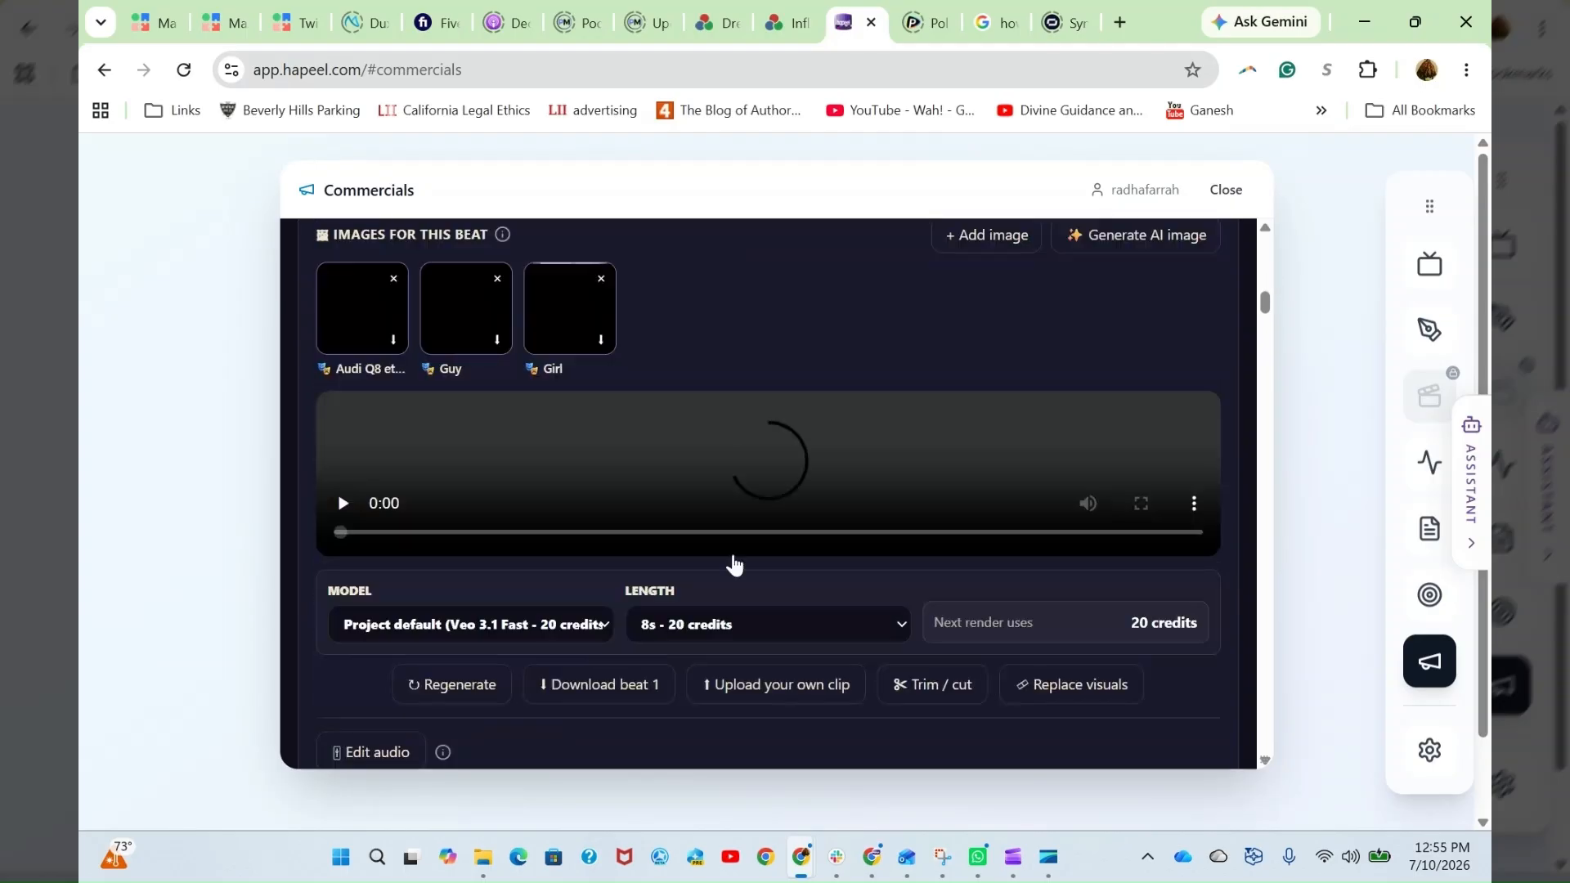
pyautogui.scroll(5, 769, 580)
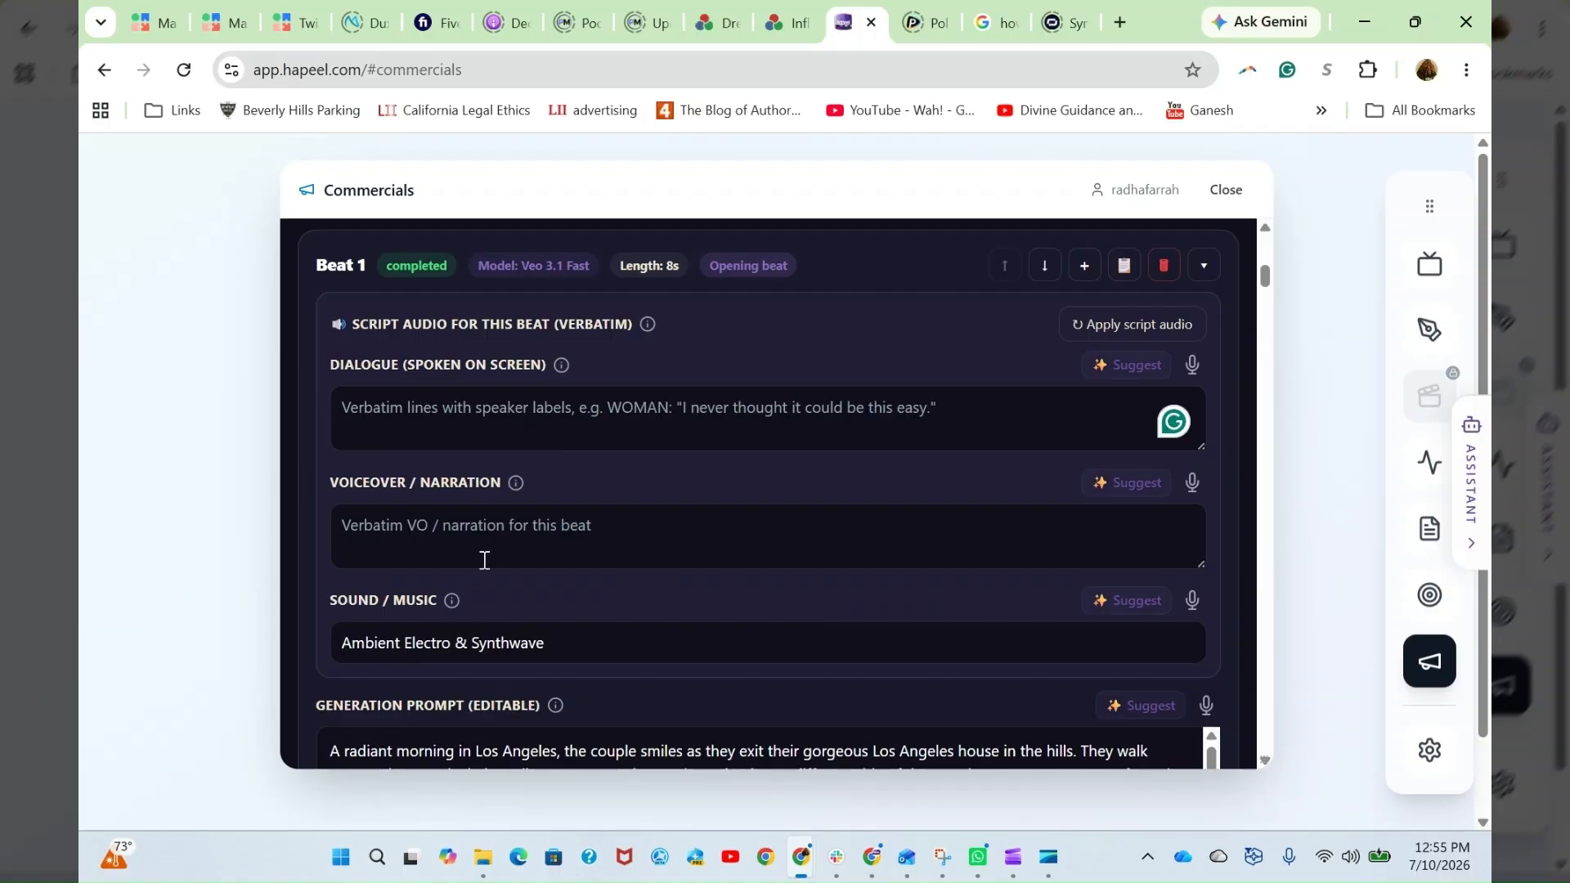
pyautogui.scroll(-3, 636, 692)
pyautogui.scroll(3, 636, 692)
pyautogui.click(493, 528)
pyautogui.scroll(-1, 499, 519)
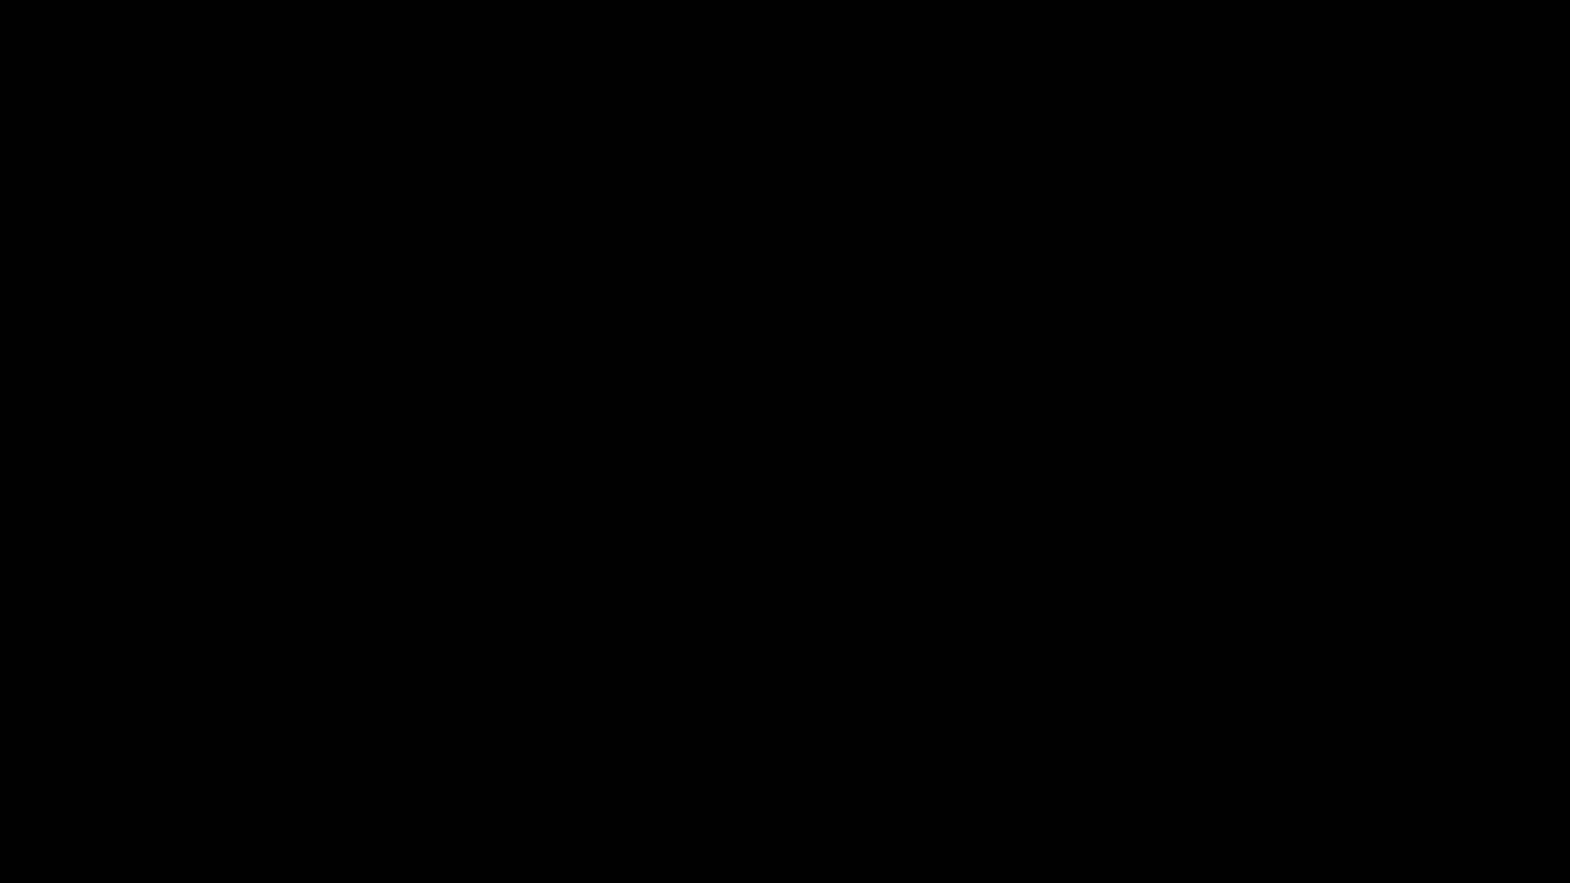
pyautogui.scroll(-1, 472, 571)
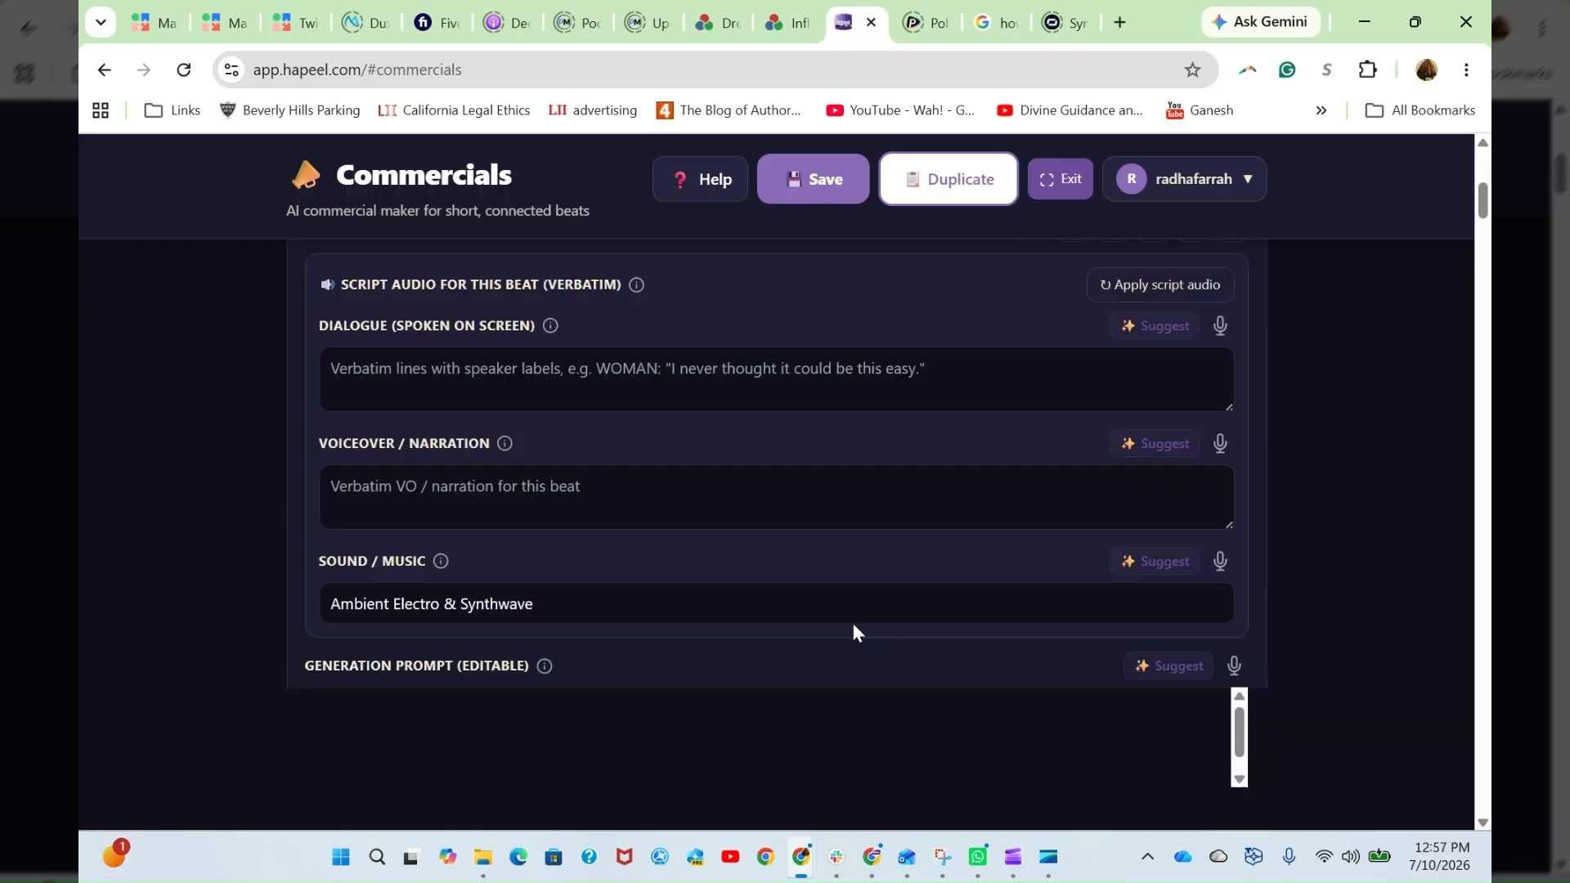
pyautogui.scroll(-4, 867, 618)
pyautogui.scroll(2, 891, 626)
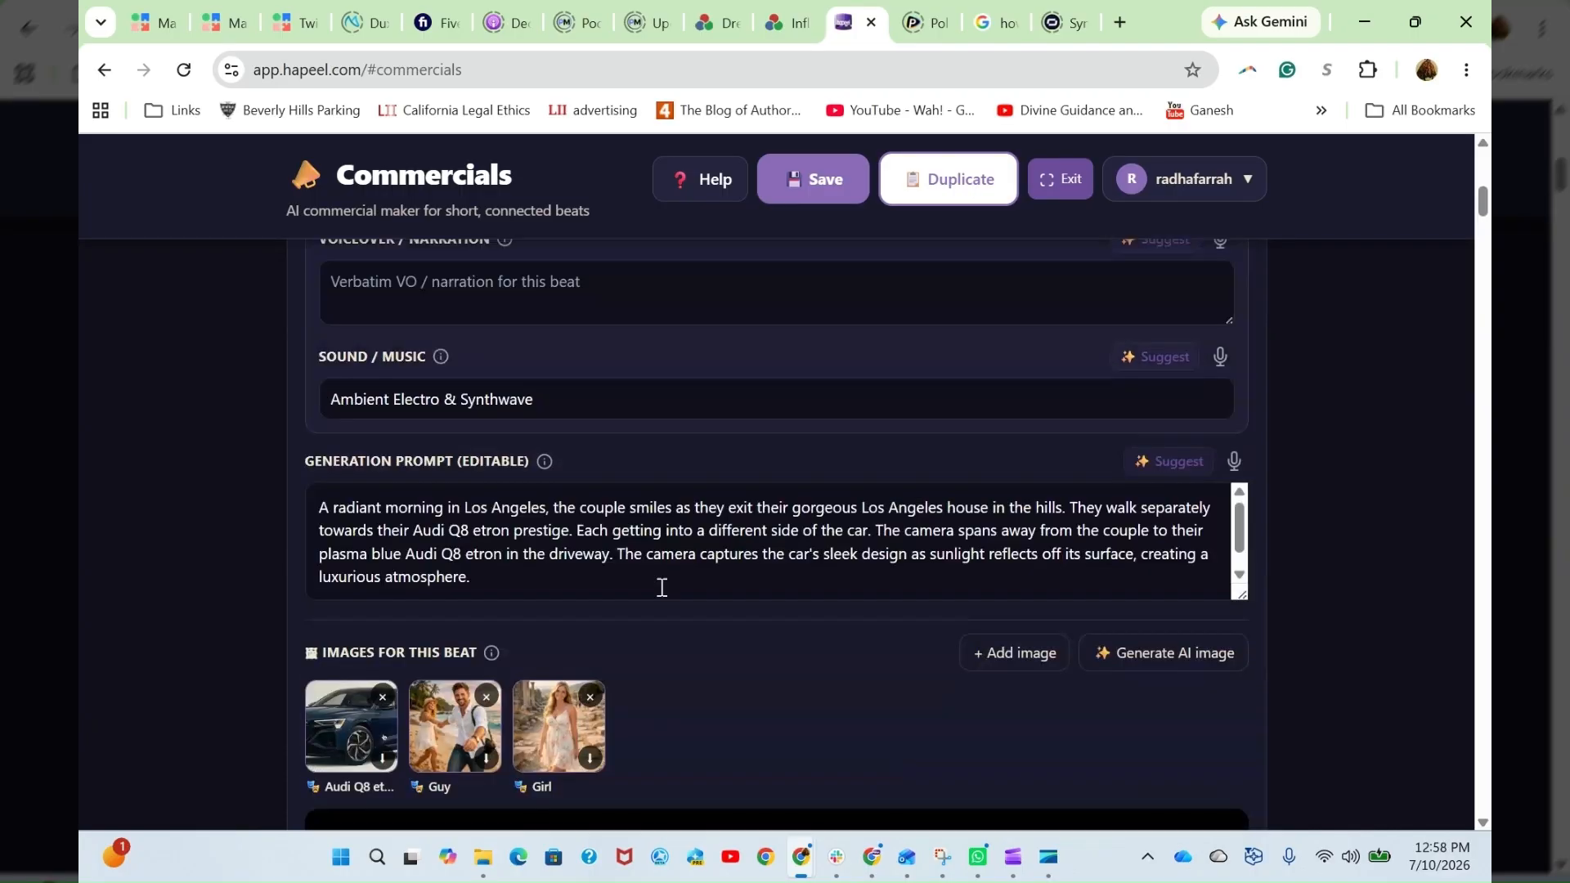
# - Clear all of Beat 1's reference images, and add the Guy, Audi Q8 etron and Girl character images back
pyautogui.scroll(-1, 662, 587)
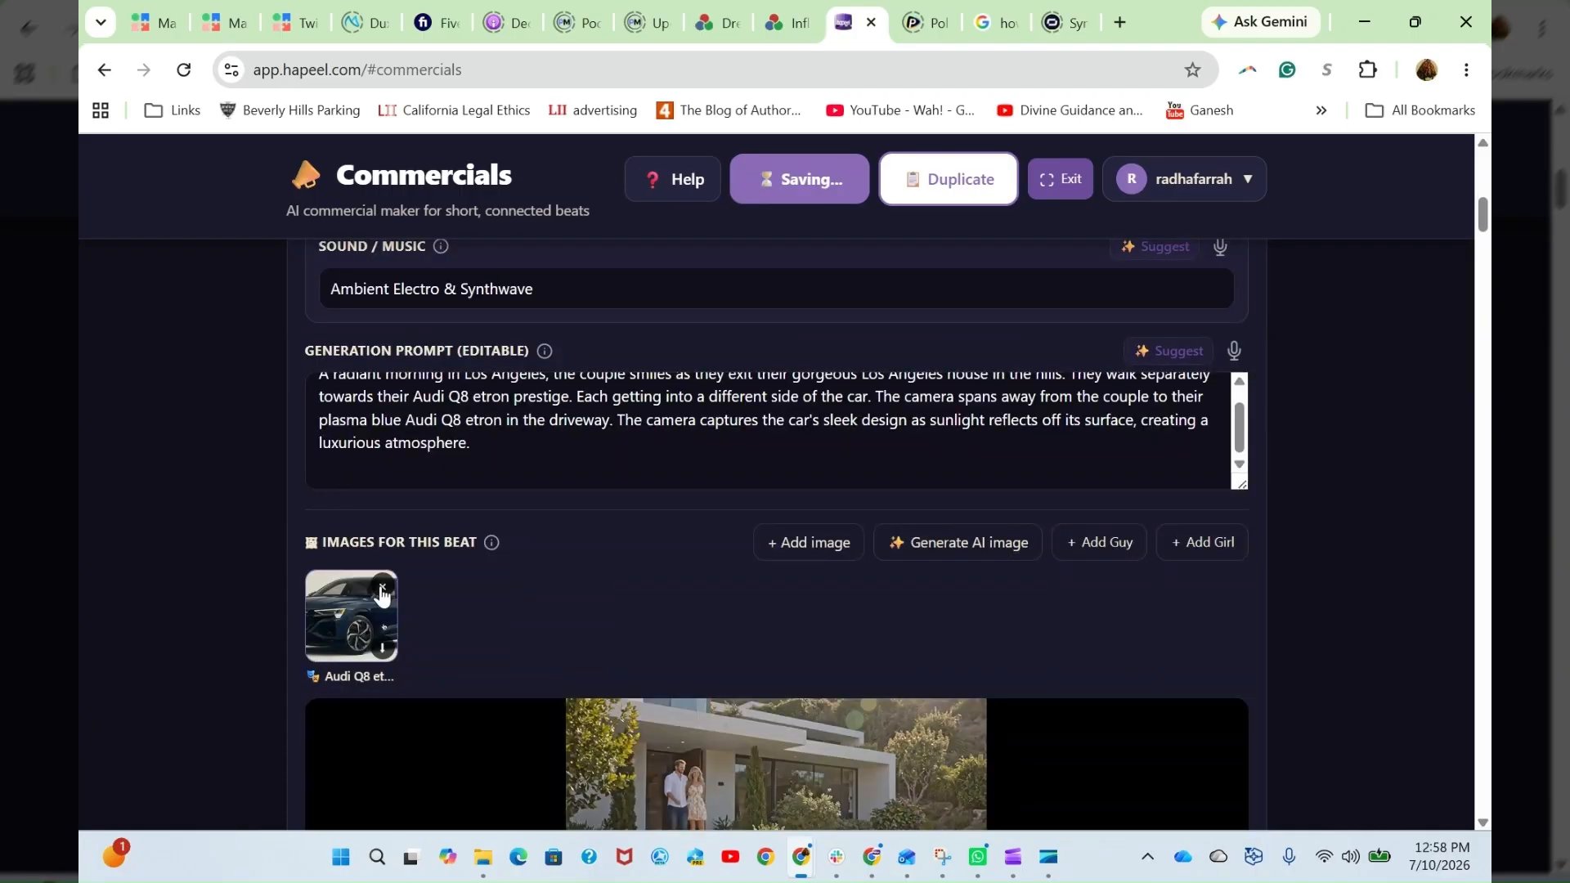
pyautogui.click(381, 589)
pyautogui.scroll(-1, 1111, 566)
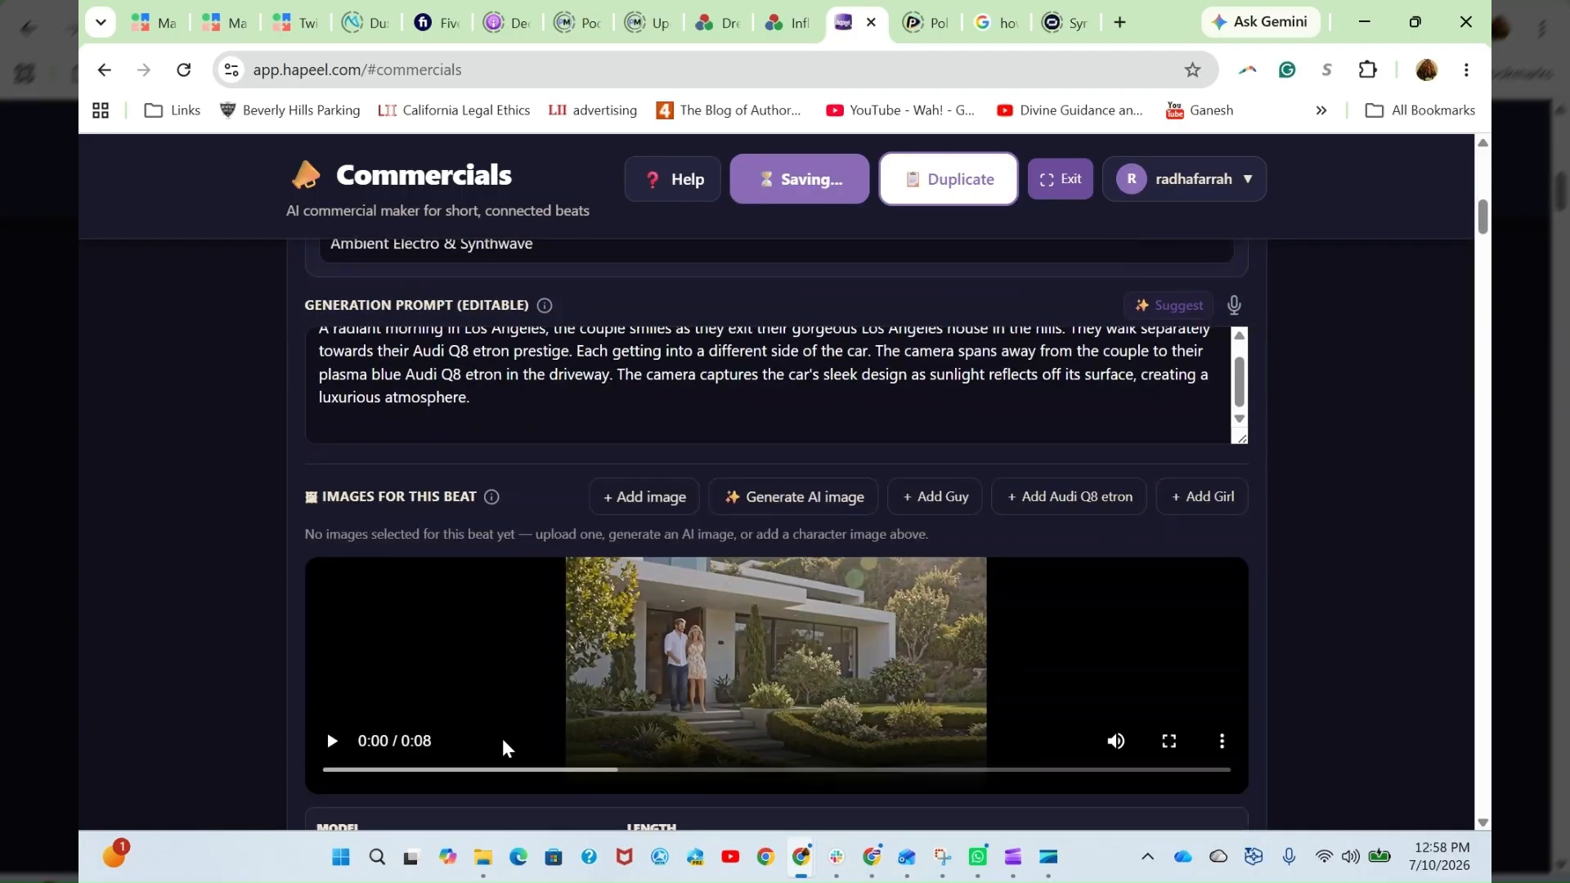
pyautogui.scroll(-1, 502, 738)
pyautogui.scroll(1, 610, 544)
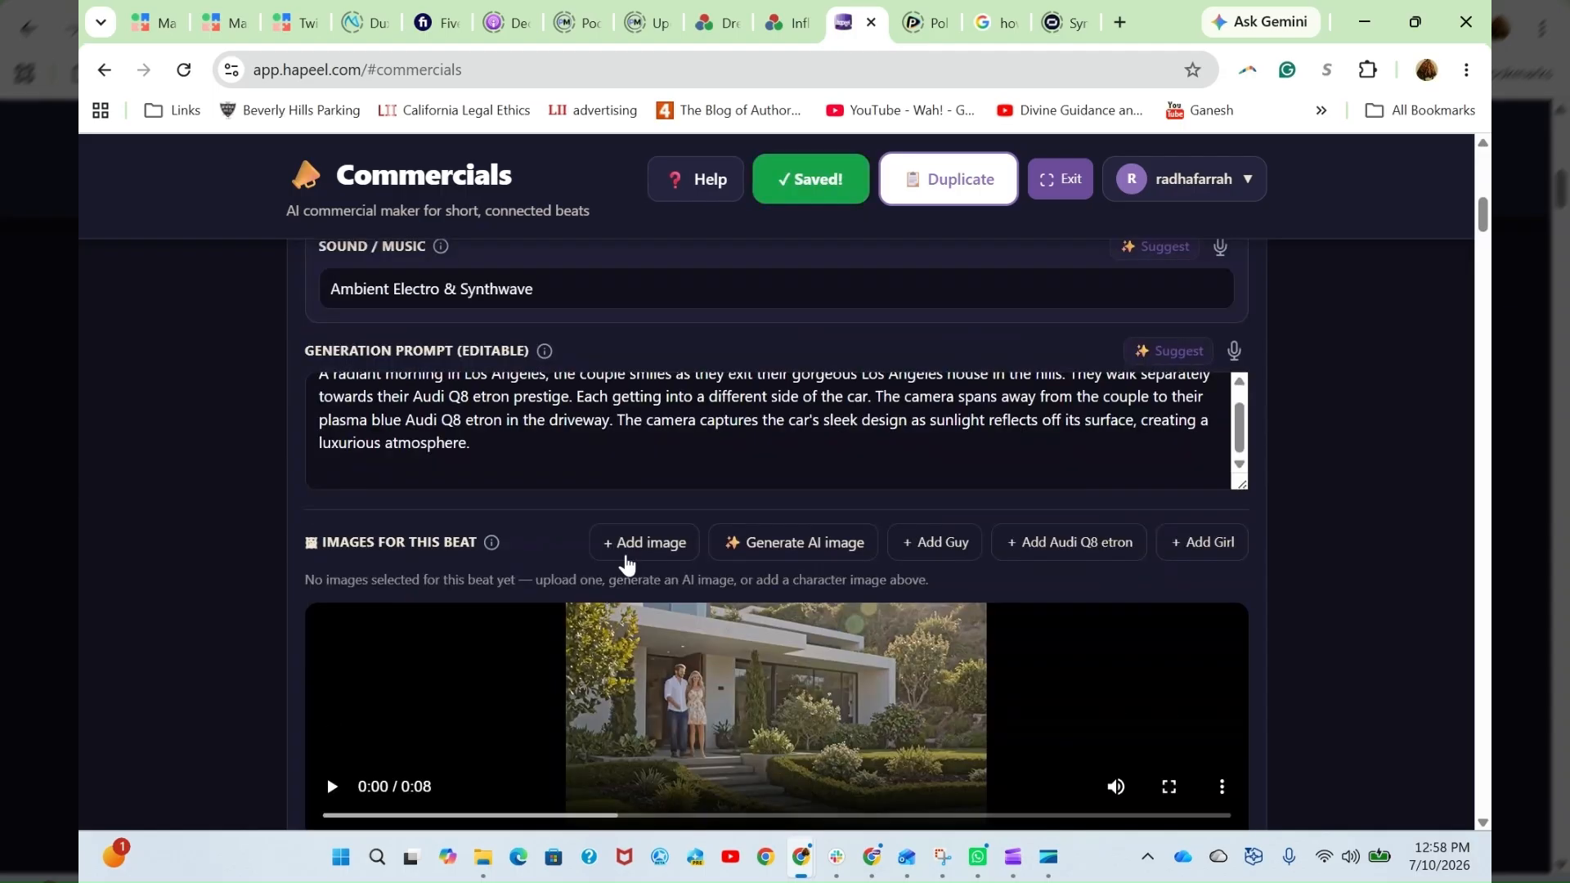
pyautogui.click(944, 547)
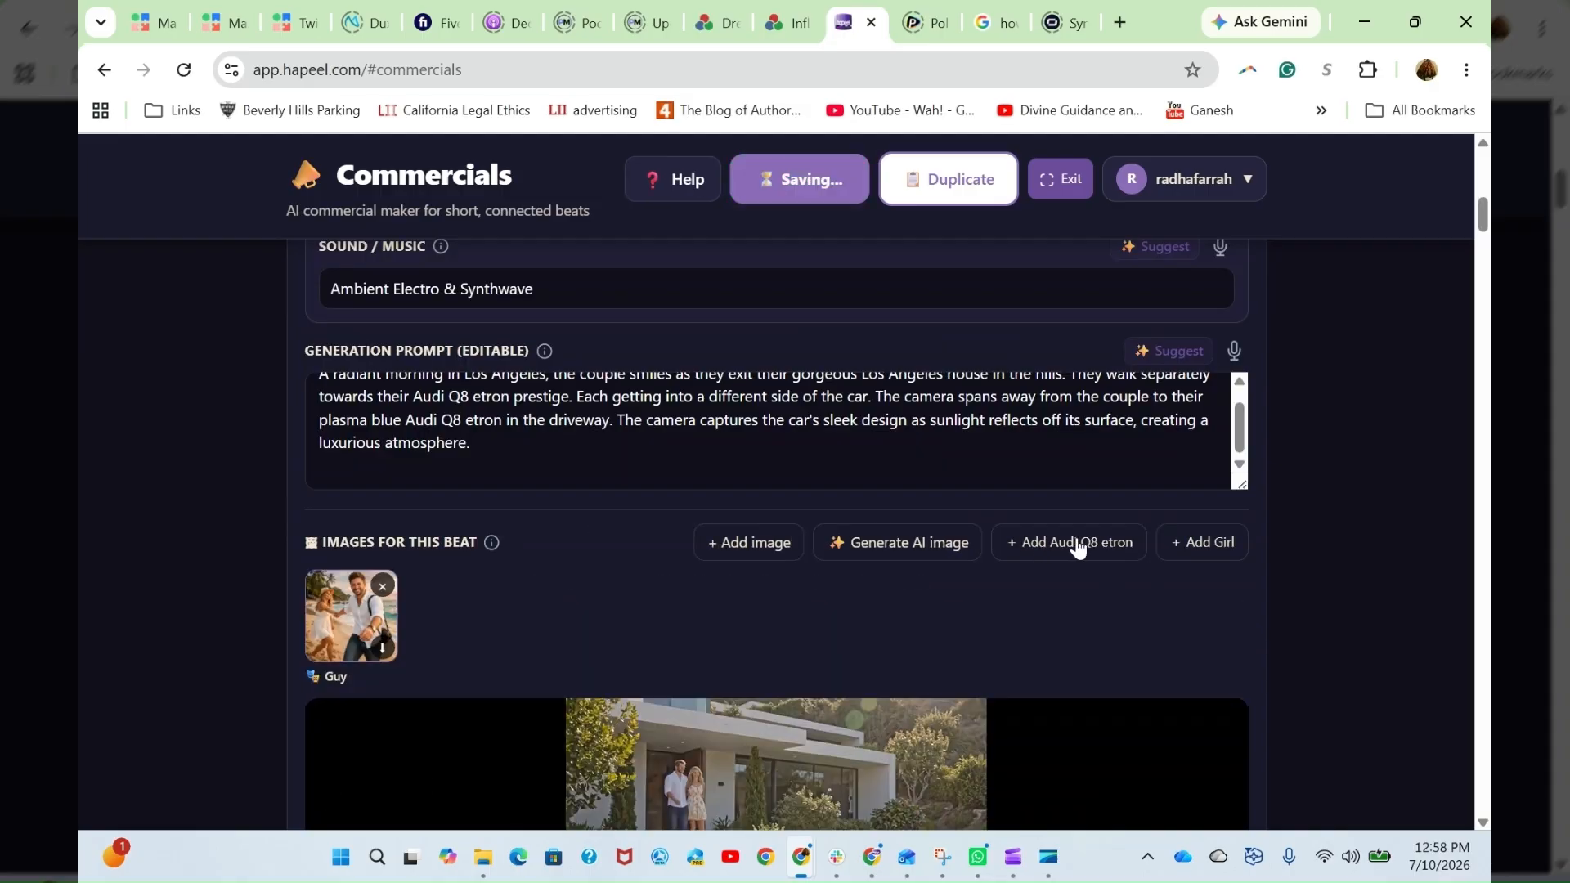
pyautogui.click(1078, 548)
pyautogui.click(1181, 548)
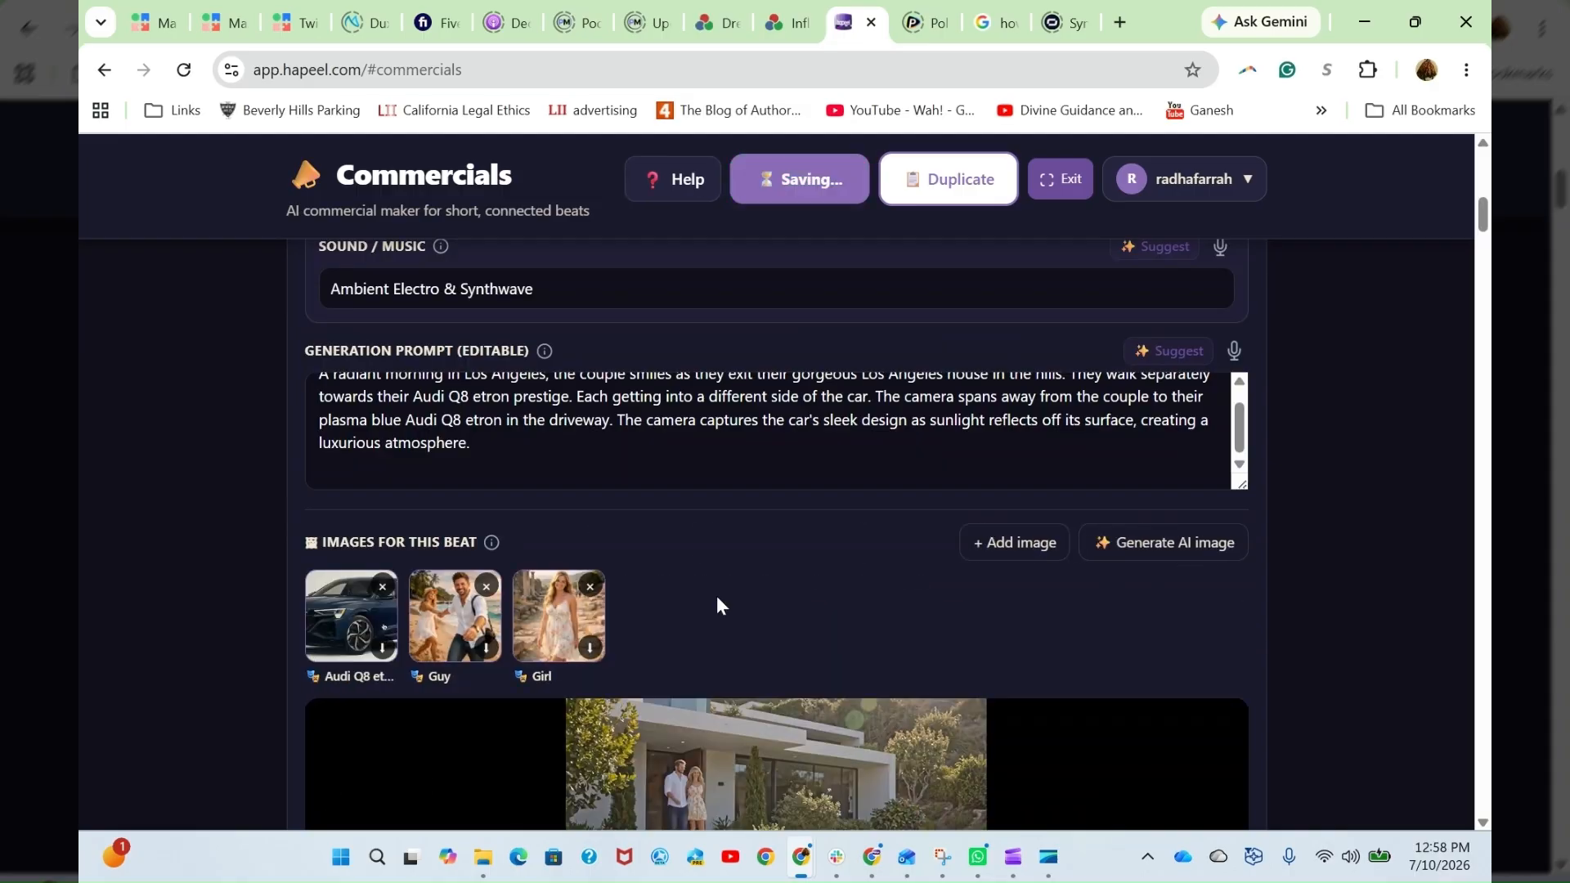
# - Open the AI image generator for Beat 1, read through its prompt, and close it without generating
pyautogui.scroll(-1, 716, 596)
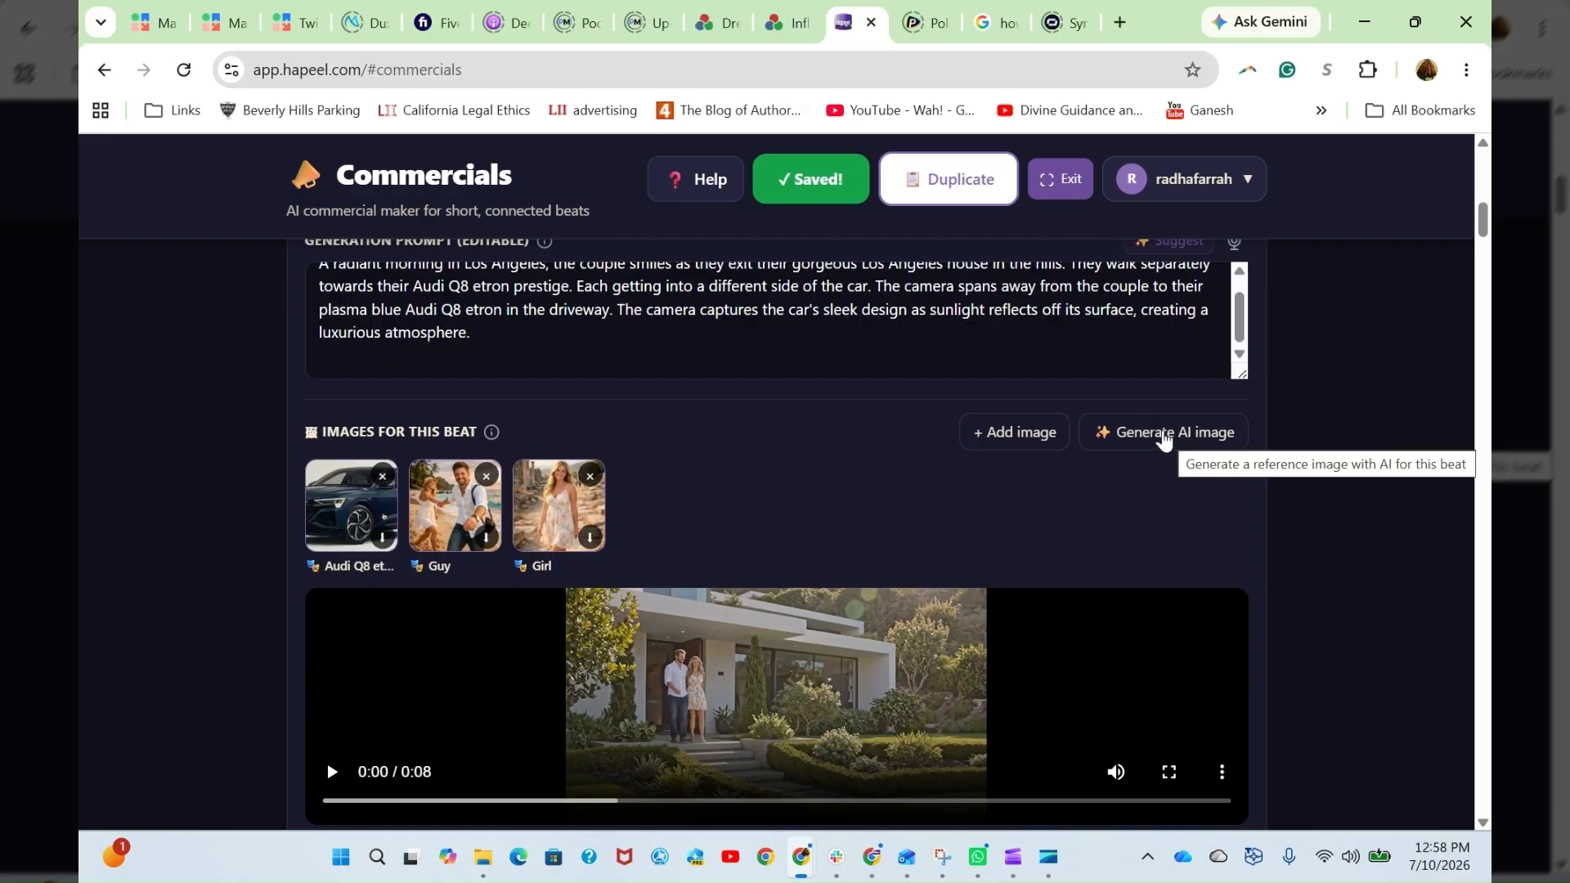
pyautogui.click(1165, 441)
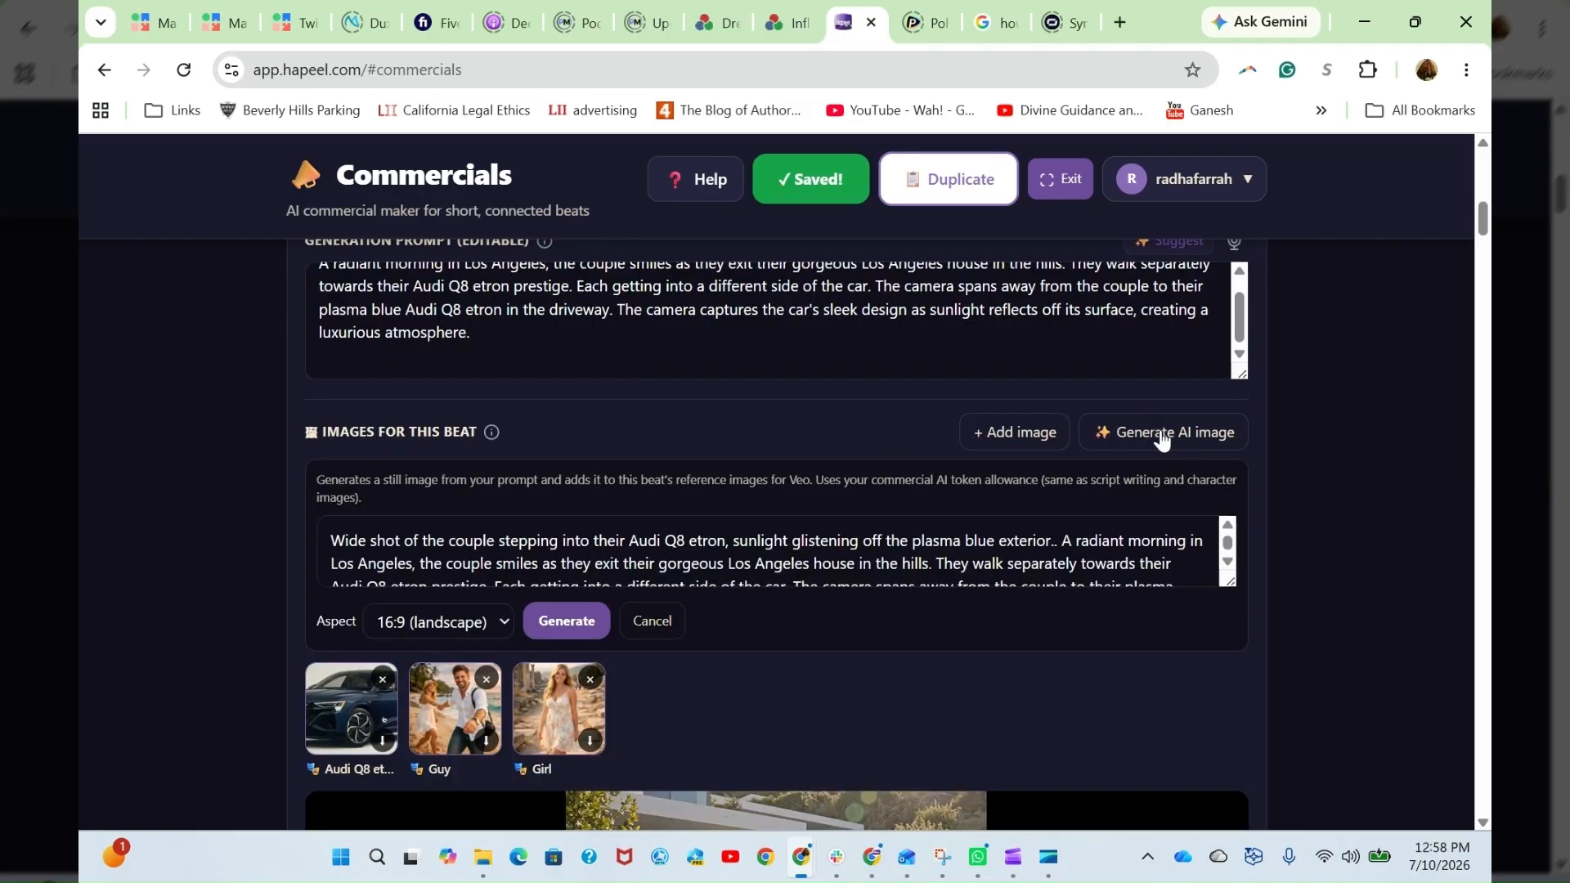
pyautogui.click(689, 564)
pyautogui.scroll(1, 617, 337)
pyautogui.scroll(-1, 617, 337)
pyautogui.scroll(-1, 707, 561)
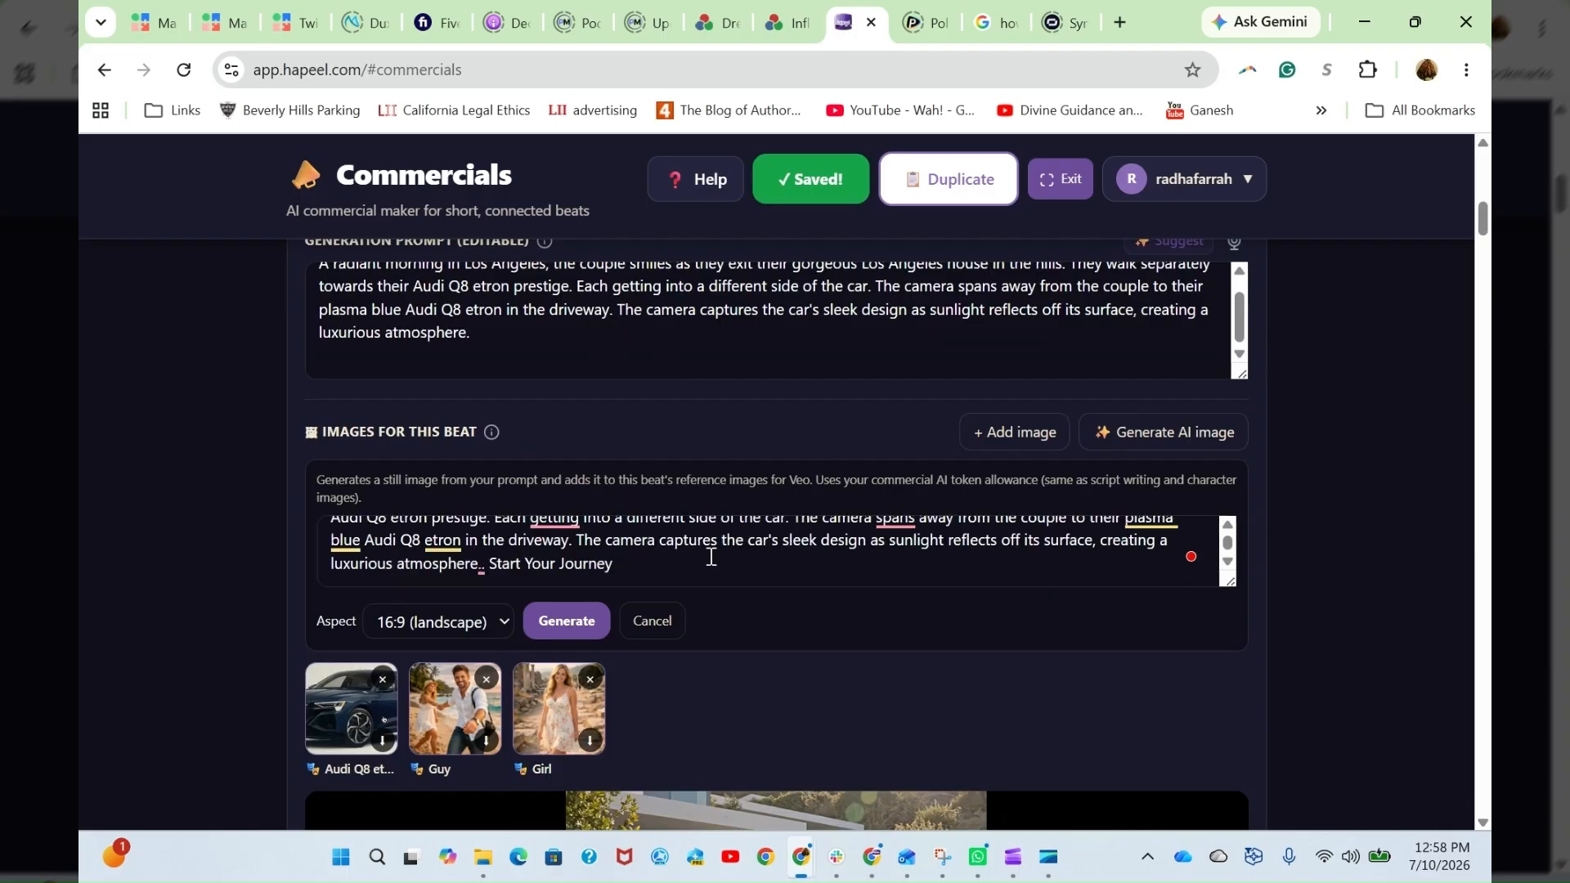
pyautogui.scroll(5, 749, 557)
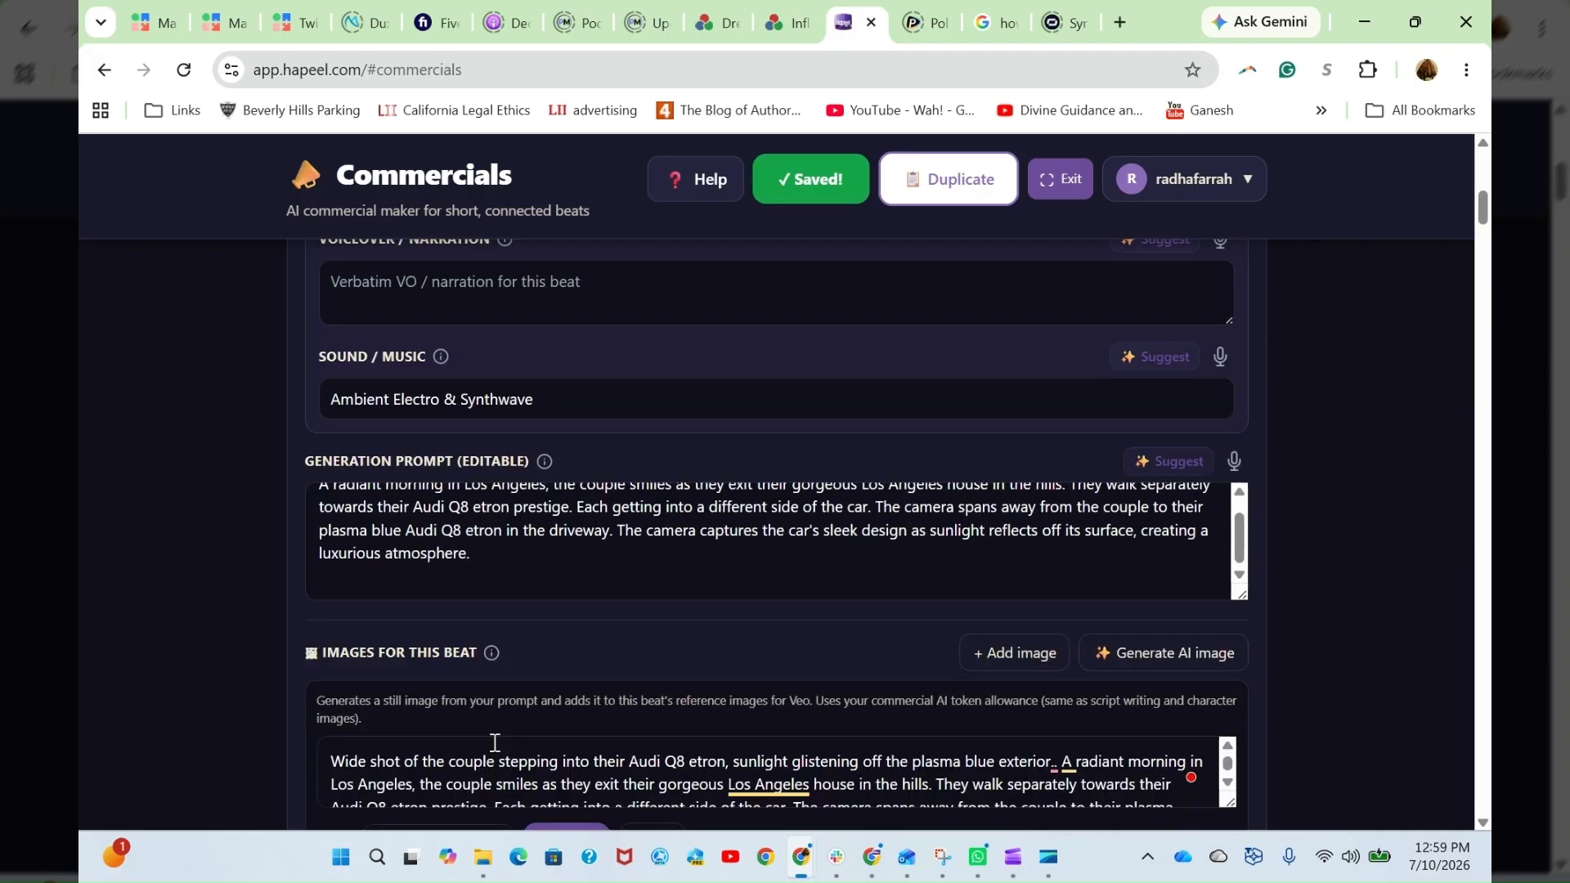
pyautogui.scroll(-3, 417, 683)
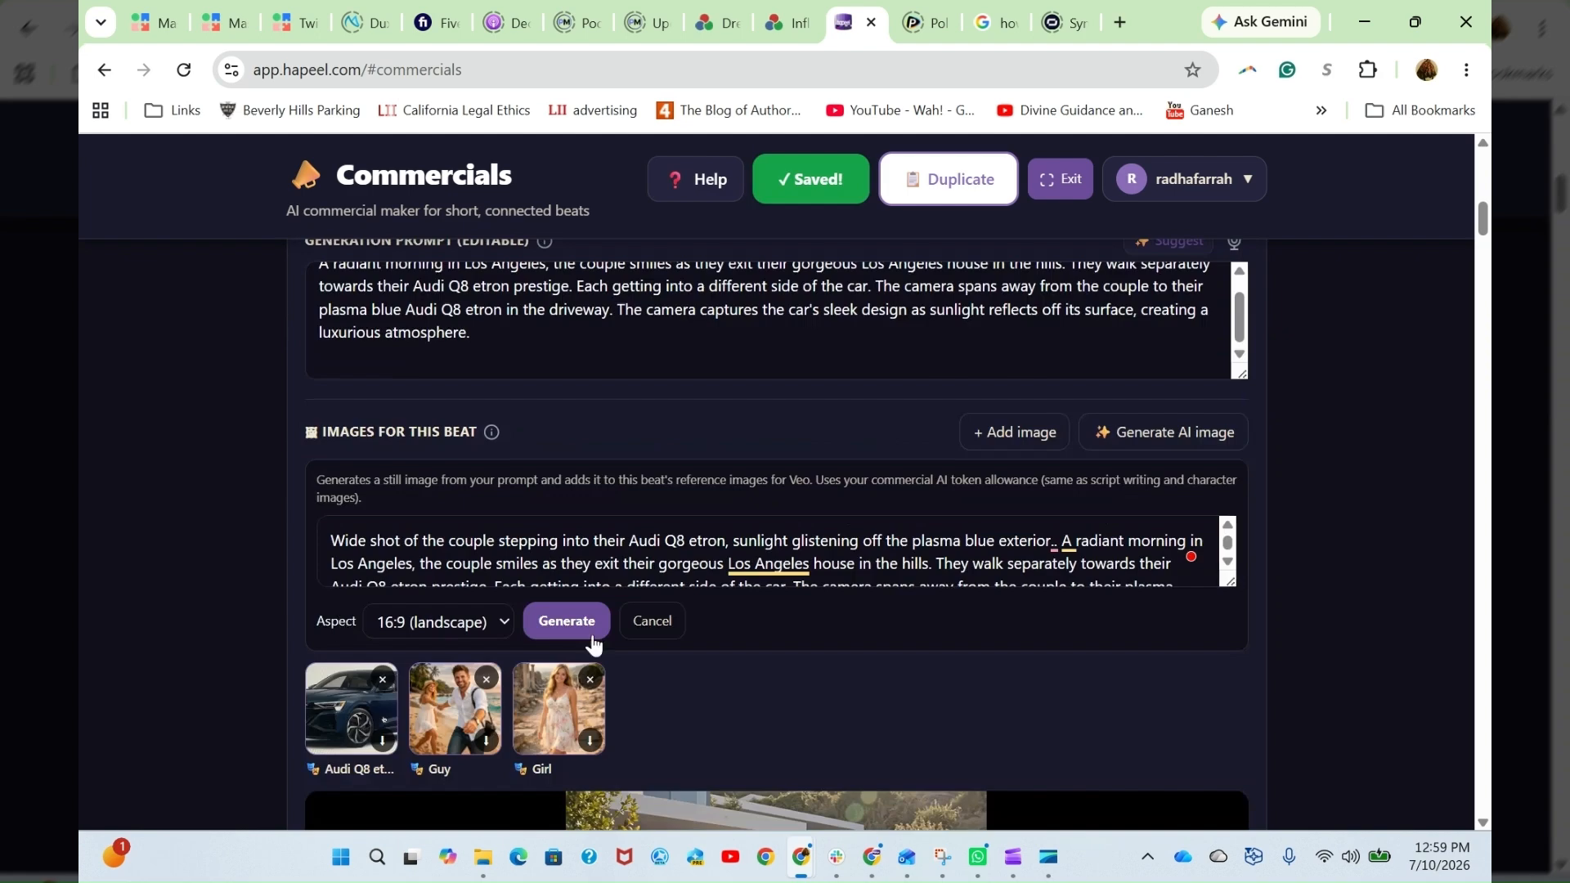
pyautogui.click(654, 624)
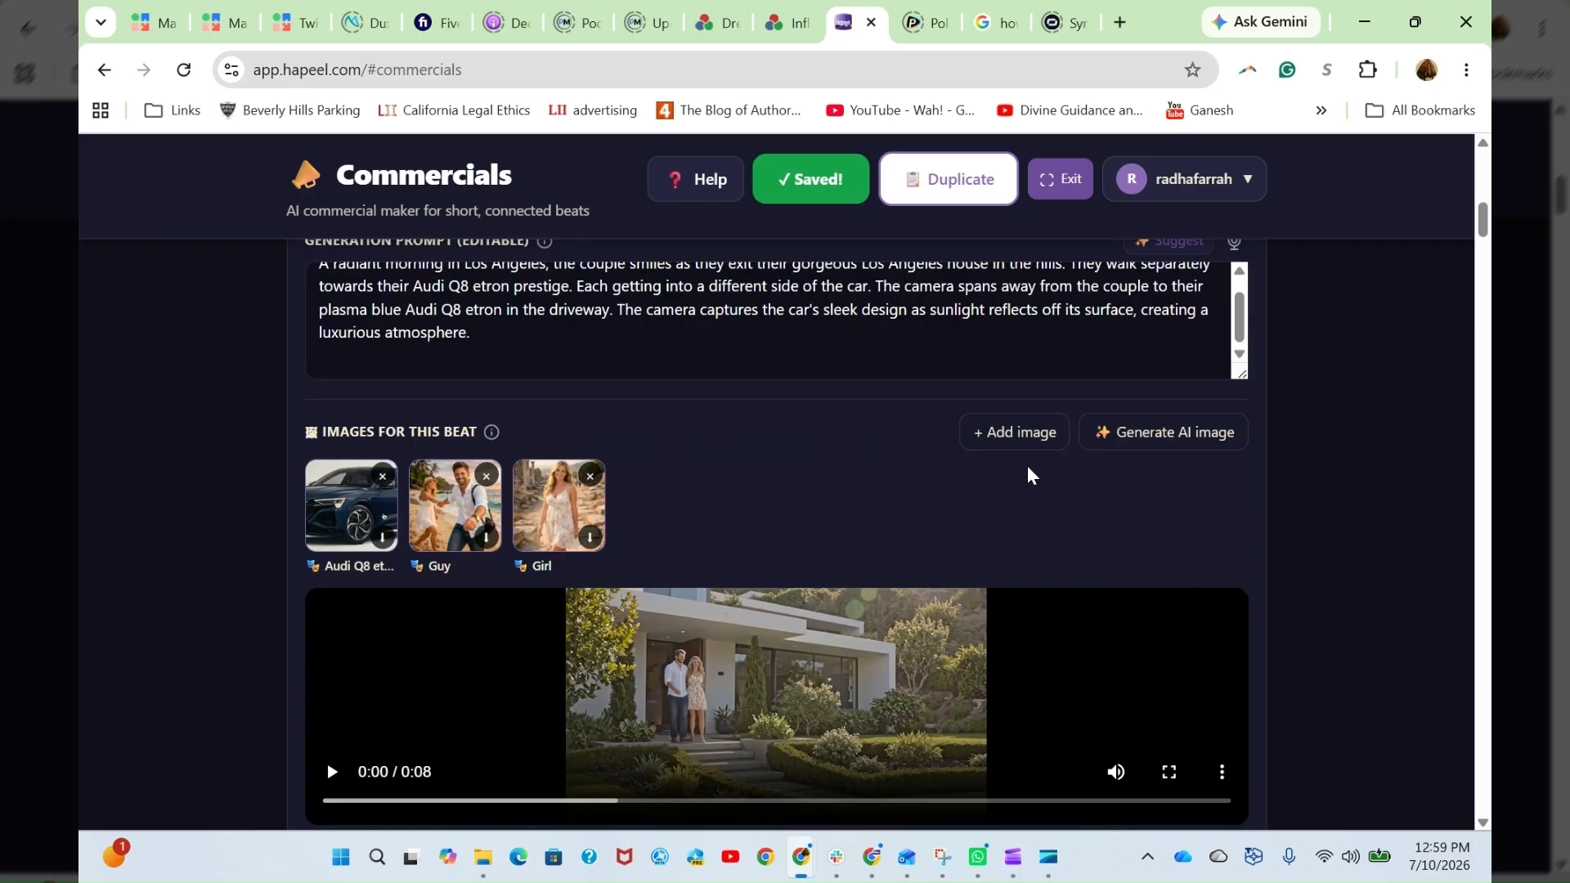
# - Check the model and length choices for re-rendering Beat 1, keeping the project default model and 8s
pyautogui.scroll(-5, 1307, 670)
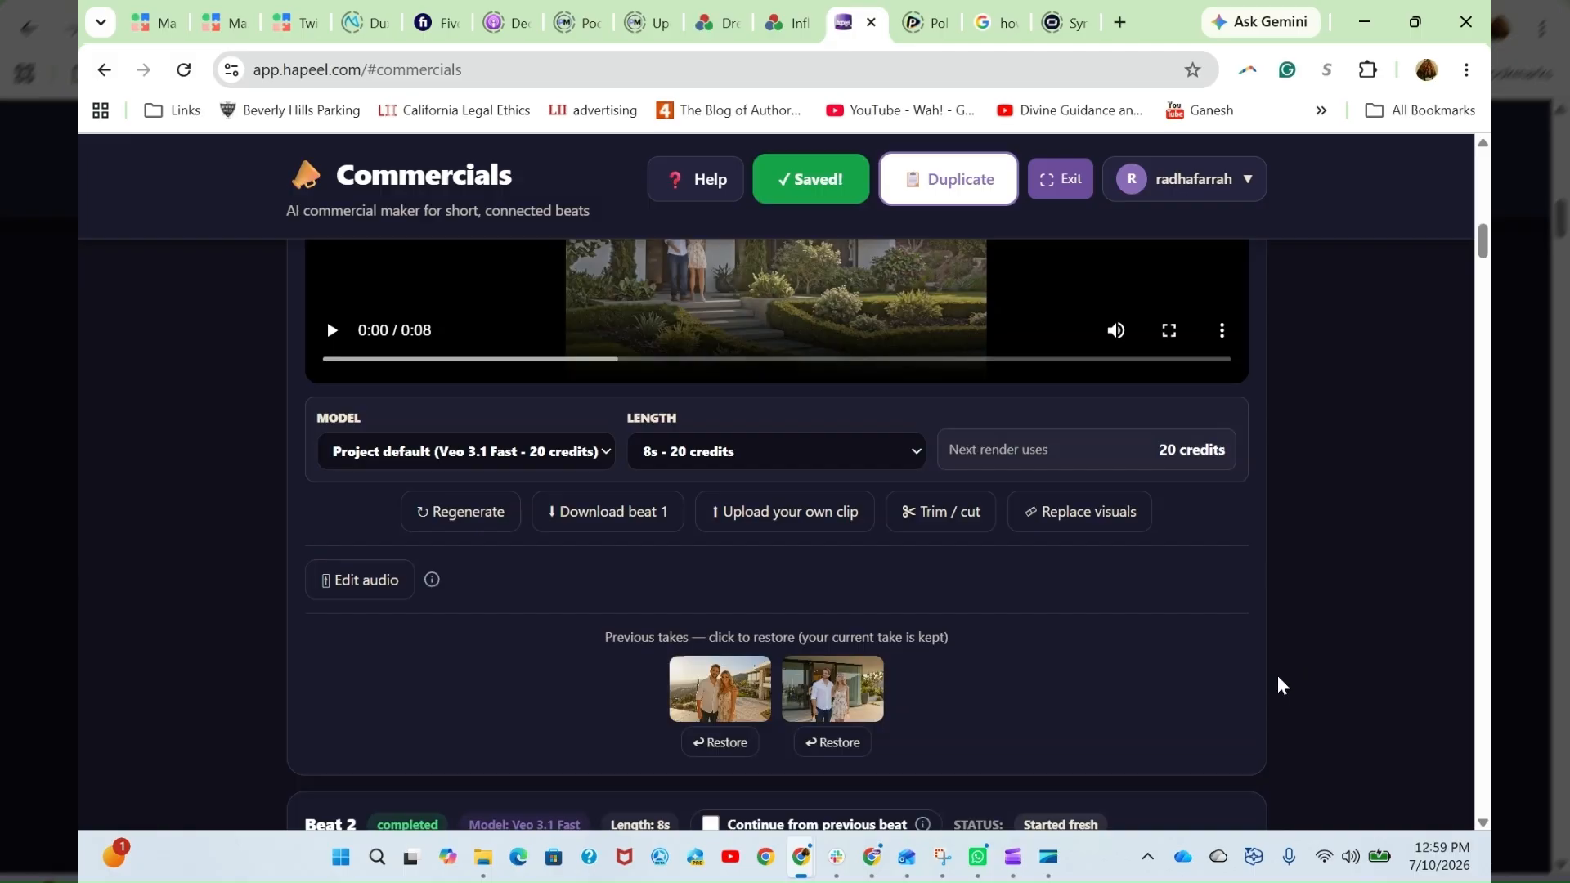
pyautogui.scroll(3, 1277, 675)
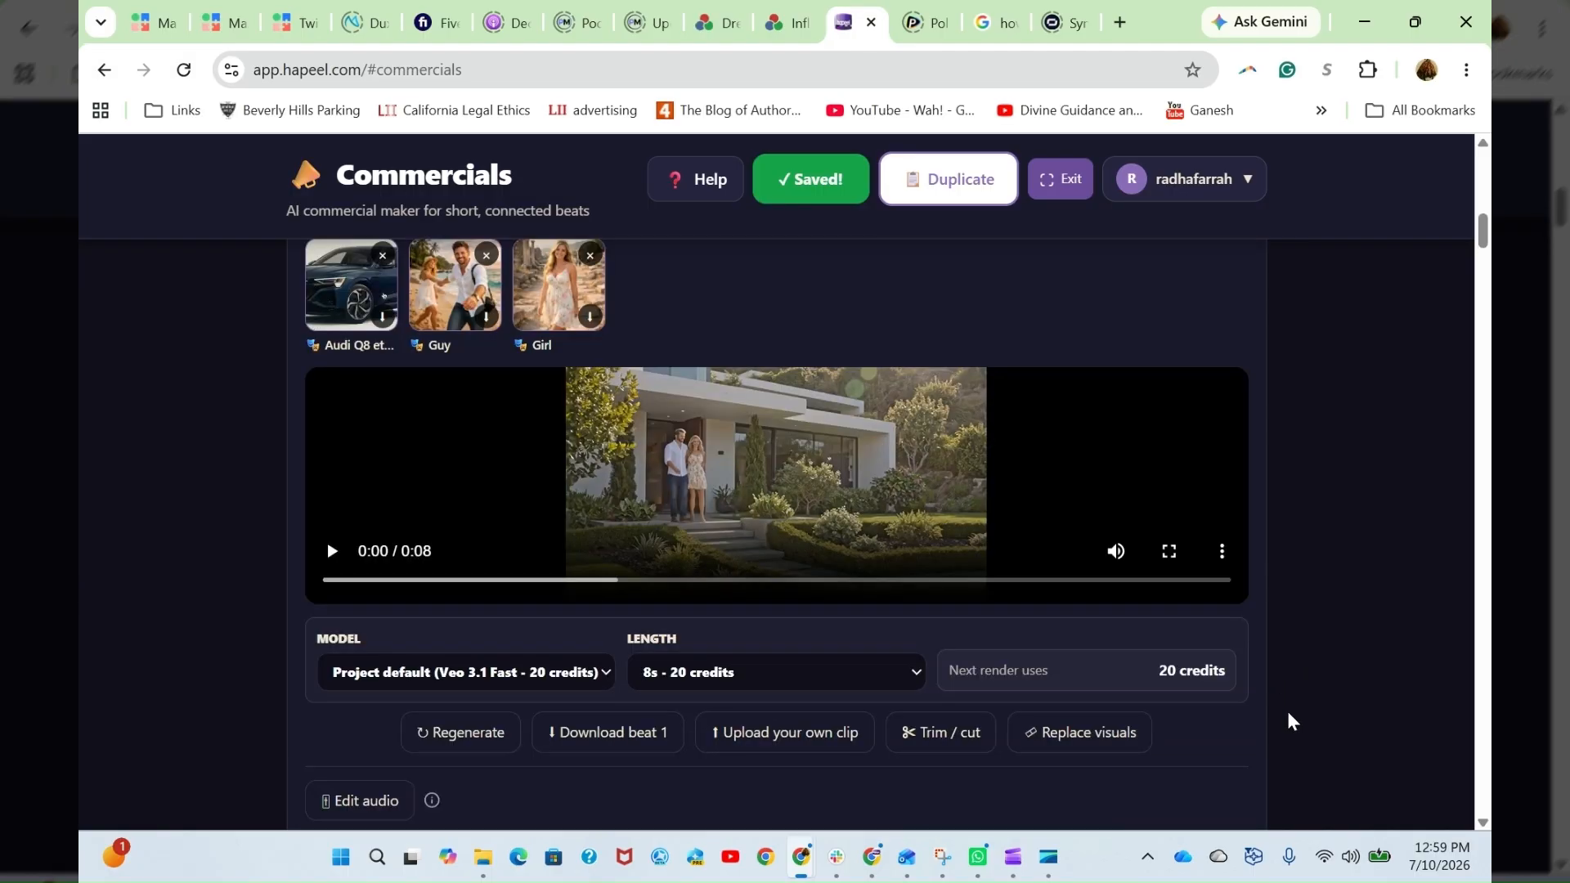
pyautogui.click(452, 682)
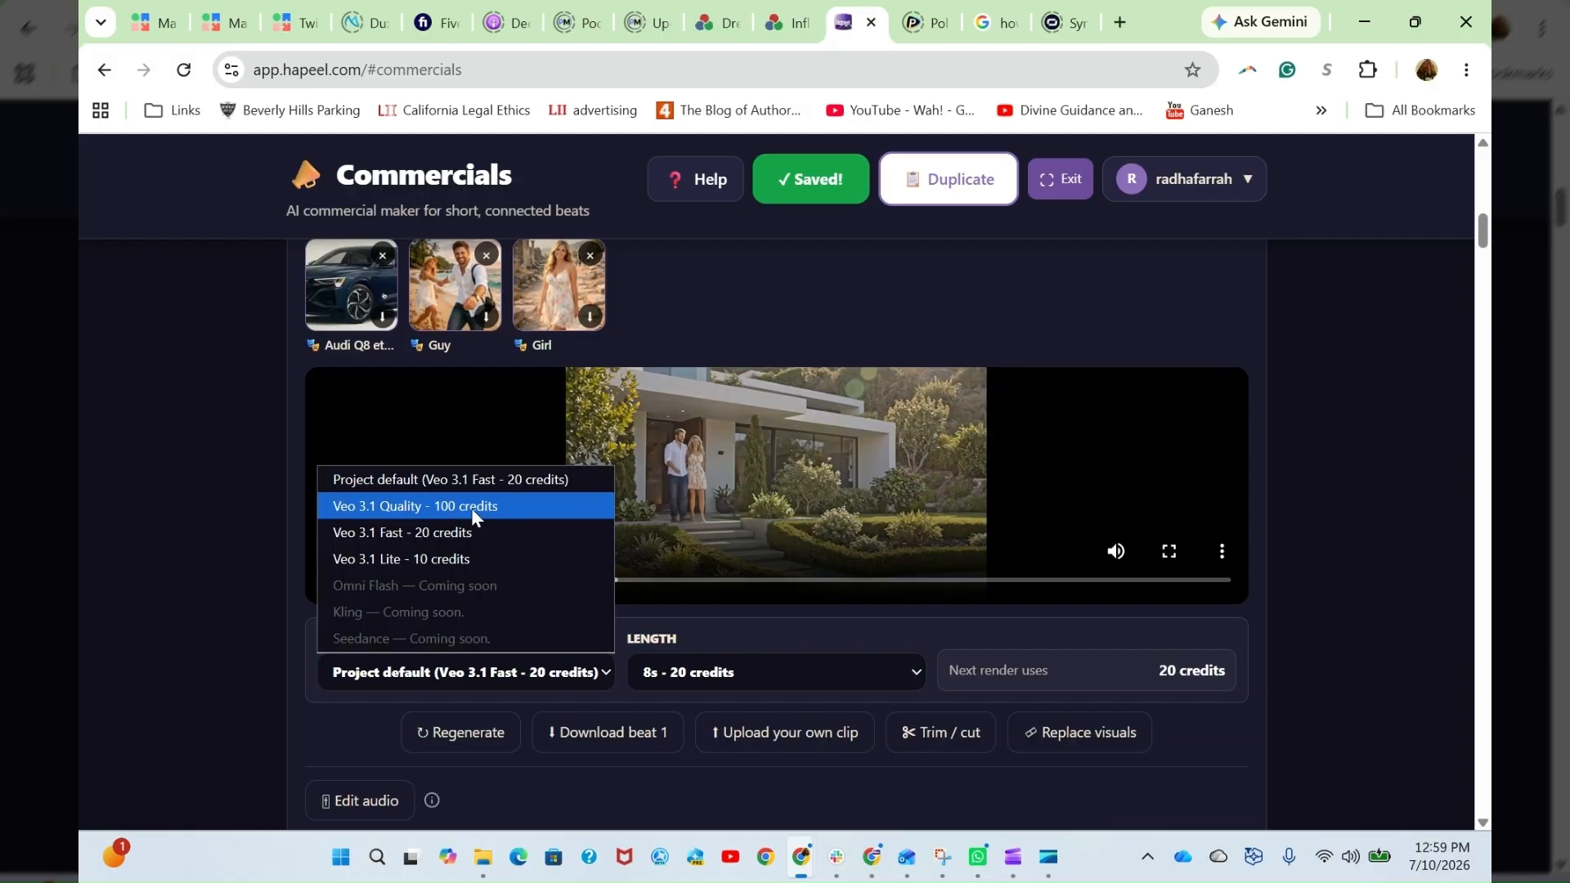
pyautogui.click(178, 566)
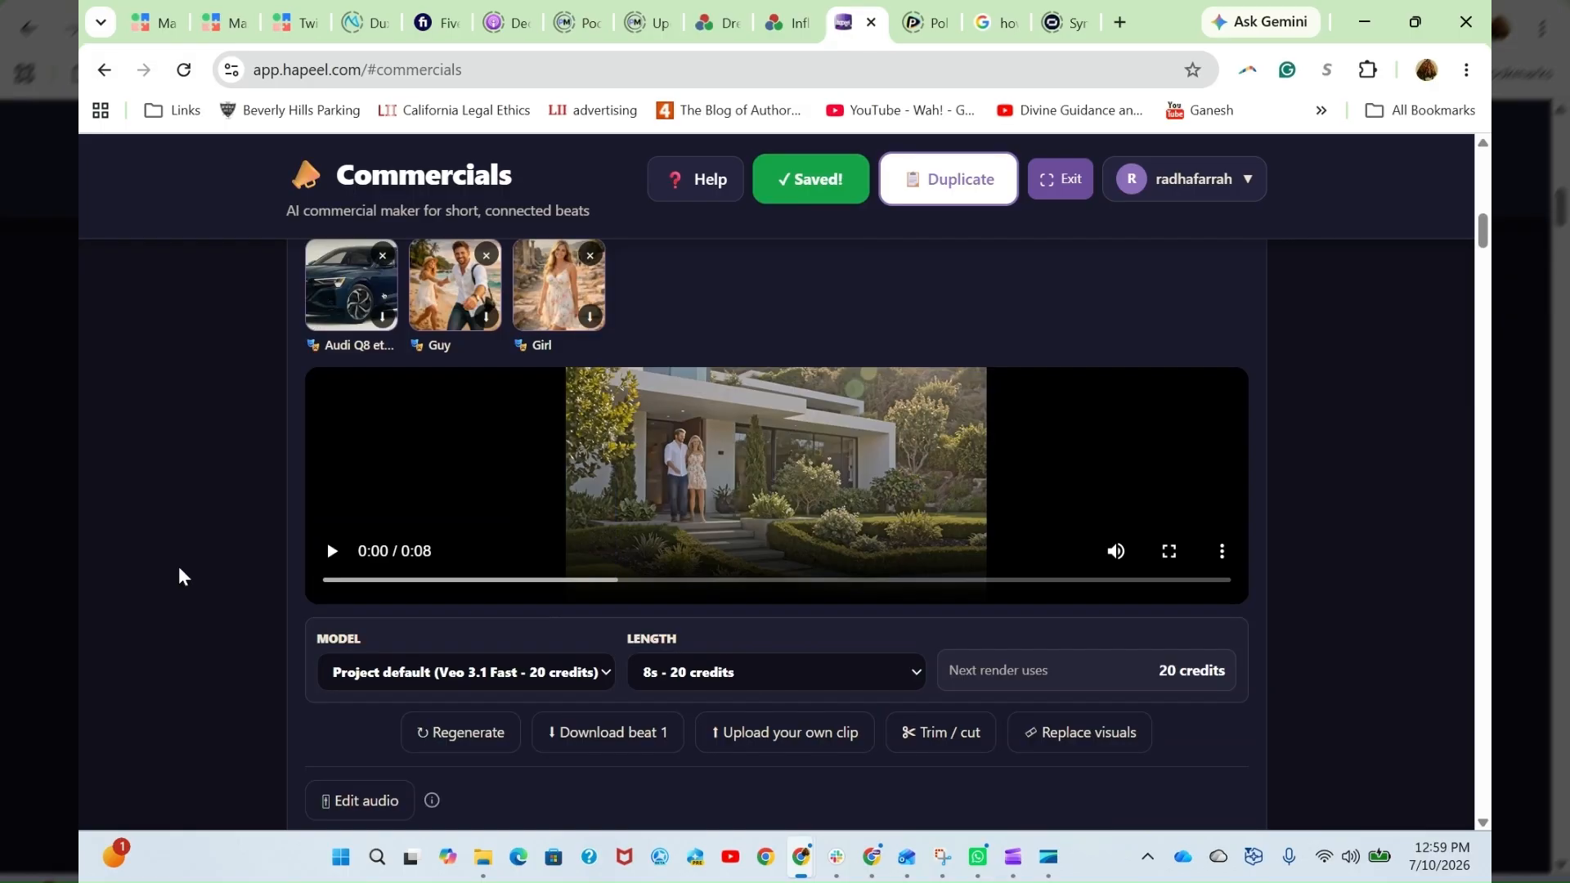
pyautogui.click(799, 674)
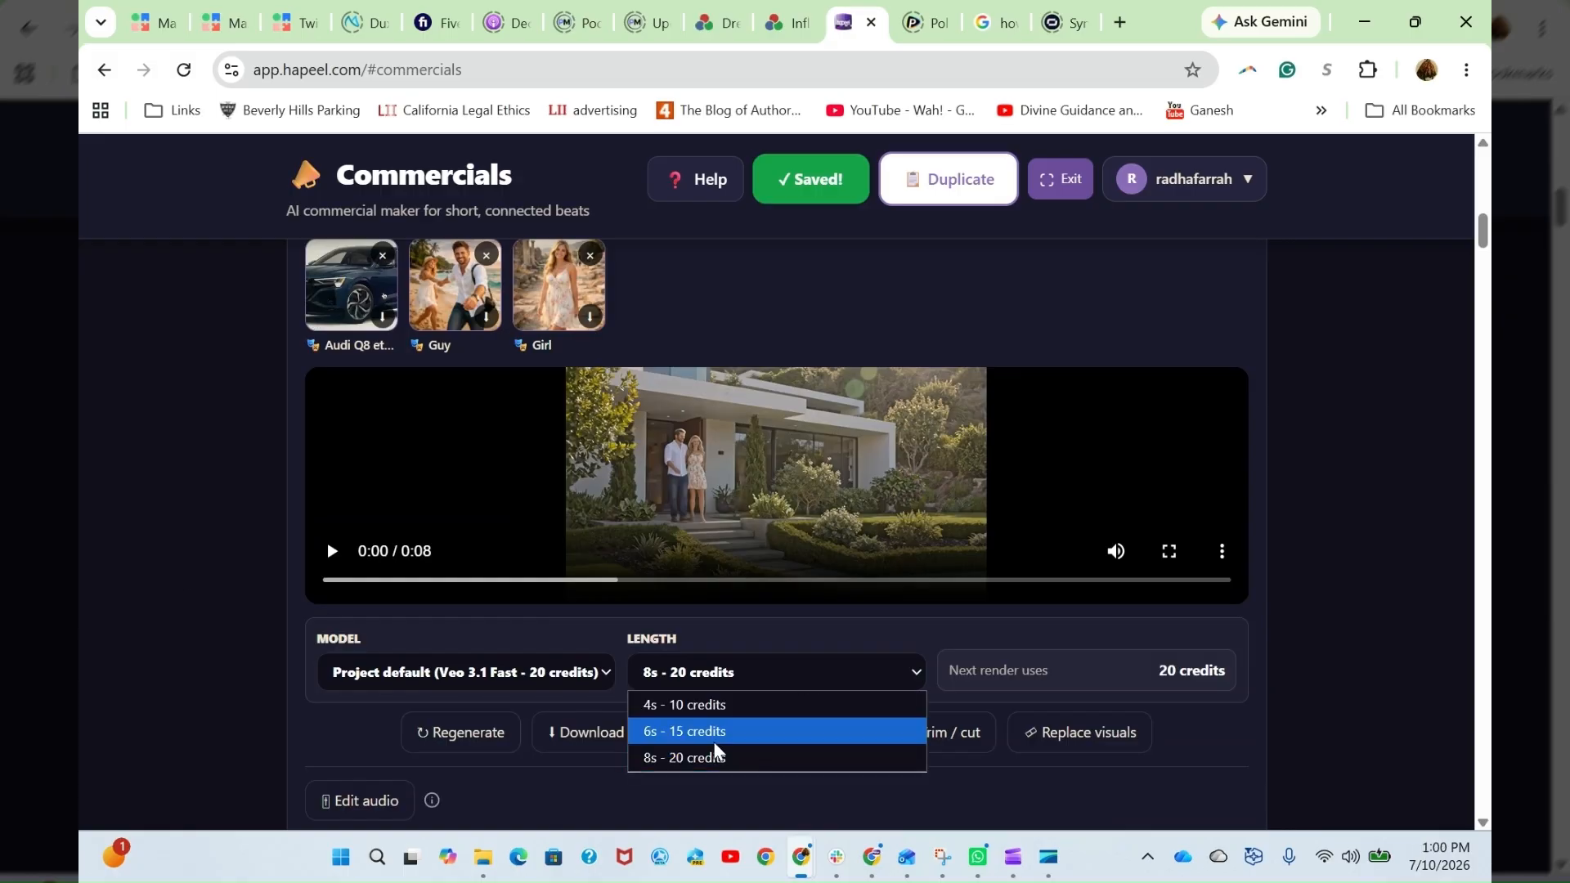
pyautogui.click(754, 757)
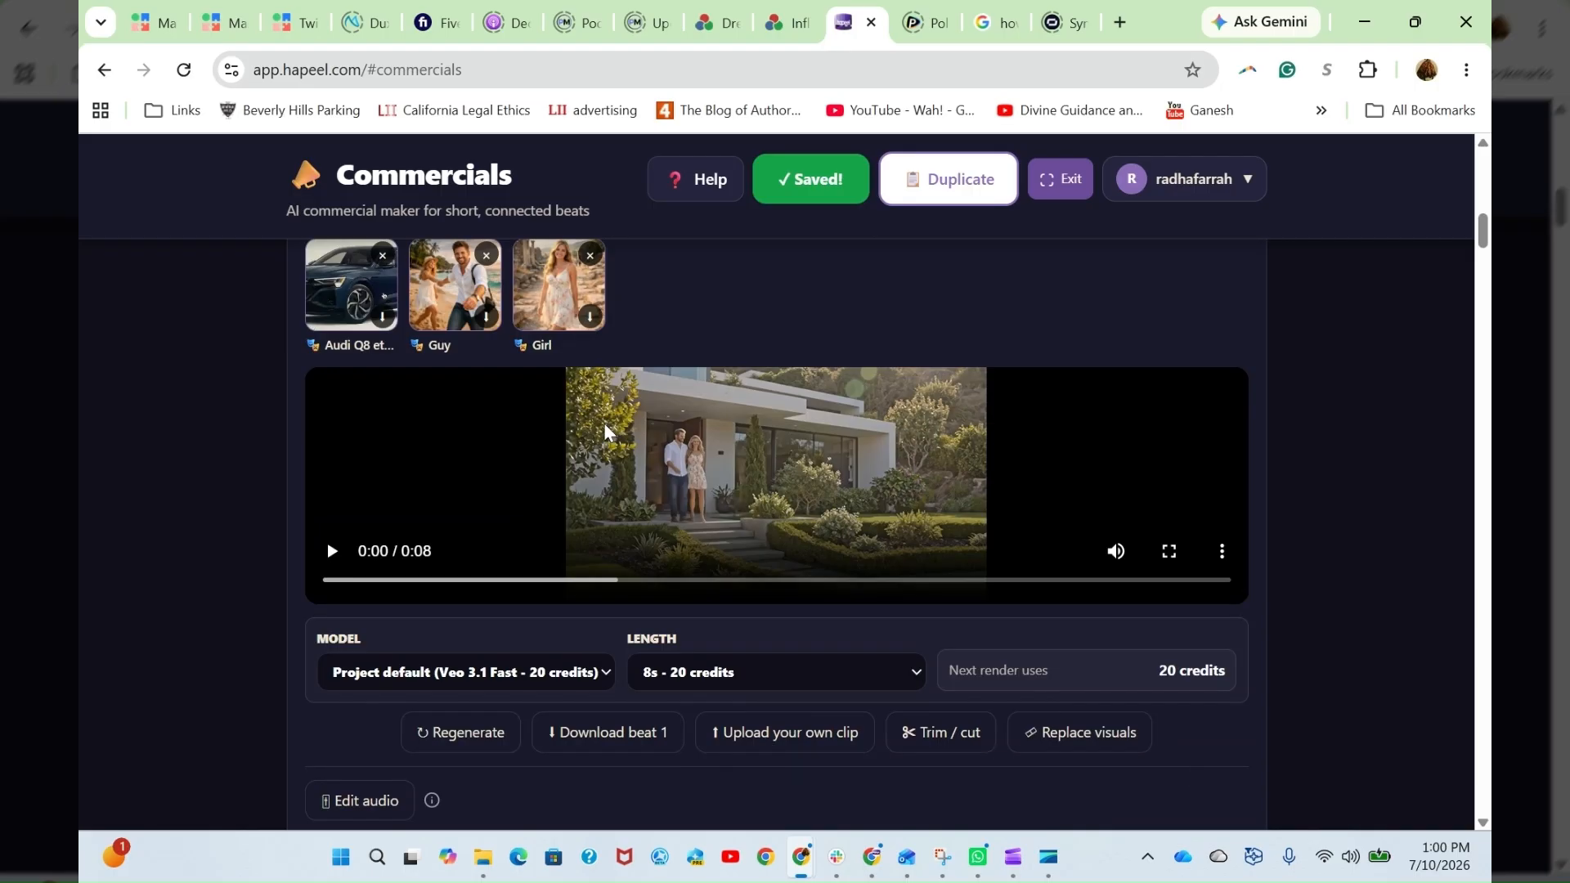
# - Open the trim and cut editor for Beat 1 and enable cutting a piece out of the middle
pyautogui.click(966, 733)
pyautogui.scroll(-2, 785, 636)
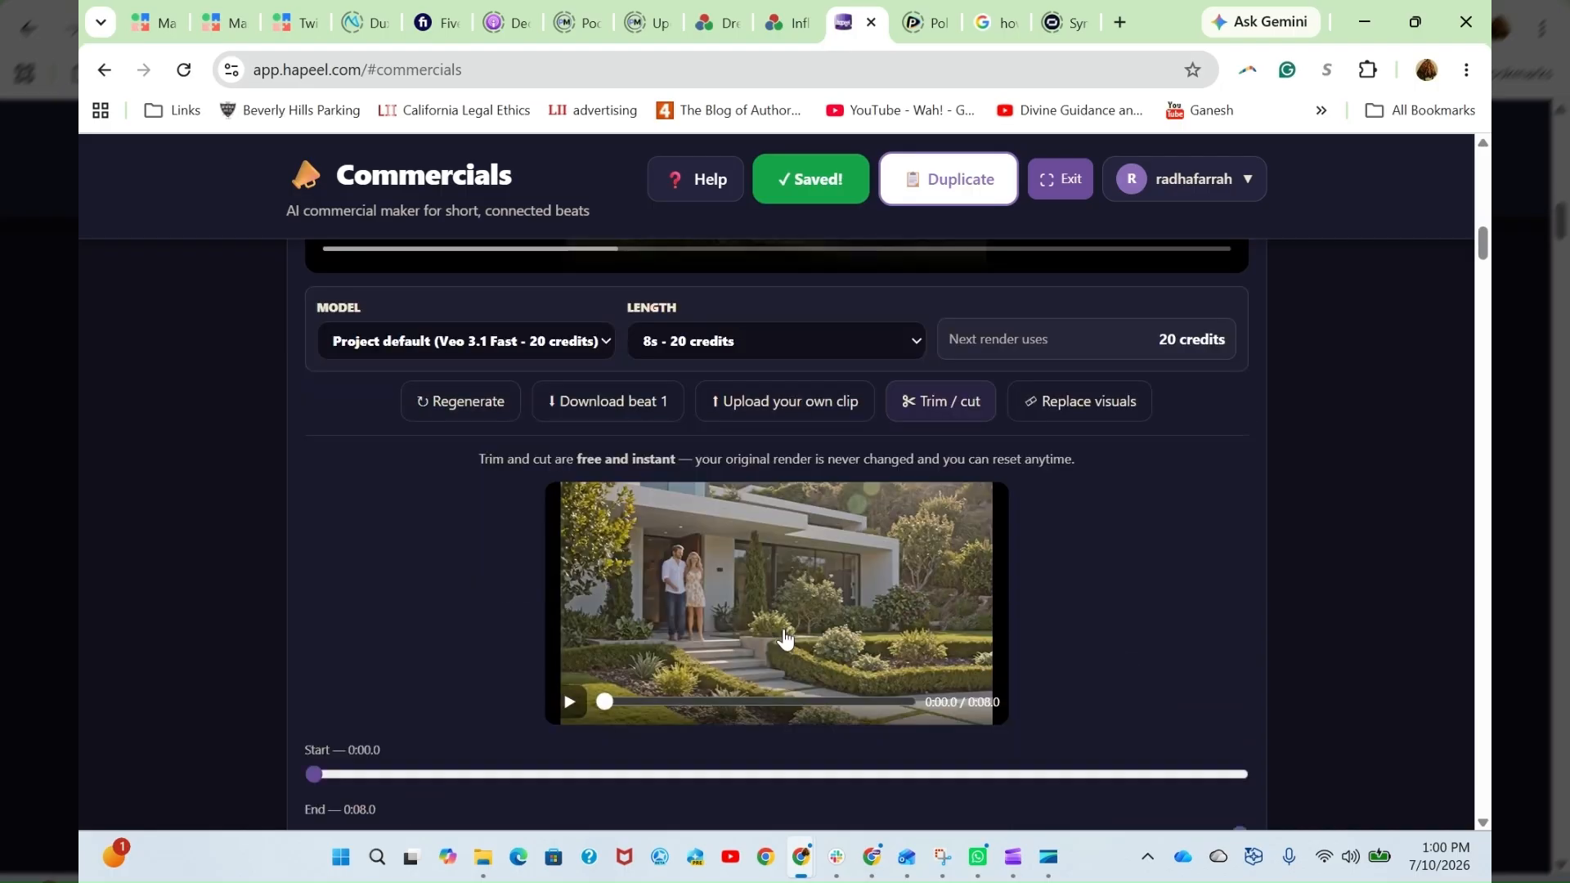
pyautogui.scroll(-1, 1150, 554)
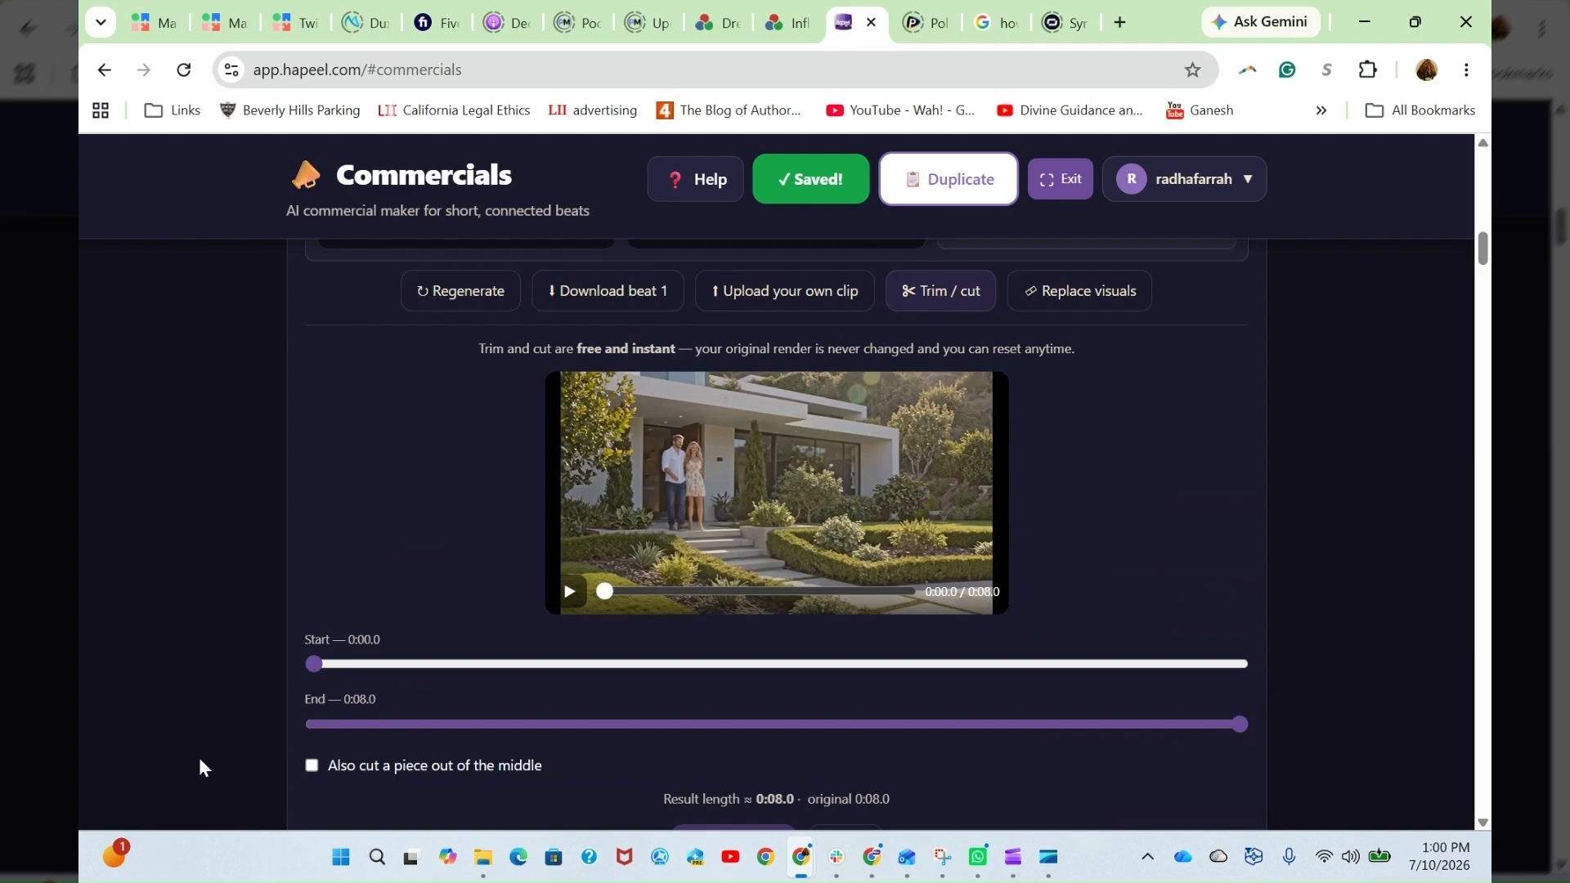
pyautogui.scroll(-1, 450, 661)
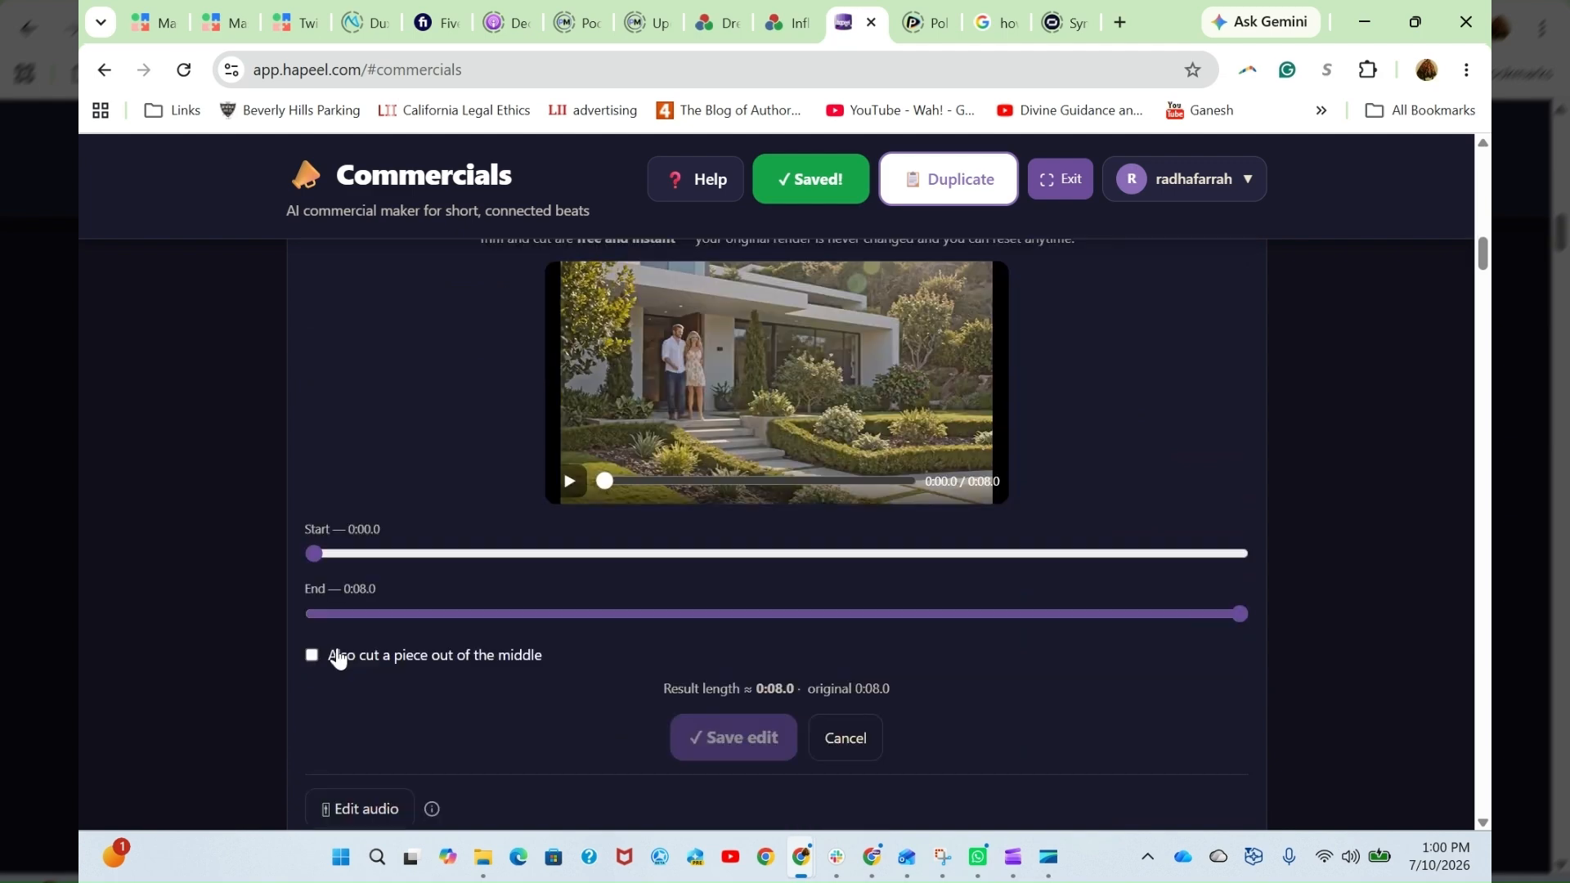
pyautogui.click(339, 657)
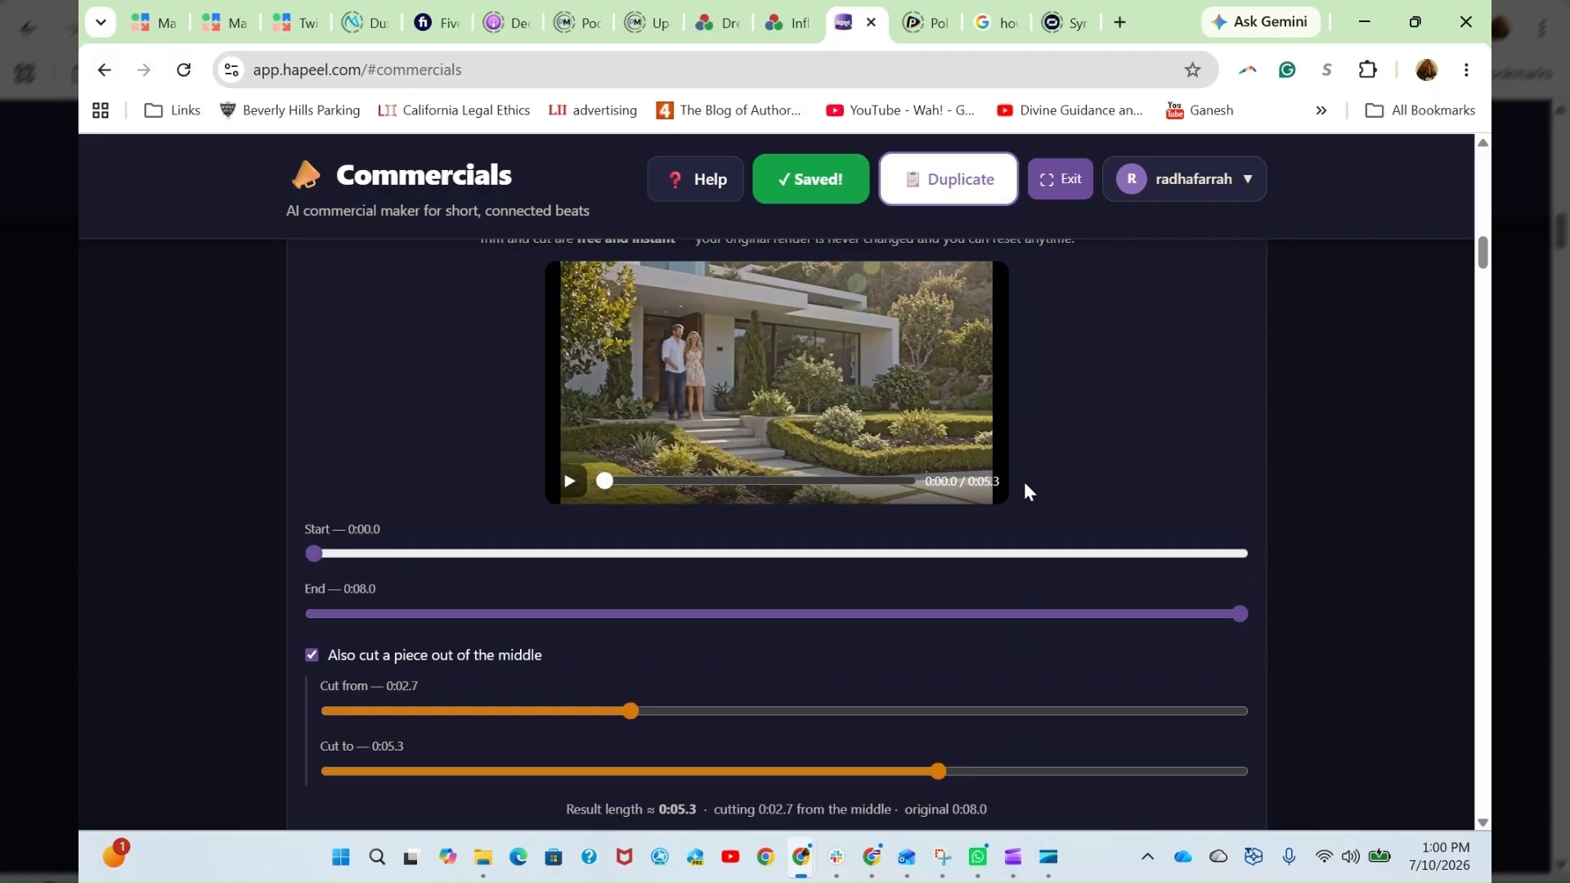
# - Look over Beat 1's trim and middle-cut range controls, and open the beat's audio editor
pyautogui.scroll(-1, 1024, 483)
pyautogui.scroll(3, 1101, 588)
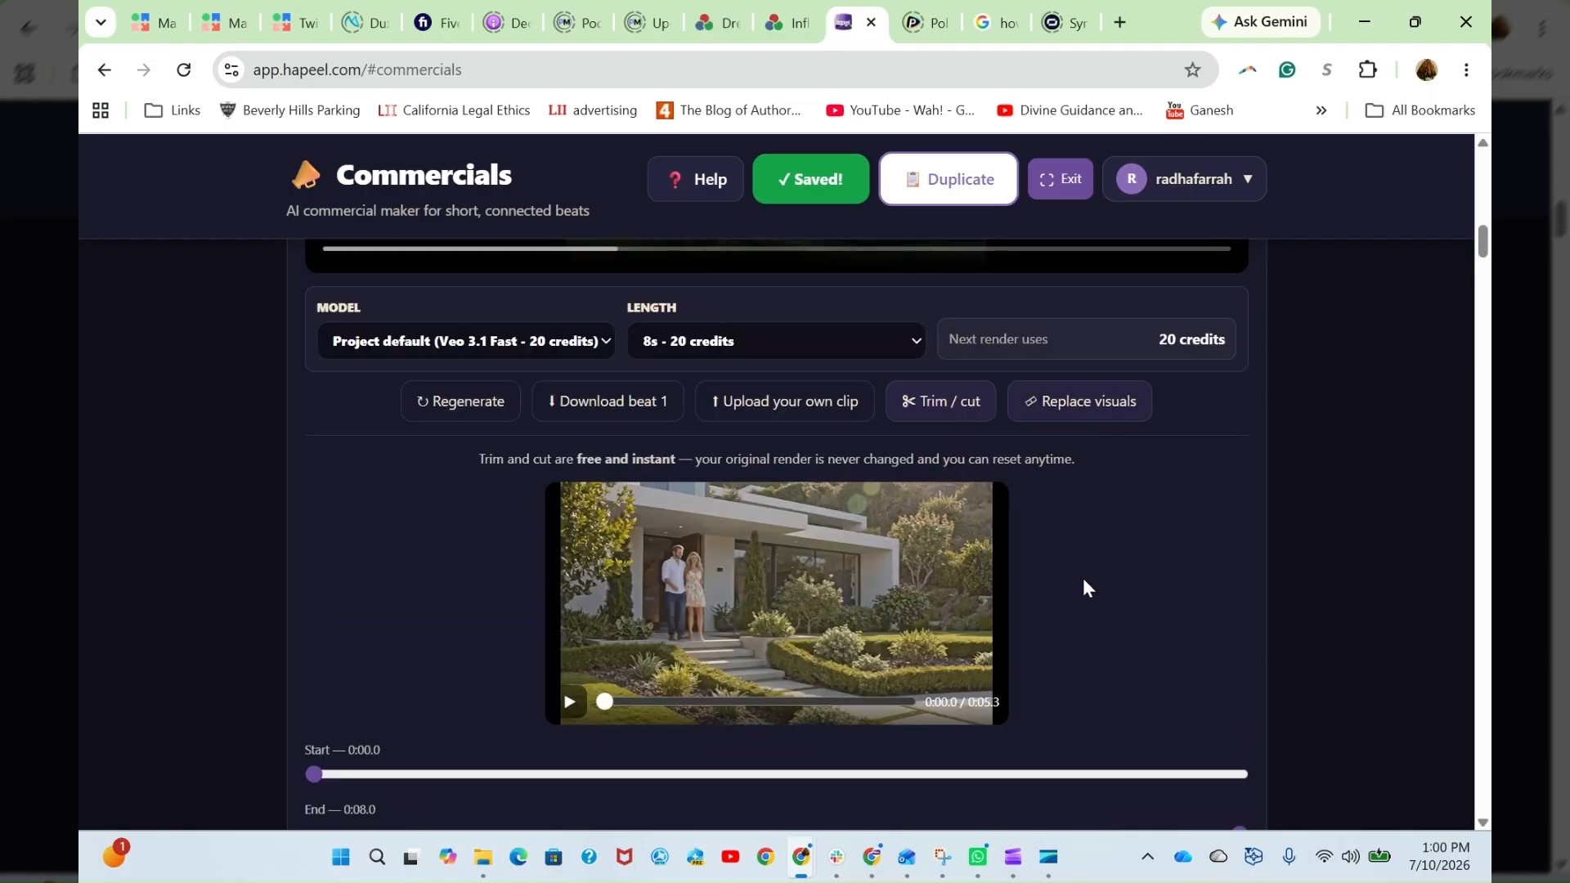
pyautogui.scroll(-3, 1137, 567)
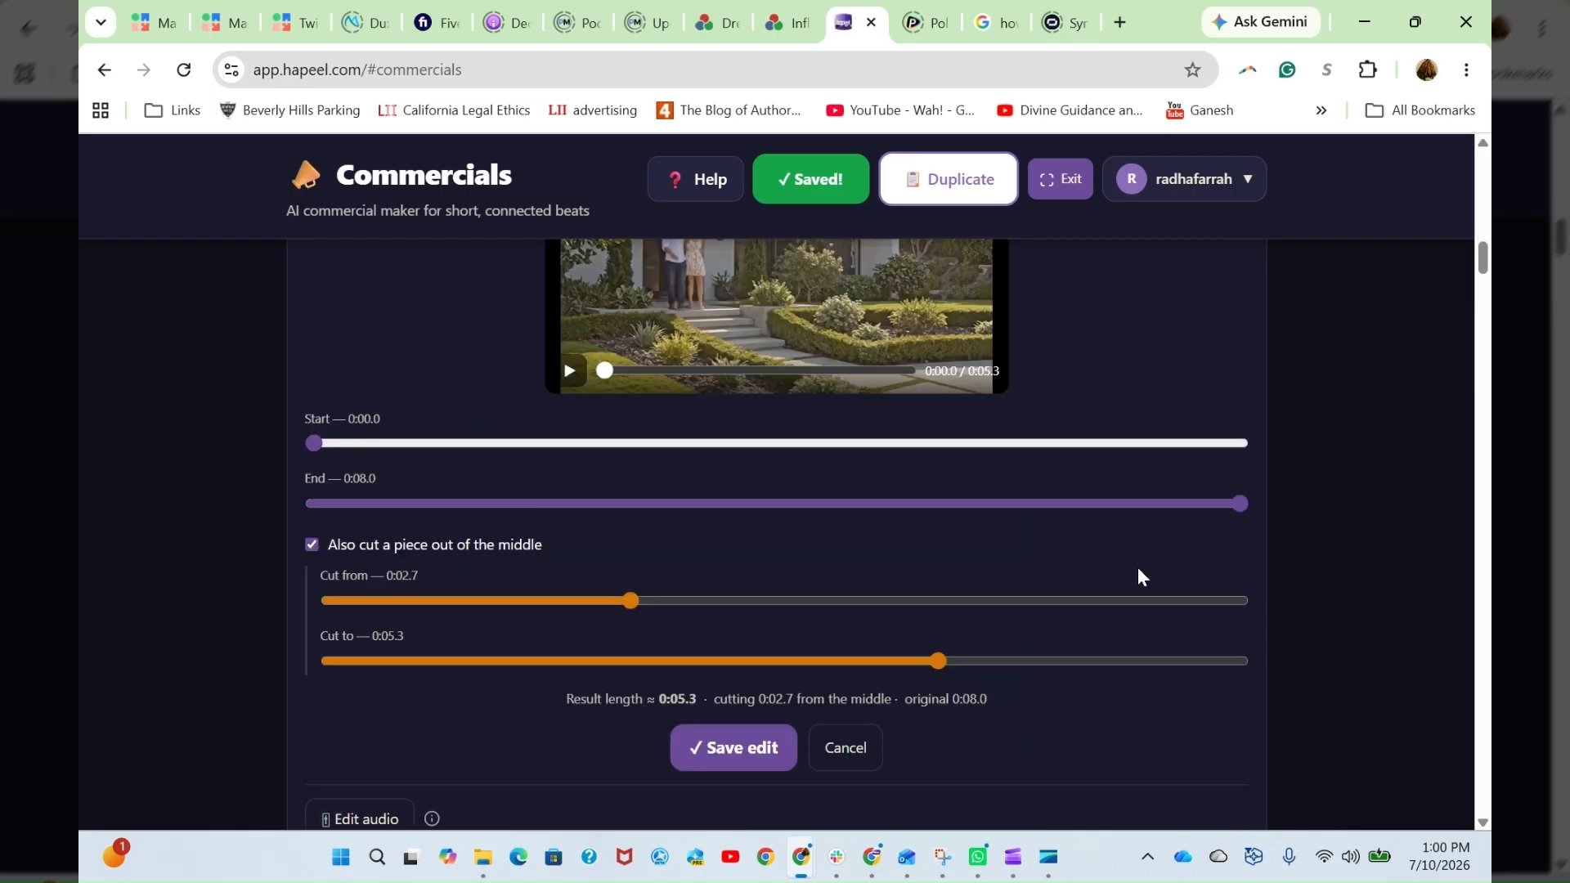
pyautogui.scroll(-1, 1153, 592)
pyautogui.scroll(2, 1145, 597)
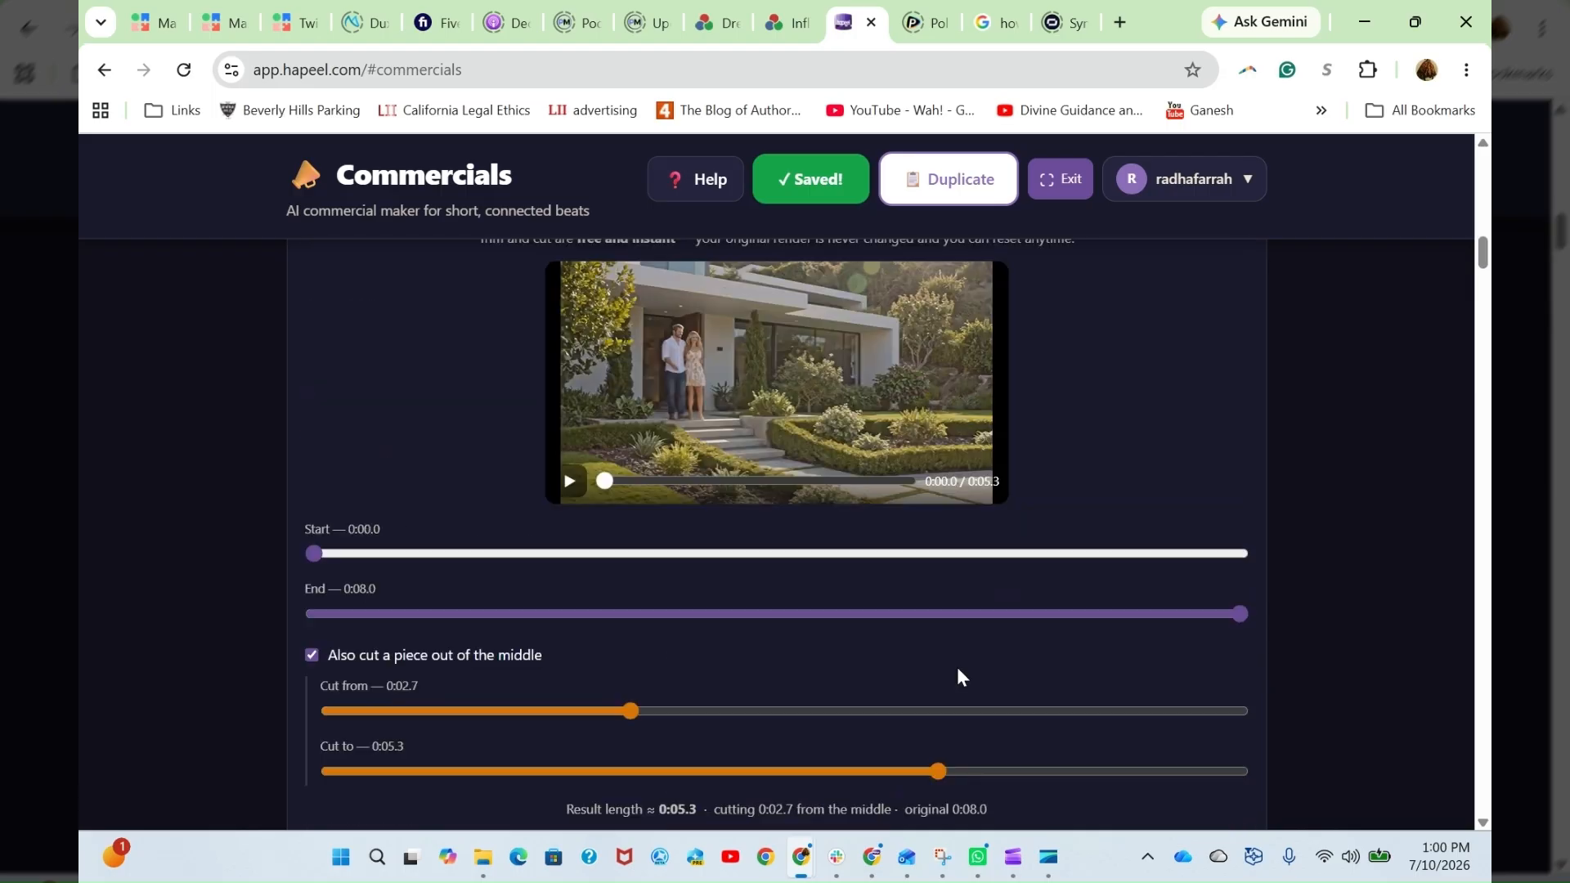
pyautogui.scroll(-3, 957, 671)
pyautogui.click(350, 601)
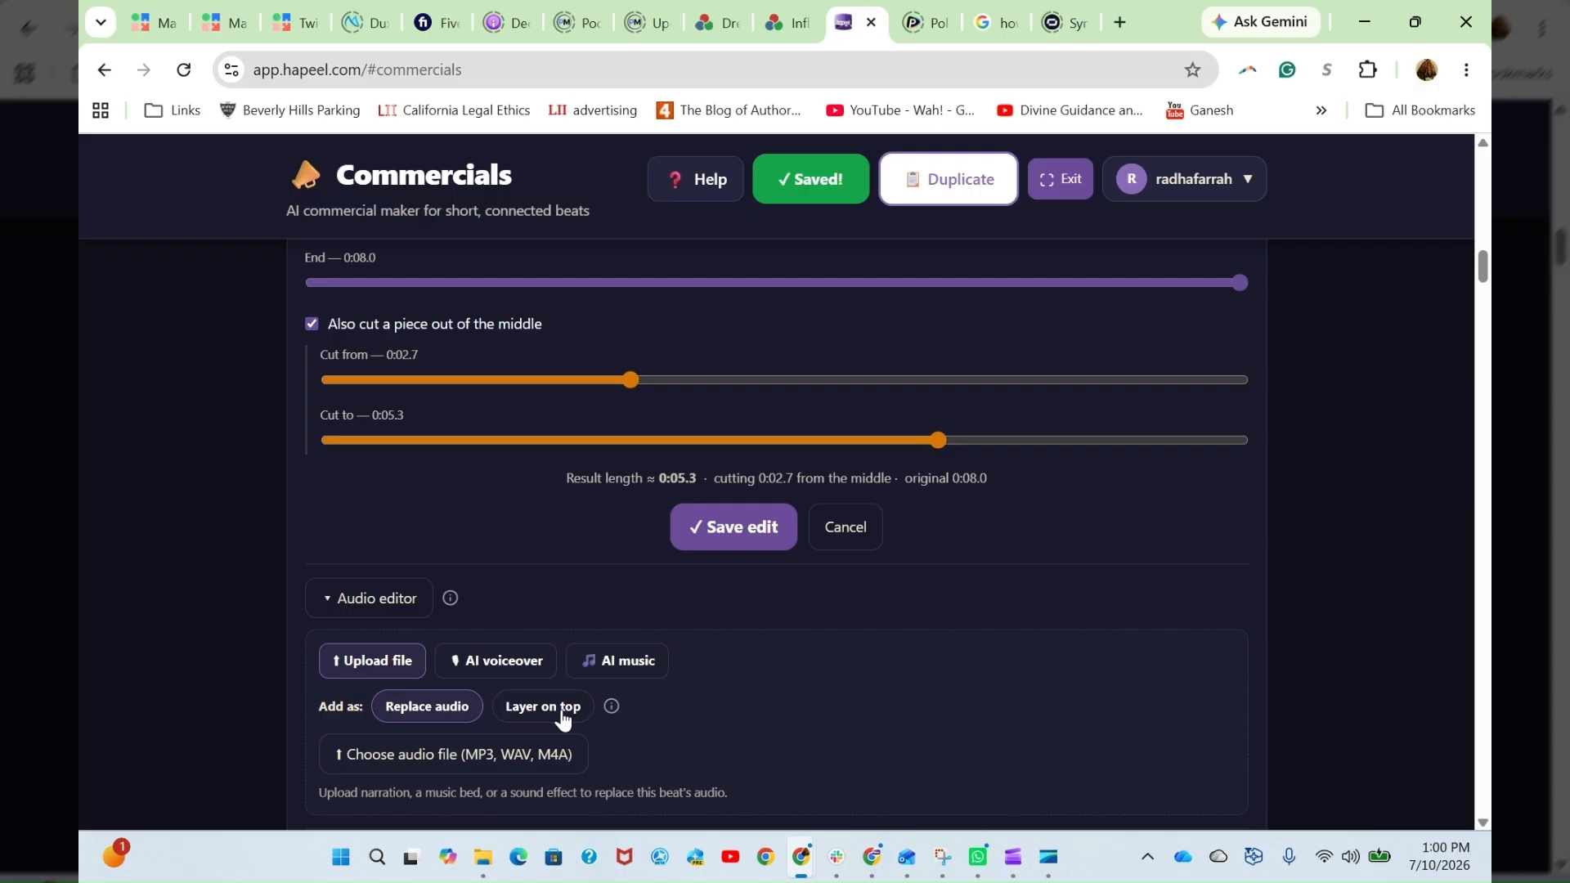
# - Cancel Beat 1's trim and middle-cut edit without saving it
pyautogui.scroll(-2, 752, 561)
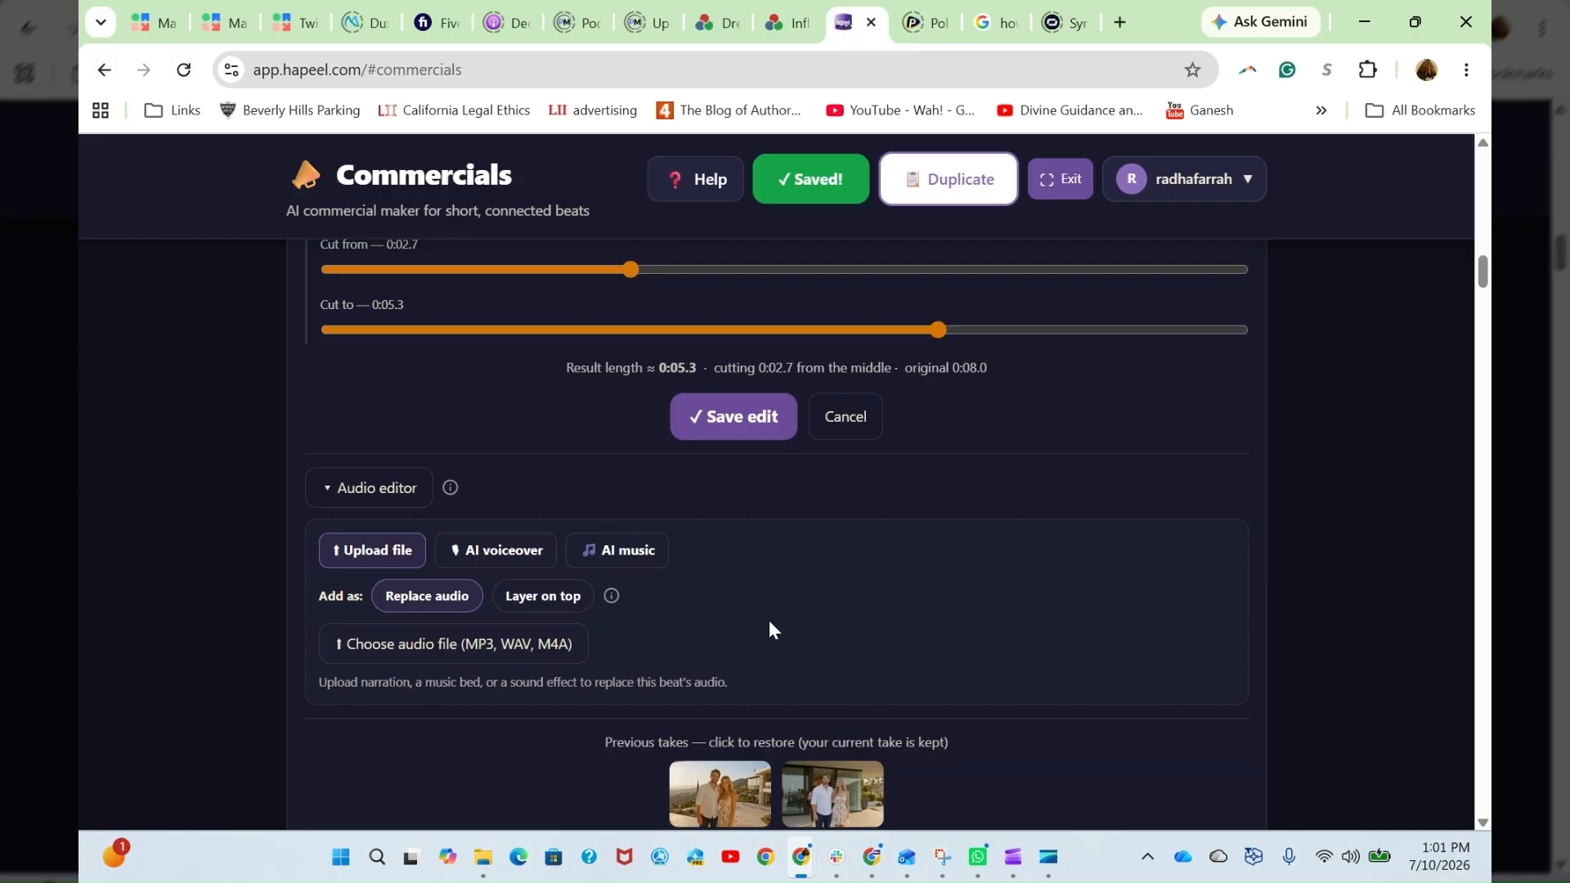
pyautogui.click(868, 426)
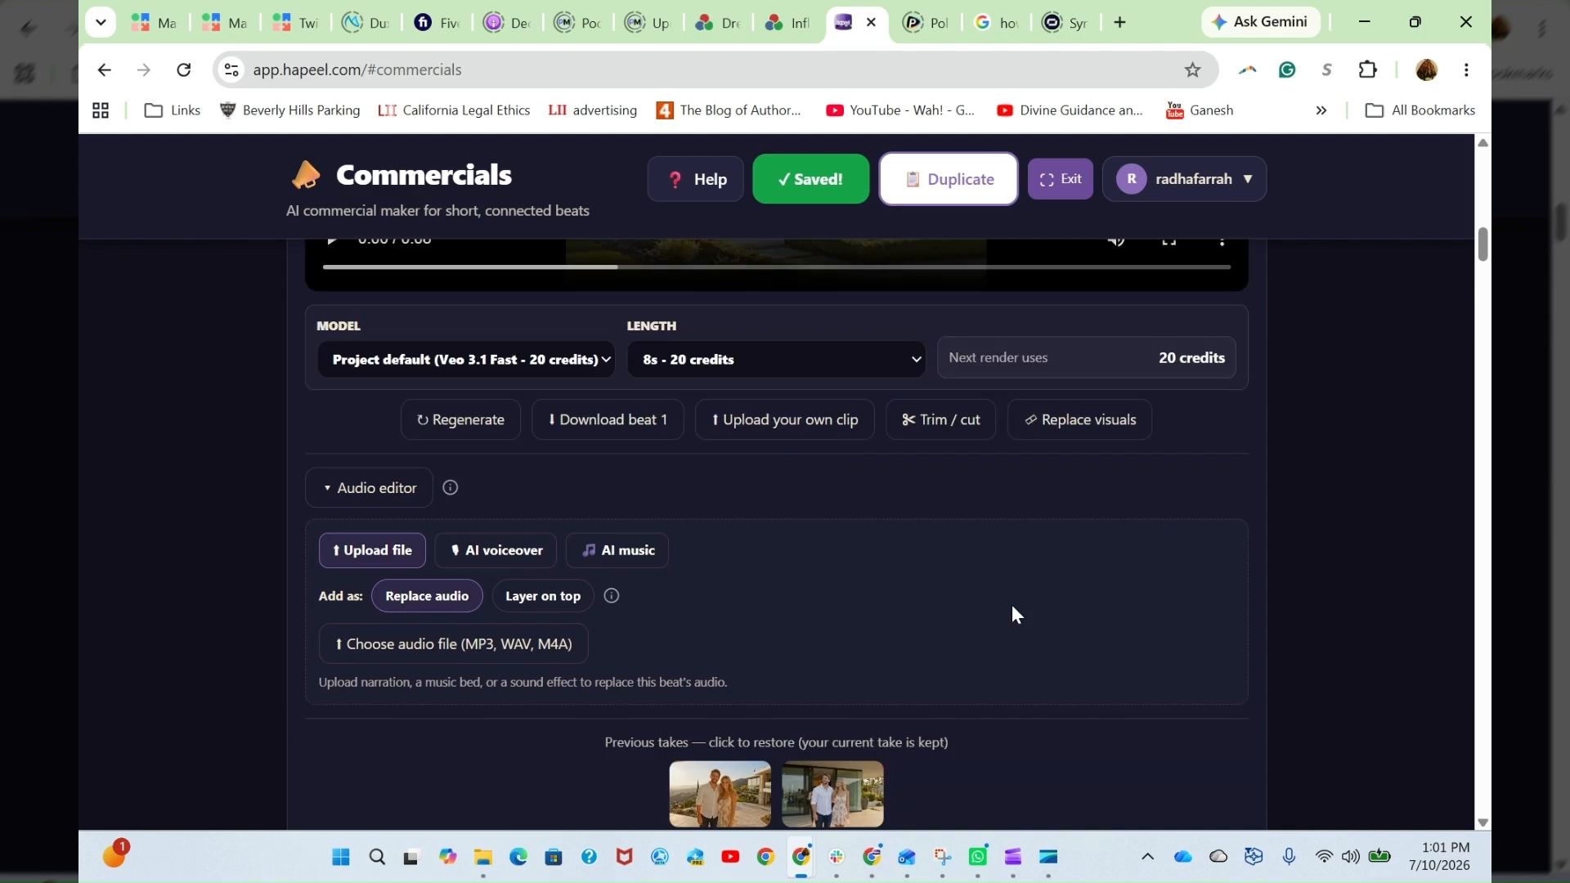
pyautogui.scroll(-4, 1069, 576)
pyautogui.scroll(1, 1069, 576)
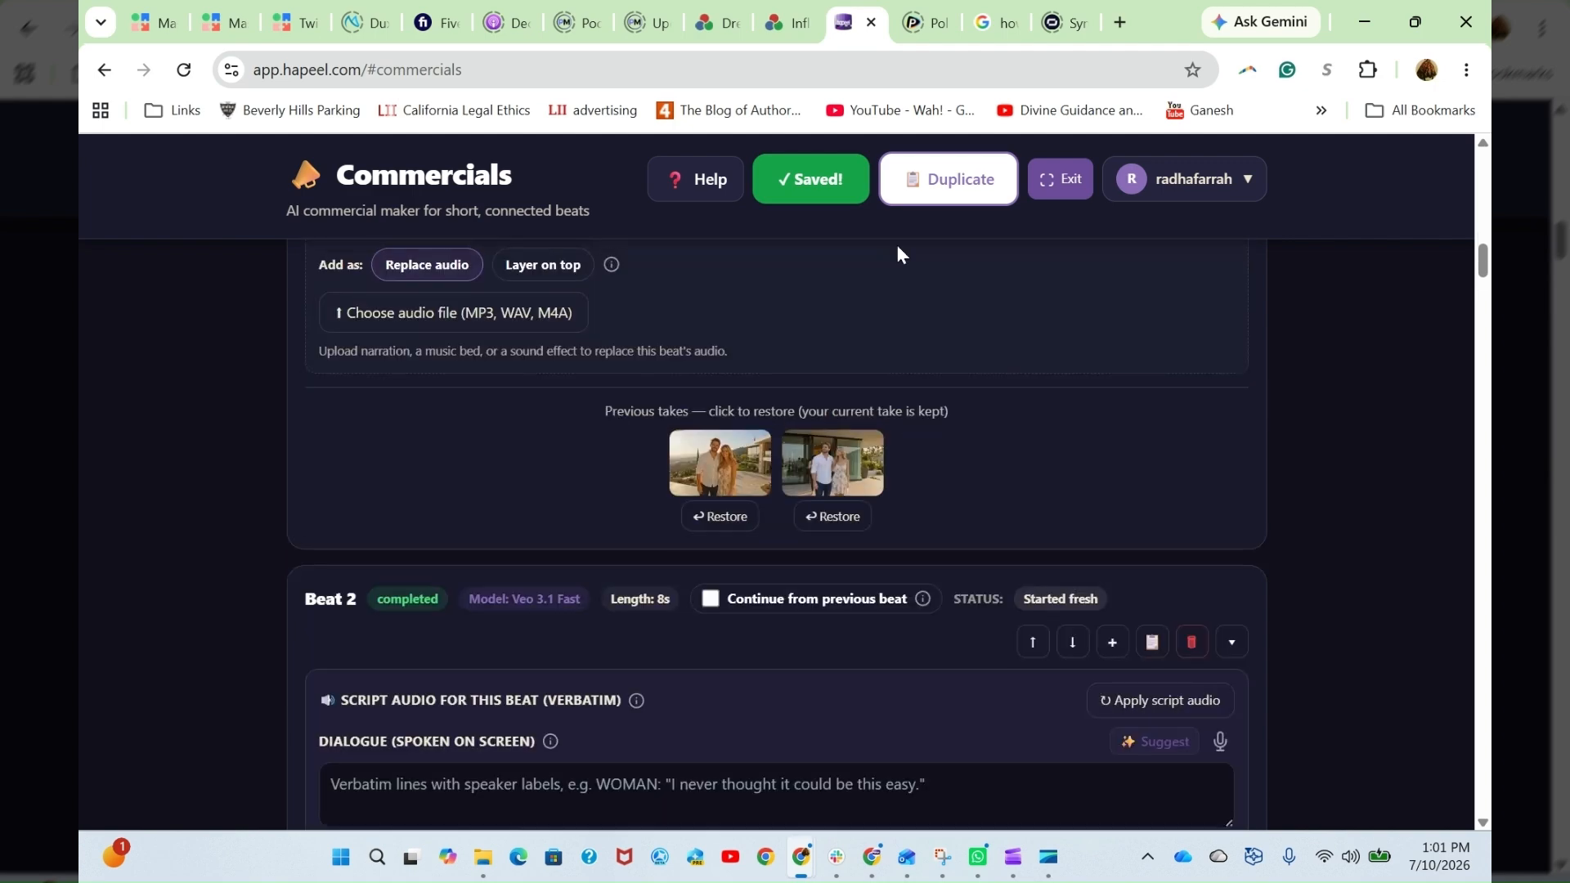
# - Set Beat 2 to continue from the previous beat and pin Beat 1's frame at 0:06.0 as its starting frame
pyautogui.scroll(-3, 862, 679)
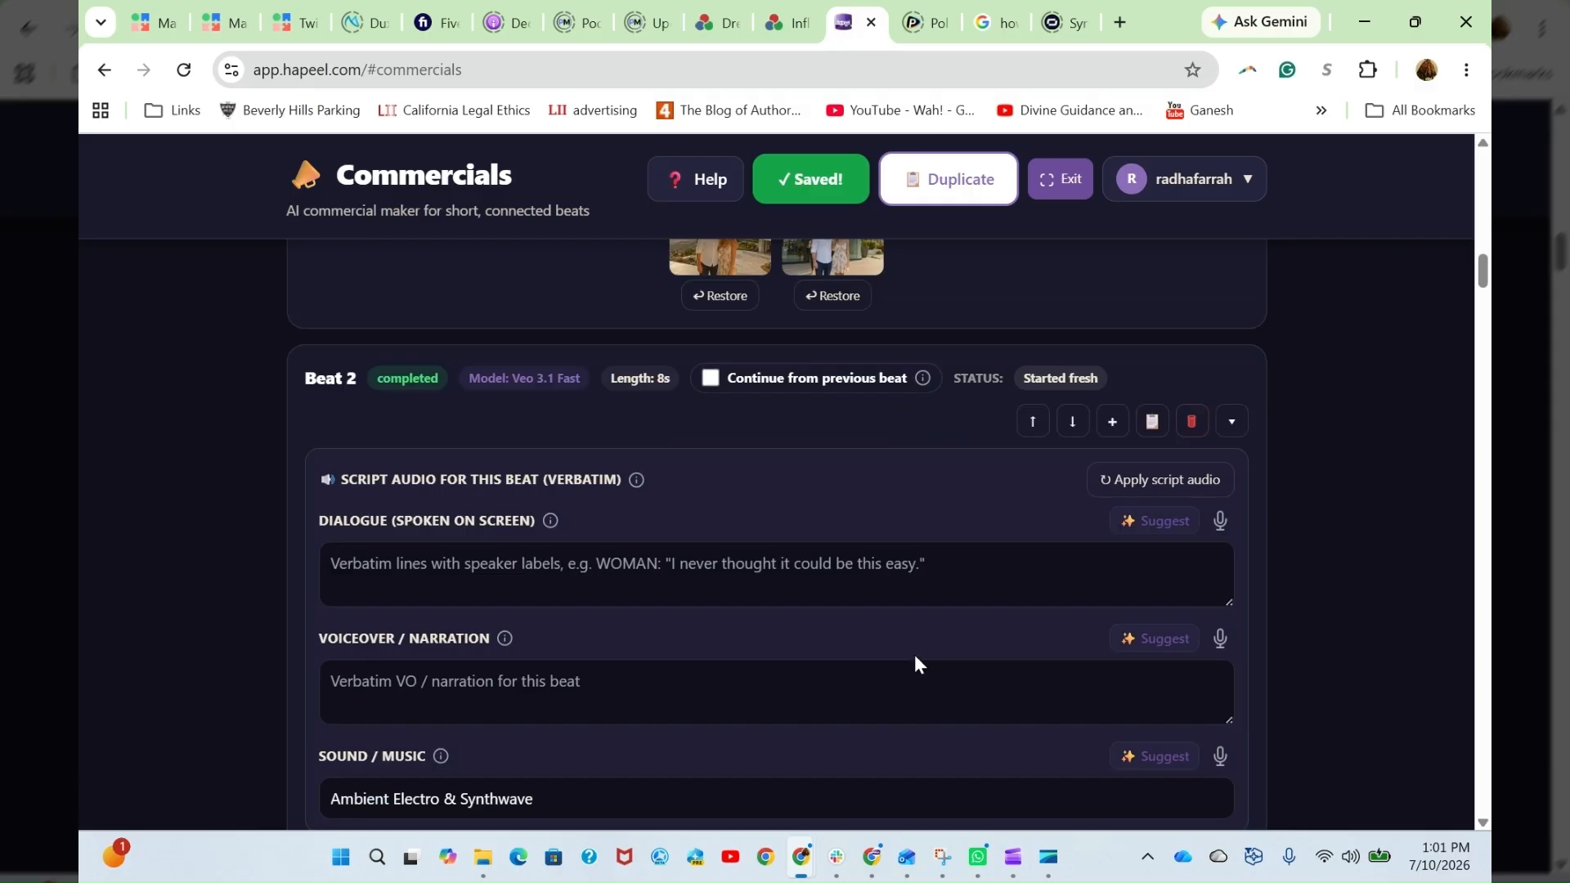
pyautogui.click(711, 380)
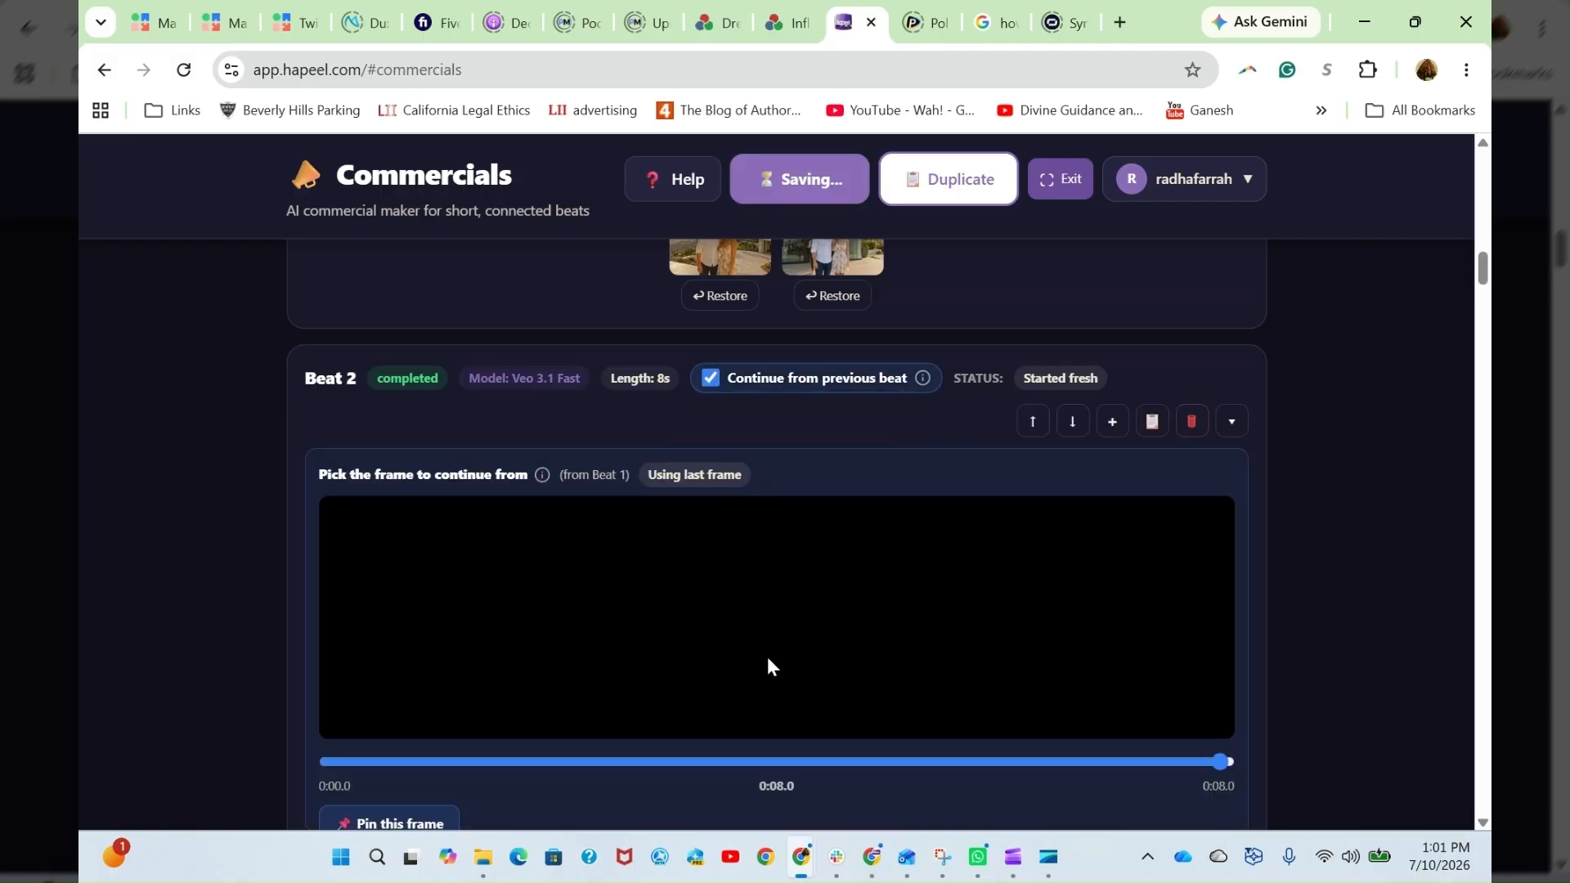
pyautogui.click(1059, 762)
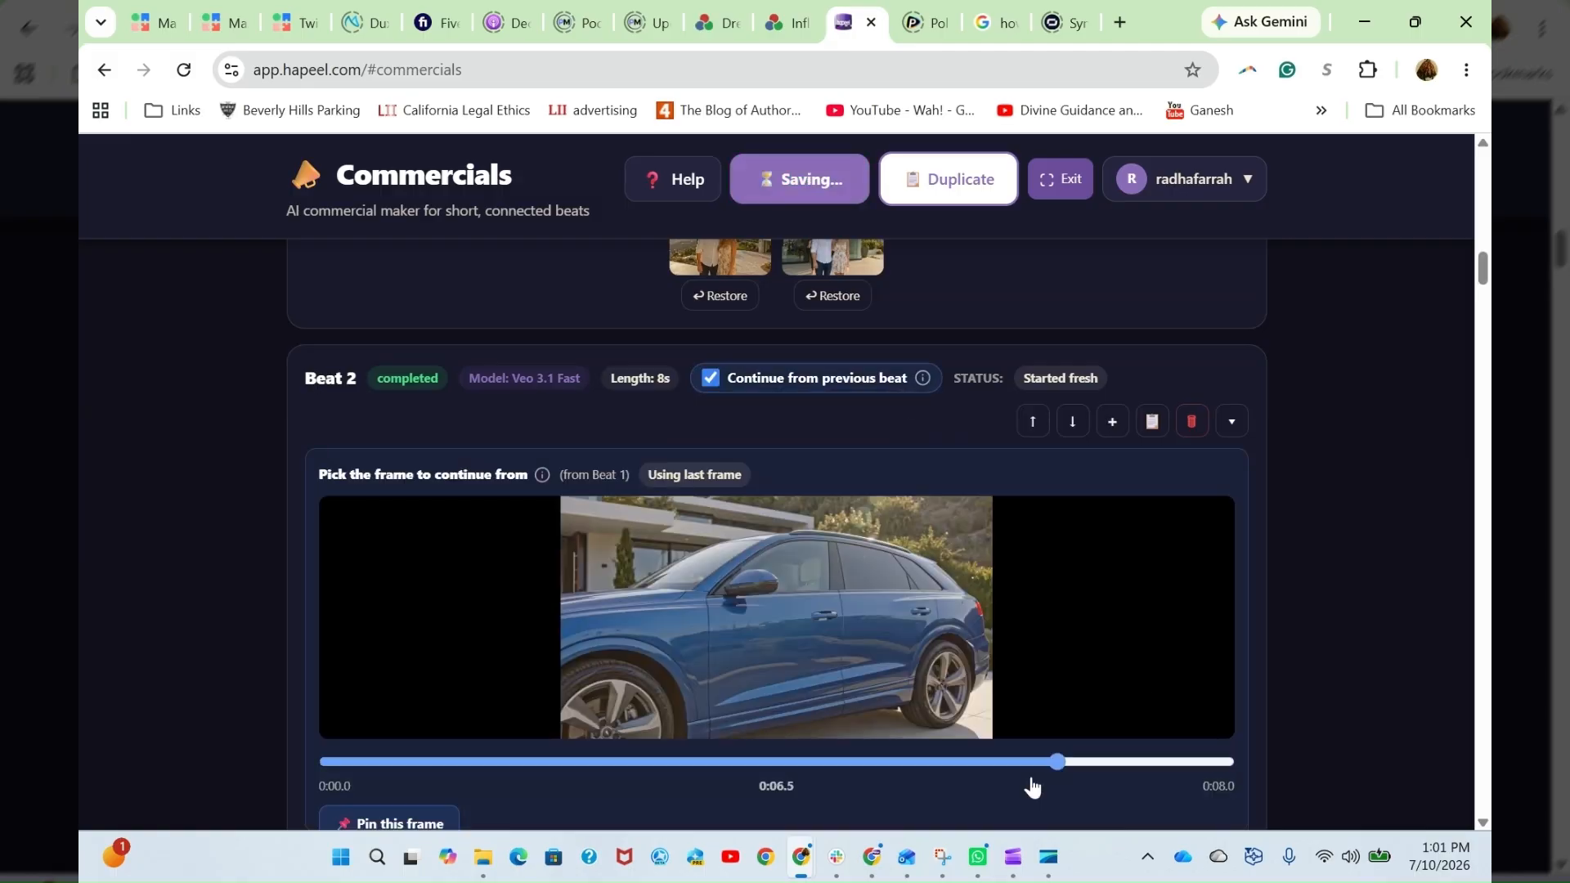
pyautogui.click(743, 762)
pyautogui.click(973, 769)
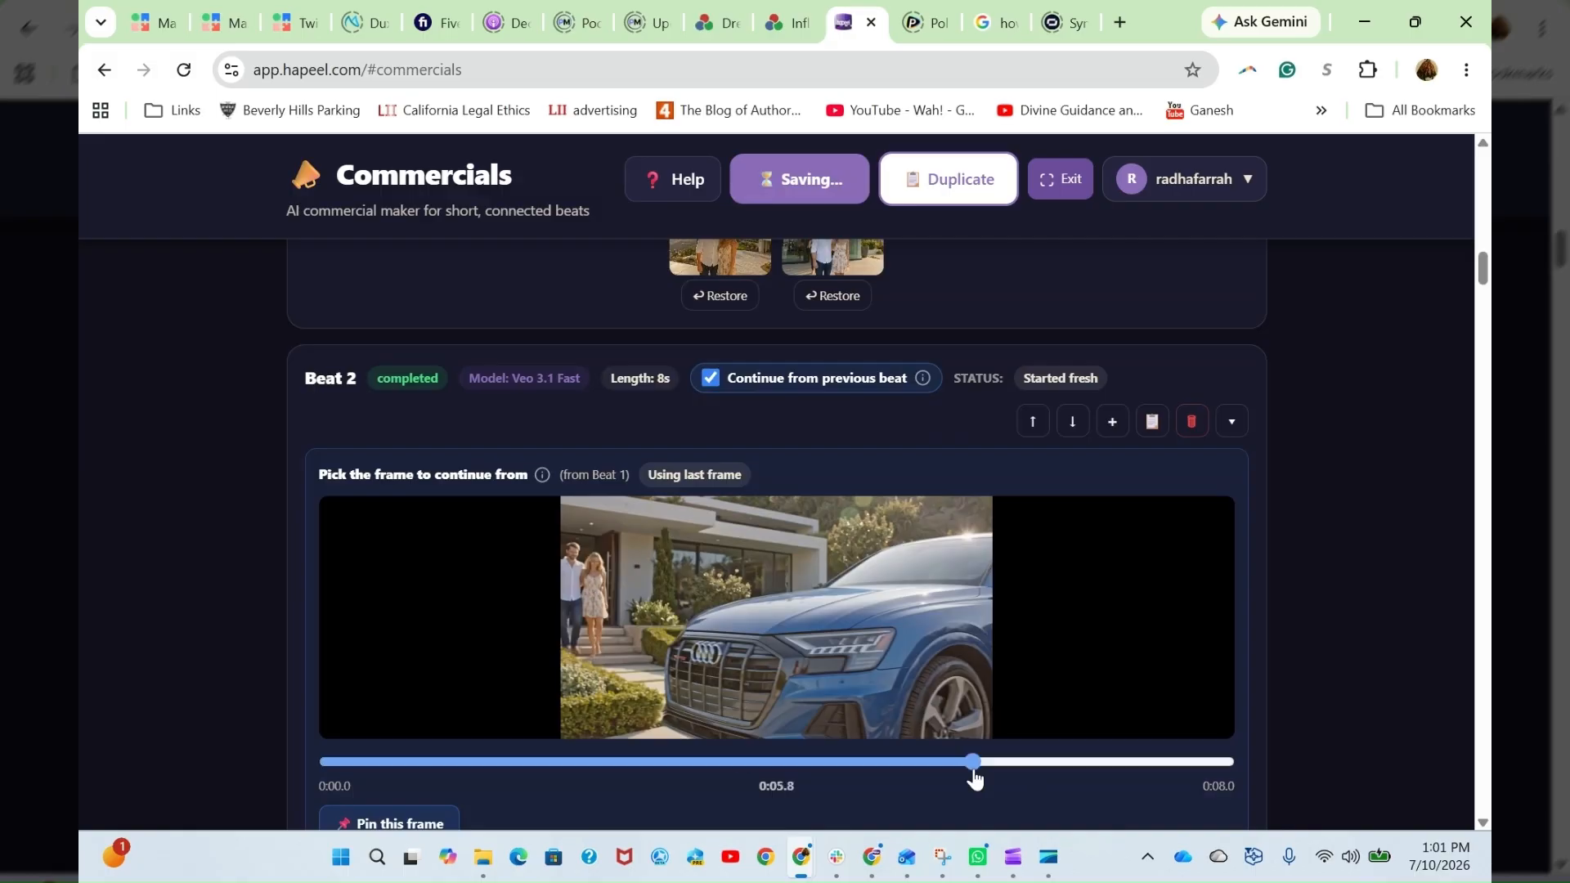
pyautogui.moveTo(975, 777); pyautogui.dragTo(996, 762)
pyautogui.scroll(-3, 423, 610)
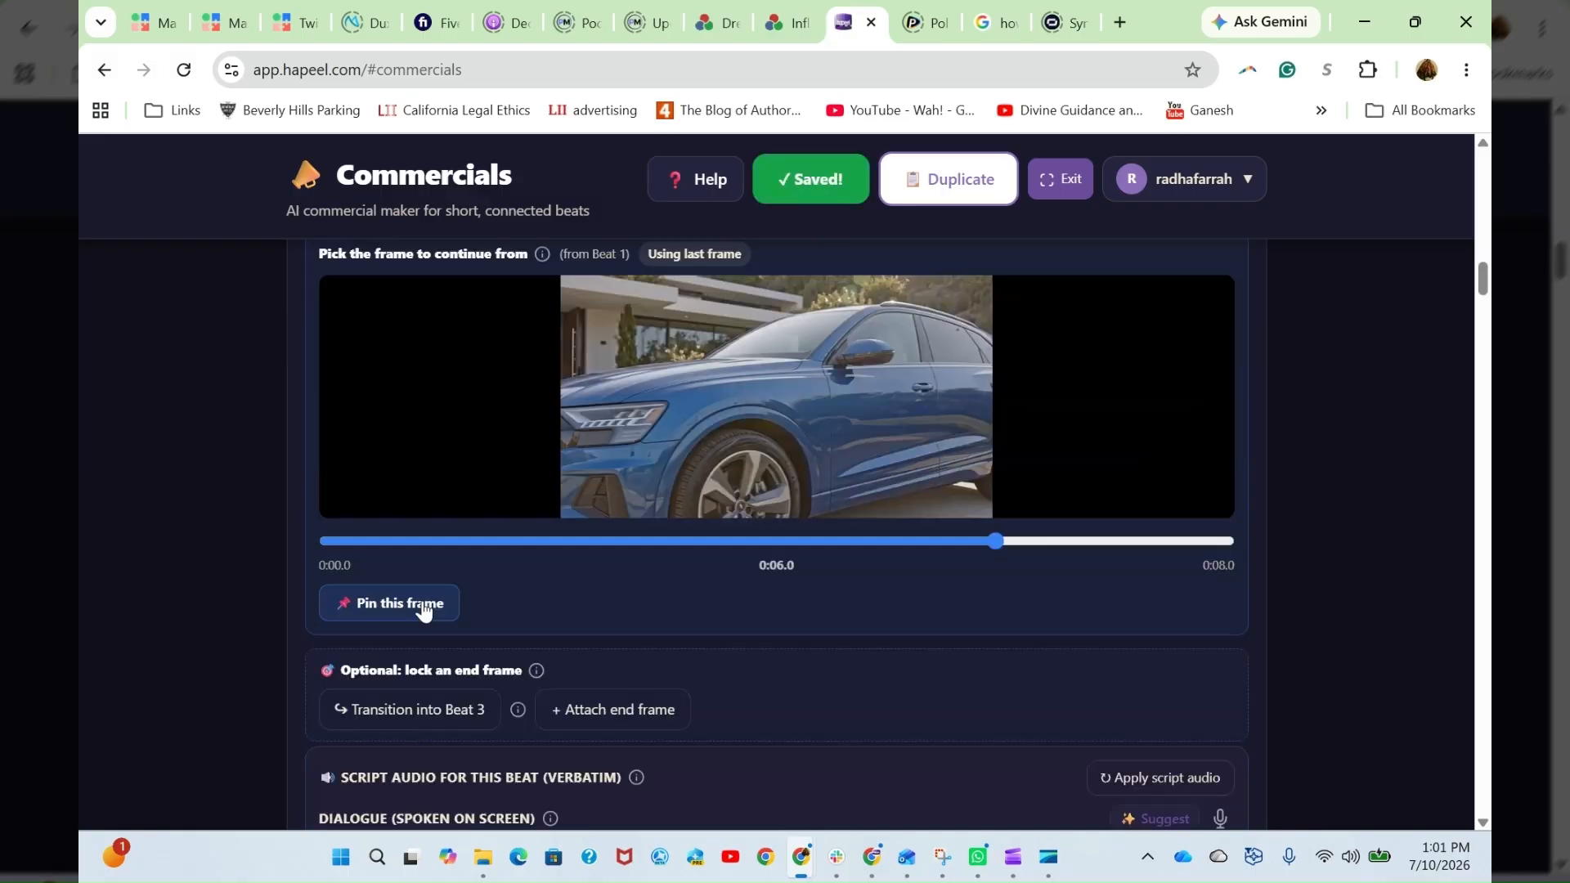
pyautogui.click(423, 611)
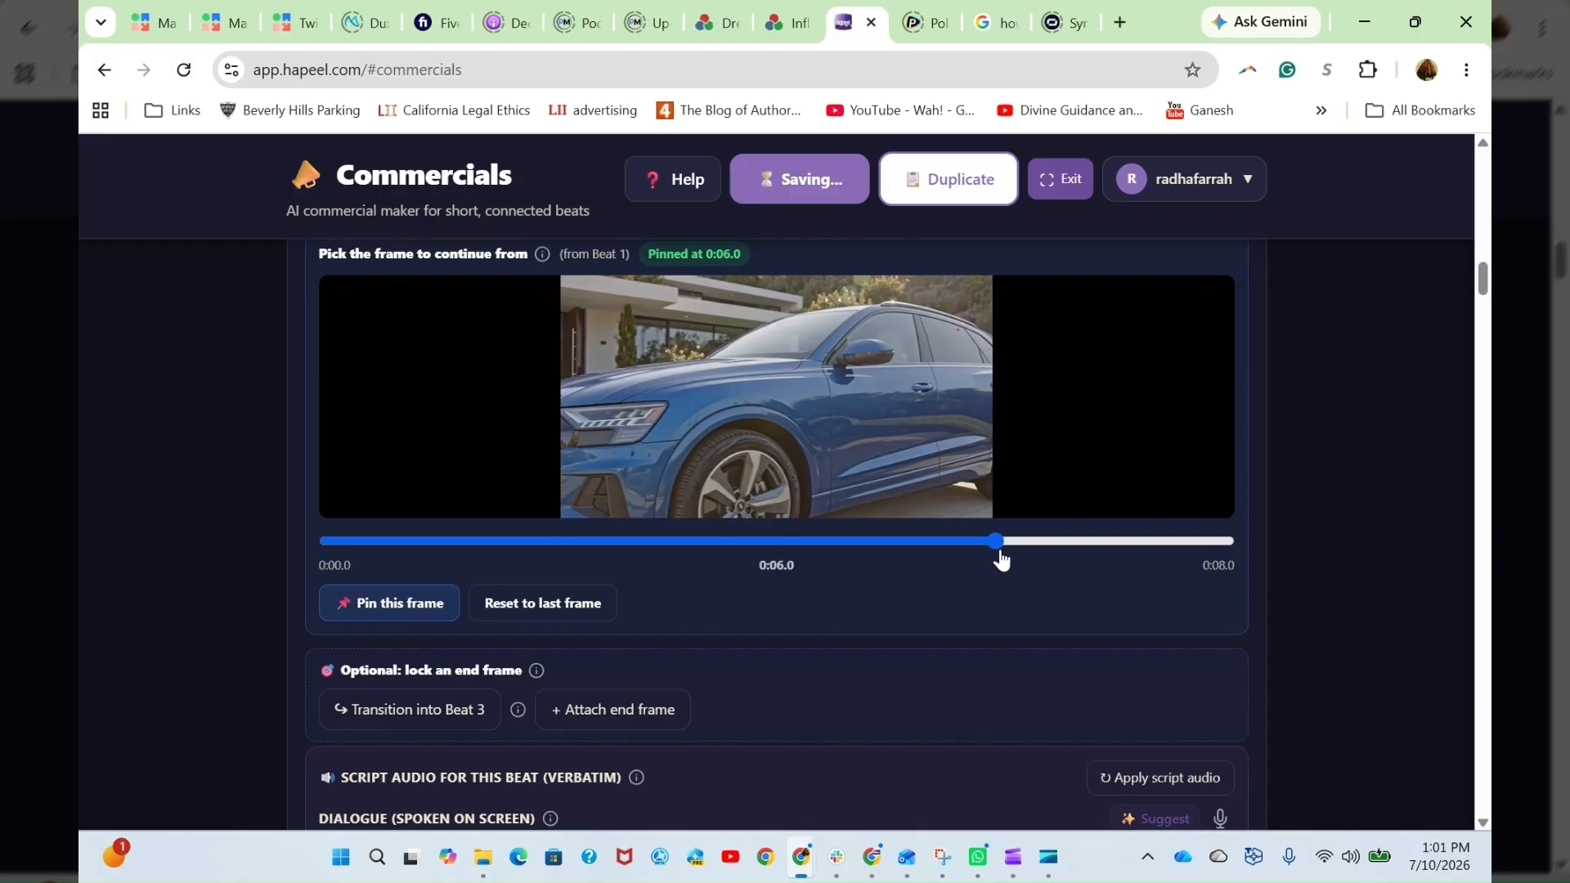
# - Preview Beat 1's frame at 0:08.0 without pinning it, and compare Beat 1's clip with Beat 2's continuation settings
pyautogui.moveTo(997, 541); pyautogui.dragTo(1233, 541)
pyautogui.scroll(4, 1161, 424)
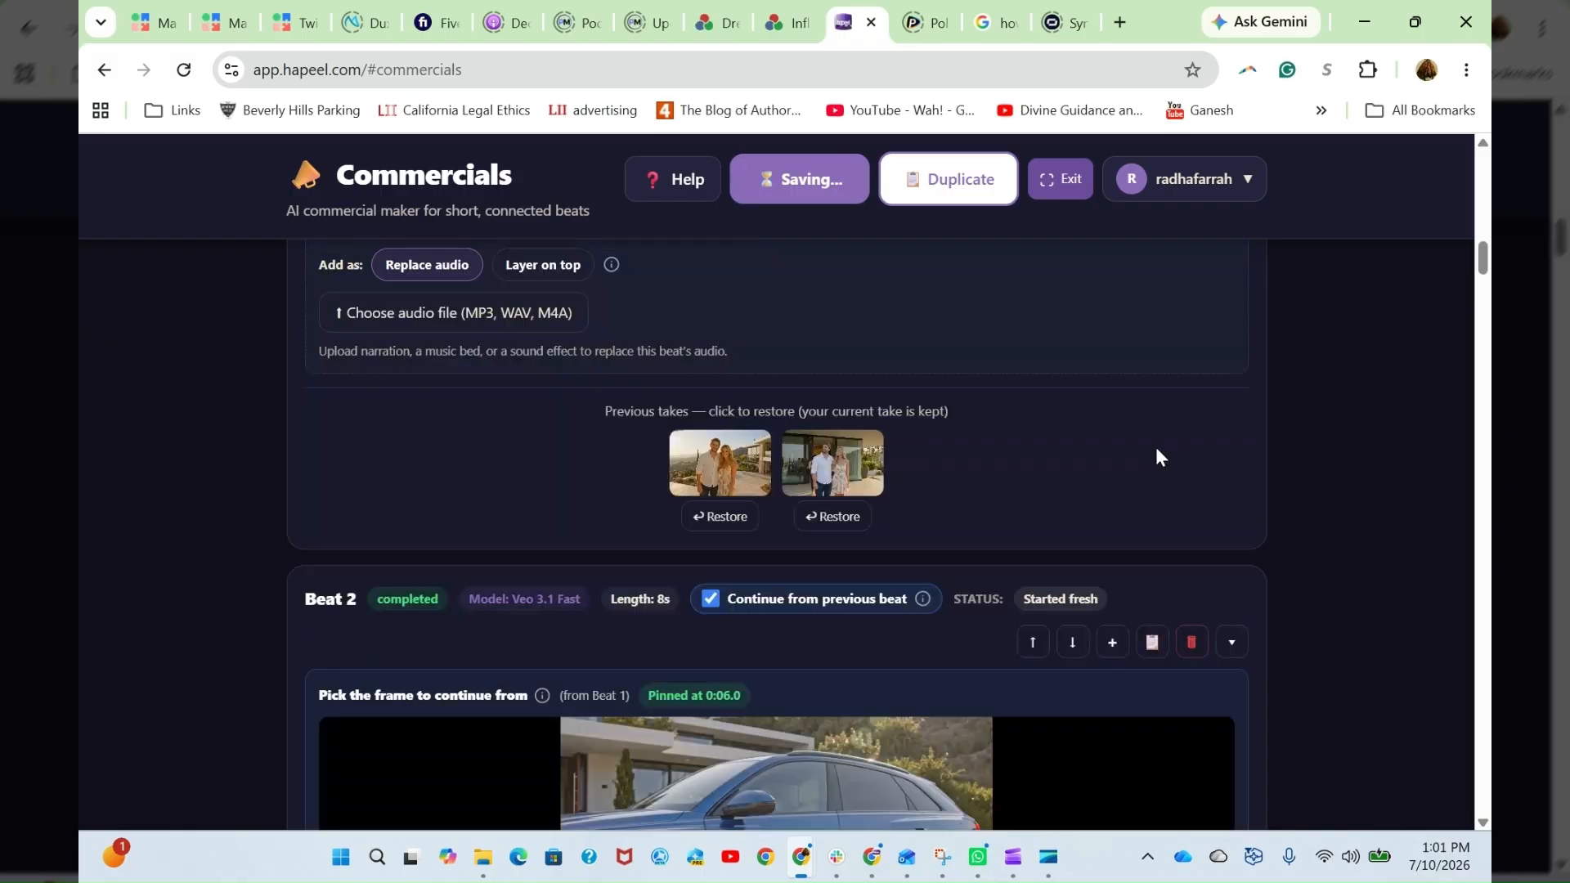
pyautogui.scroll(3, 1141, 490)
pyautogui.scroll(3, 1063, 495)
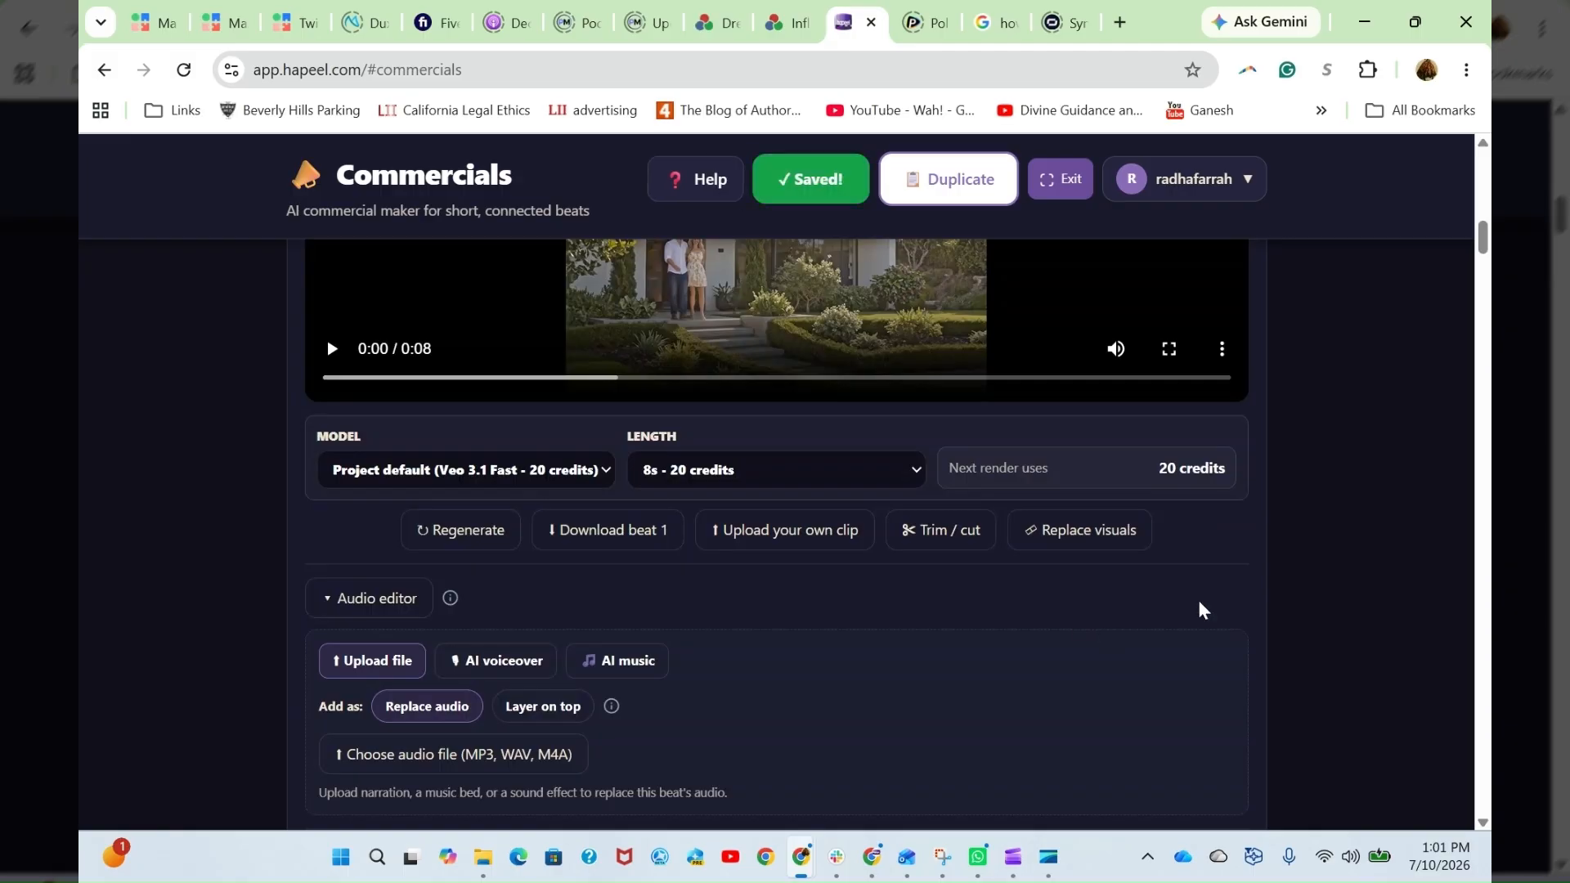
pyautogui.scroll(3, 1200, 609)
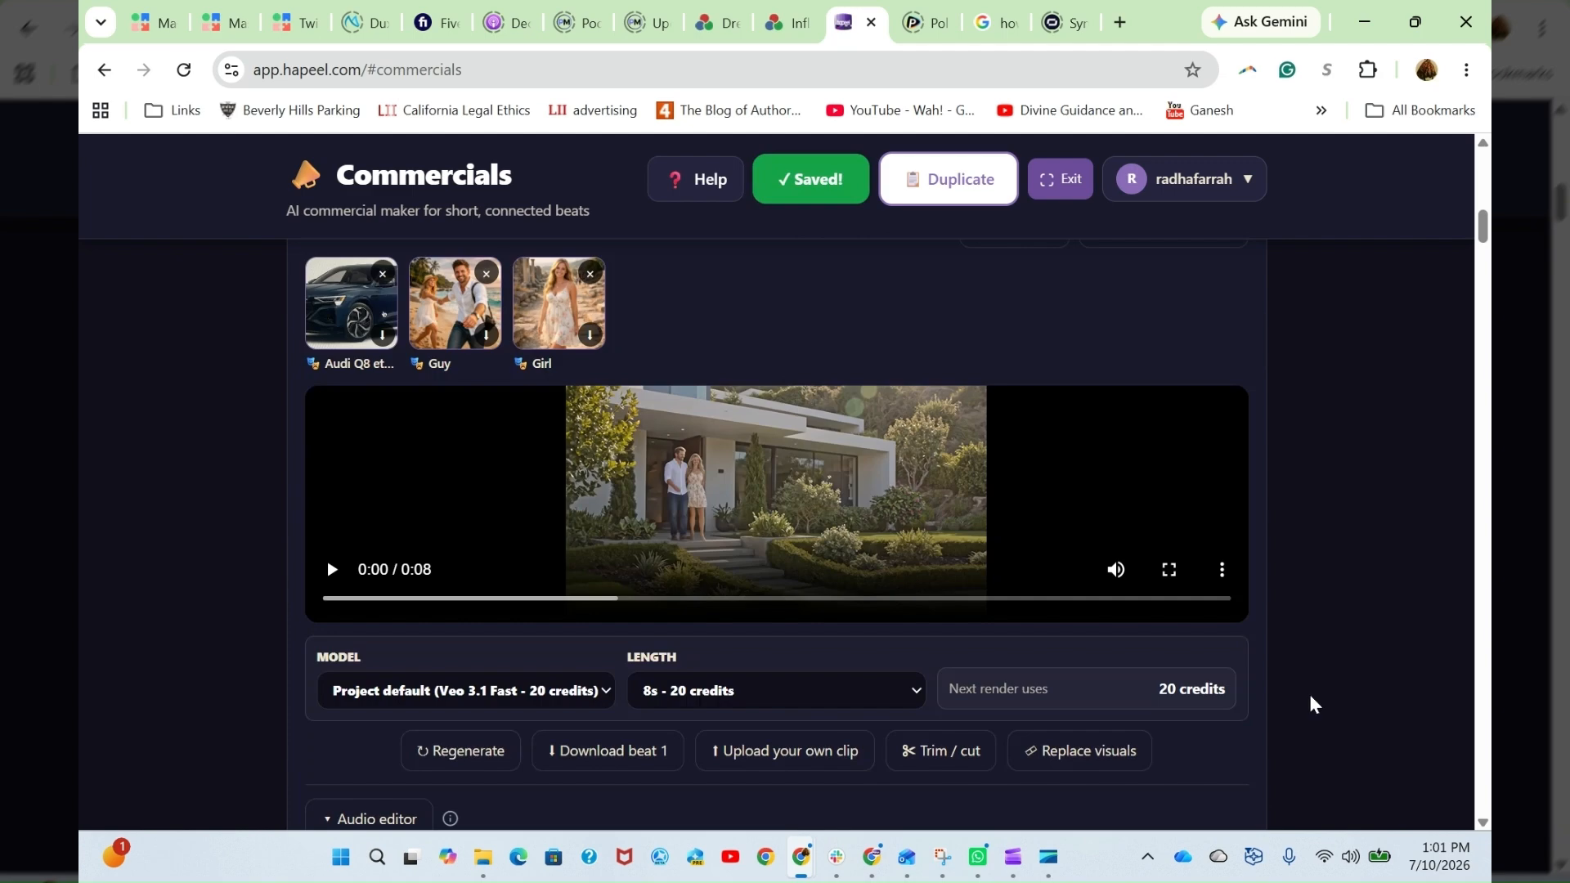
pyautogui.scroll(-7, 1327, 687)
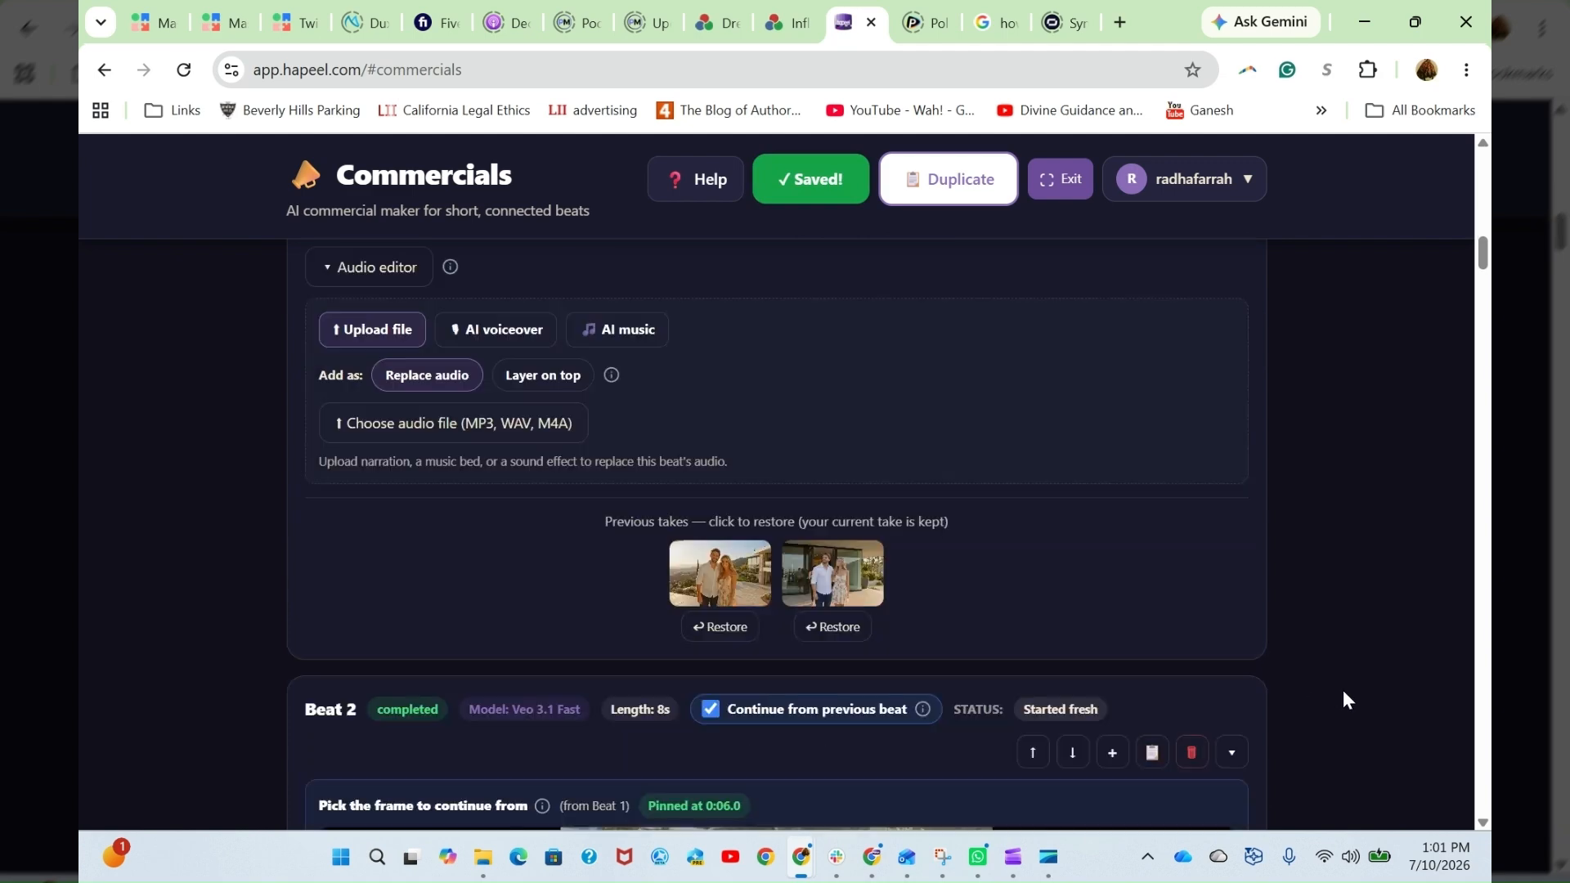
pyautogui.scroll(-2, 1344, 693)
pyautogui.scroll(6, 1304, 769)
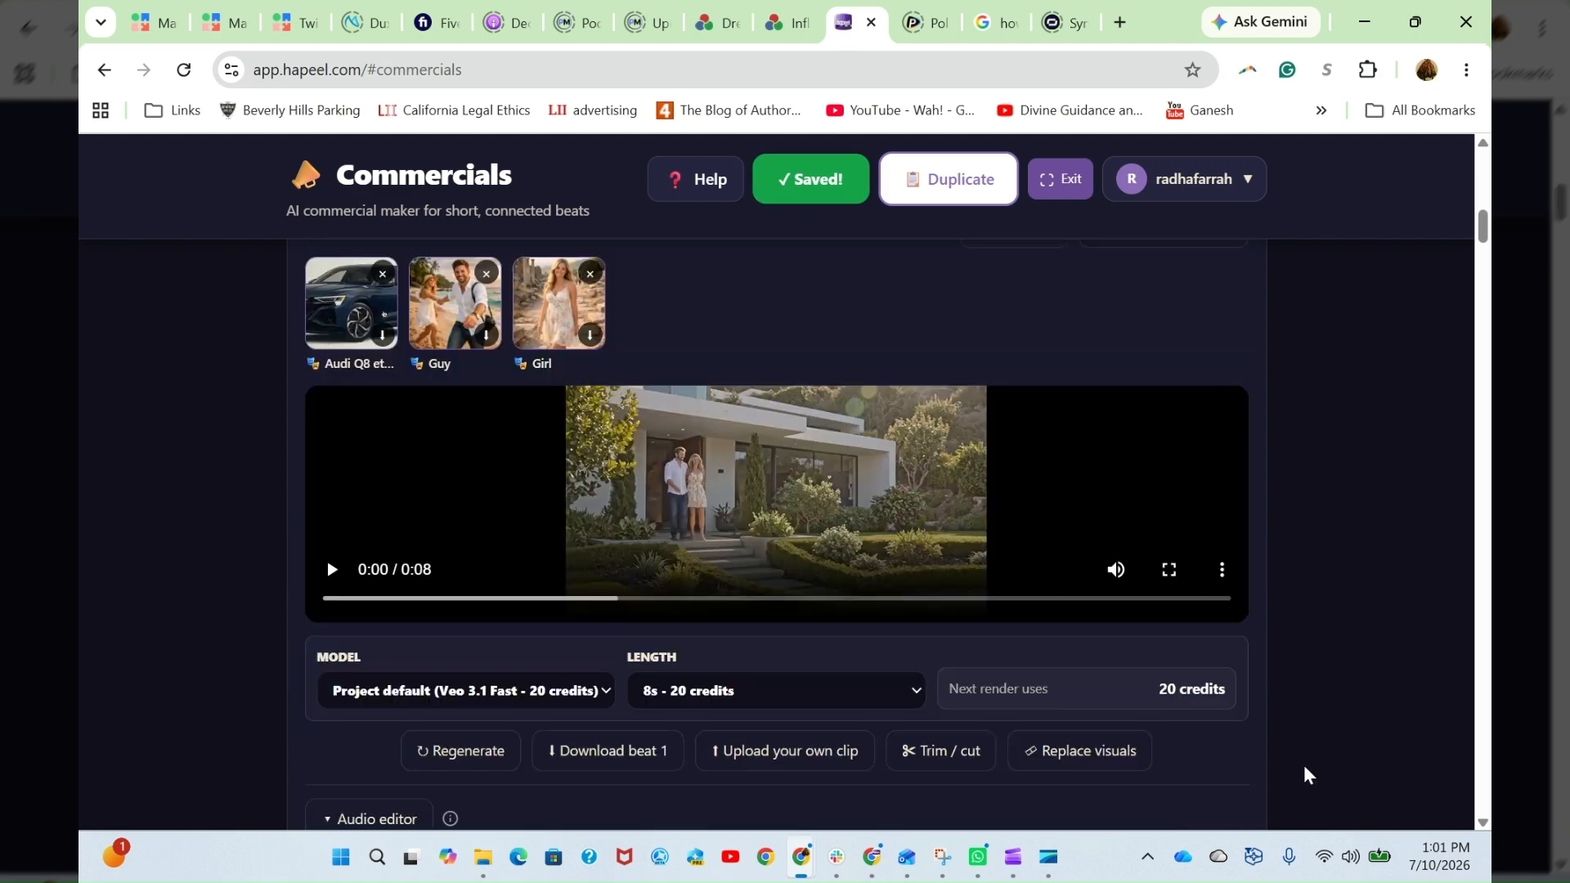
pyautogui.scroll(-6, 1303, 764)
pyautogui.scroll(-4, 1347, 720)
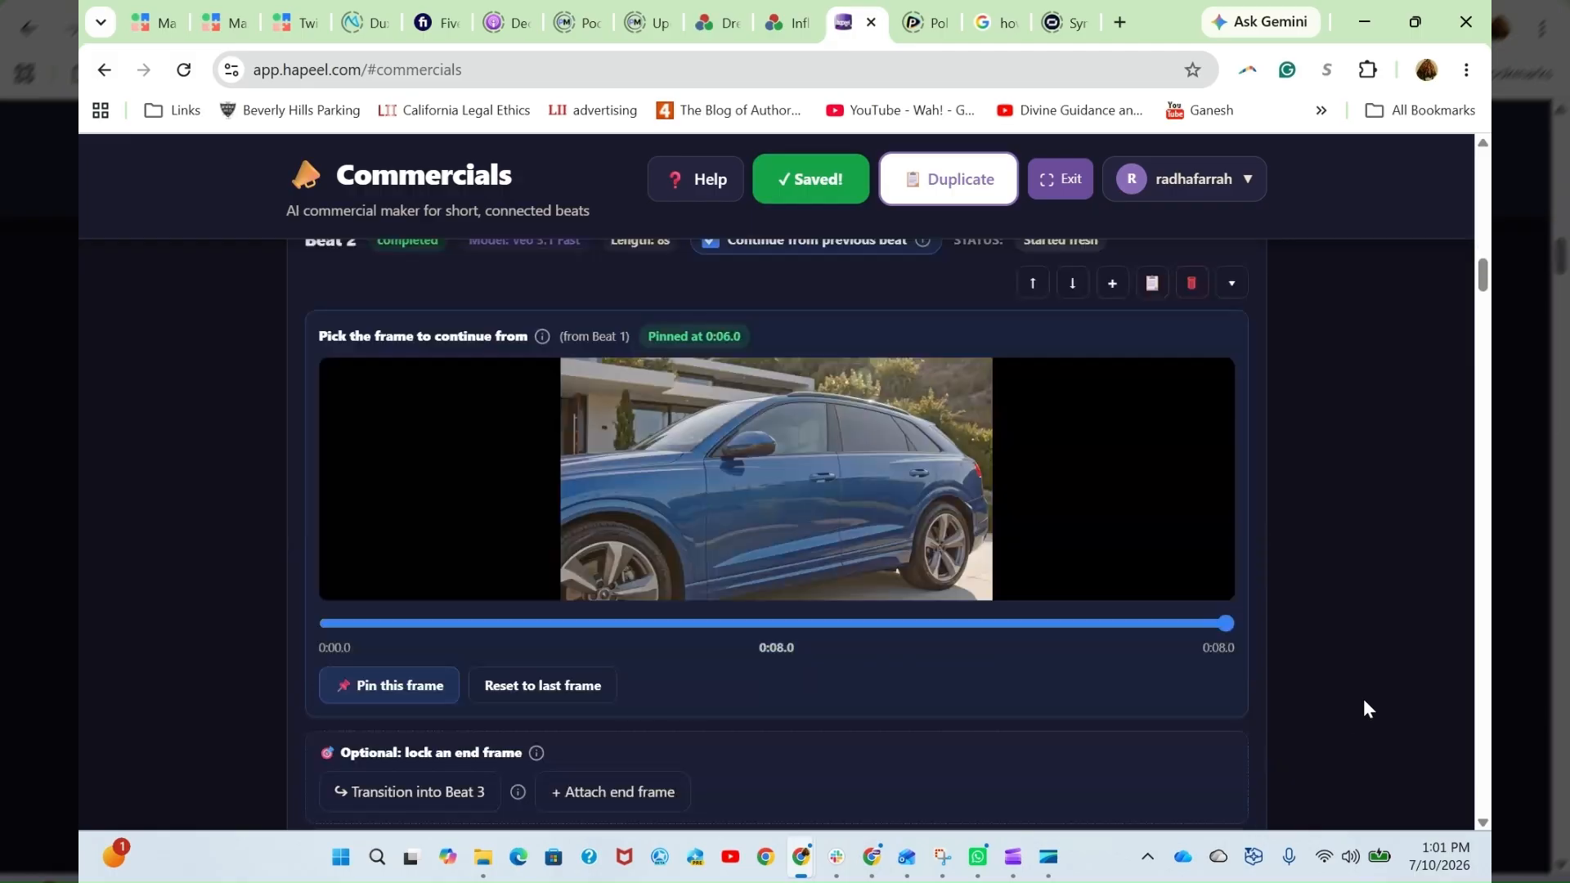
pyautogui.scroll(-1, 1341, 720)
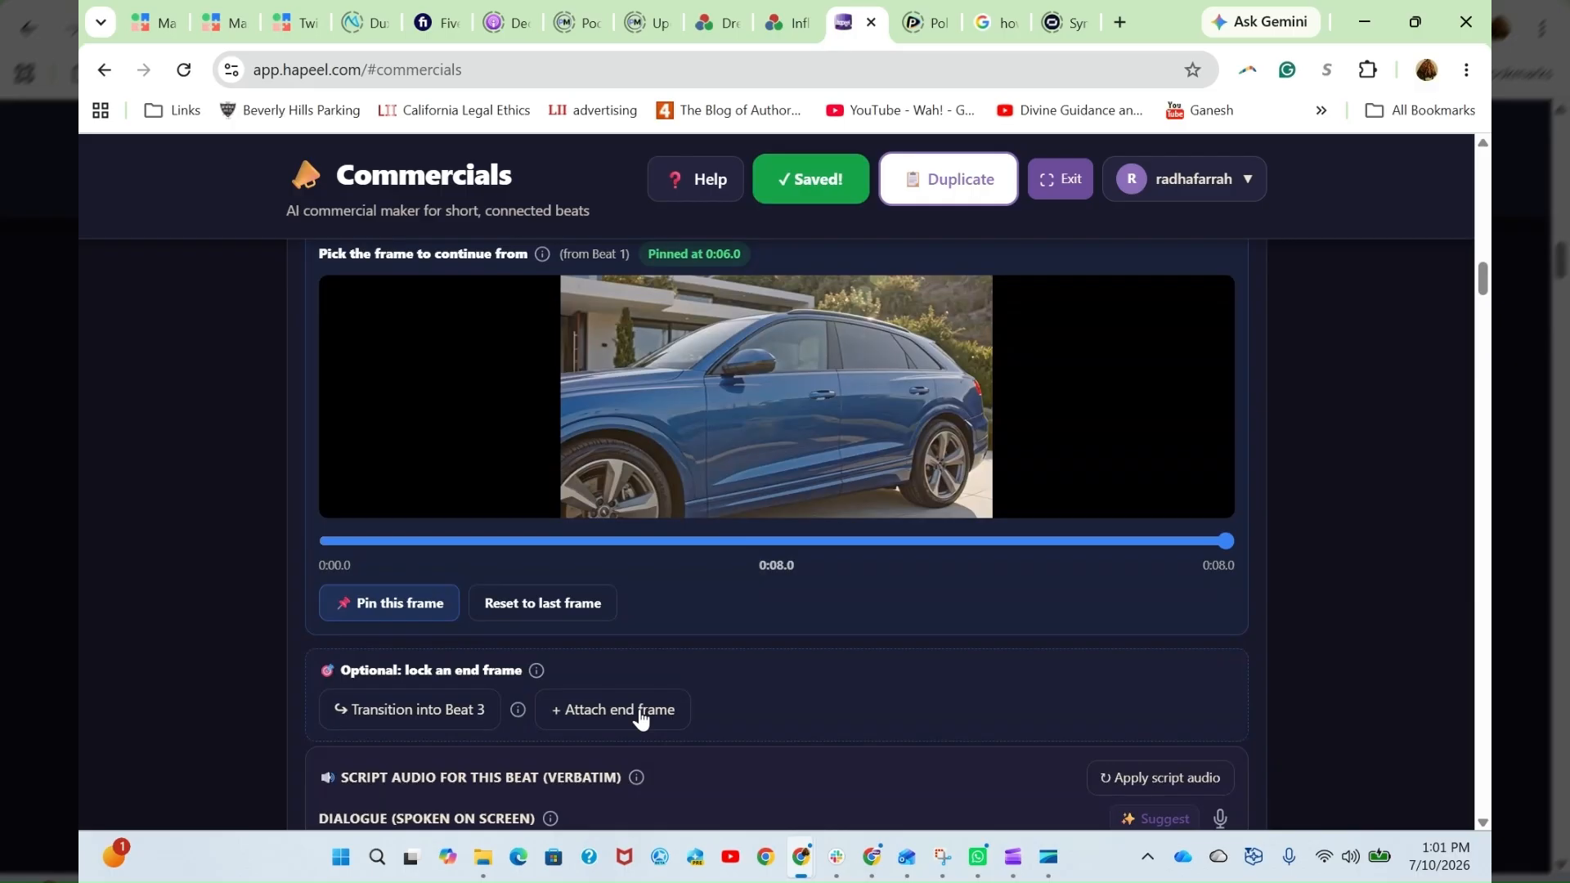
# - Try locking Beat 3's first frame as Beat 2's end frame, and remove the locked end frame
pyautogui.scroll(-1, 440, 595)
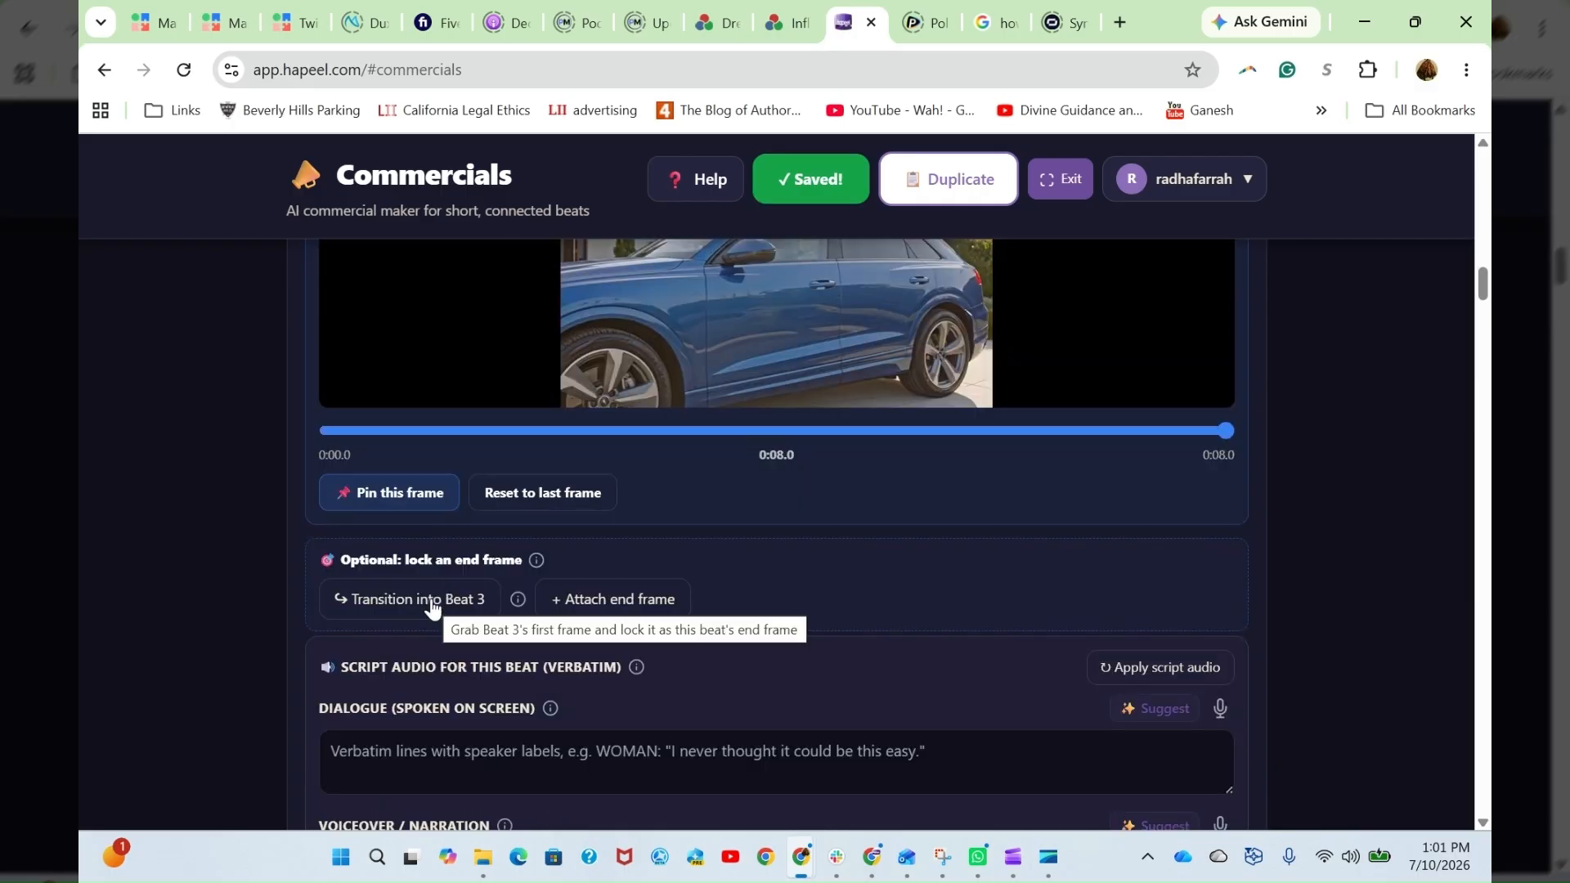
pyautogui.click(435, 610)
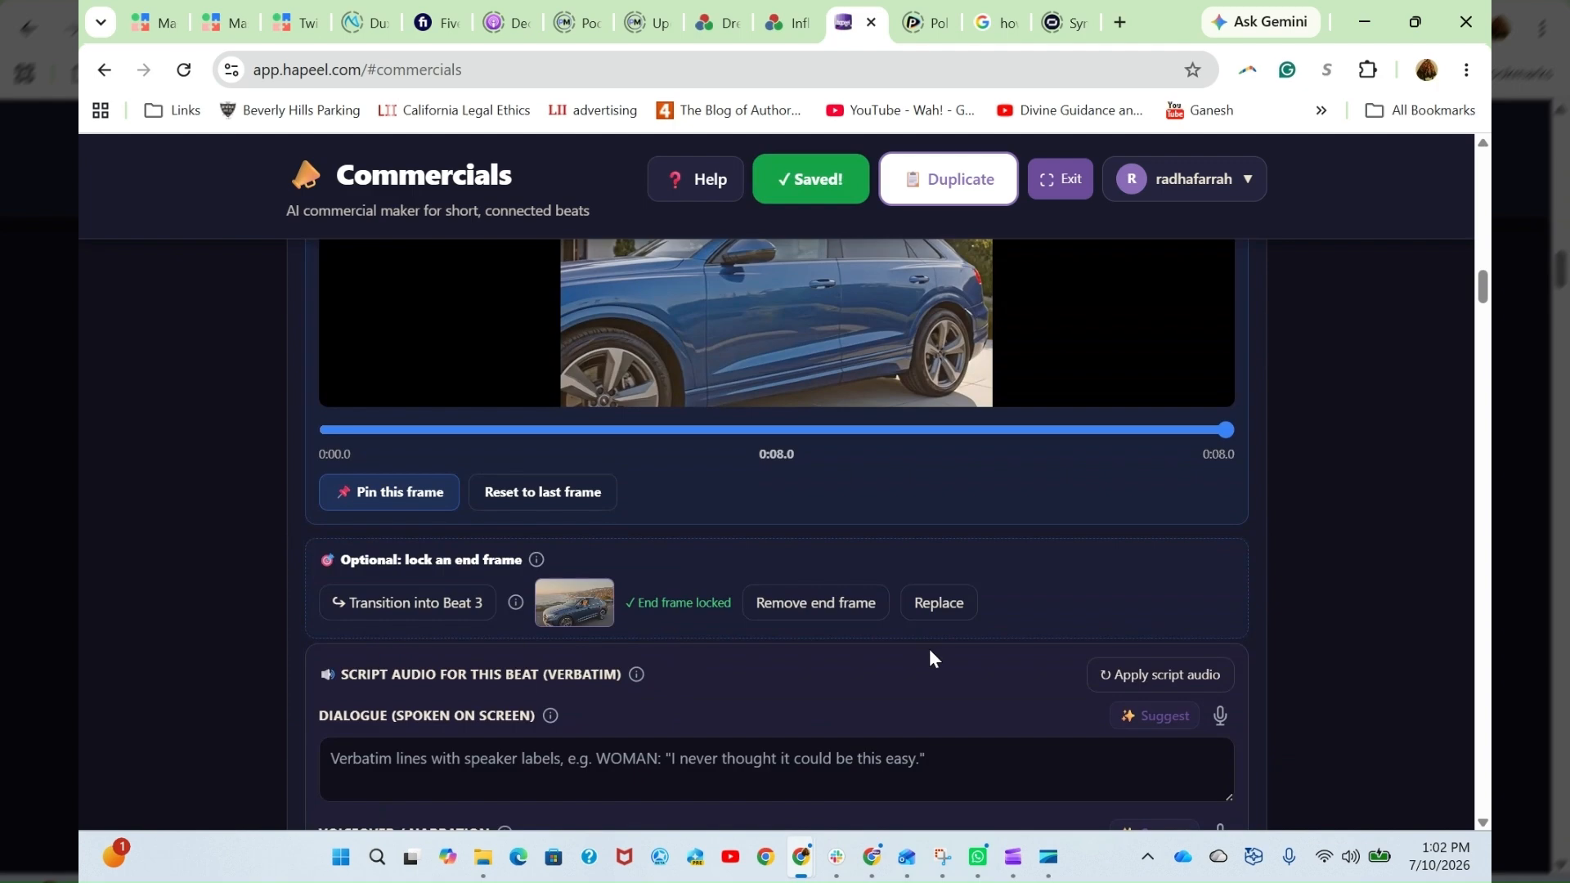
pyautogui.click(843, 608)
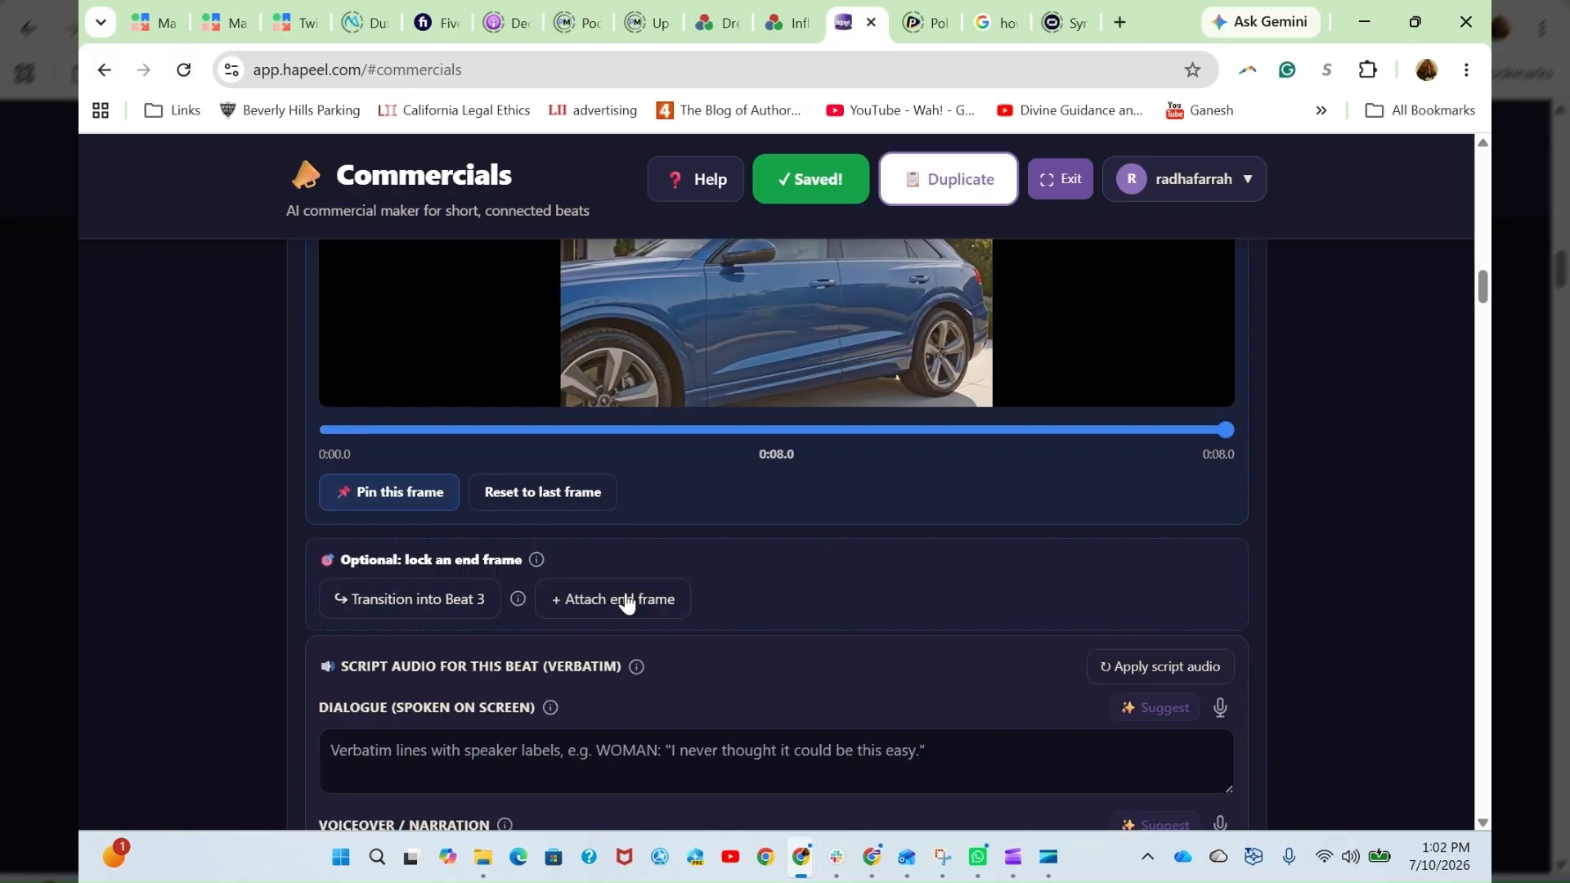
# - Review Beat 2's end frame options, script audio fields, generation prompt, rendered clip and render settings
pyautogui.scroll(1, 949, 492)
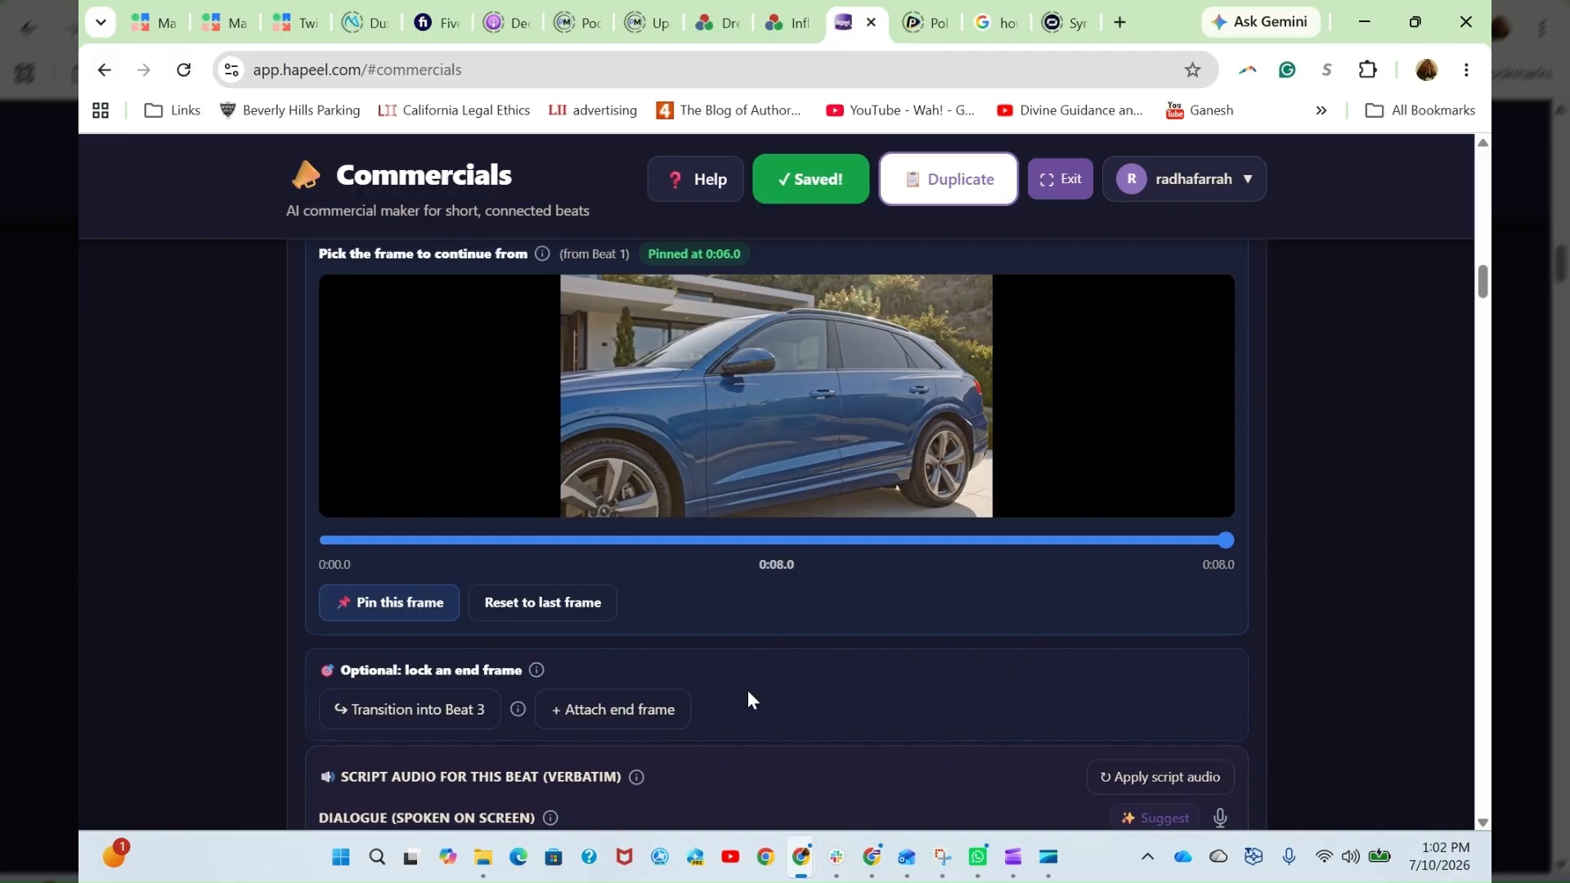
pyautogui.scroll(-2, 747, 695)
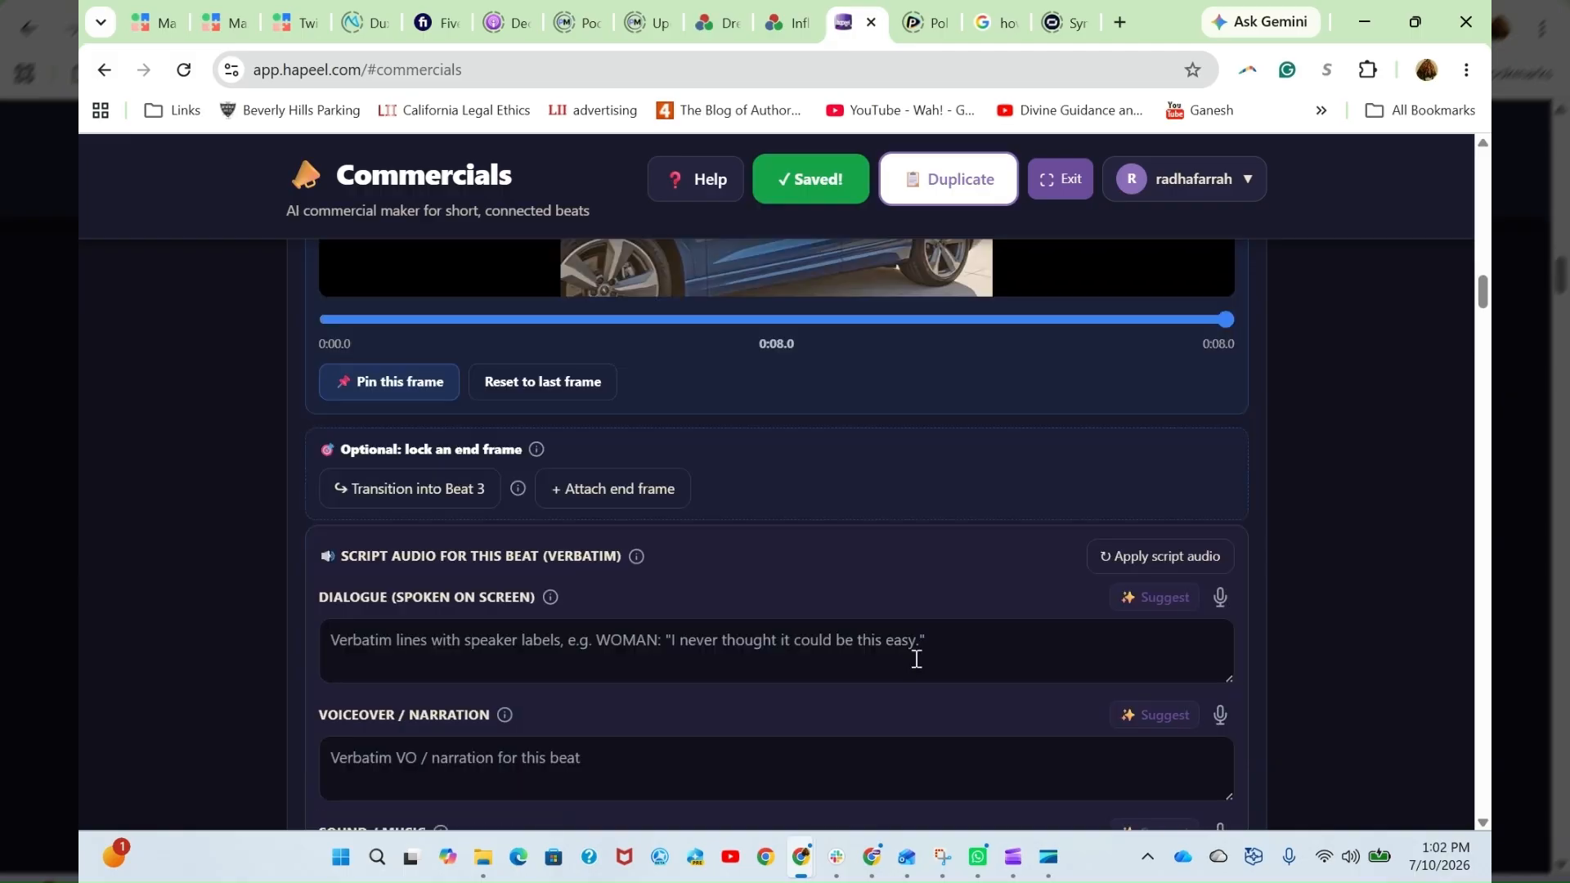
pyautogui.scroll(-1, 916, 658)
pyautogui.click(497, 543)
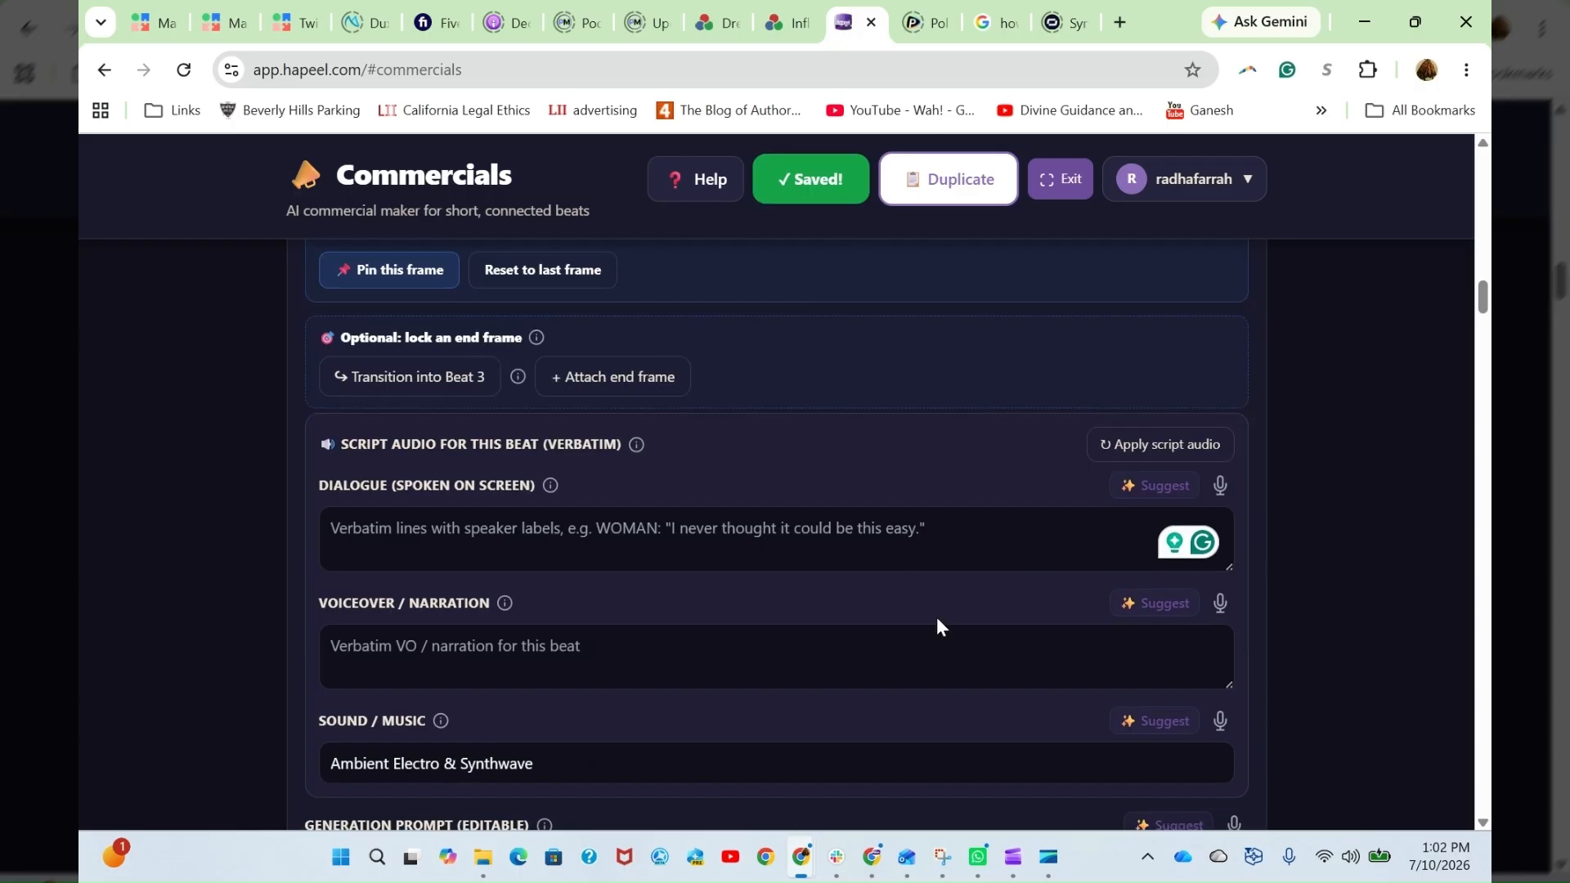
pyautogui.scroll(-3, 937, 626)
pyautogui.scroll(-1, 883, 663)
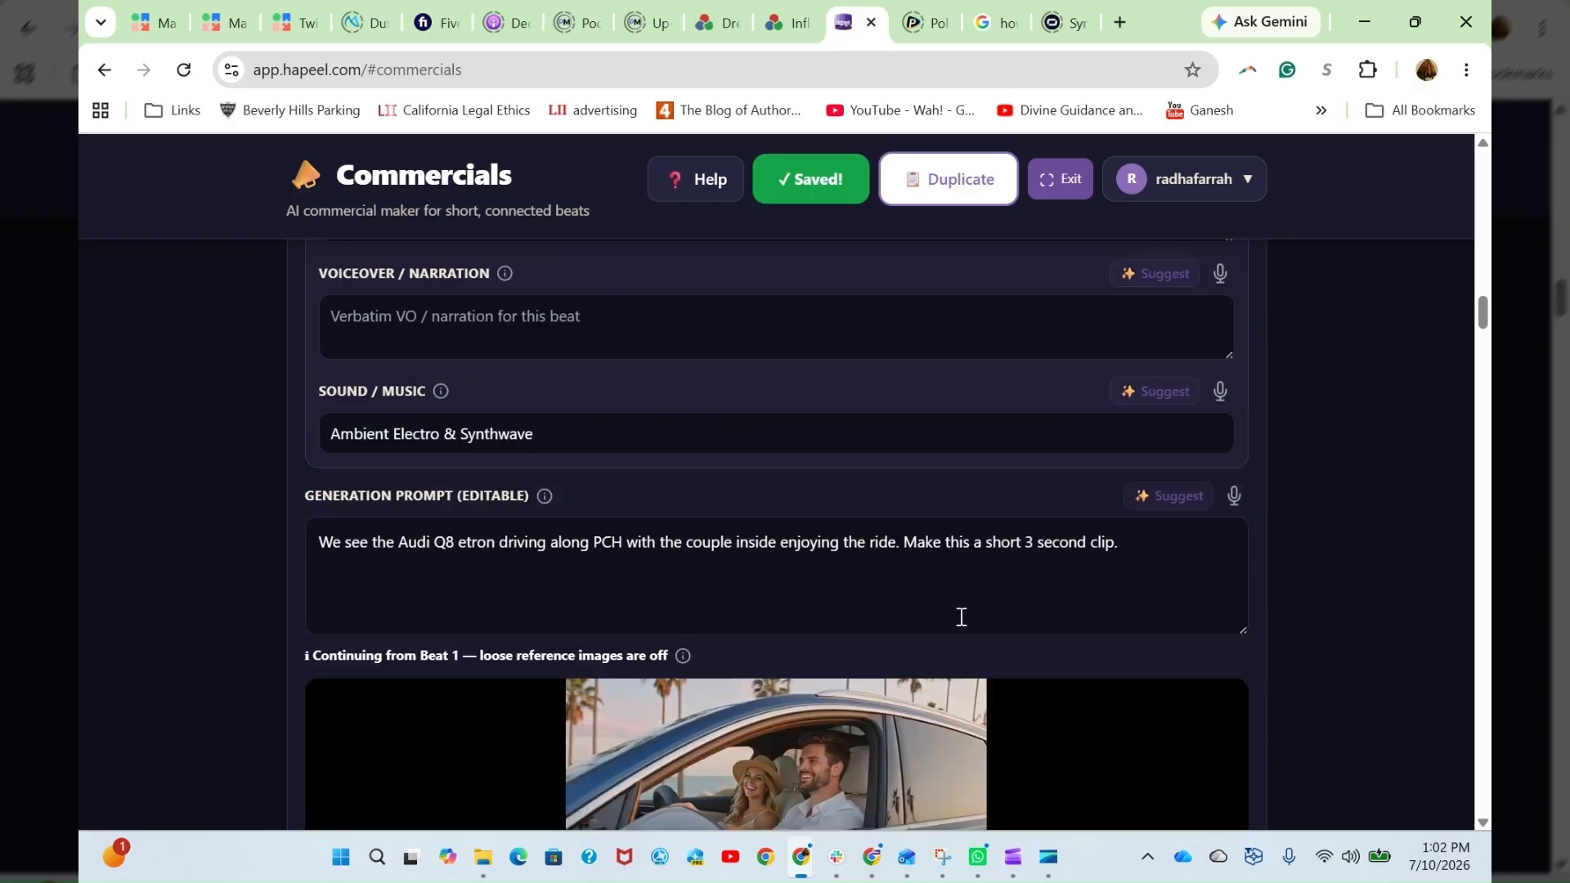
pyautogui.scroll(-1, 973, 612)
pyautogui.scroll(-2, 988, 606)
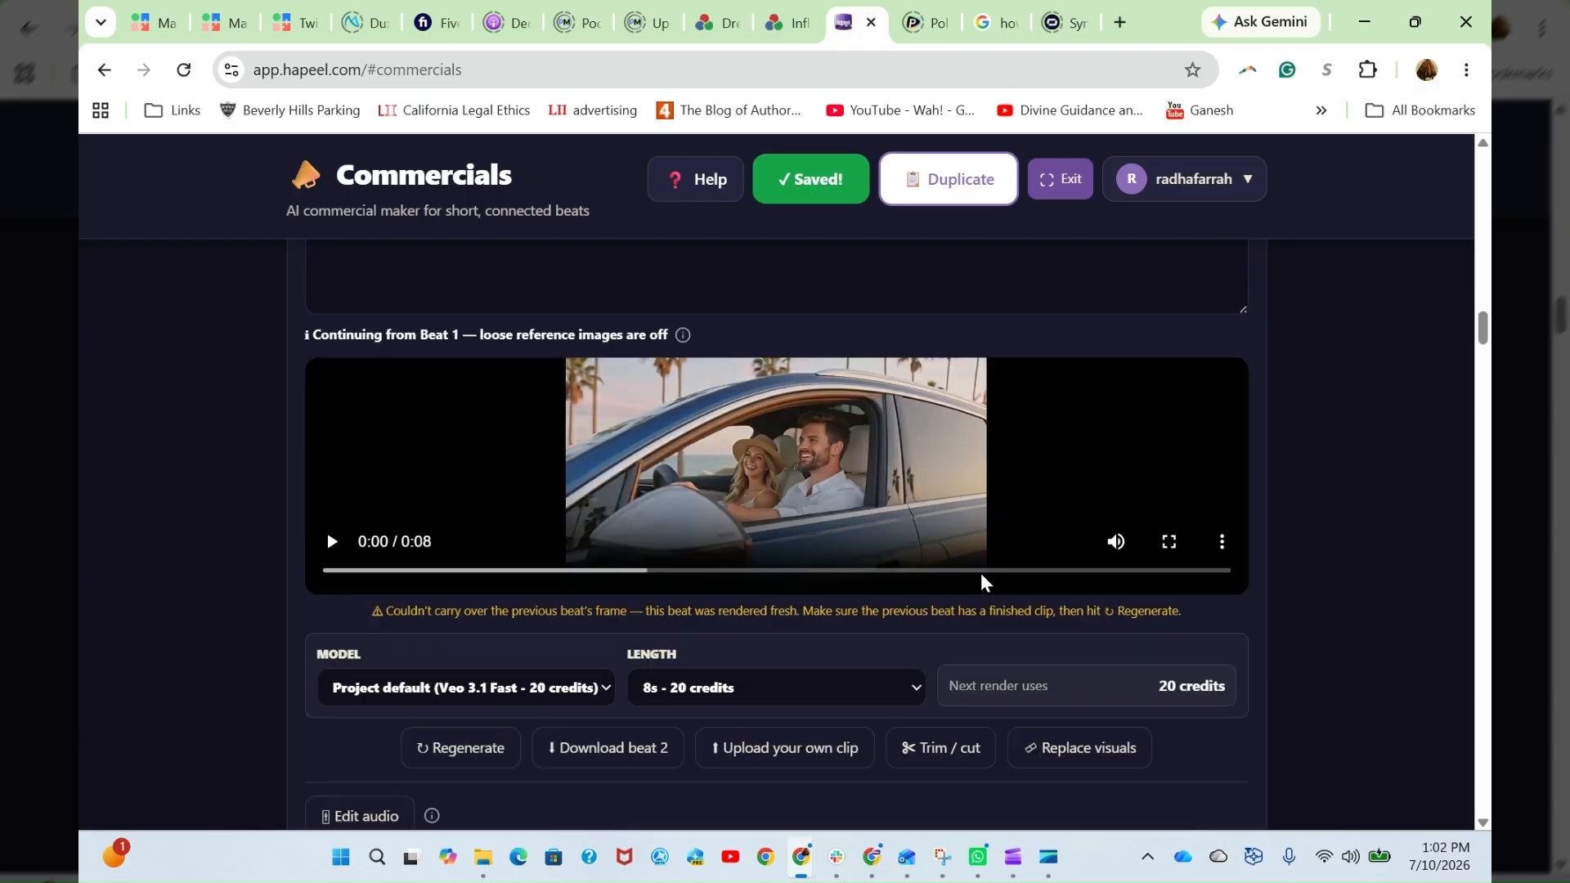
# - Look through the remaining beats, from Beat 3 to Beat 8, and return to the start of the production page
pyautogui.scroll(-2, 1050, 665)
pyautogui.scroll(-8, 1049, 665)
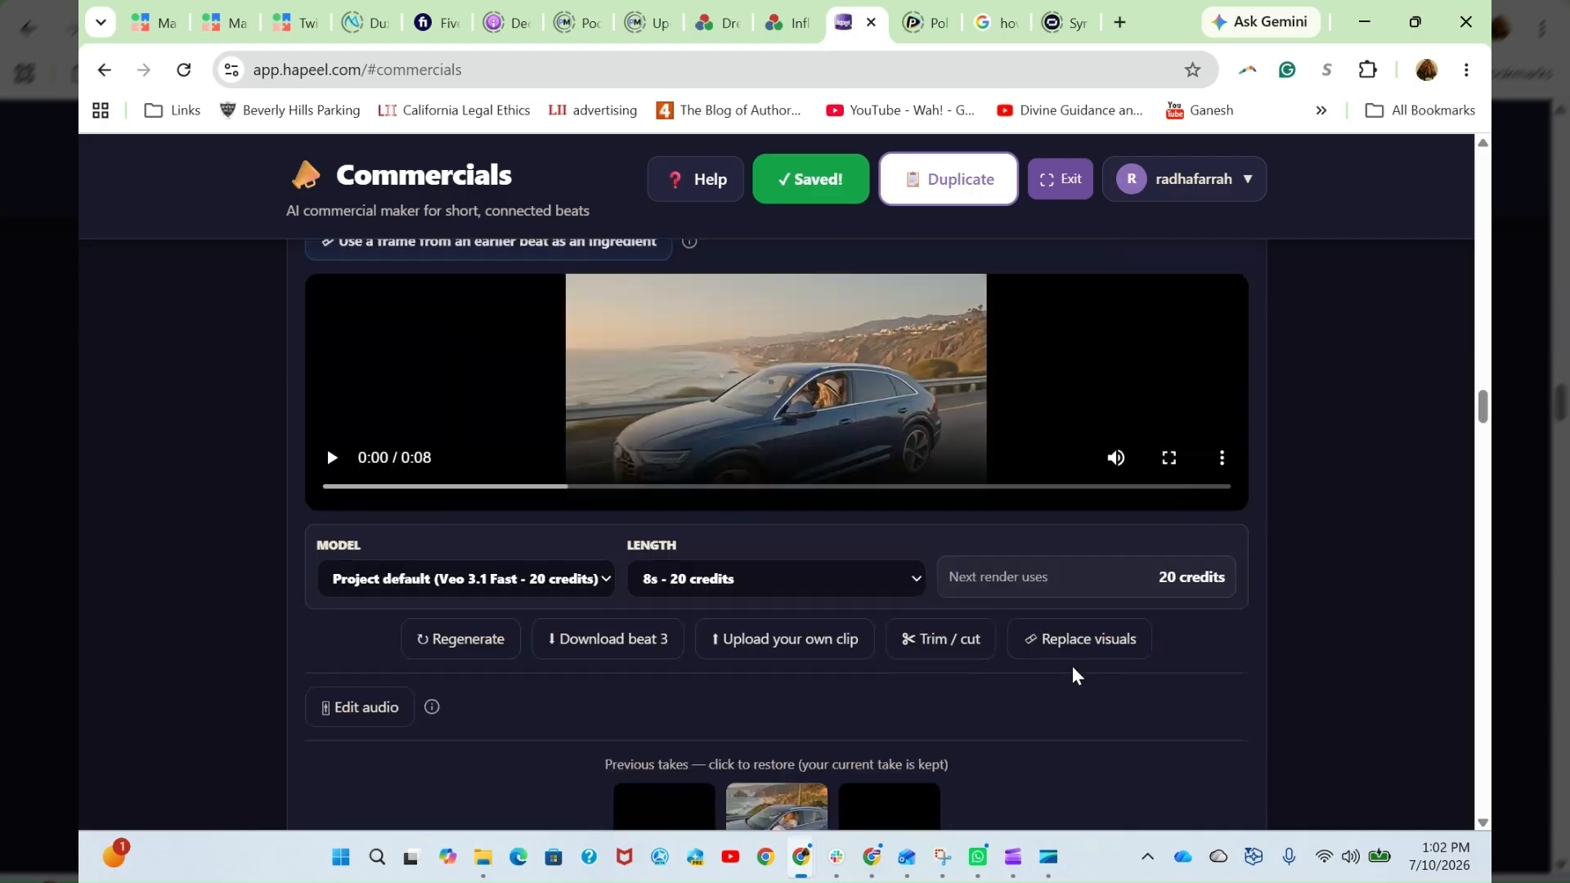
pyautogui.scroll(10, 1386, 611)
pyautogui.scroll(-6, 1385, 611)
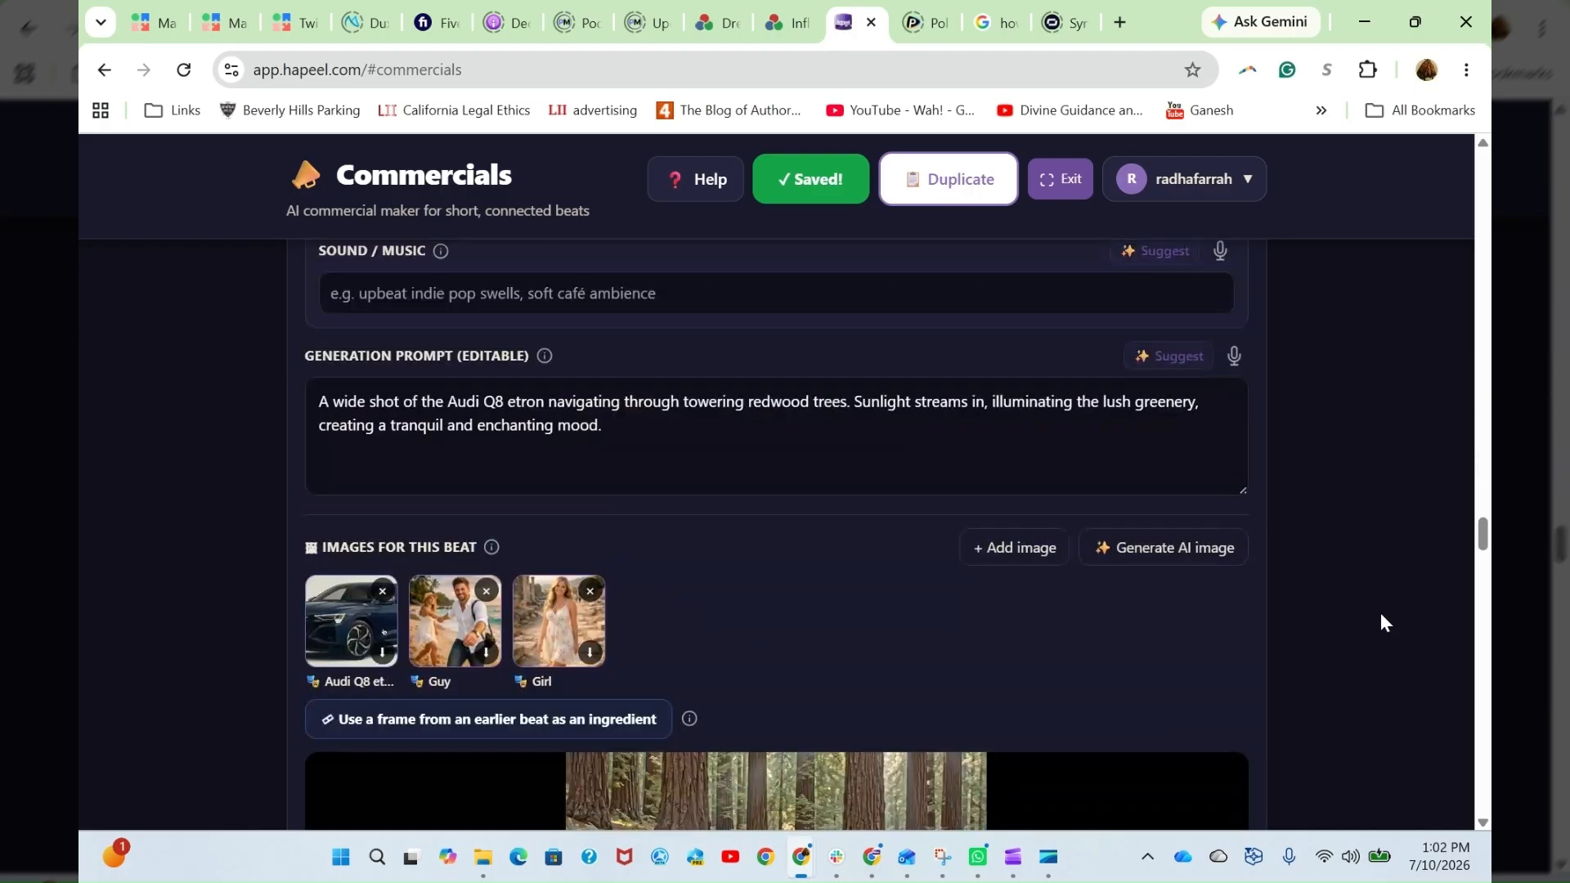
pyautogui.scroll(-4, 1382, 619)
pyautogui.scroll(-6, 1383, 613)
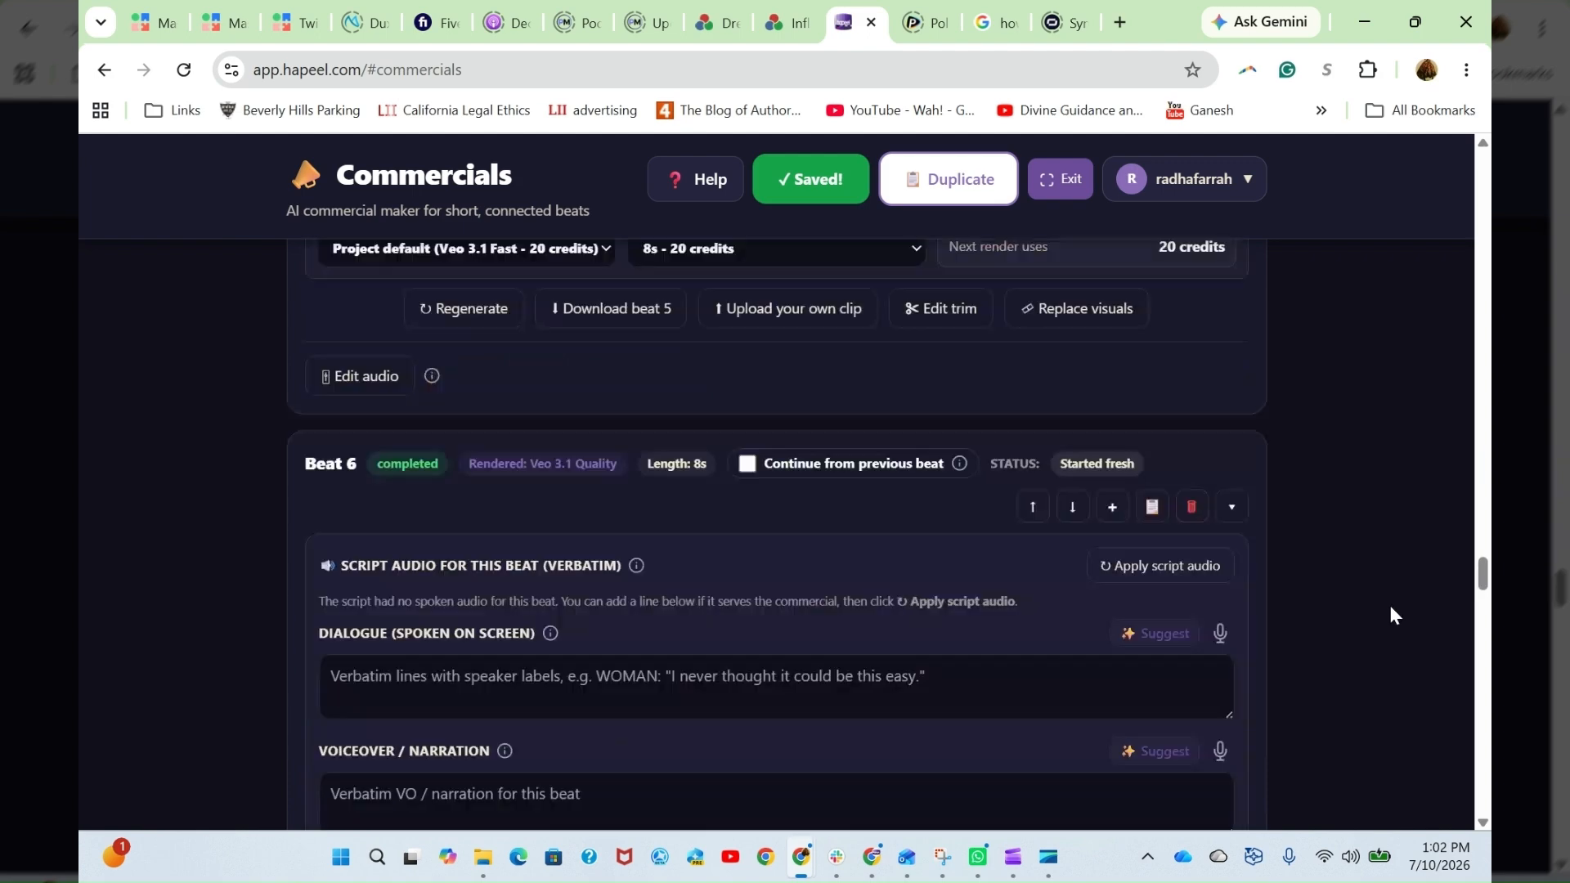
pyautogui.scroll(-10, 1391, 605)
pyautogui.scroll(-10, 1391, 615)
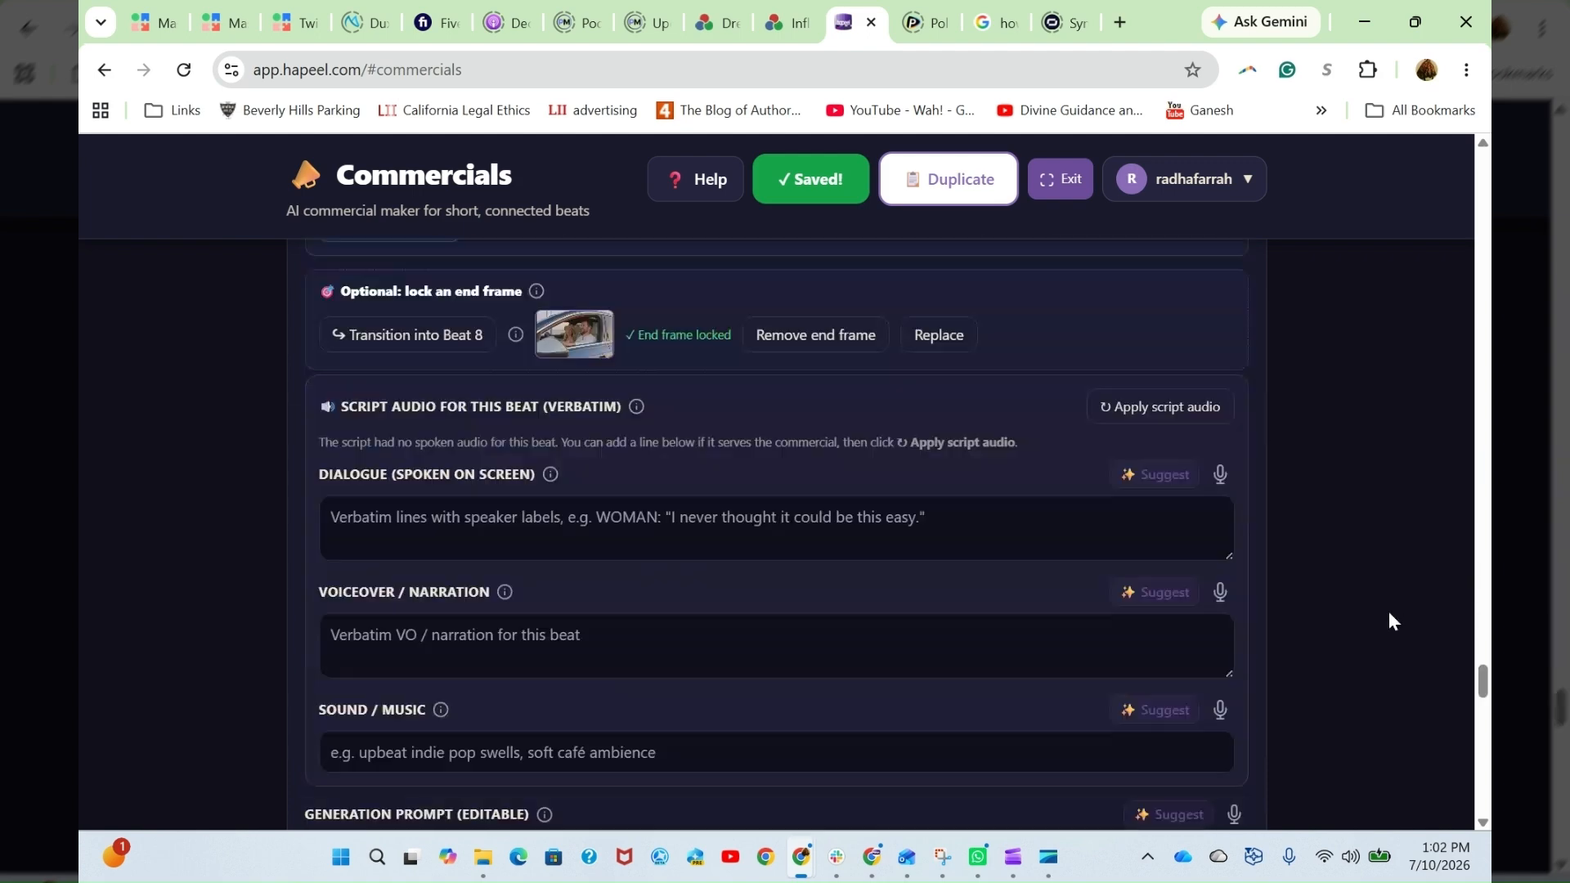
pyautogui.scroll(-10, 1389, 615)
pyautogui.scroll(-10, 1397, 630)
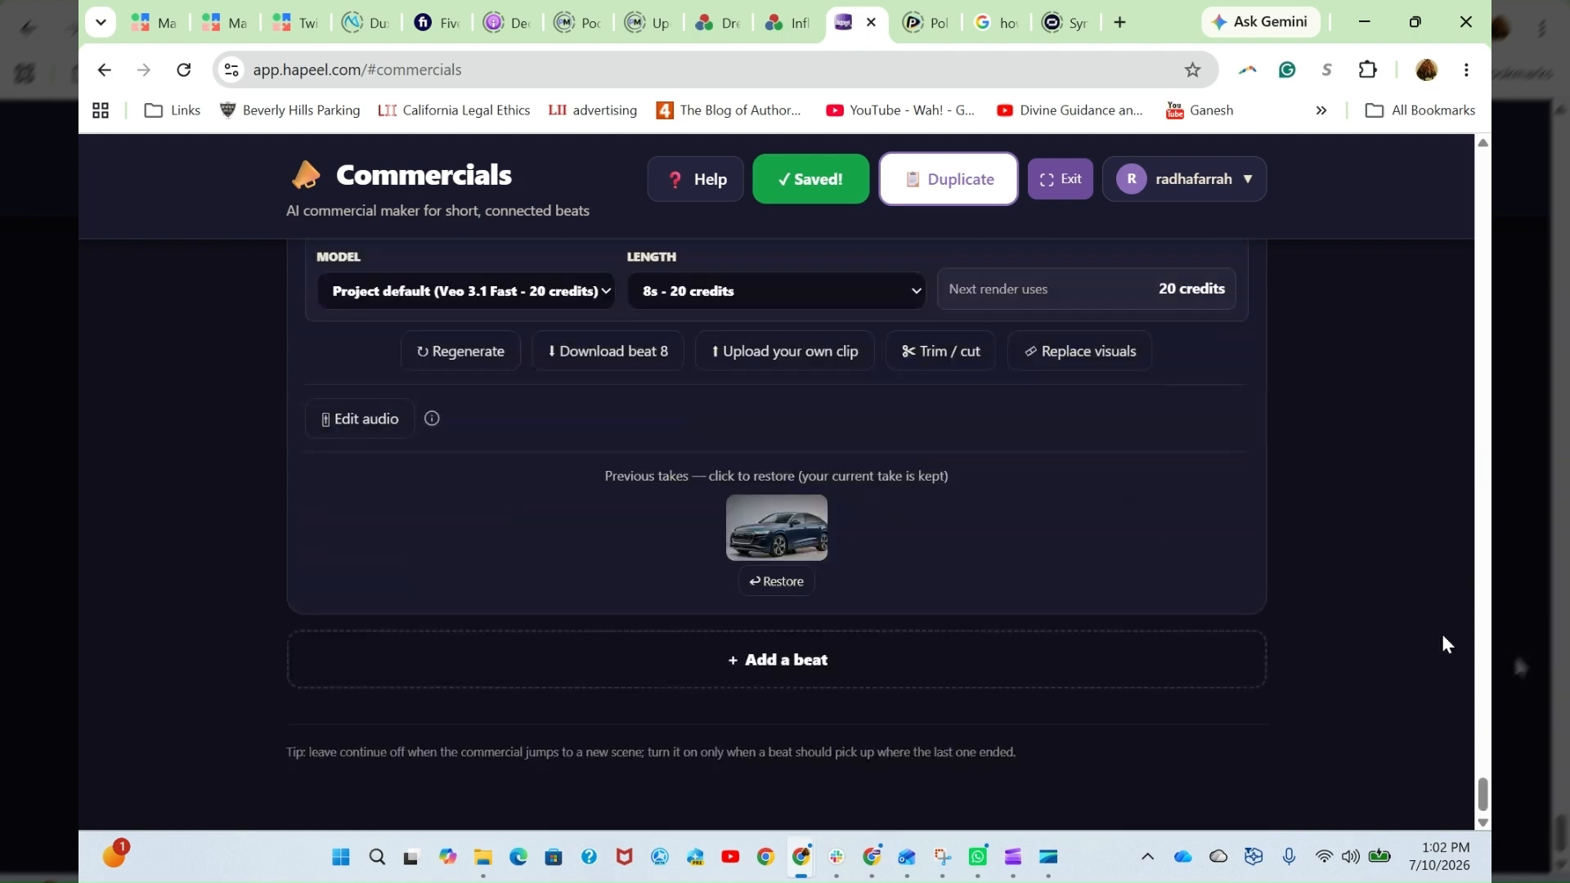
pyautogui.scroll(4, 1444, 639)
pyautogui.scroll(3, 1448, 671)
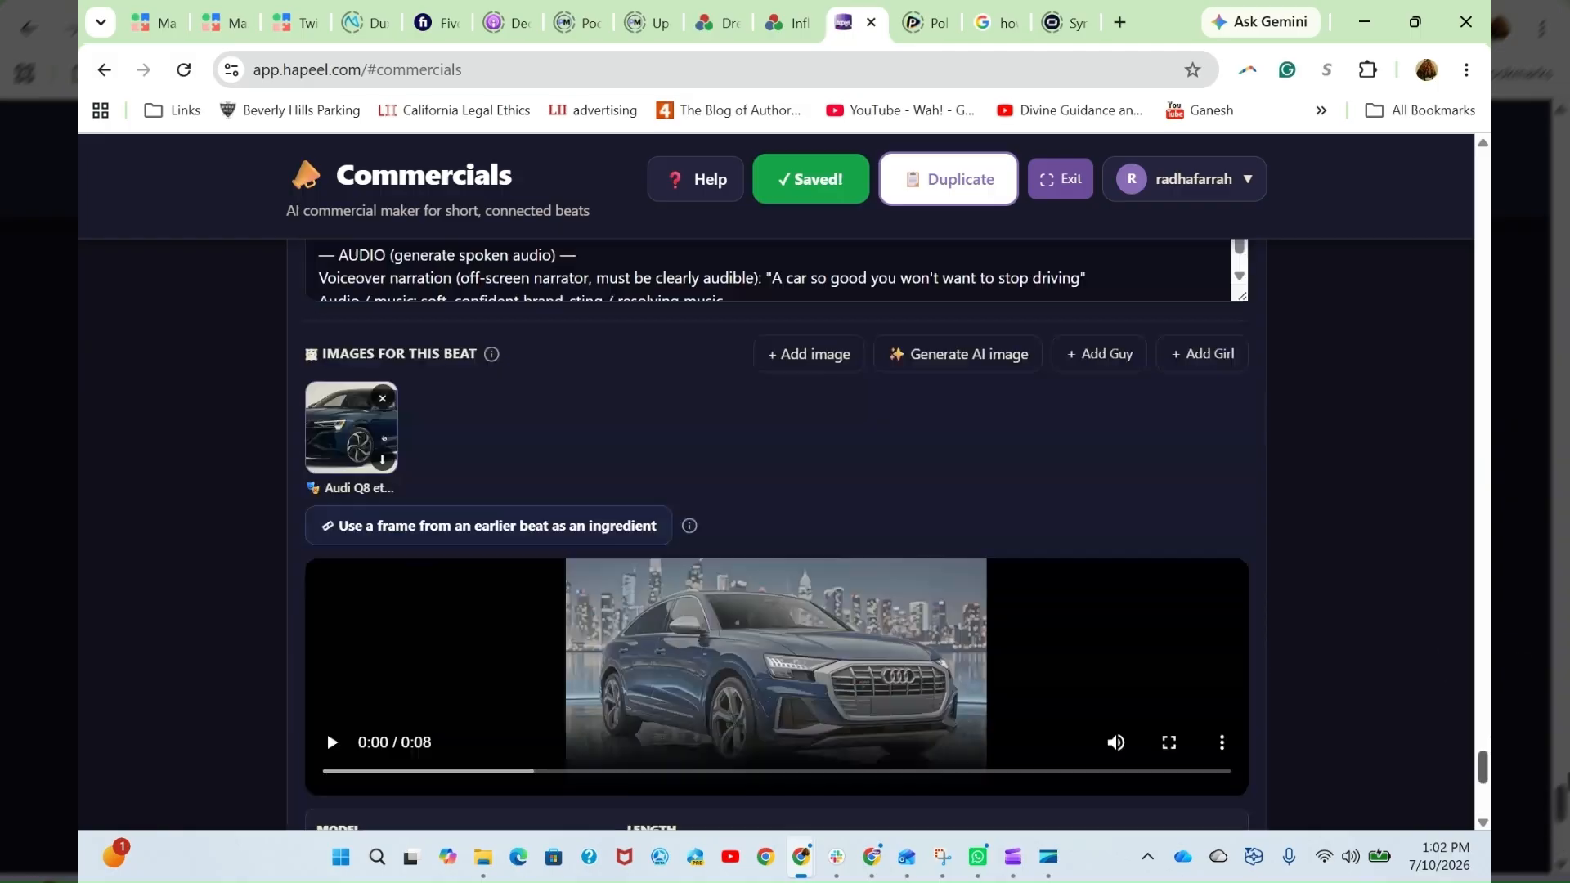
pyautogui.scroll(20, 1459, 207)
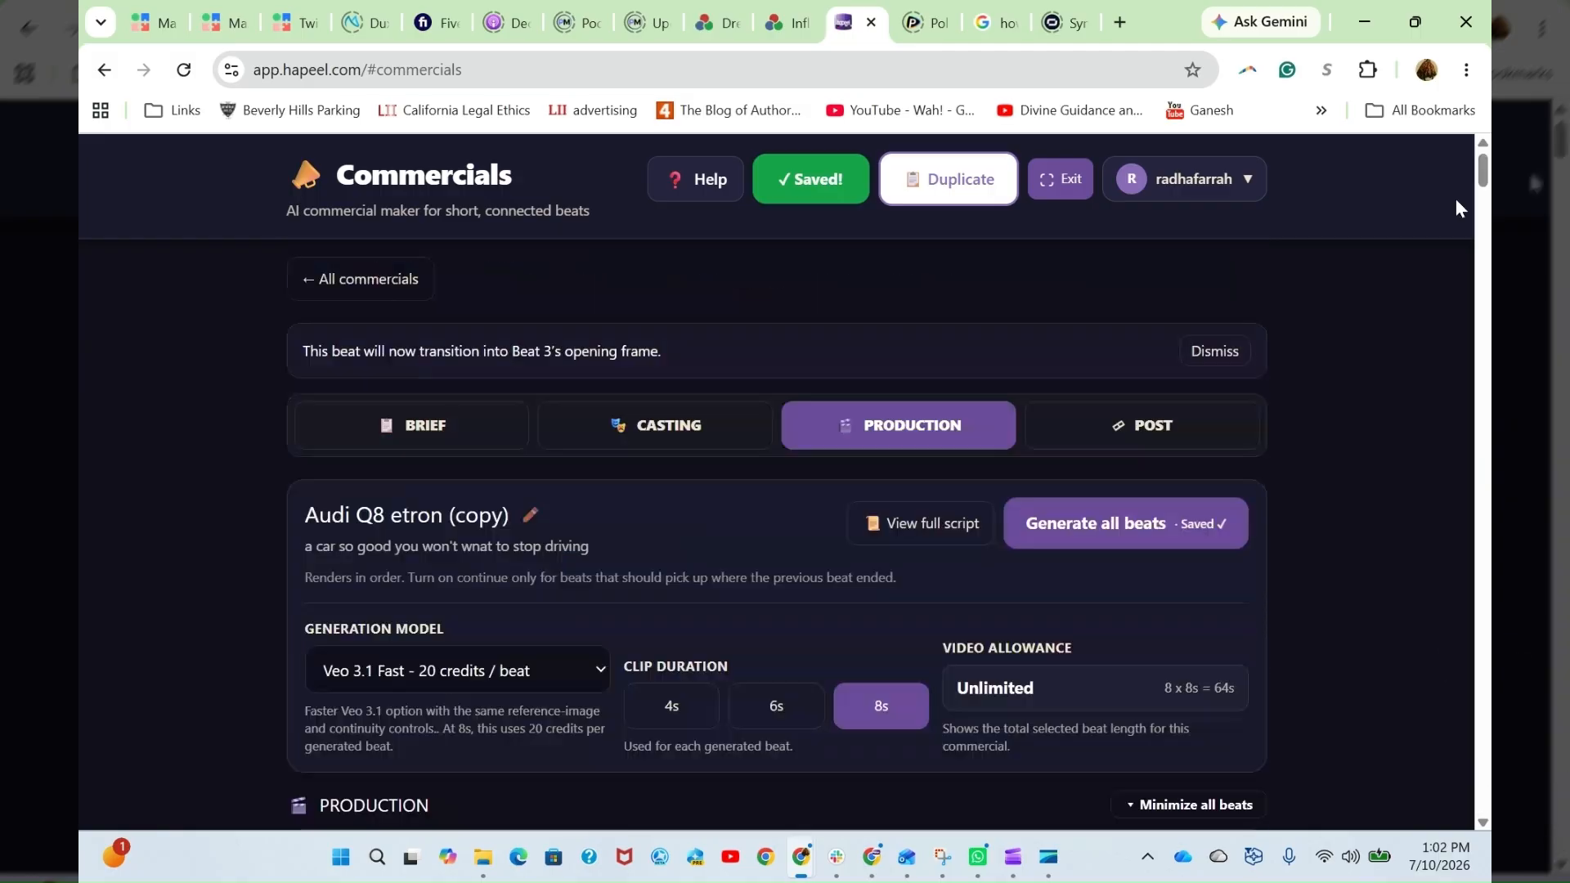
# - Review the Post stage's timeline, export choices and whole-video audio tracks, and open the options for adding another whole-video track
pyautogui.click(1143, 428)
pyautogui.scroll(-5, 1374, 593)
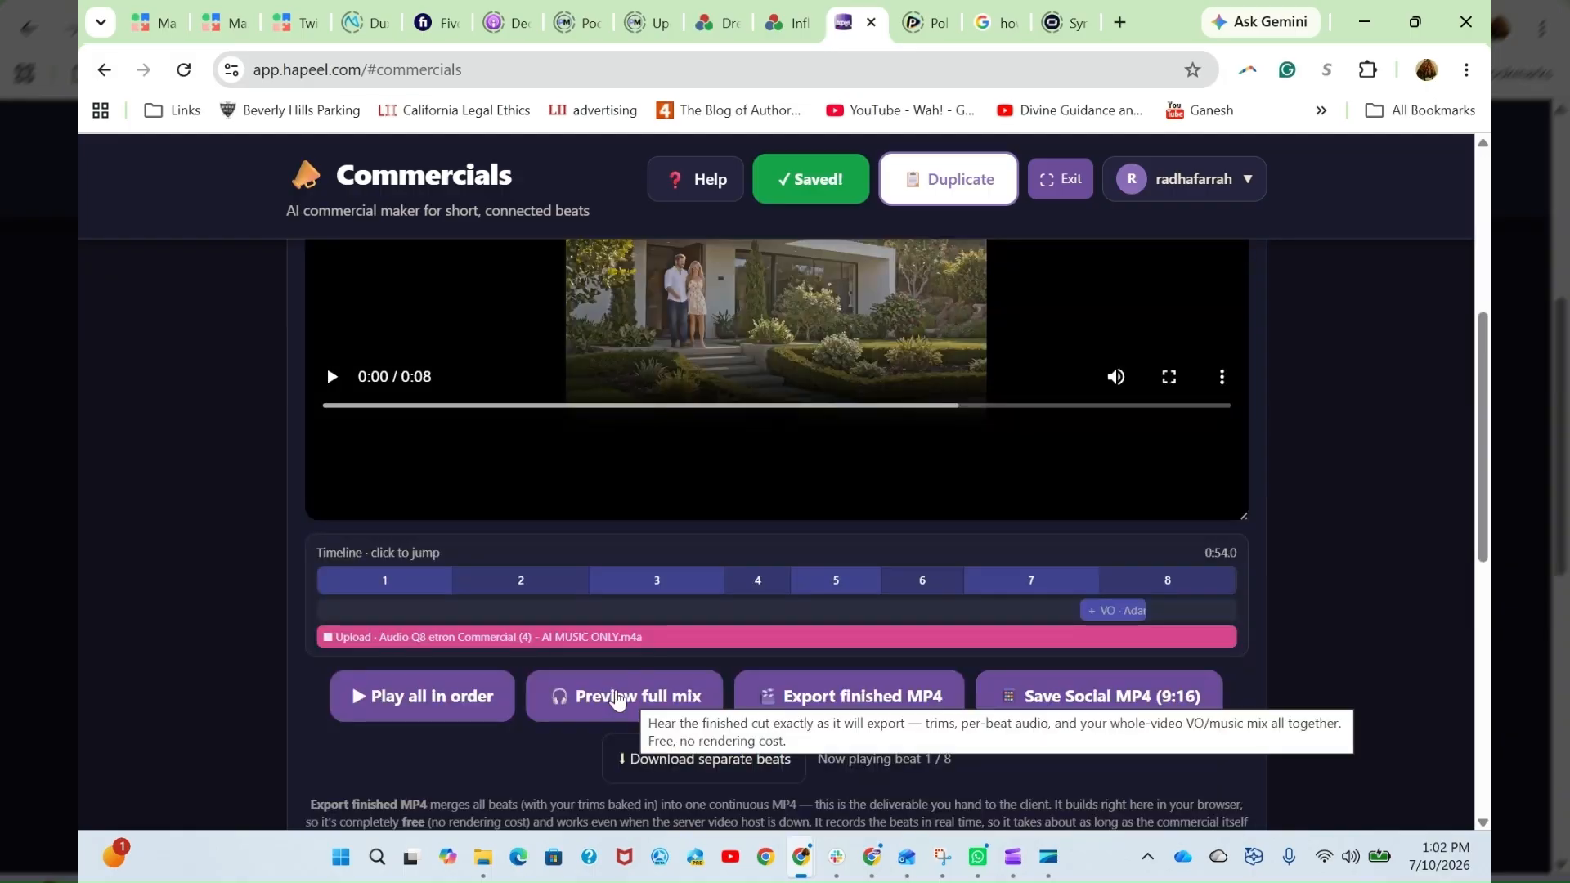
pyautogui.scroll(-4, 491, 724)
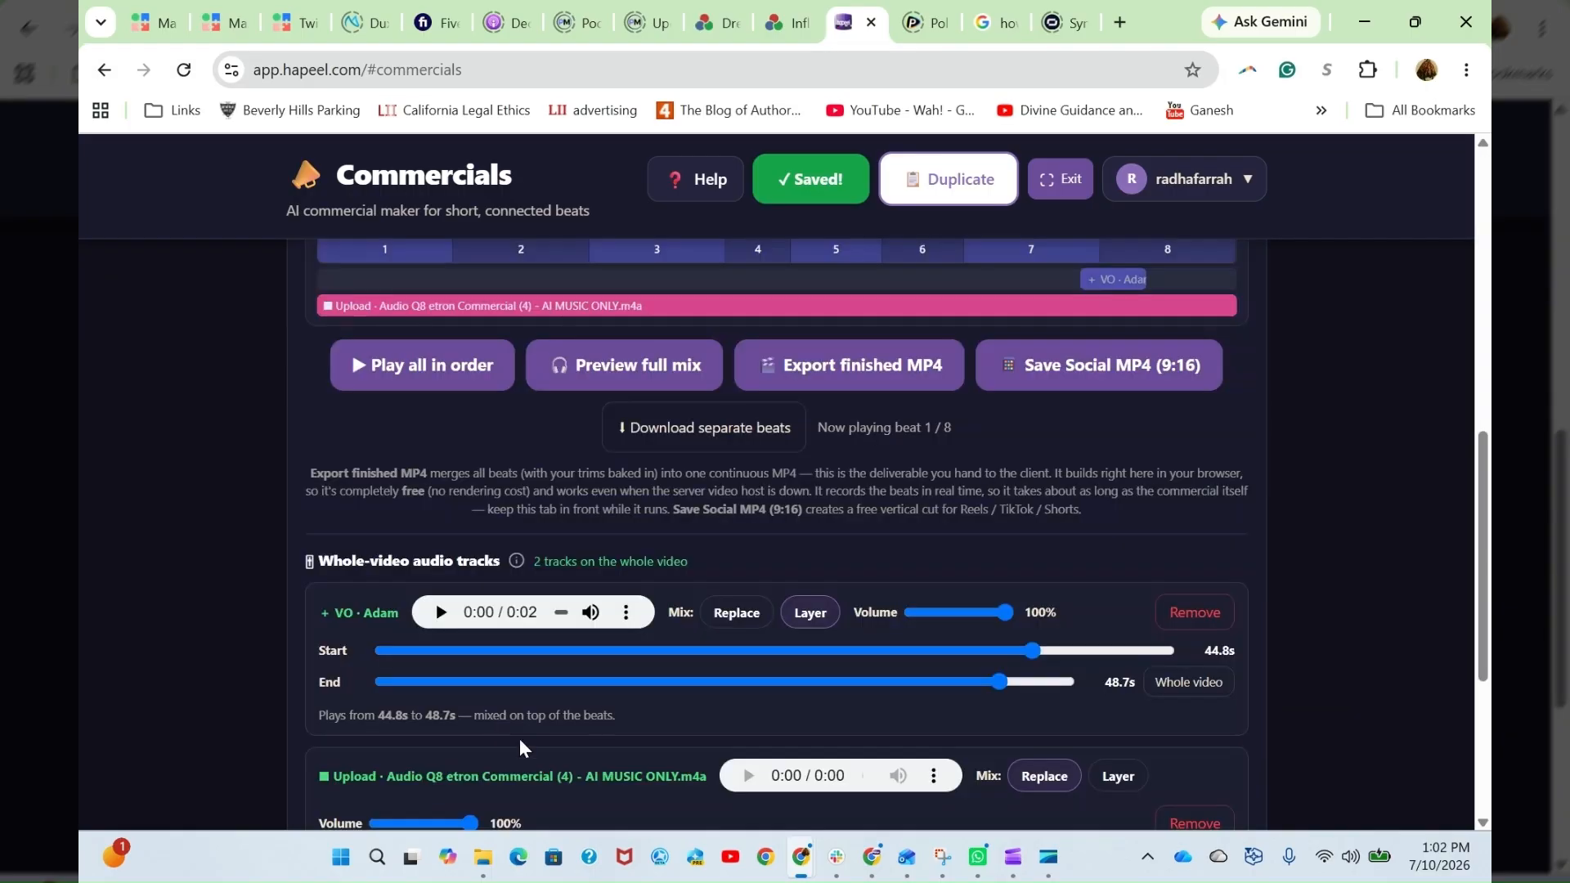
pyautogui.scroll(-1, 520, 746)
pyautogui.scroll(-3, 576, 749)
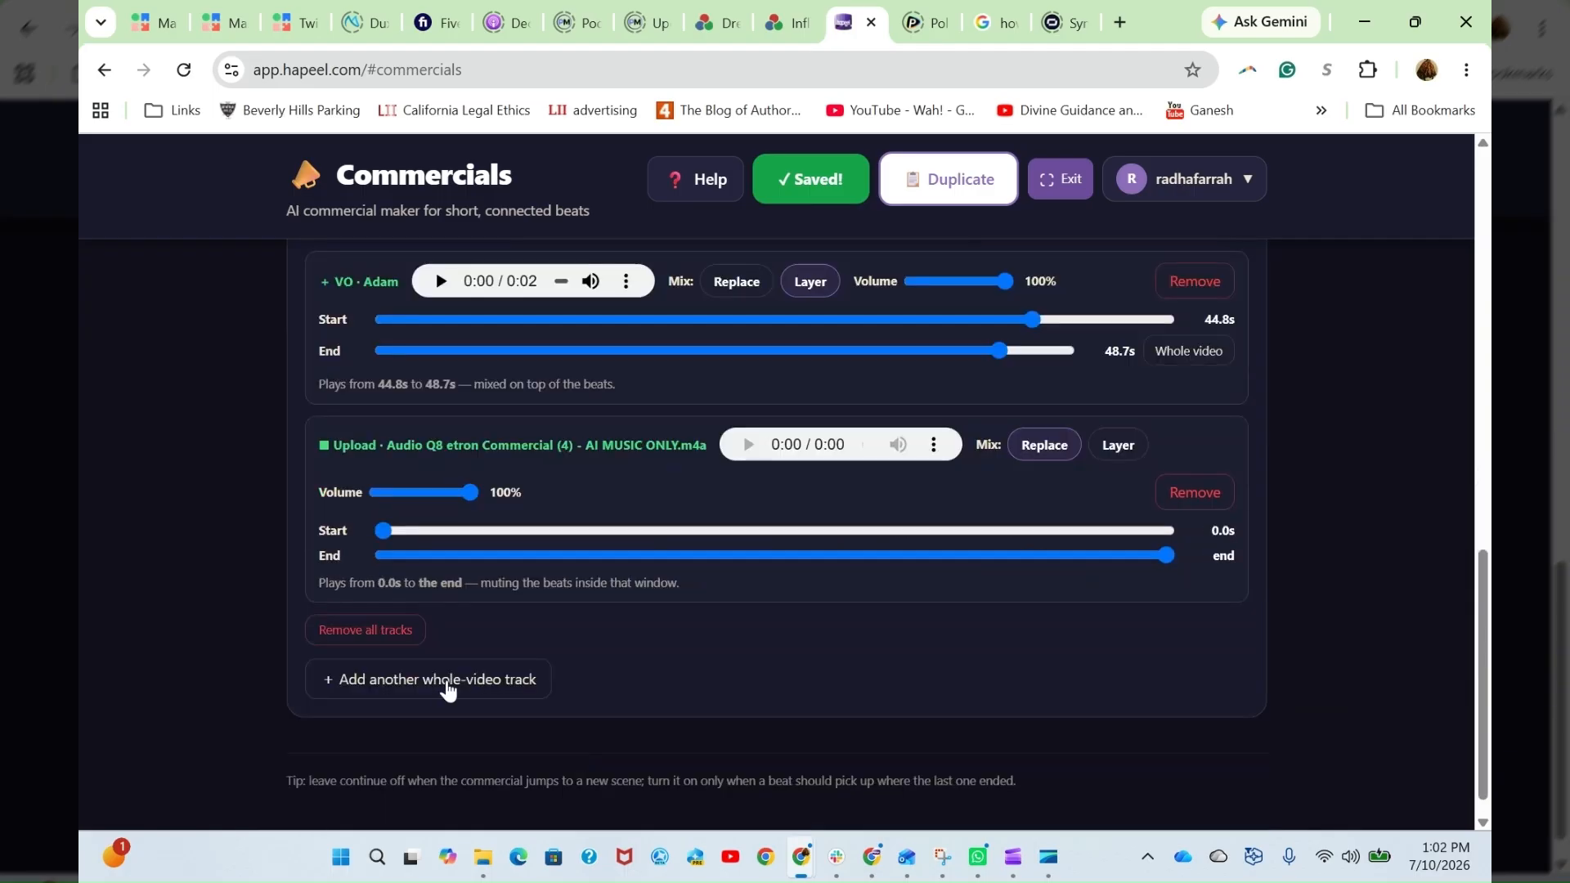
pyautogui.click(448, 687)
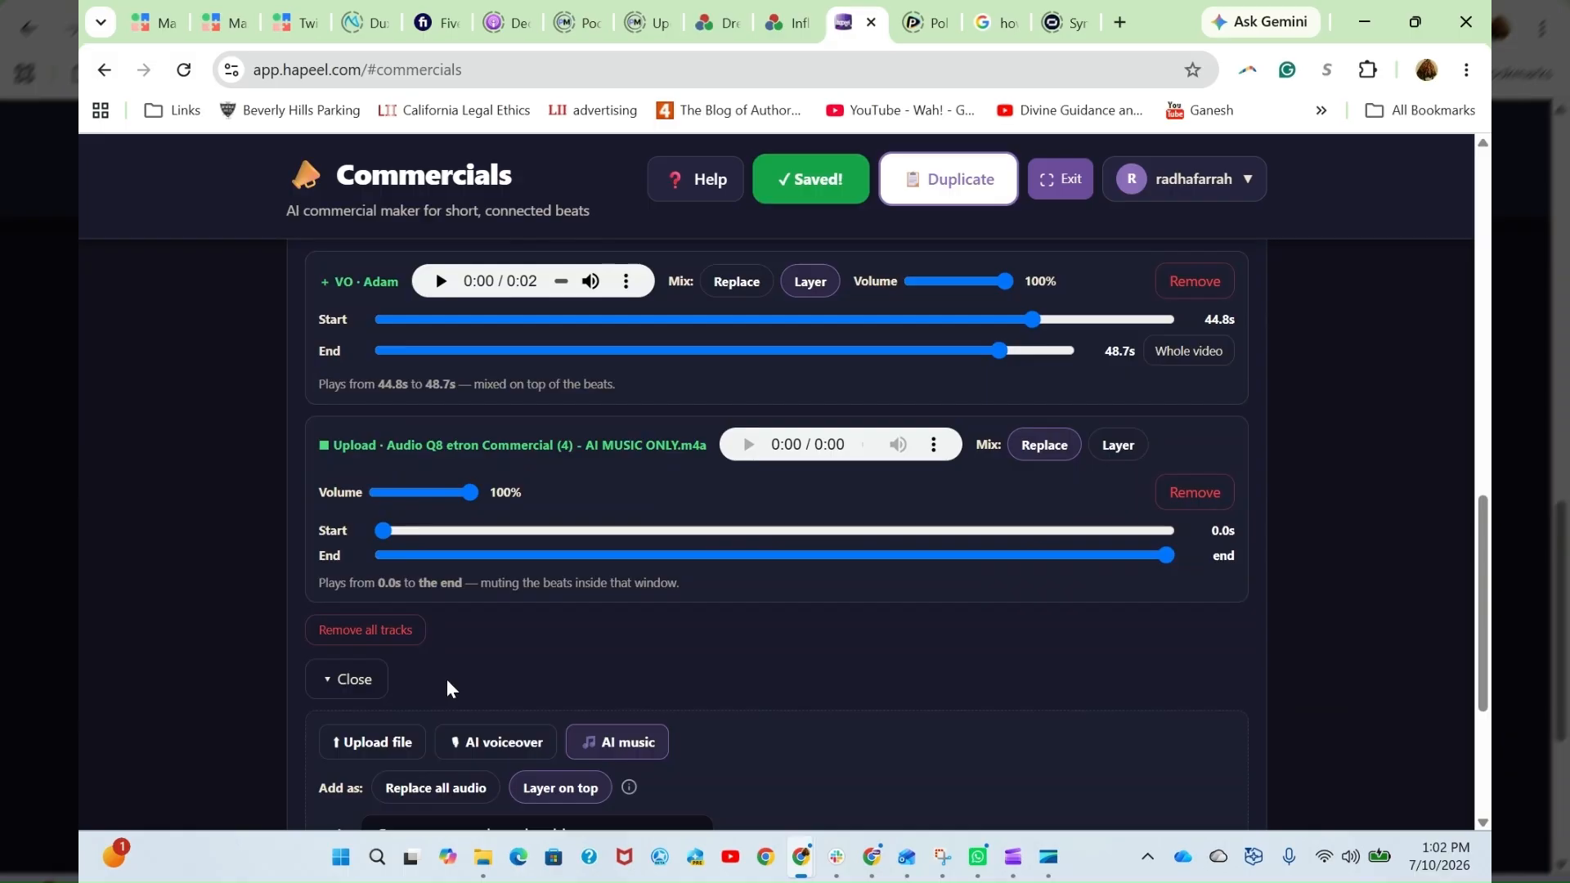
# - Examine the AI music options for a whole-video track, the existing audio tracks, and the Post timeline with its export choices
pyautogui.scroll(-1, 420, 749)
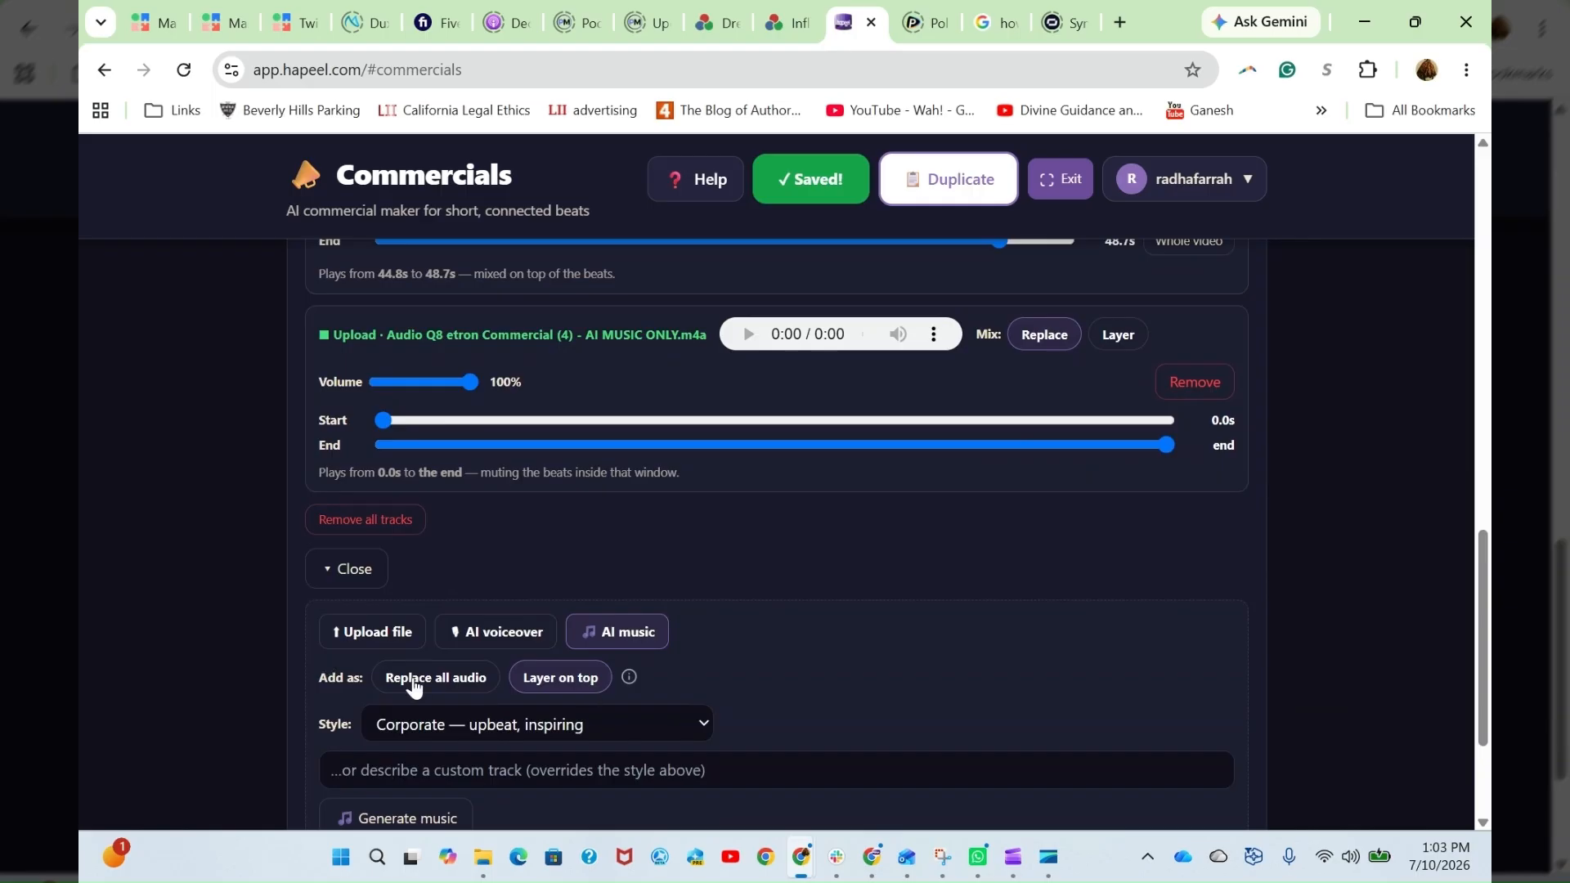
pyautogui.scroll(-2, 778, 647)
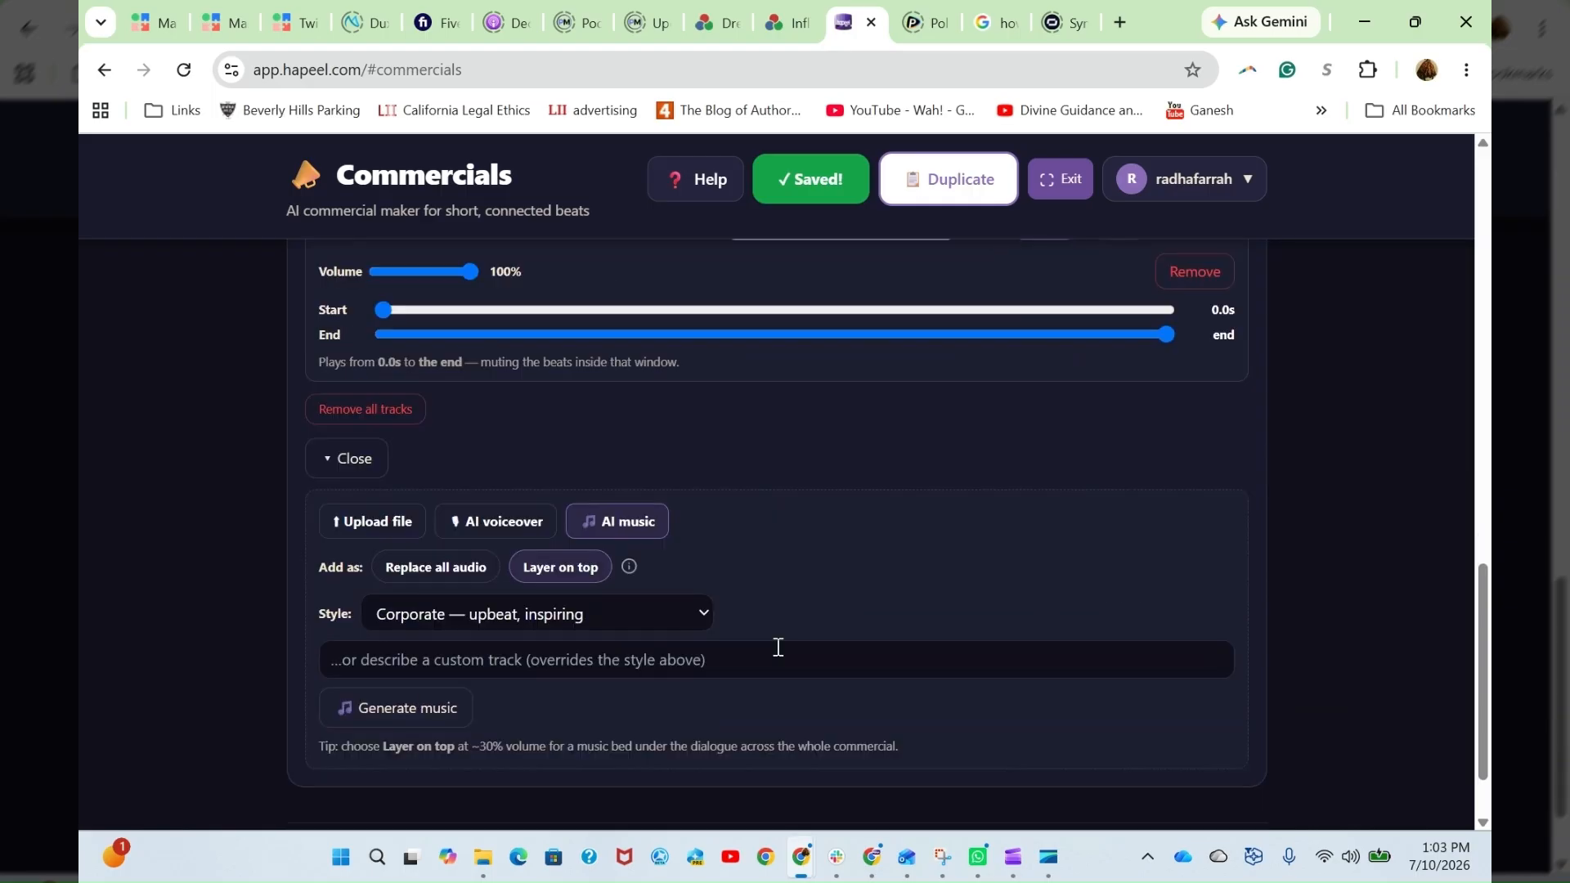
pyautogui.scroll(2, 798, 646)
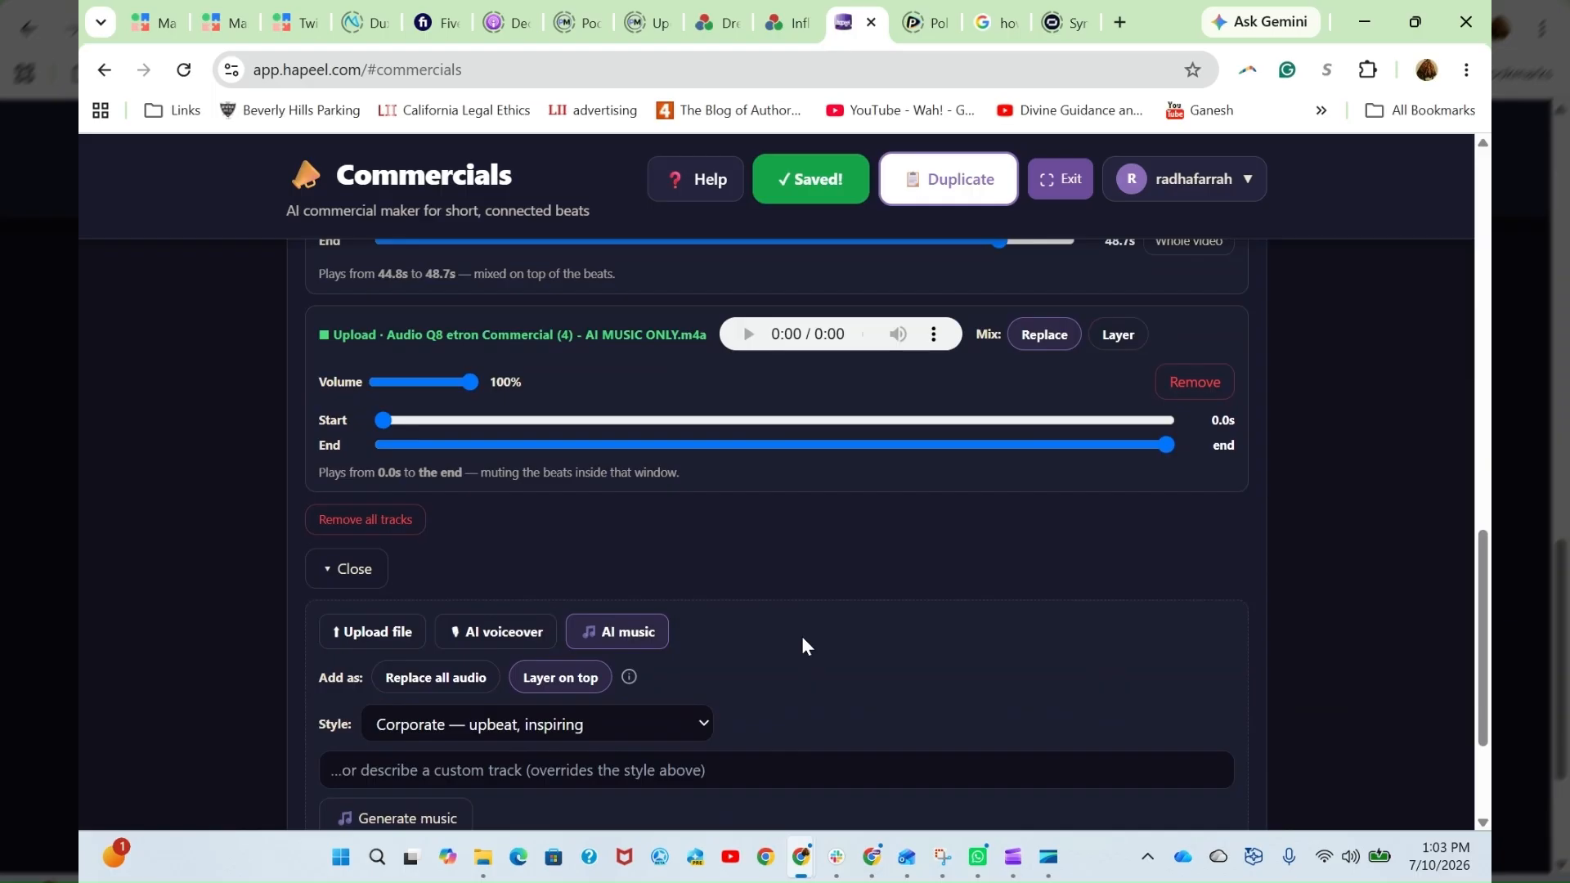
pyautogui.scroll(1, 801, 646)
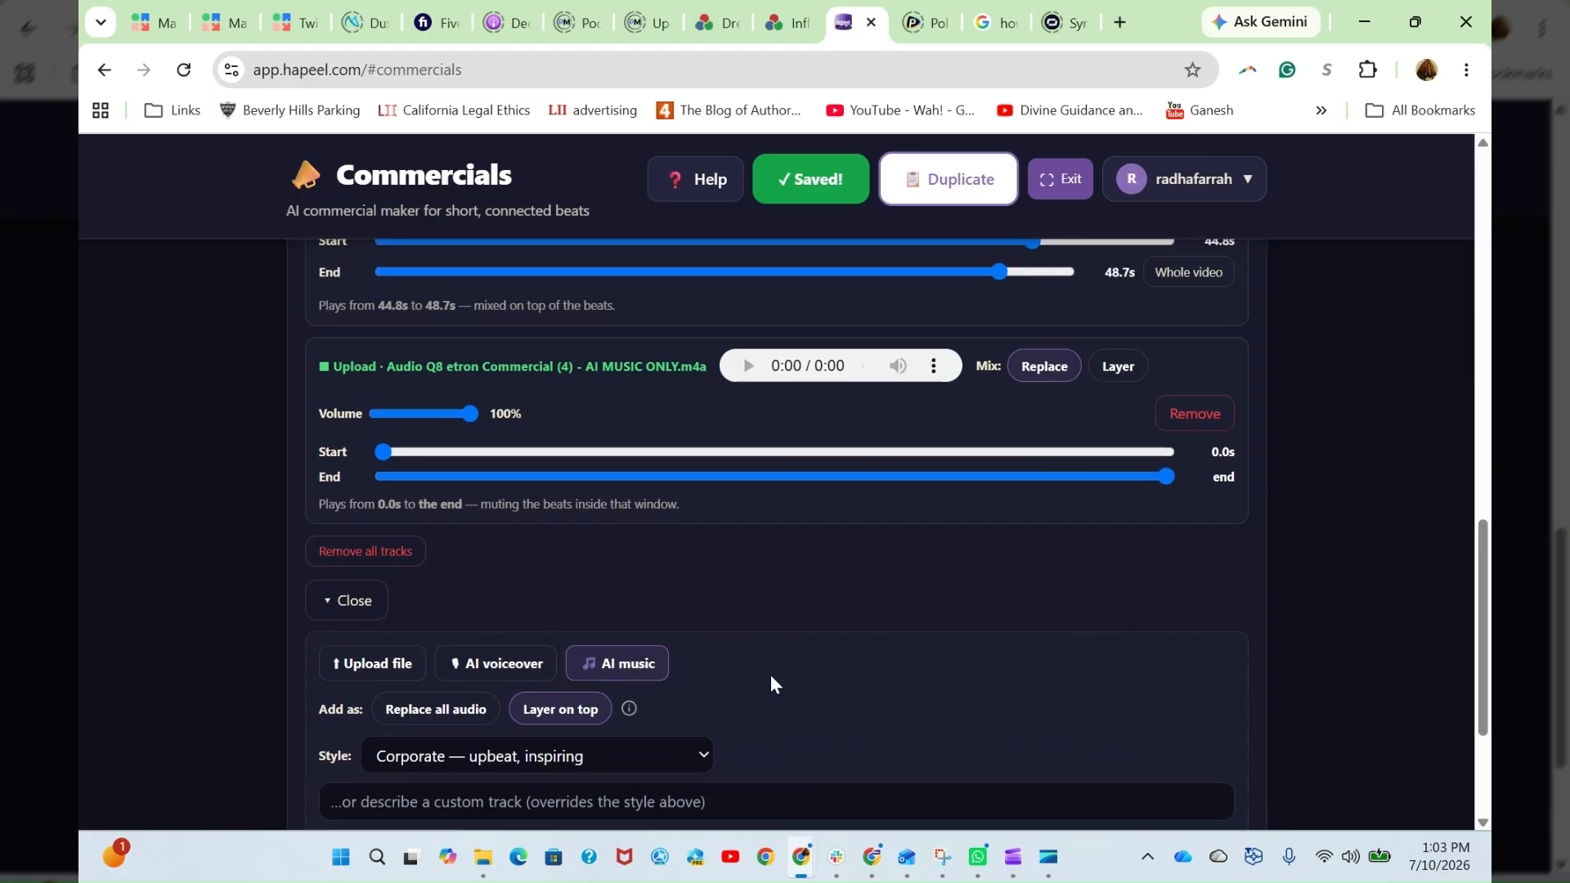
pyautogui.scroll(2, 773, 678)
pyautogui.scroll(-2, 792, 582)
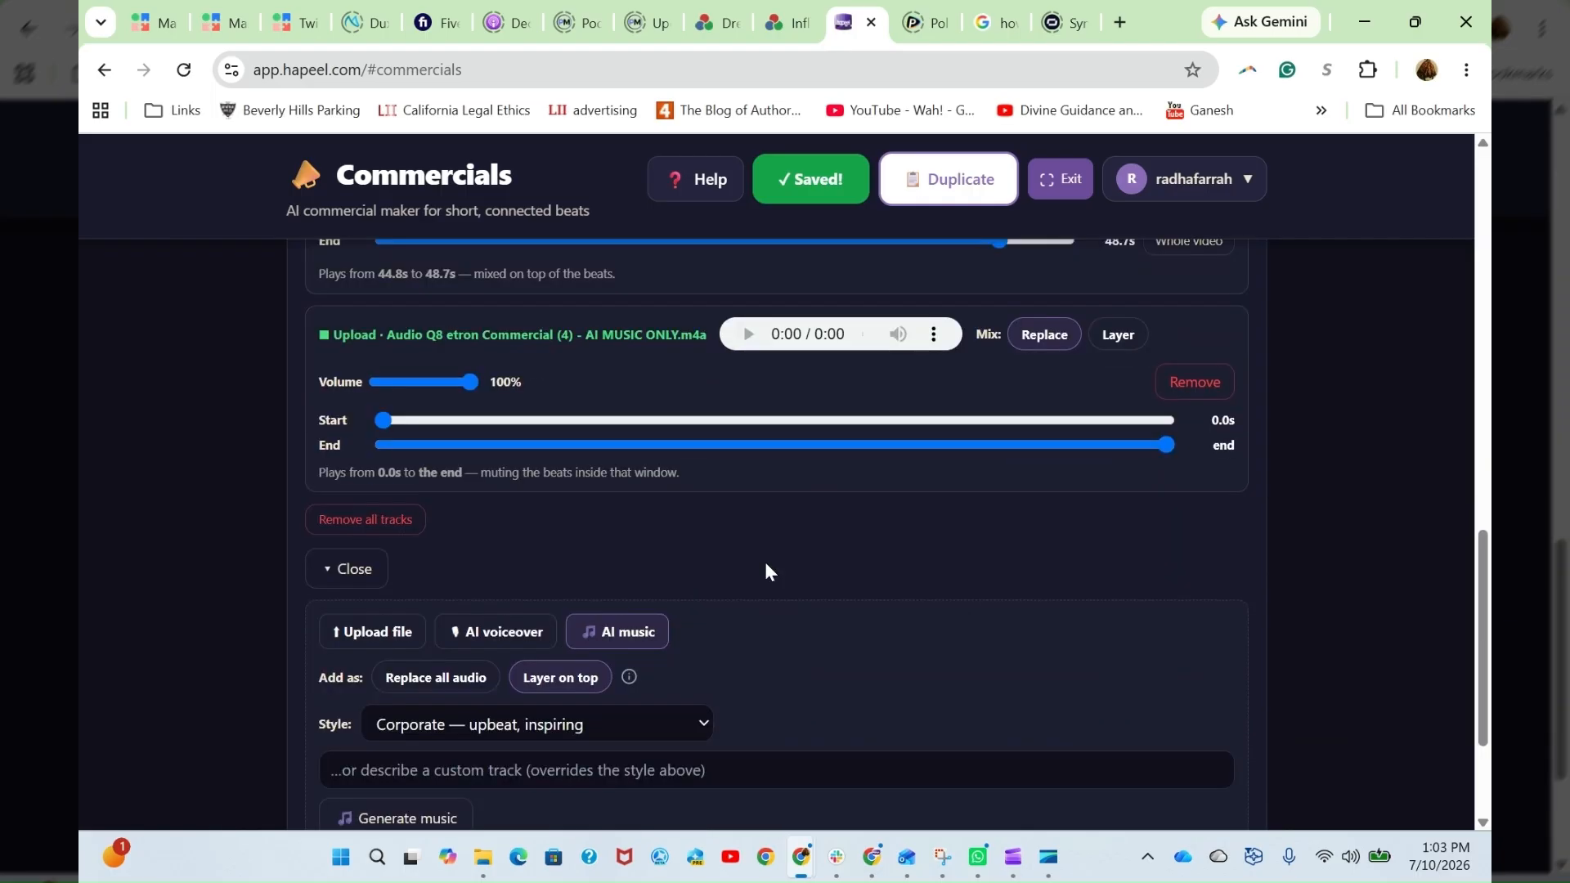
pyautogui.scroll(-1, 830, 589)
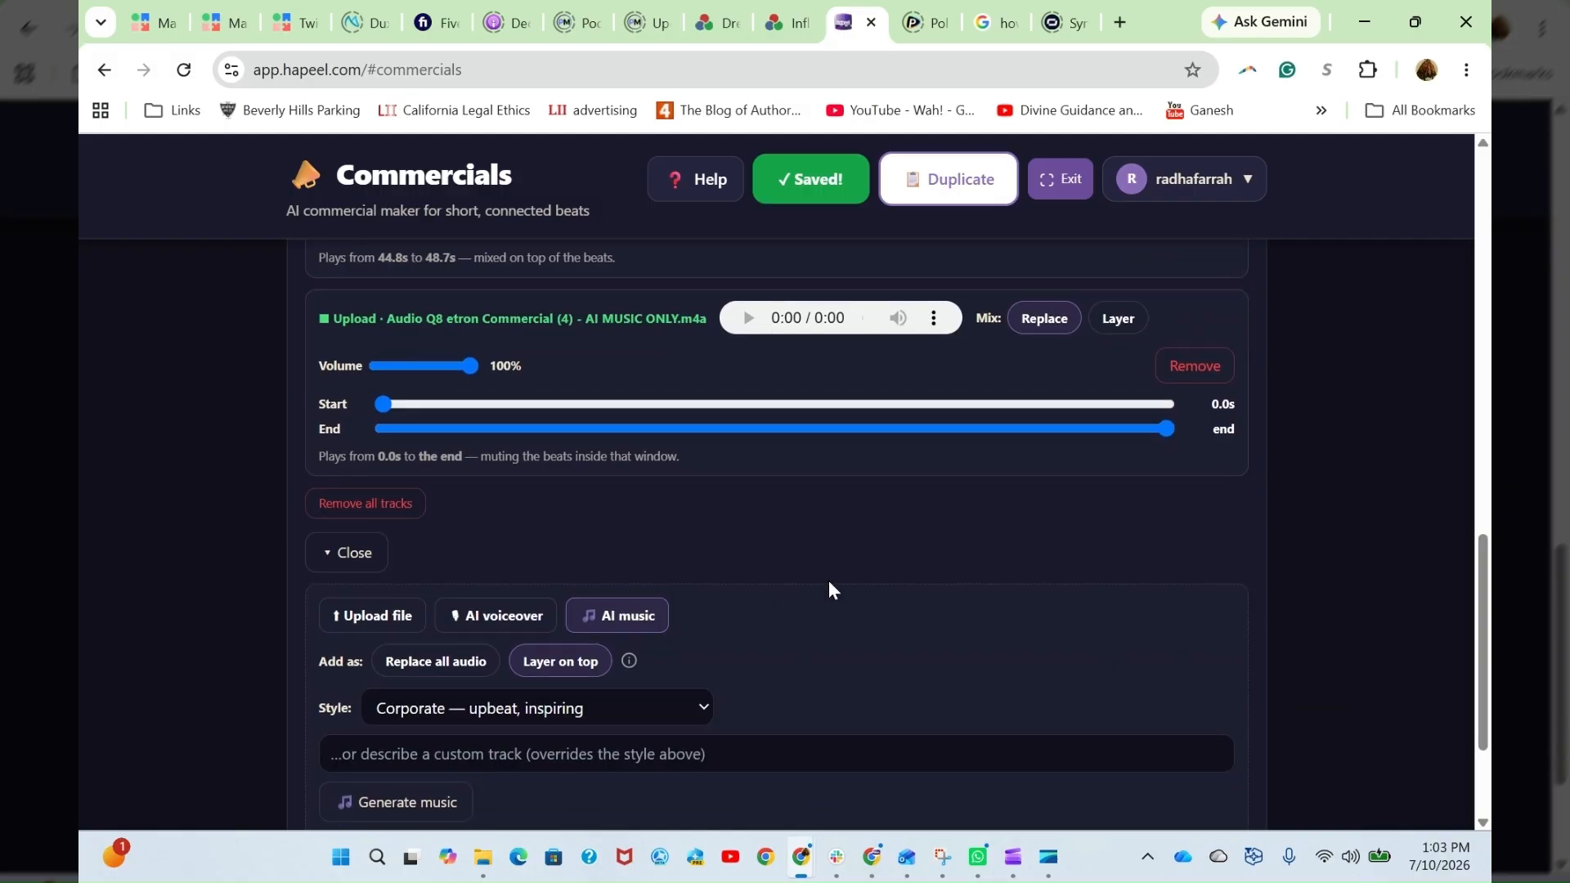
pyautogui.scroll(2, 829, 587)
pyautogui.scroll(5, 837, 598)
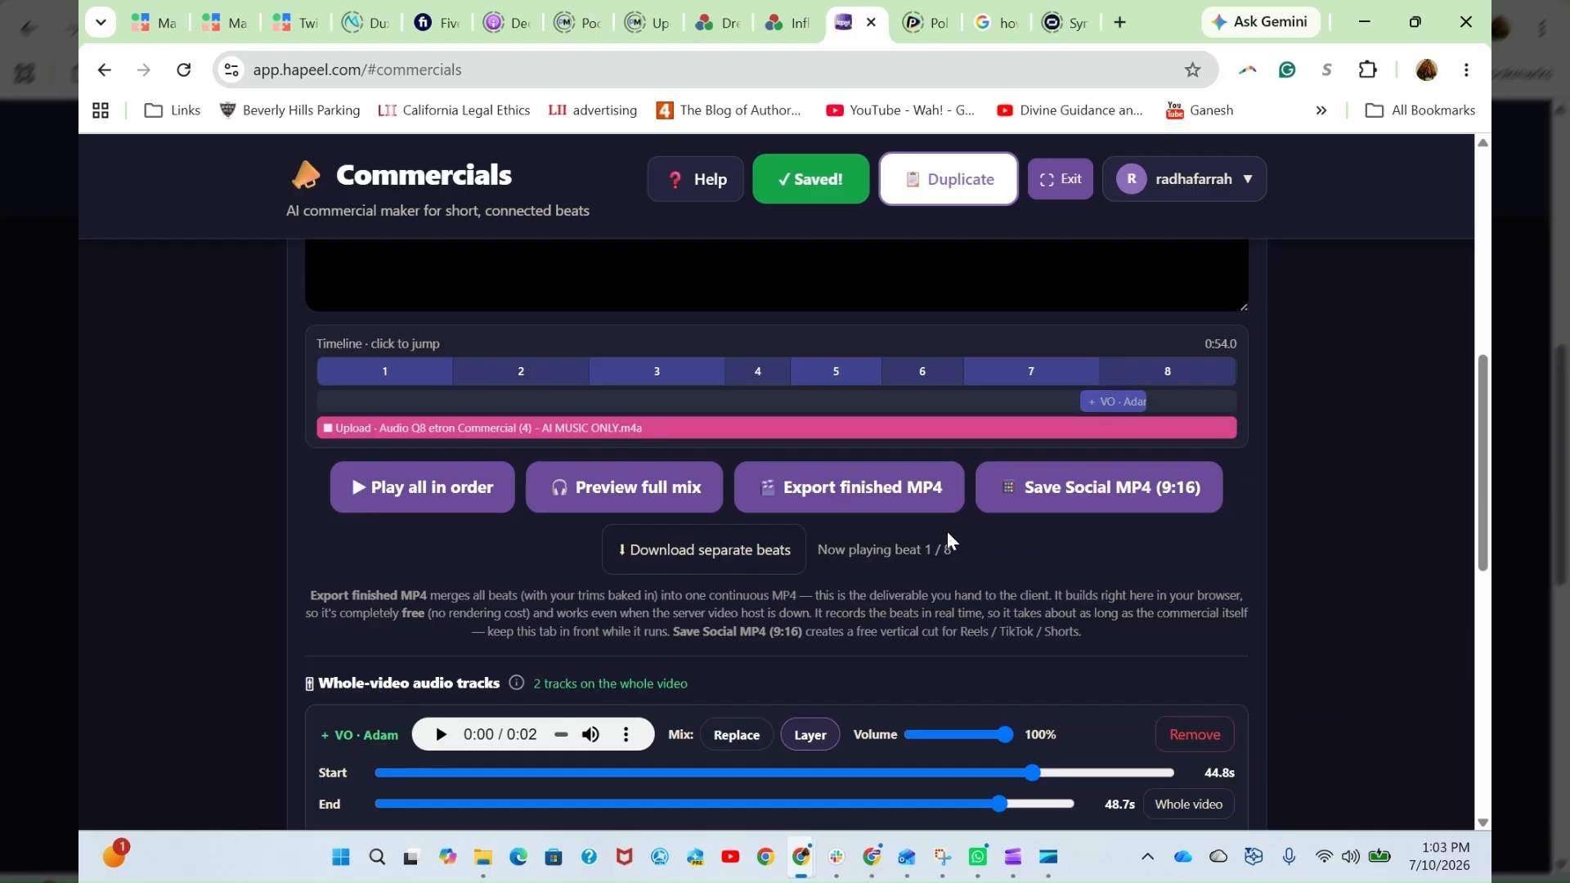
pyautogui.scroll(-4, 948, 540)
pyautogui.scroll(5, 988, 614)
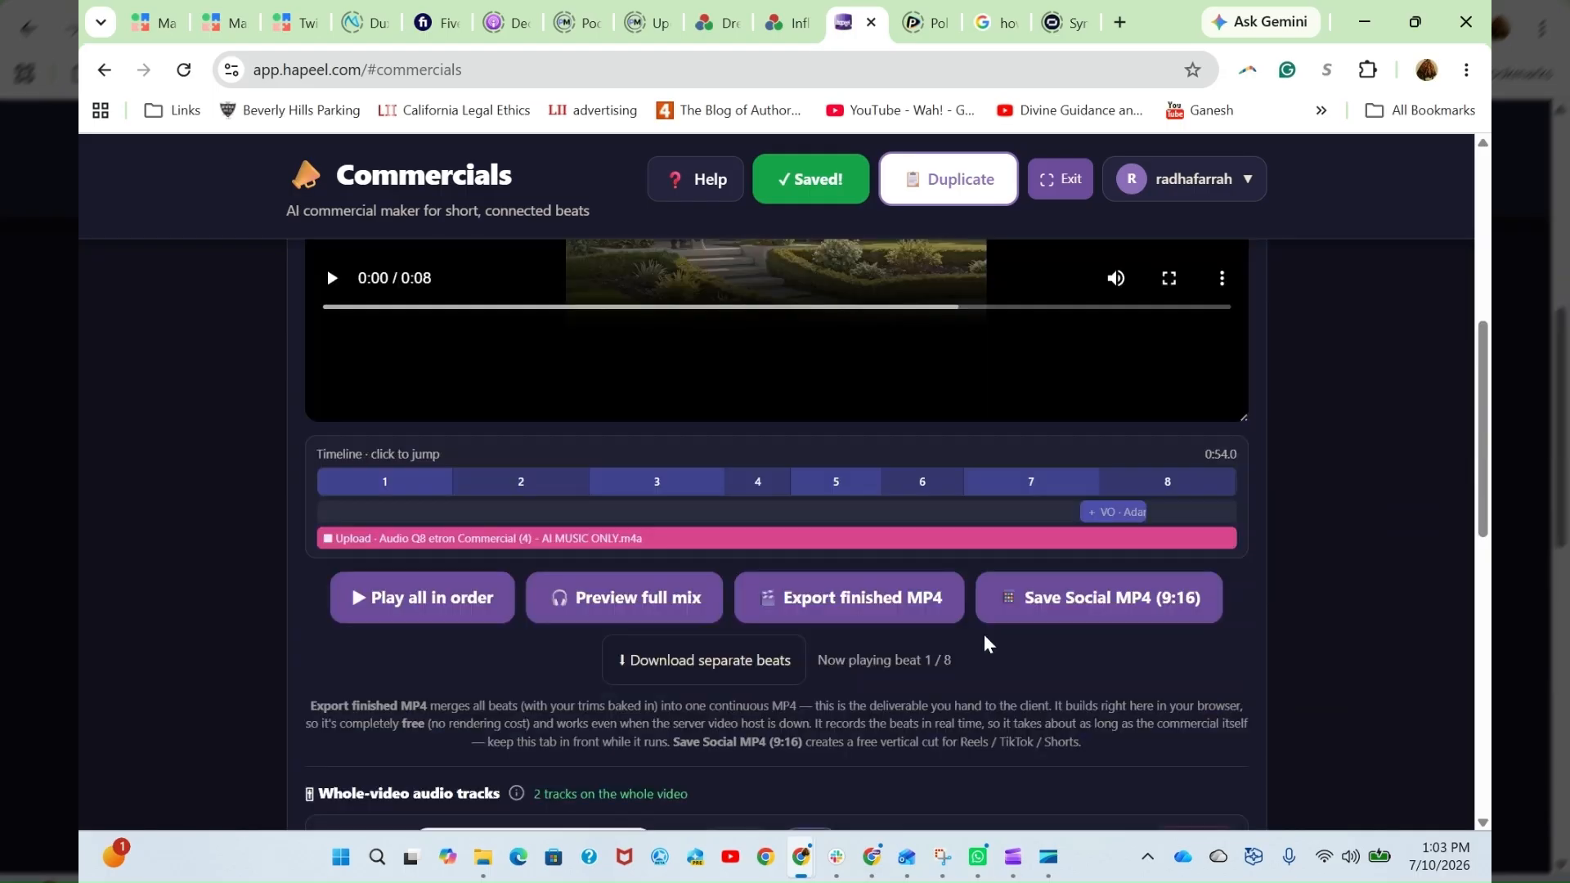
pyautogui.scroll(7, 985, 635)
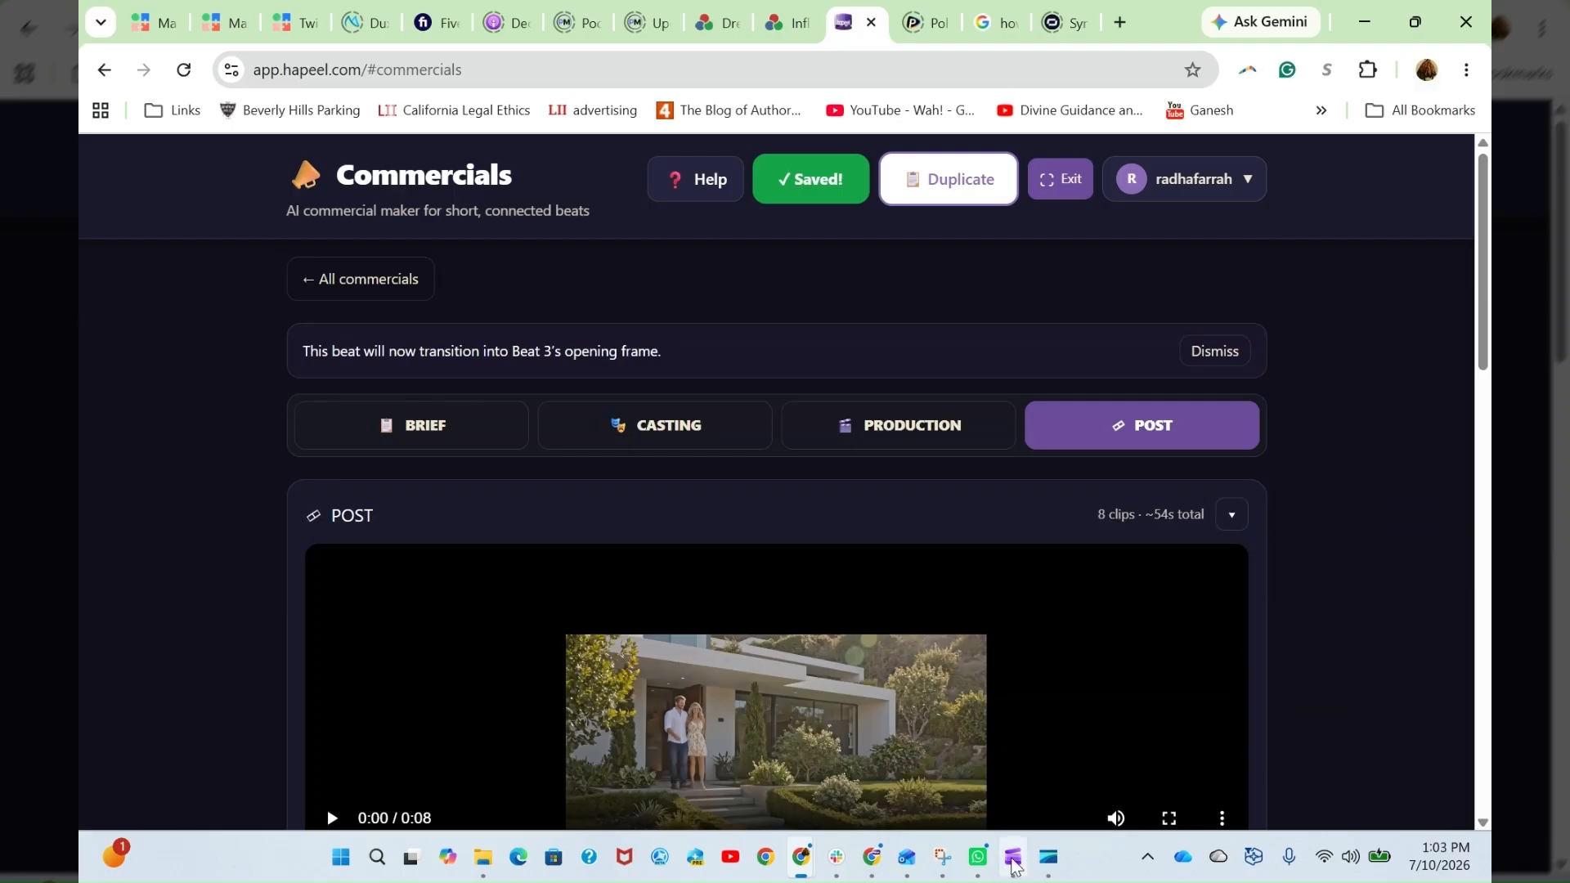
# - Exit the expanded Commercials view and start a new commercial in Story Intake's commercials section
pyautogui.moveTo(1014, 865)
pyautogui.click(1064, 198)
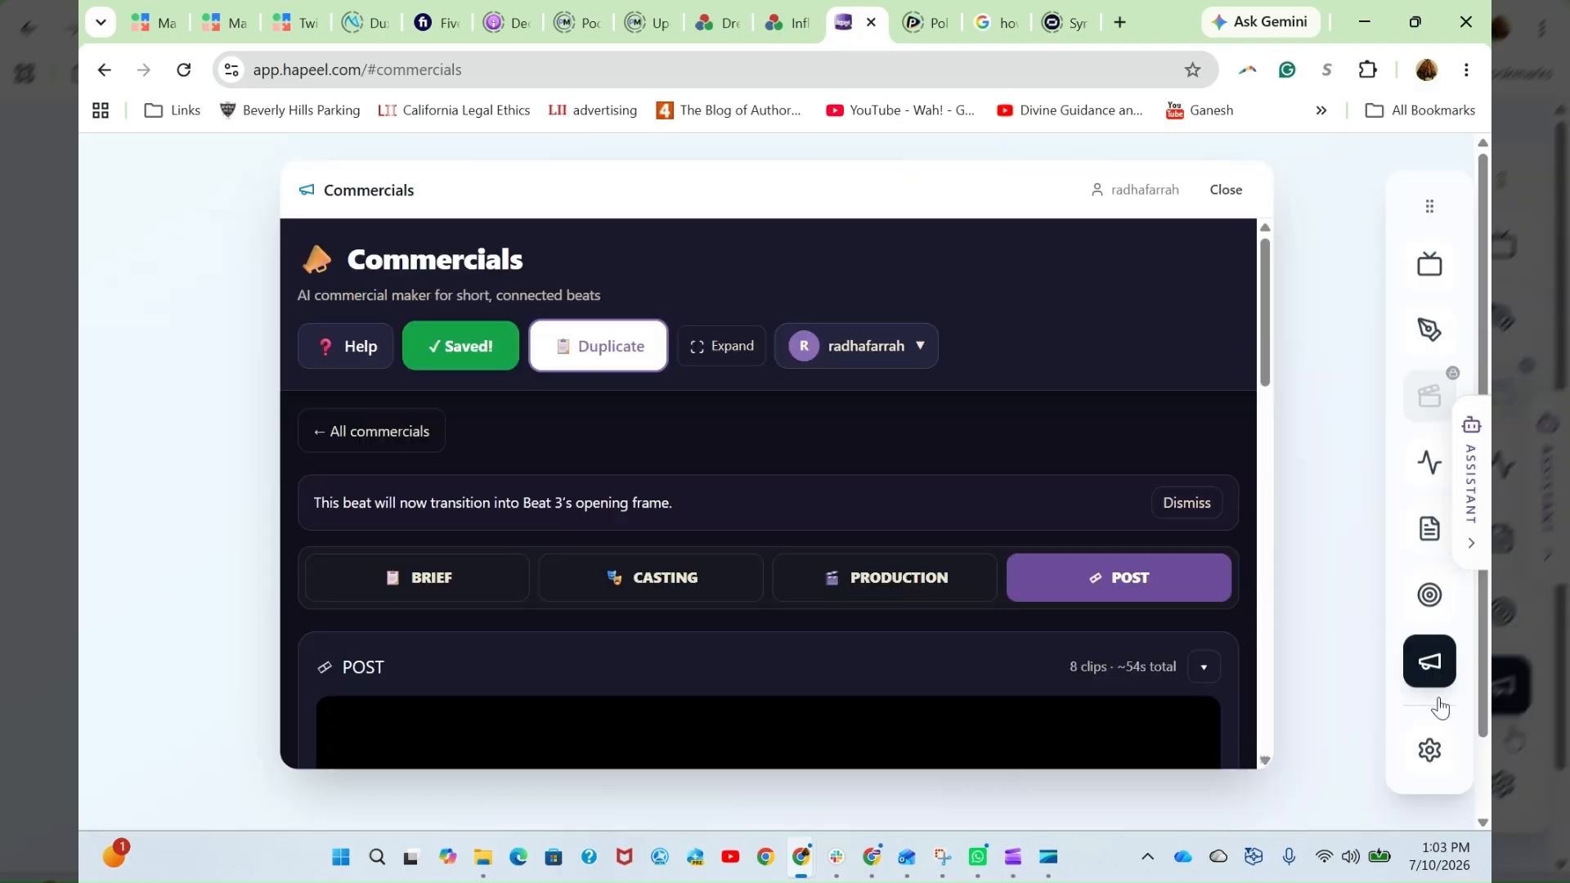
pyautogui.click(1430, 334)
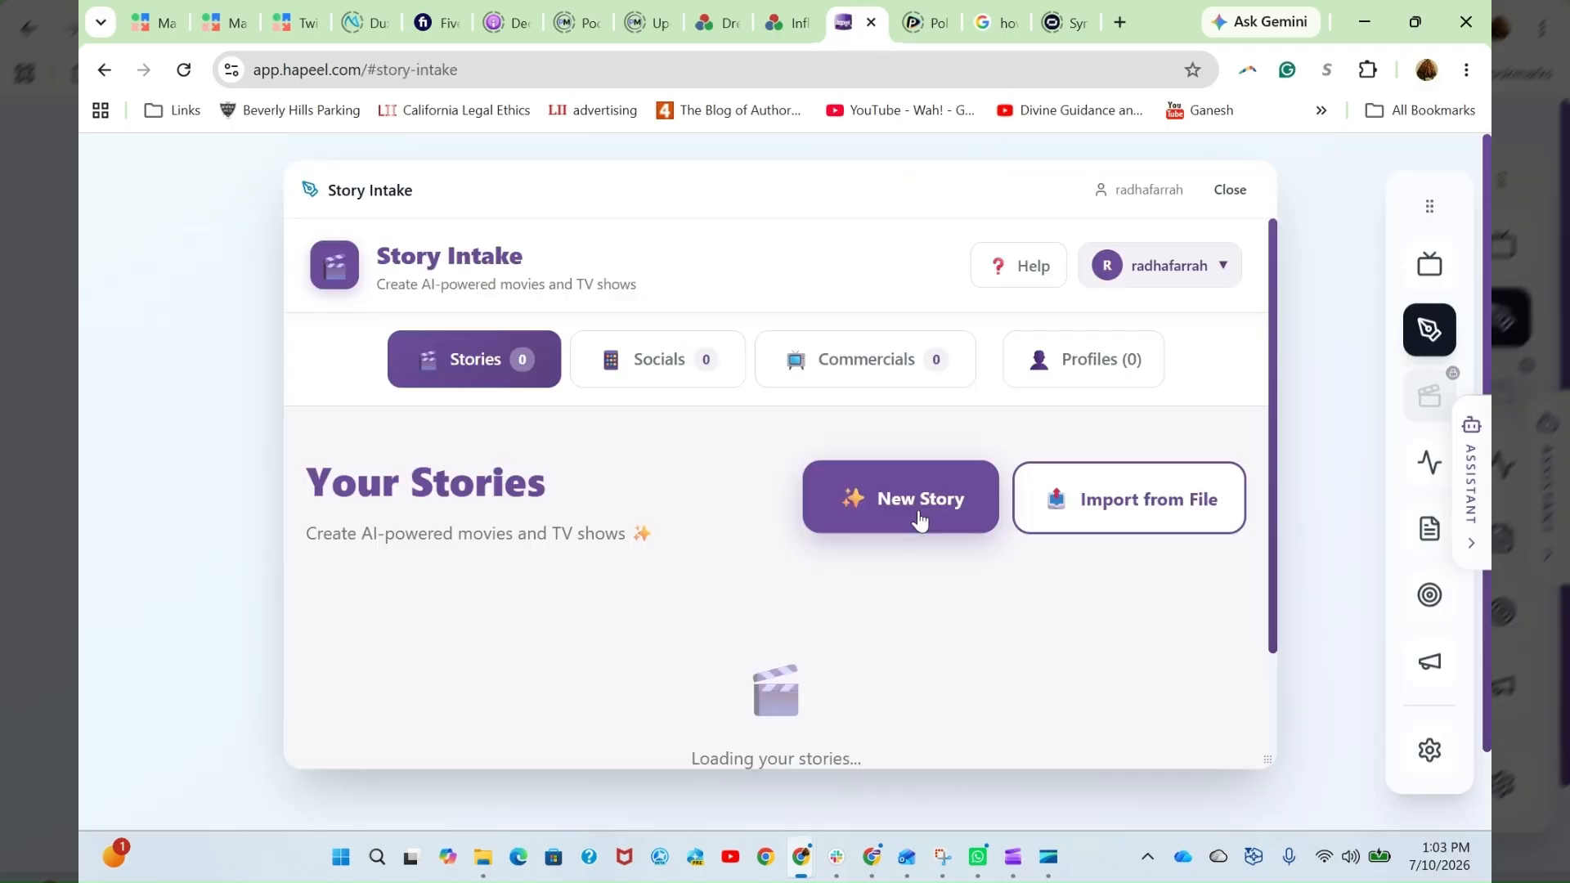
pyautogui.click(882, 367)
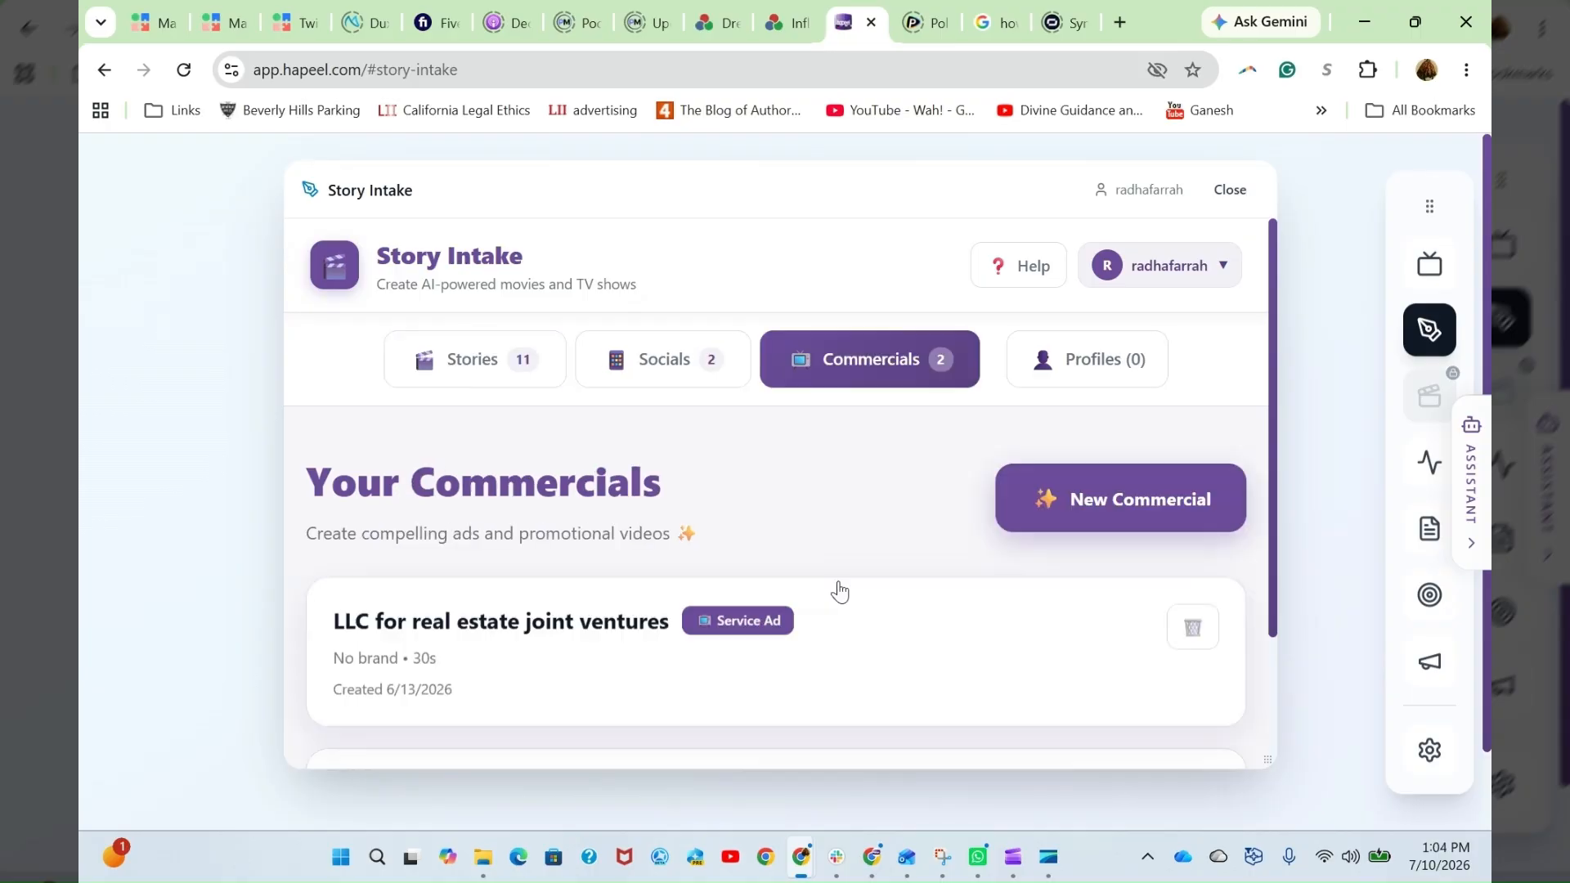
pyautogui.scroll(-2, 840, 591)
pyautogui.click(1055, 331)
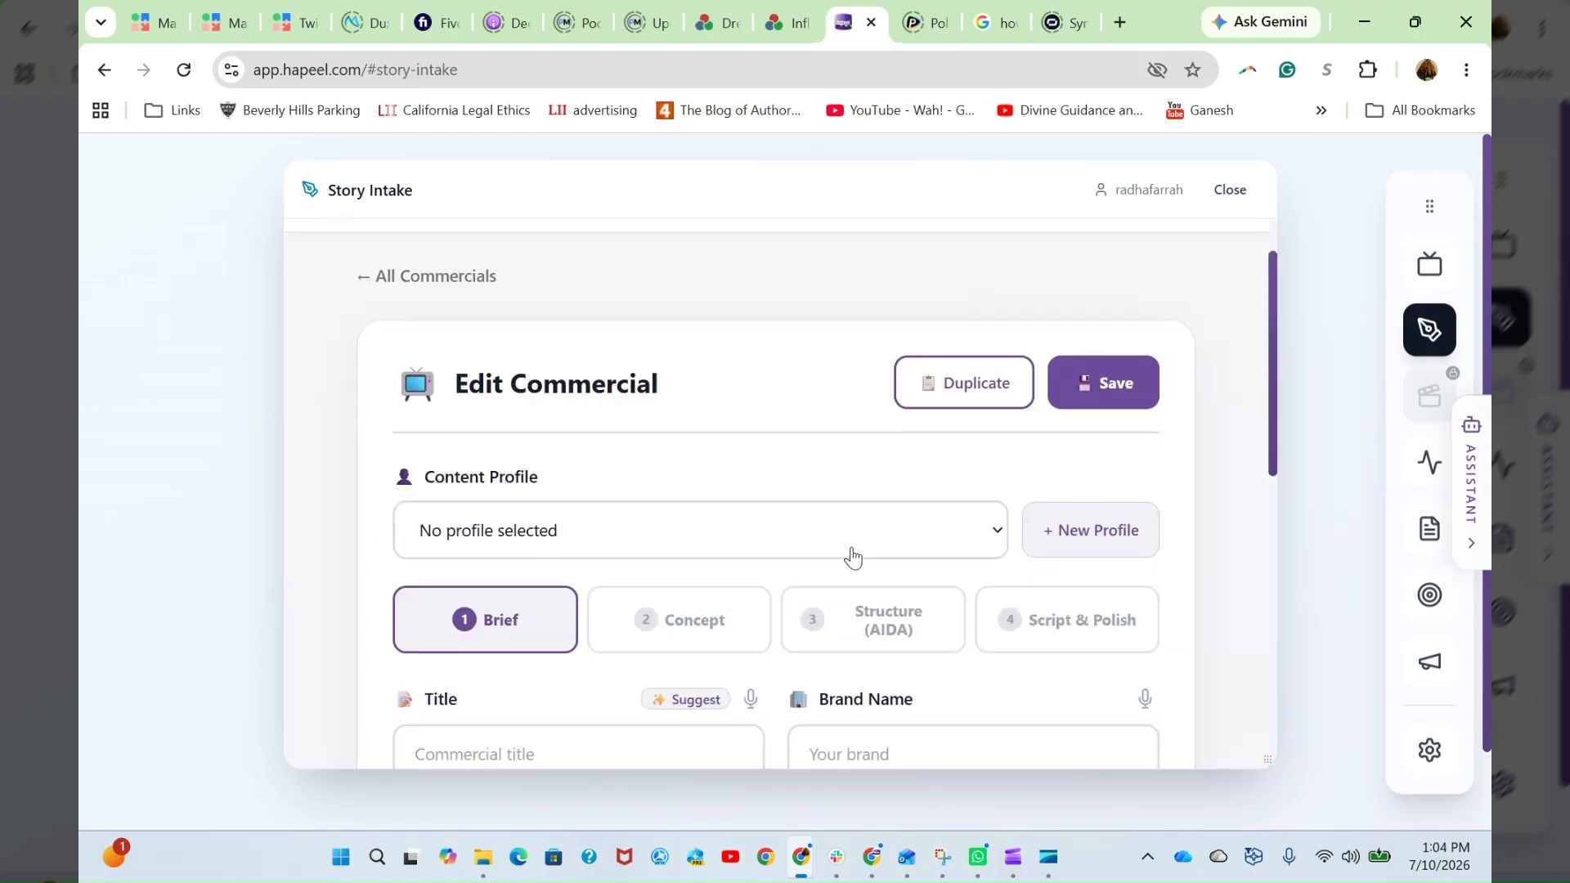
# - Look over the new commercial's brief fields and set its content profile to NRL (Noorbakhsh Reynolds Law)
pyautogui.scroll(-3, 854, 557)
pyautogui.scroll(-6, 886, 617)
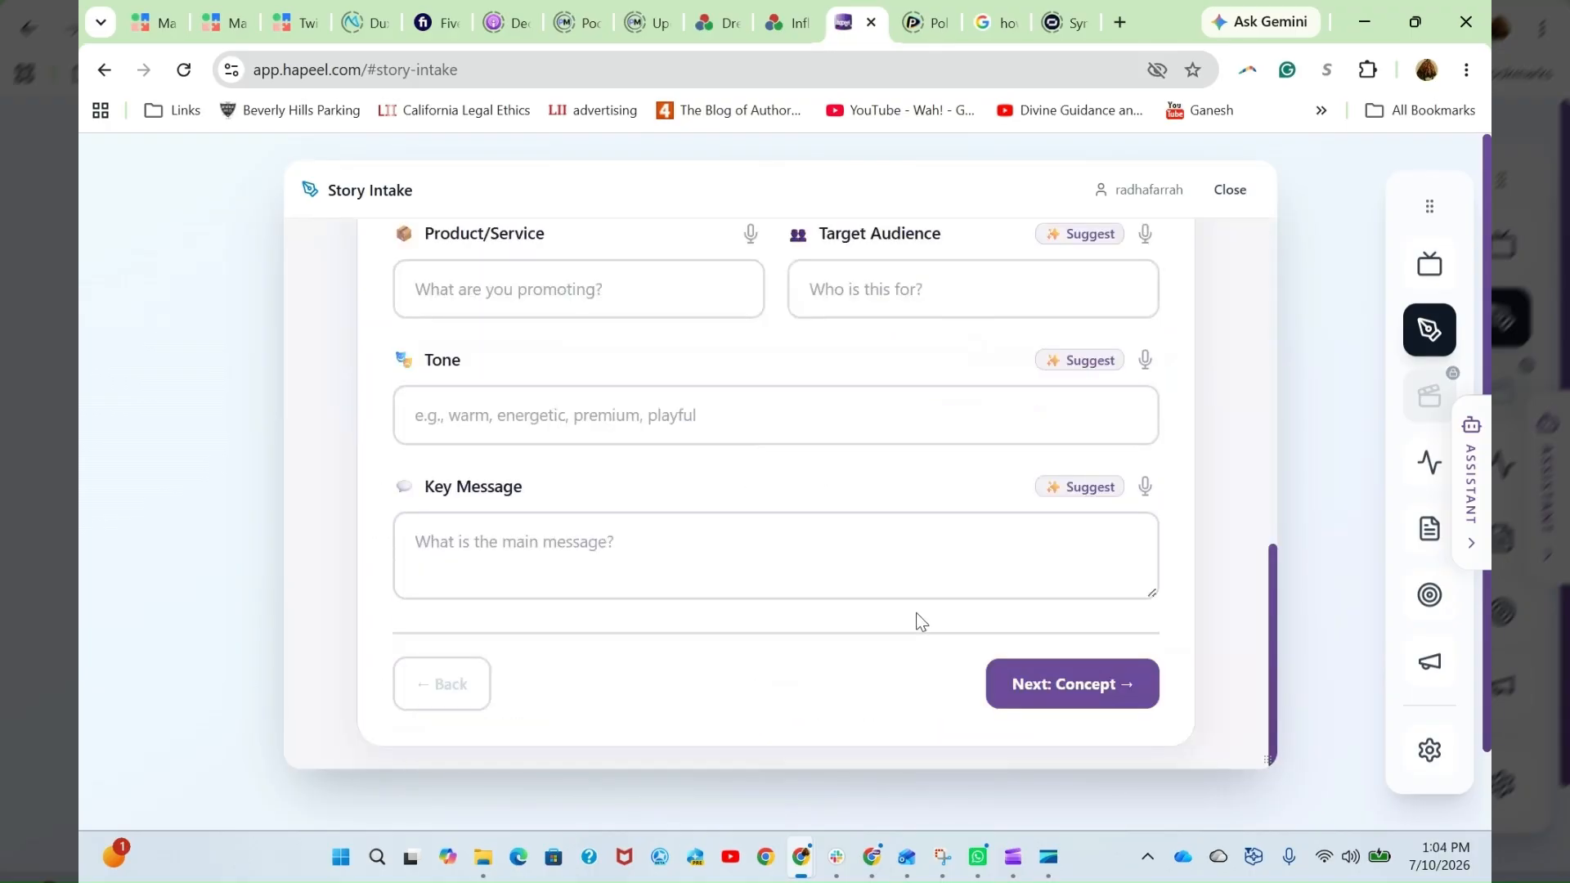
pyautogui.scroll(9, 1088, 489)
pyautogui.click(960, 489)
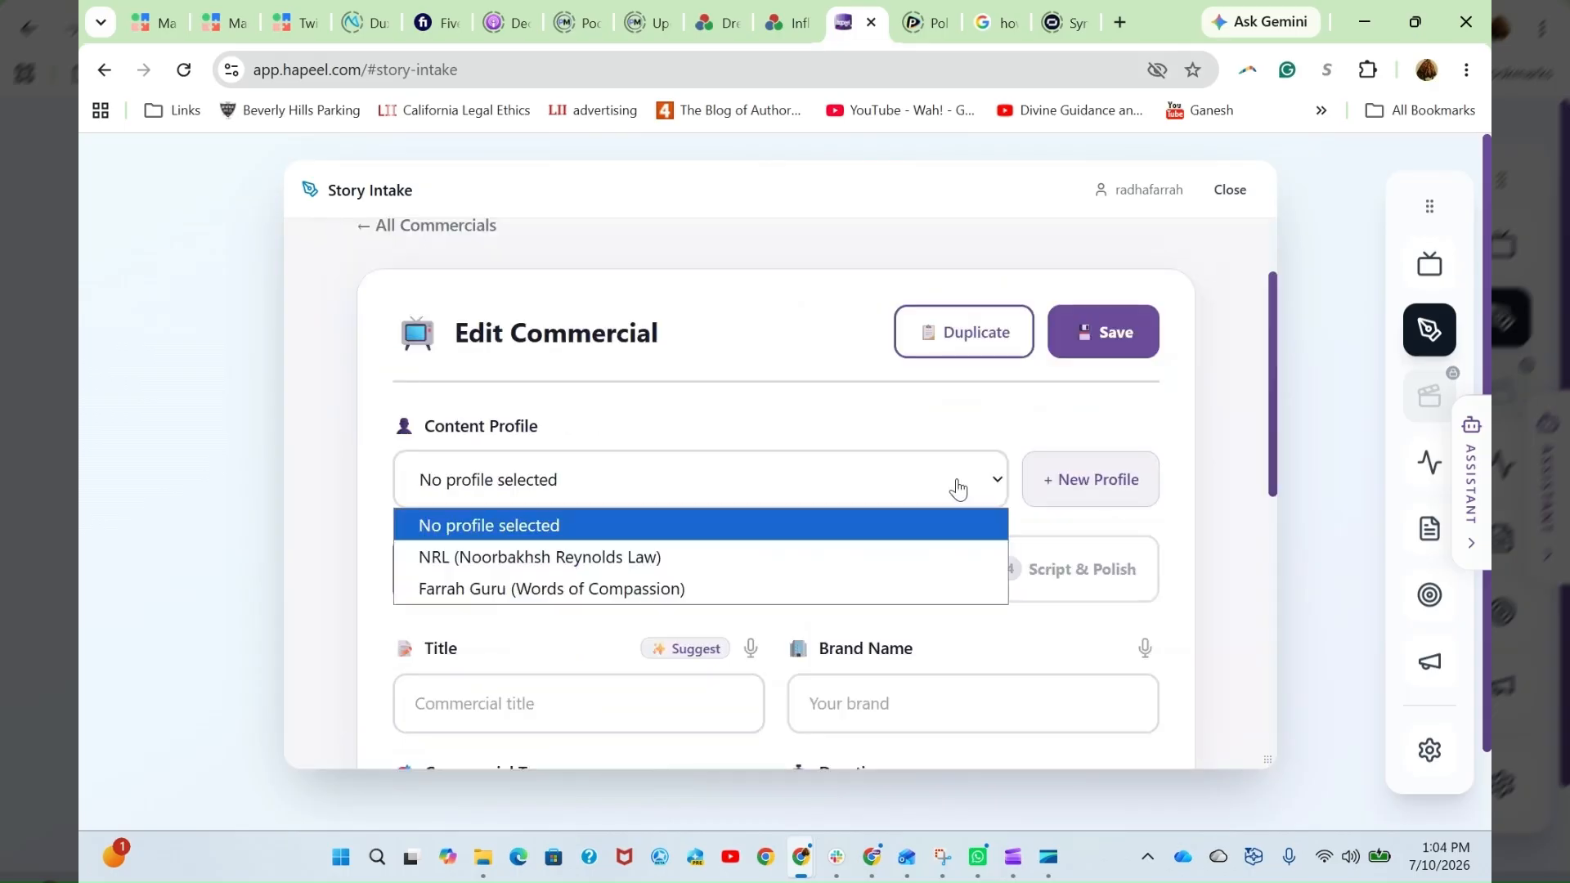
pyautogui.click(540, 557)
pyautogui.scroll(-1, 544, 463)
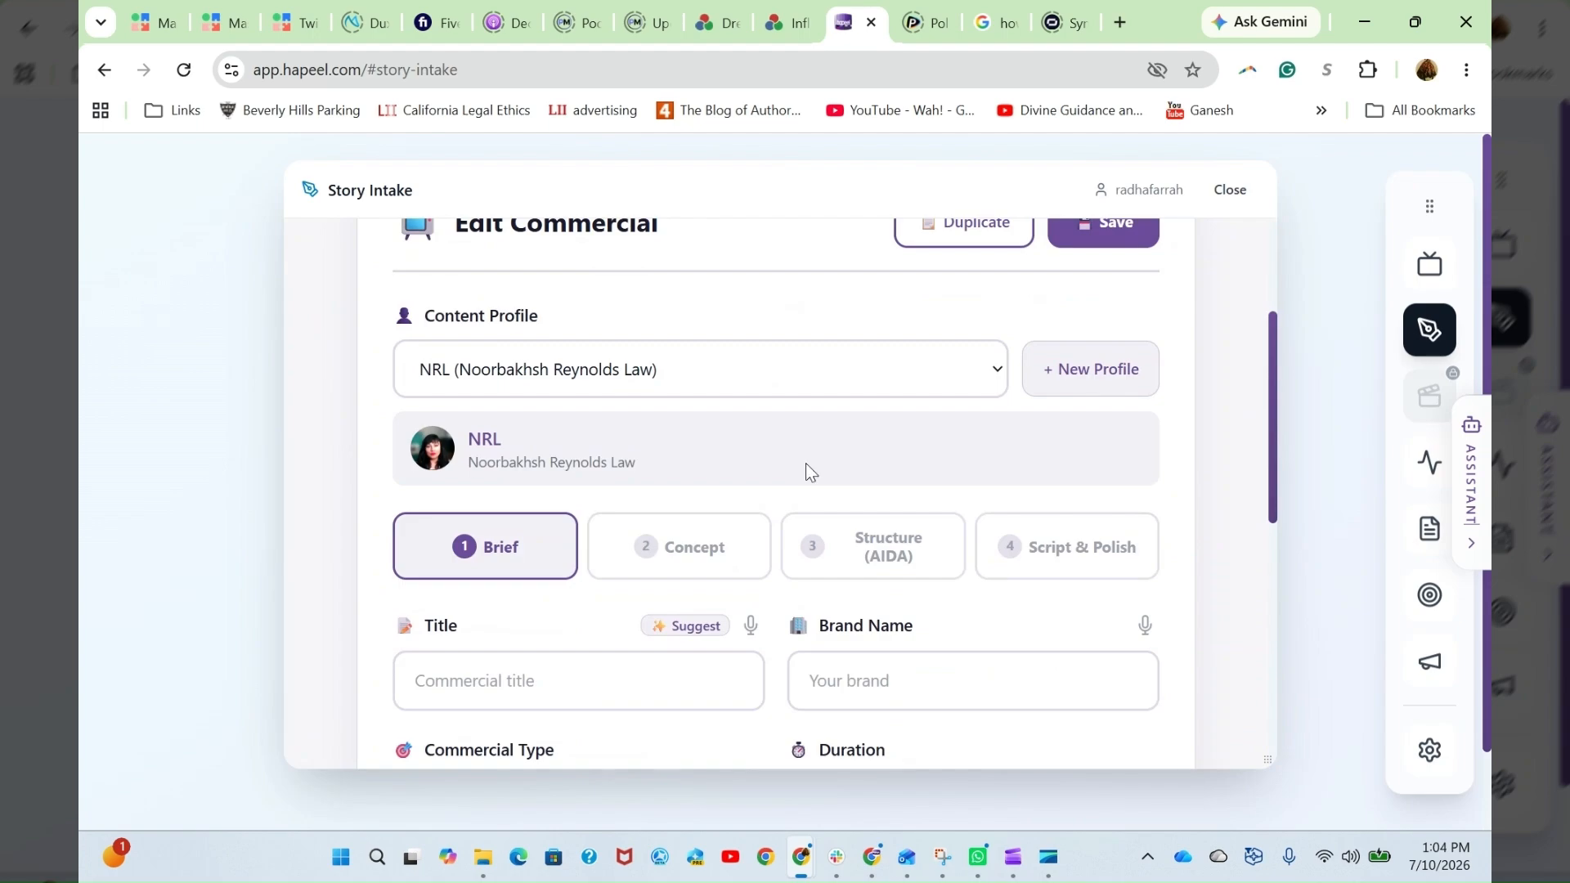
pyautogui.scroll(2, 1060, 442)
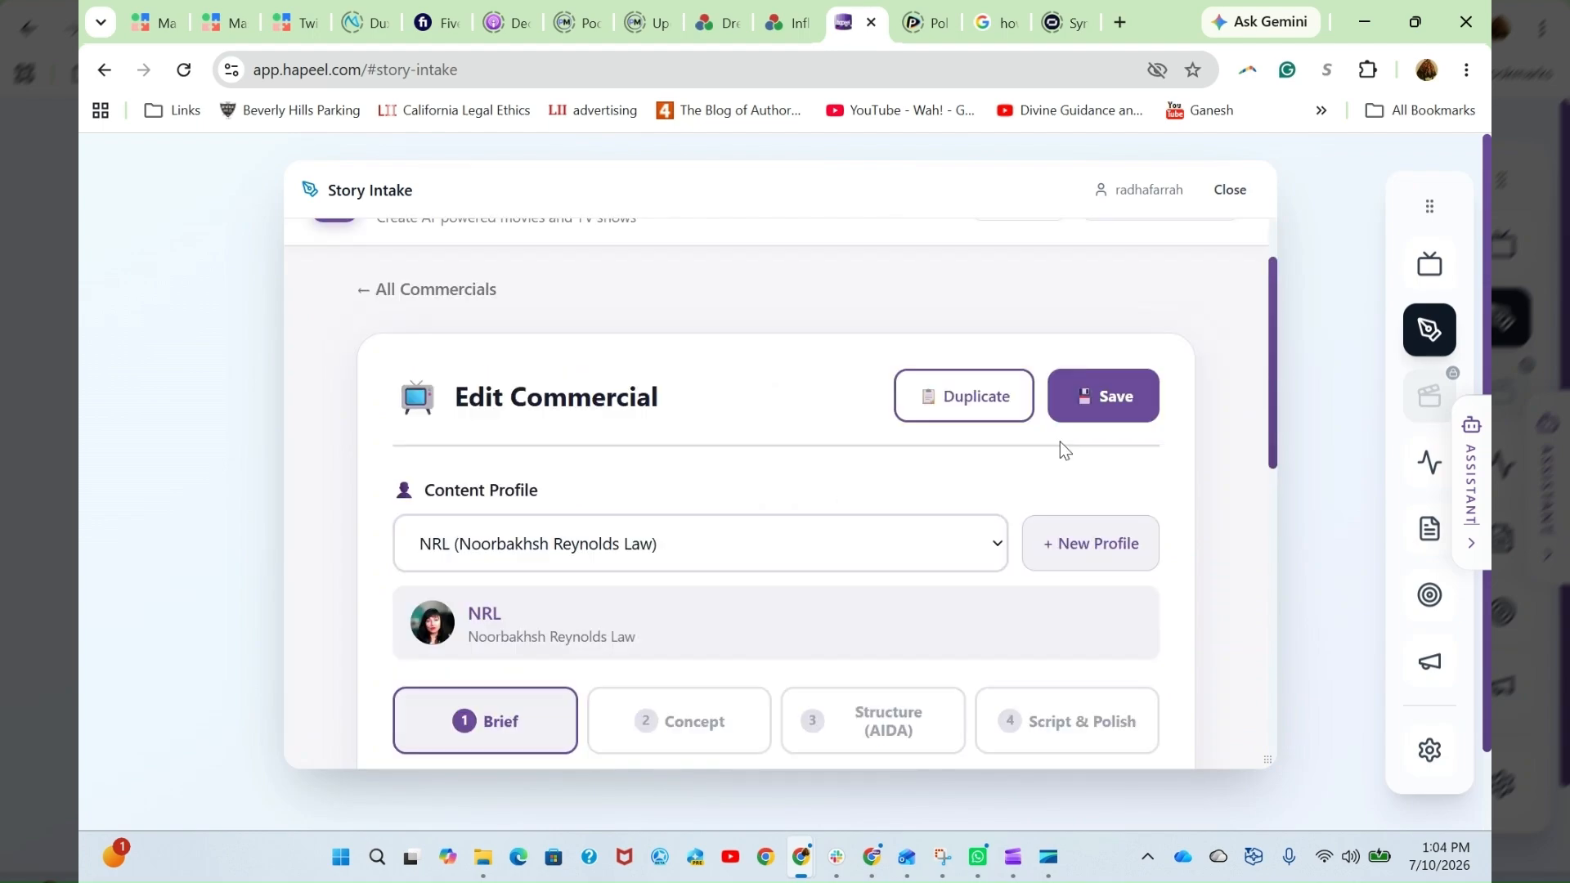
pyautogui.scroll(1, 1060, 442)
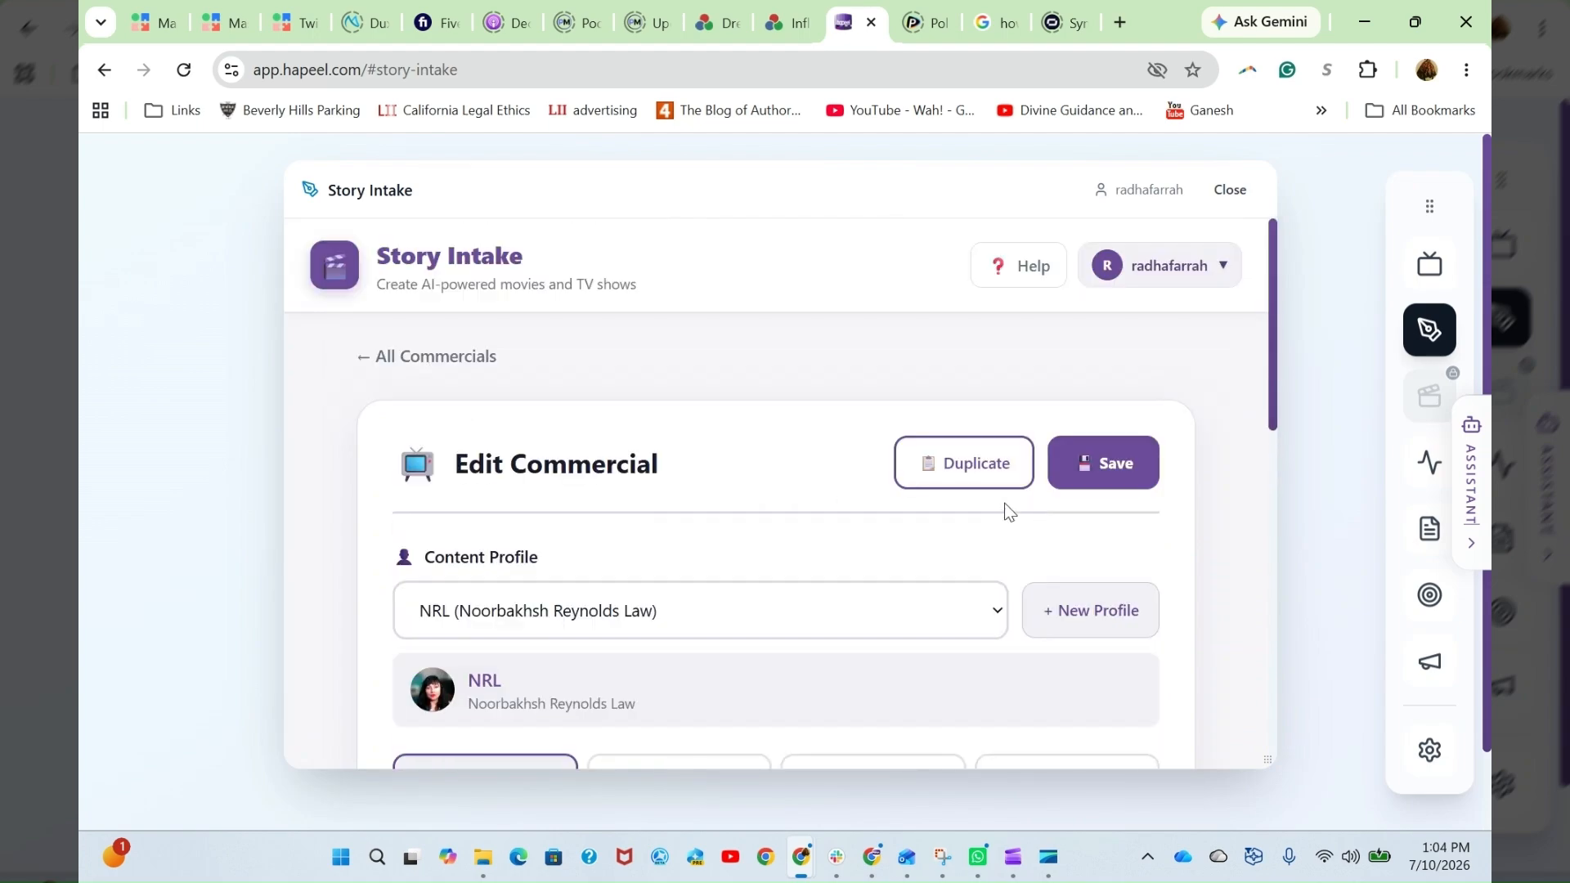
pyautogui.click(1013, 859)
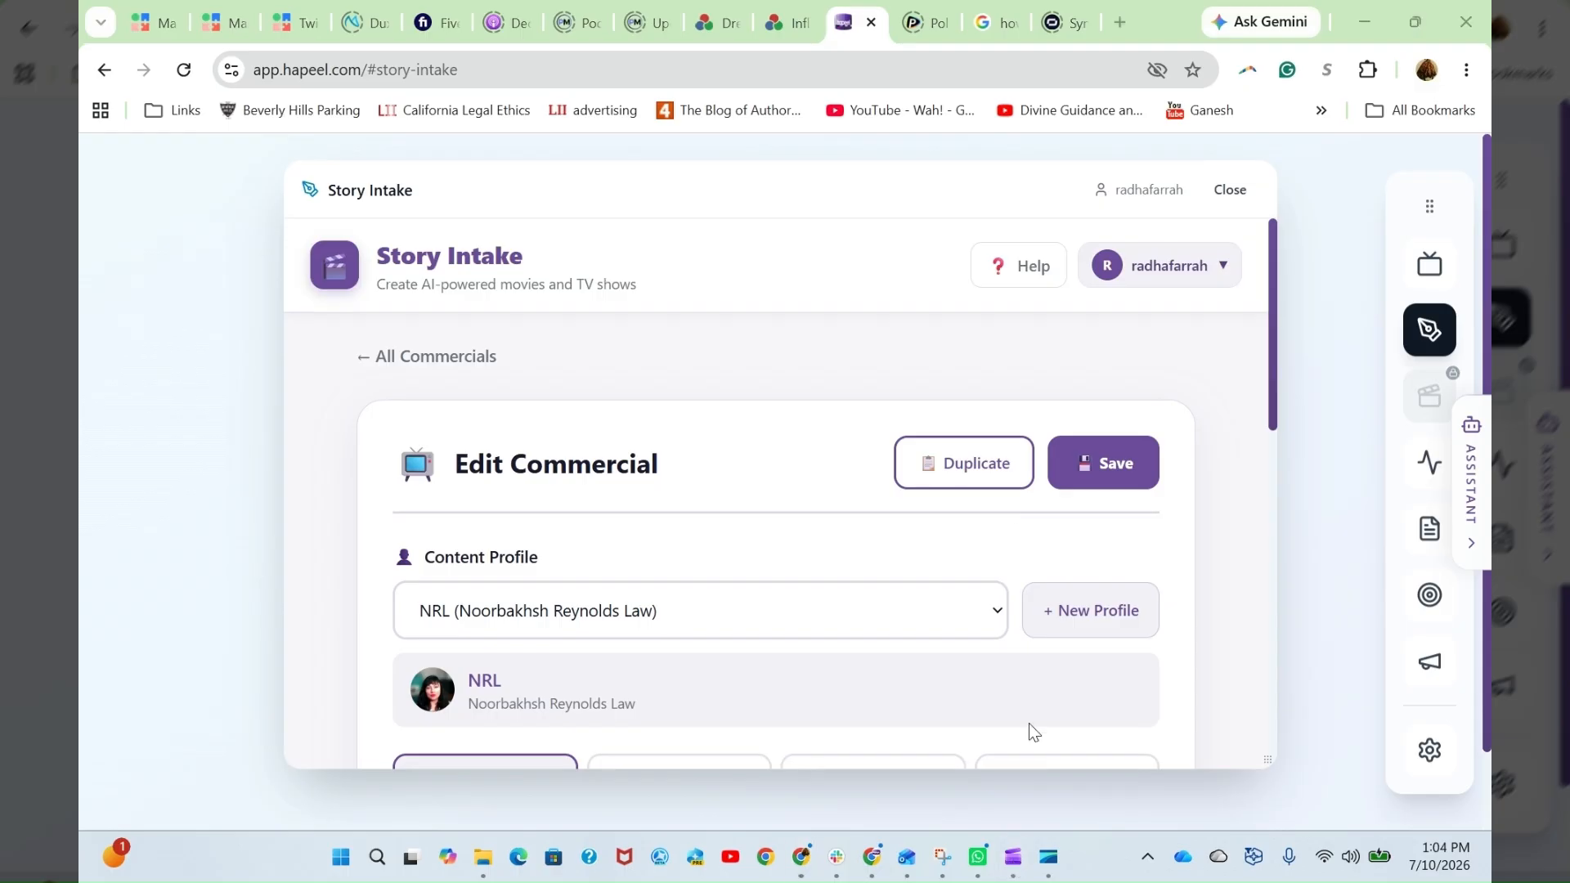